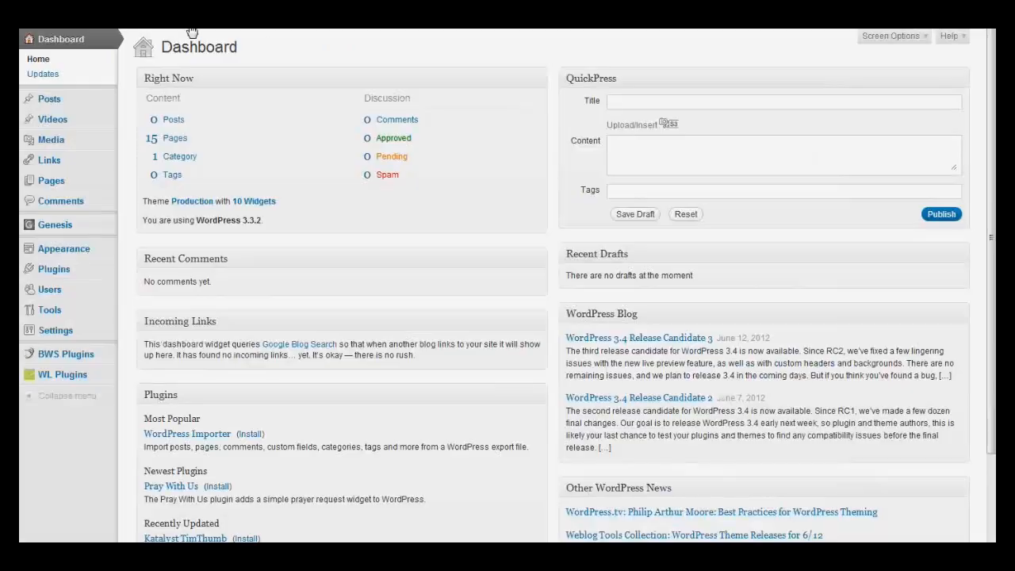
Step: Visit the live site from the dashboard, and create a new page there with the editor set to Visual mode
{"action": "mouse_move", "coordinate": [132, 30]}
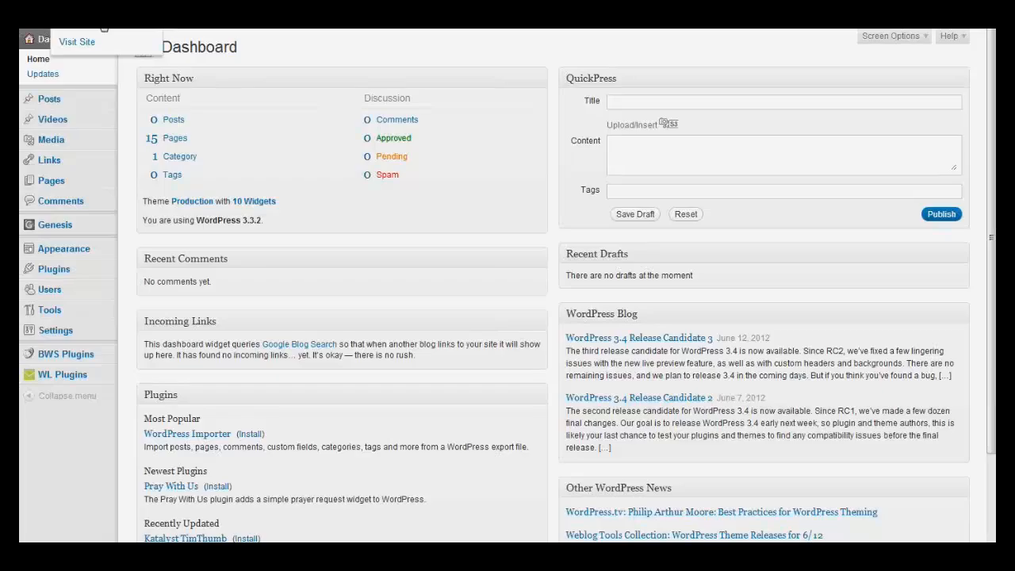
{"action": "left_click", "coordinate": [104, 30]}
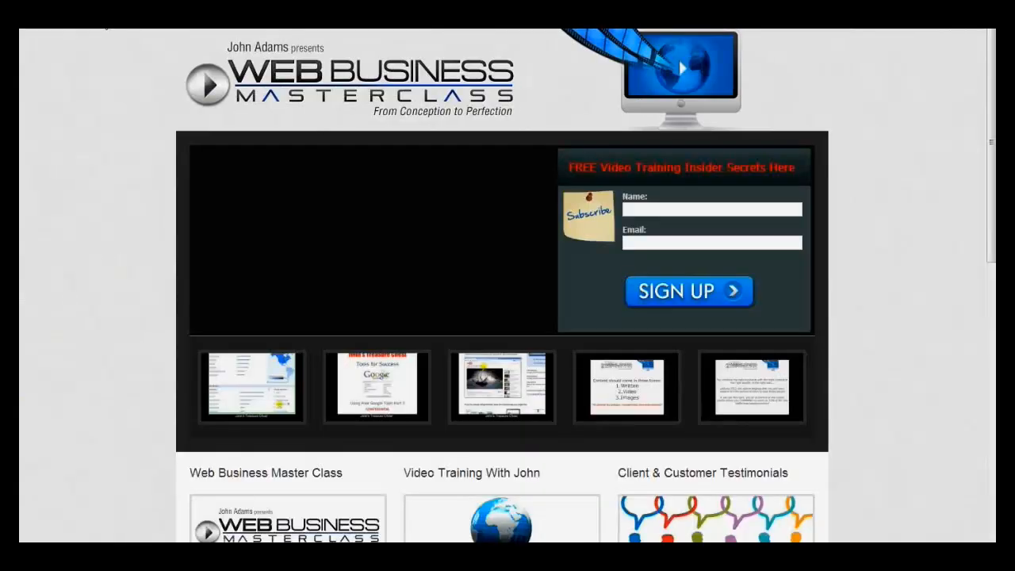
{"action": "mouse_move", "coordinate": [104, 29]}
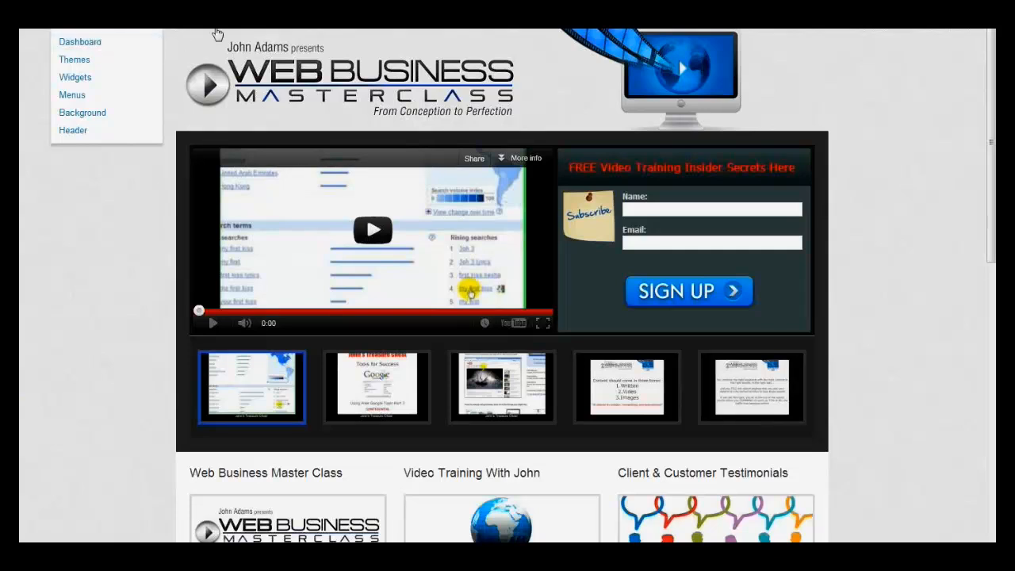
{"action": "mouse_move", "coordinate": [240, 31]}
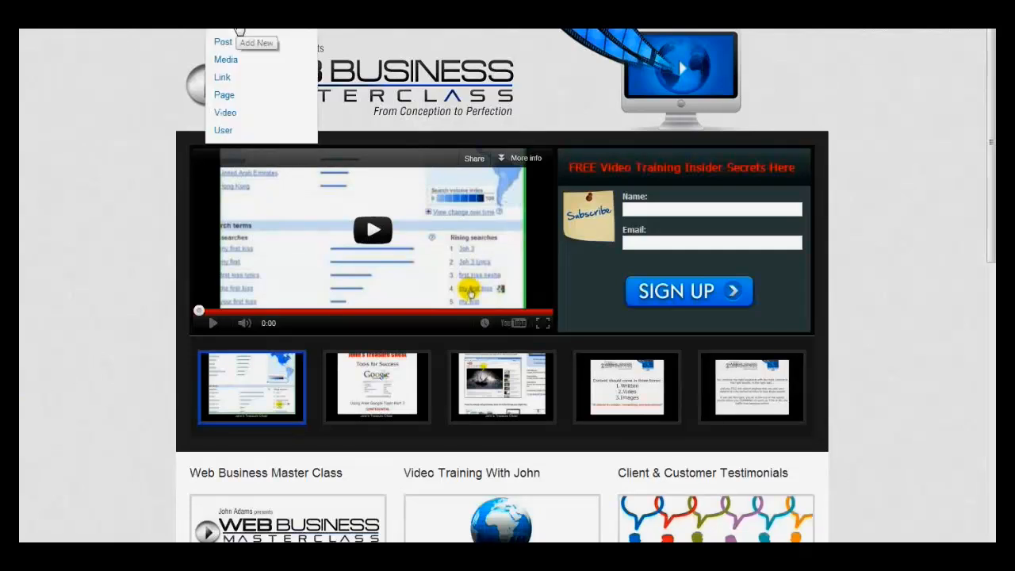
{"action": "left_click", "coordinate": [225, 95]}
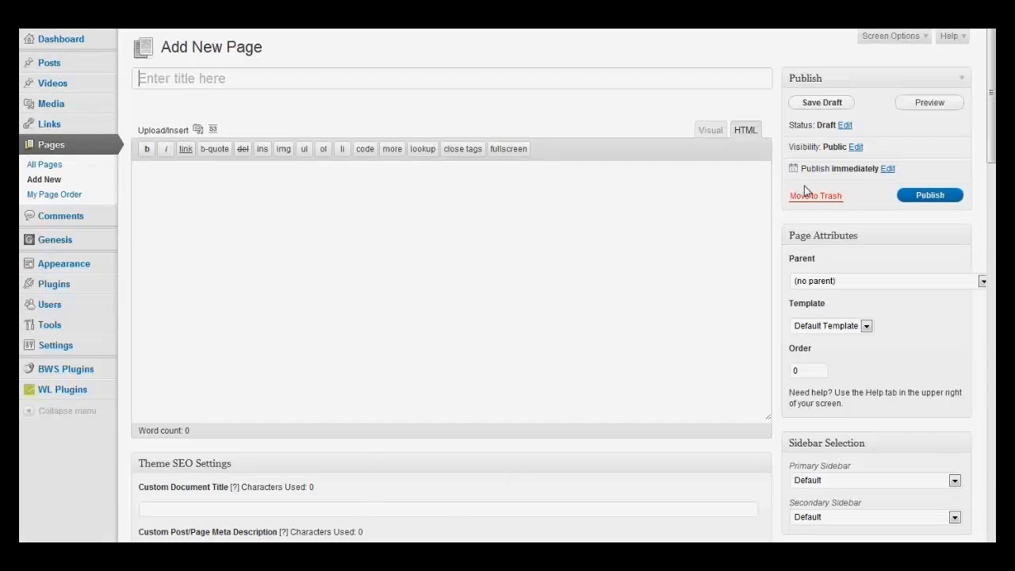
{"action": "key", "text": "shift"}
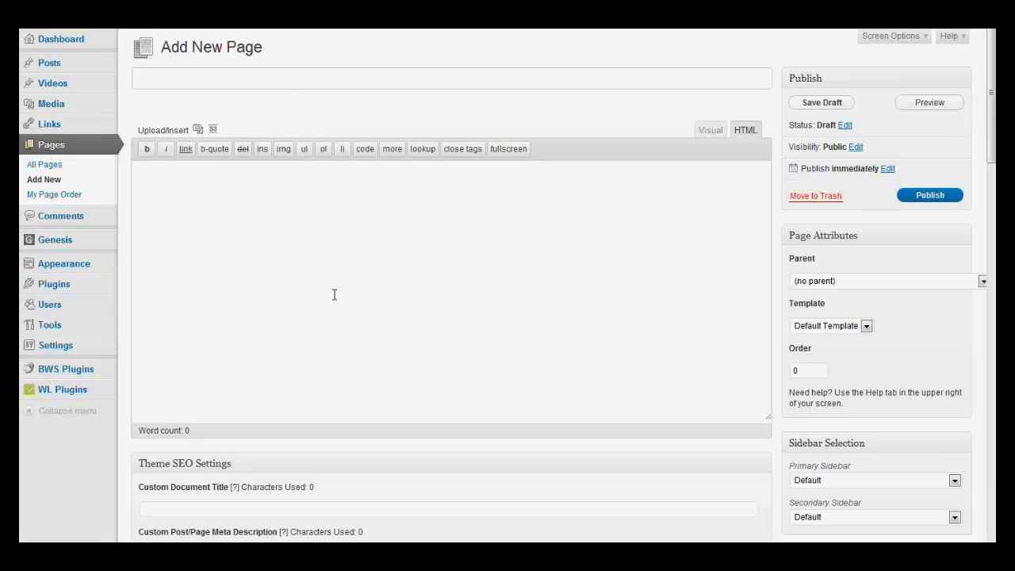
{"action": "left_click", "coordinate": [709, 131]}
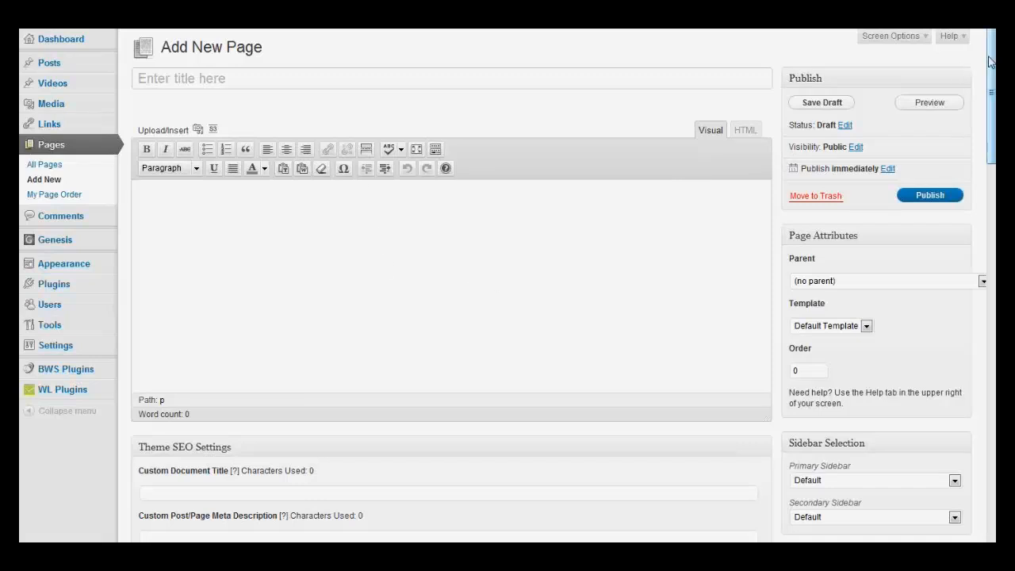
Step: Examine the new page's SEO, robots meta, layout, WishList Member protection and merge code settings
{"action": "left_click_drag", "start_coordinate": [990, 62], "coordinate": [957, 129]}
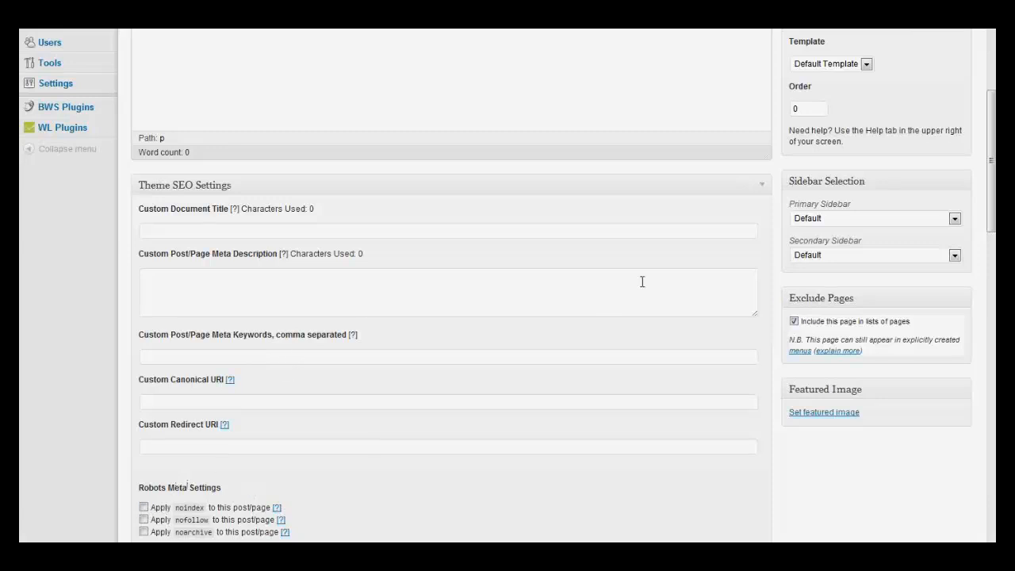
{"action": "left_click_drag", "start_coordinate": [990, 121], "coordinate": [990, 203]}
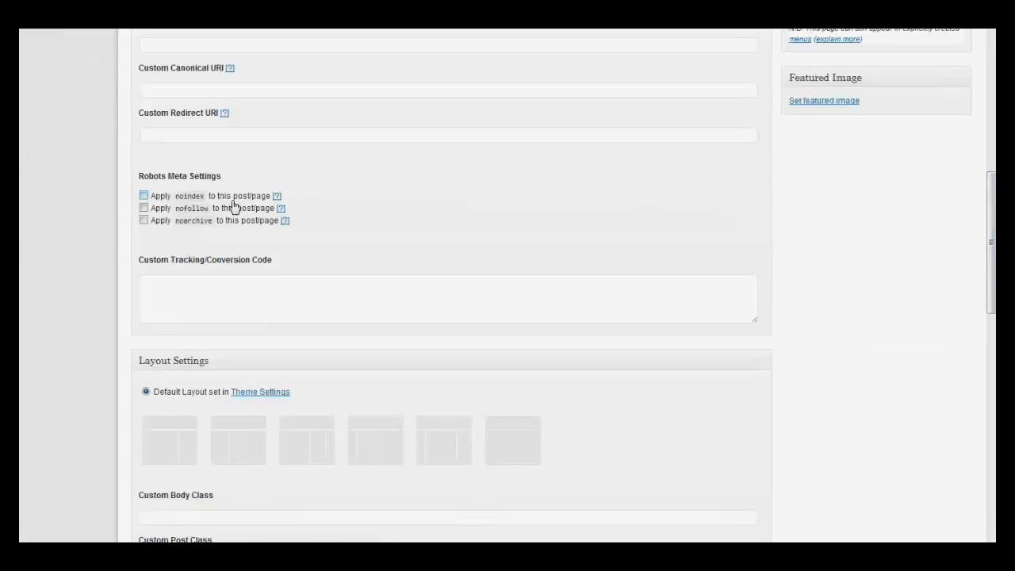
{"action": "left_click", "coordinate": [144, 197]}
{"action": "left_click", "coordinate": [143, 196]}
{"action": "scroll", "coordinate": [476, 285], "scroll_direction": "down", "scroll_amount": 5}
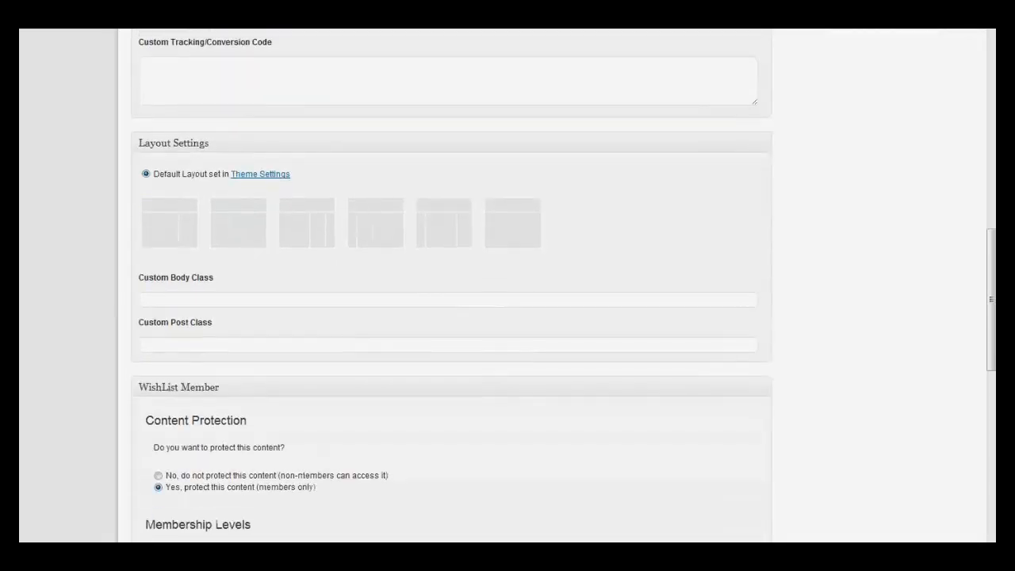
{"action": "scroll", "coordinate": [537, 389], "scroll_direction": "down", "scroll_amount": 3}
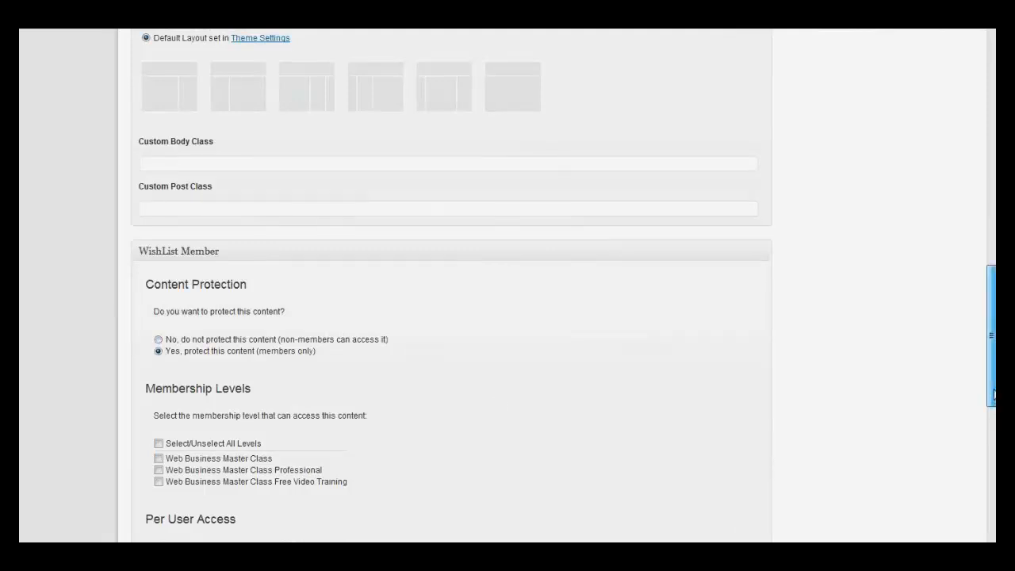
{"action": "left_click_drag", "start_coordinate": [994, 394], "coordinate": [993, 472]}
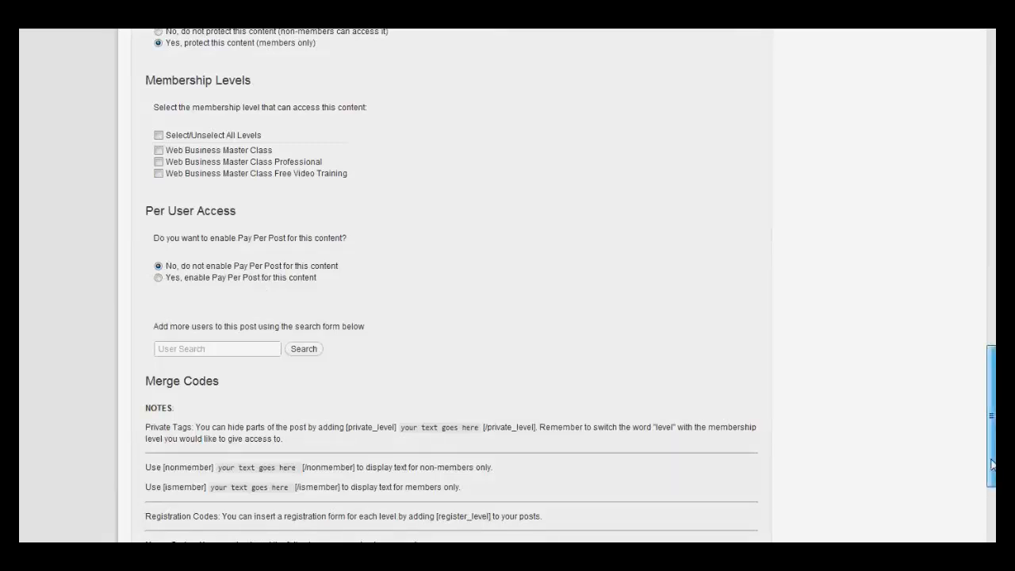
{"action": "scroll", "coordinate": [992, 465], "scroll_direction": "down", "scroll_amount": 3}
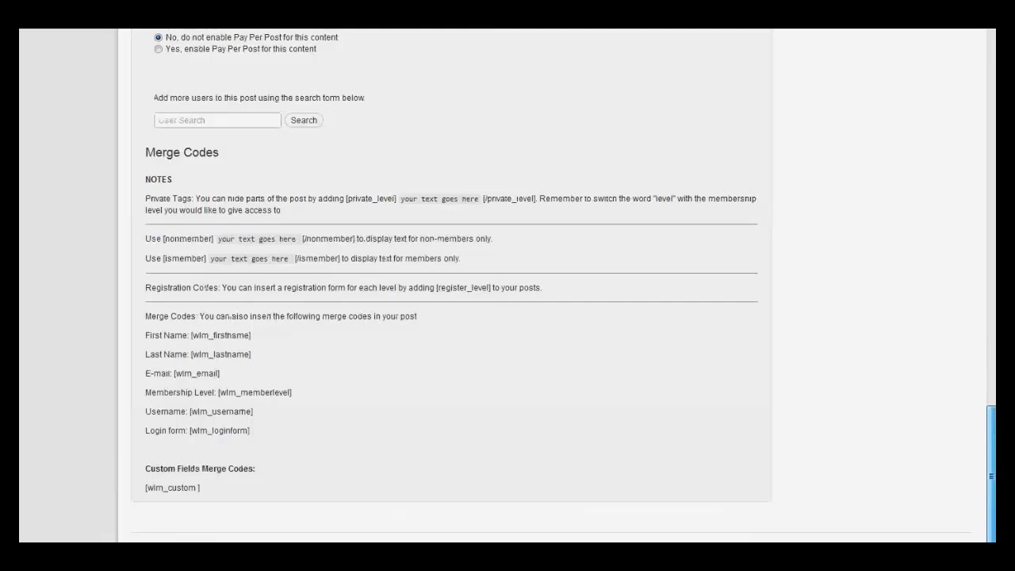
Step: Move the new blank page to the trash and return to the live site
{"action": "left_click_drag", "start_coordinate": [990, 475], "coordinate": [990, 79]}
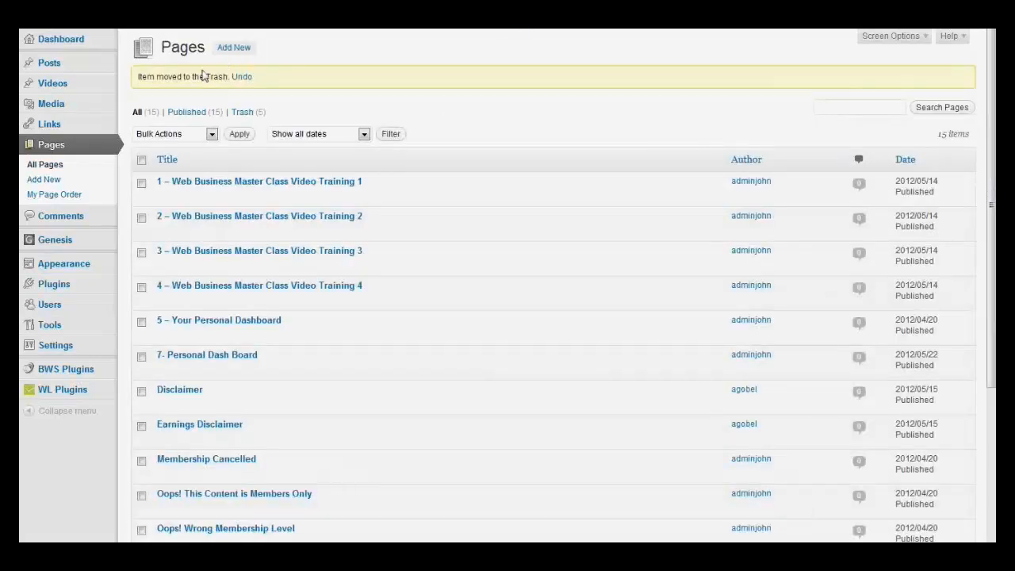
{"action": "mouse_move", "coordinate": [130, 27]}
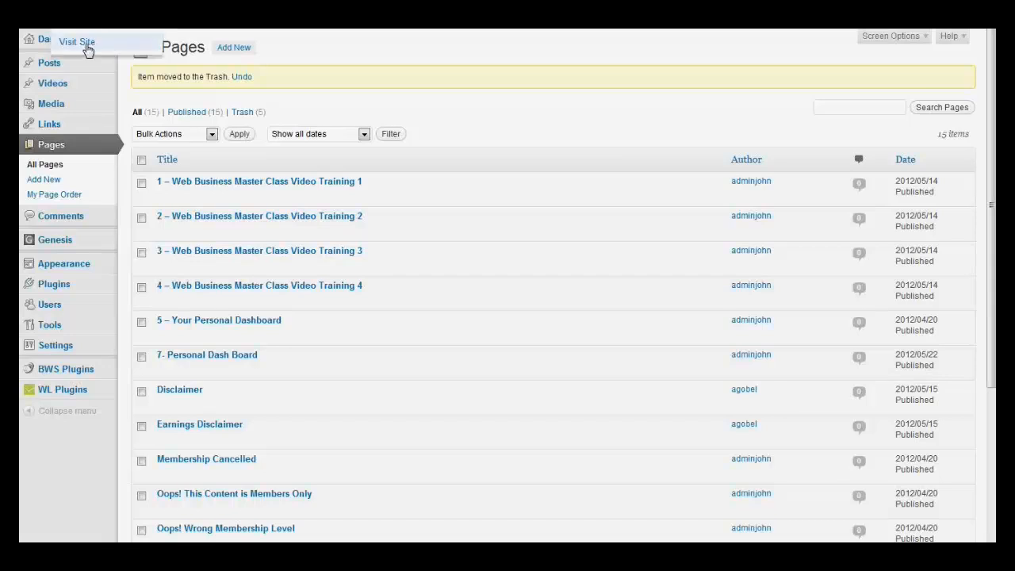
{"action": "left_click", "coordinate": [87, 50]}
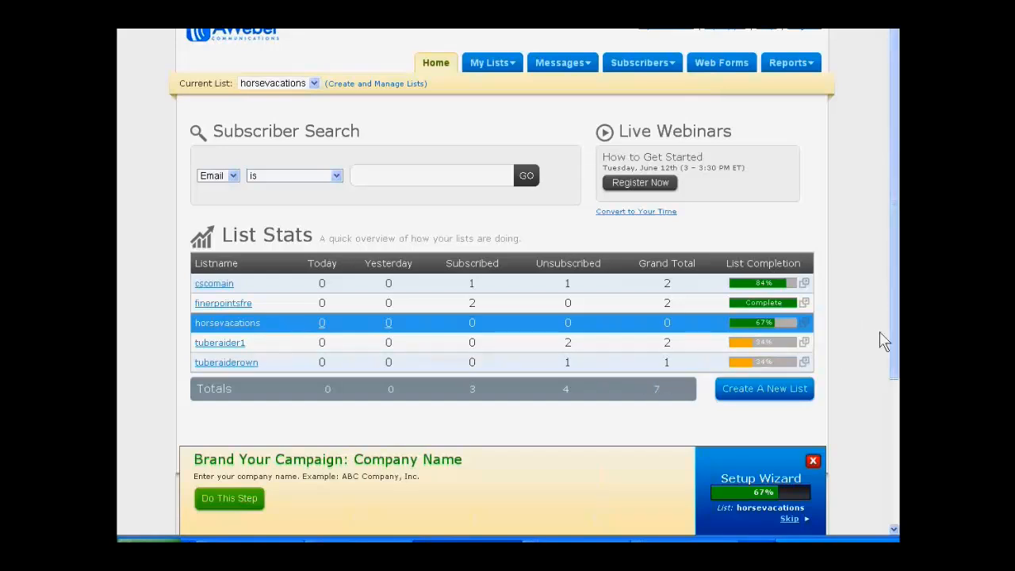
Step: In AWeber, open the horsevacations list settings and set the company name to "Best Horse Riding Vacations"
{"action": "mouse_move", "coordinate": [487, 71]}
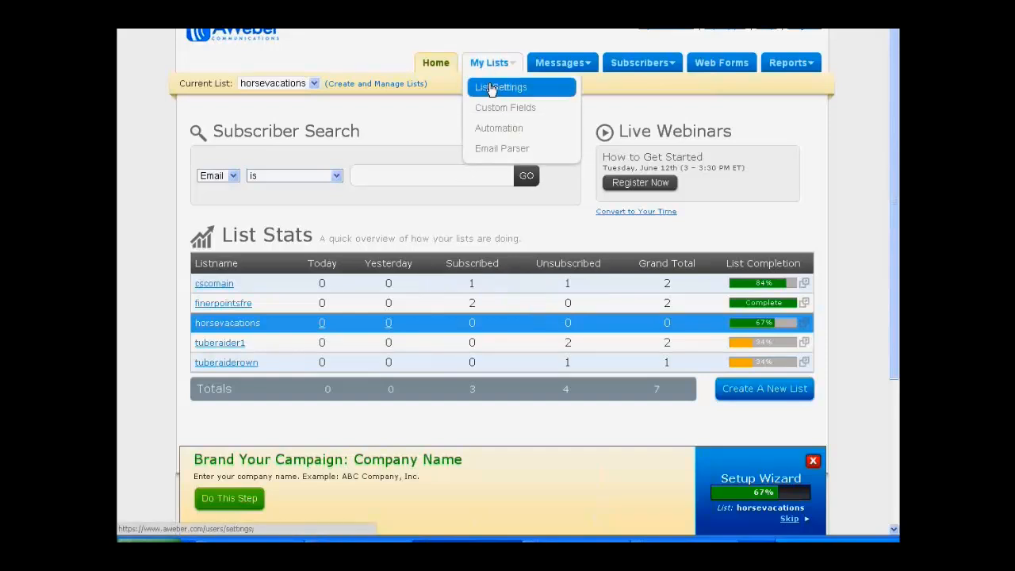
{"action": "left_click", "coordinate": [494, 86]}
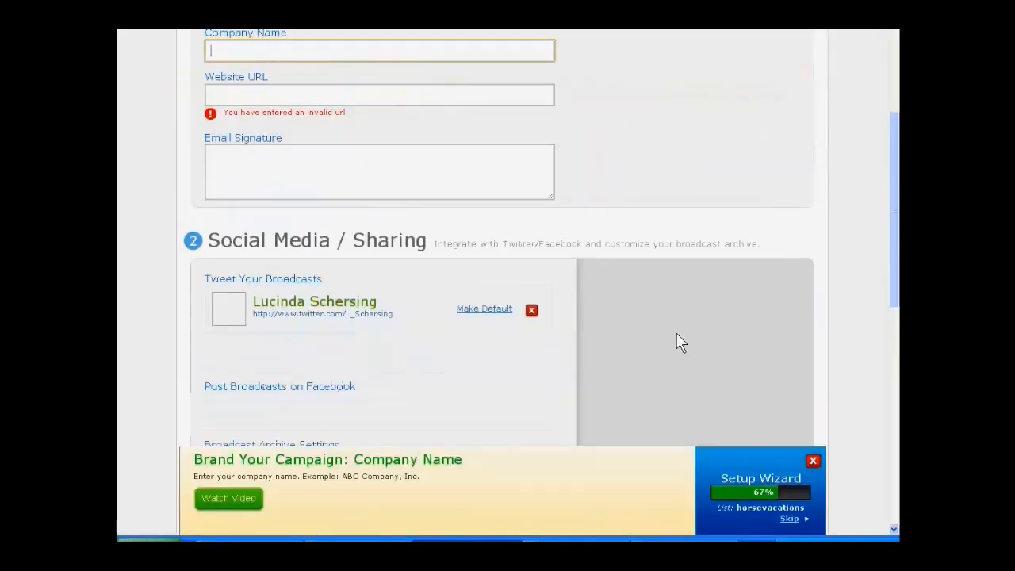
{"action": "scroll", "coordinate": [646, 189], "scroll_direction": "up", "scroll_amount": 2}
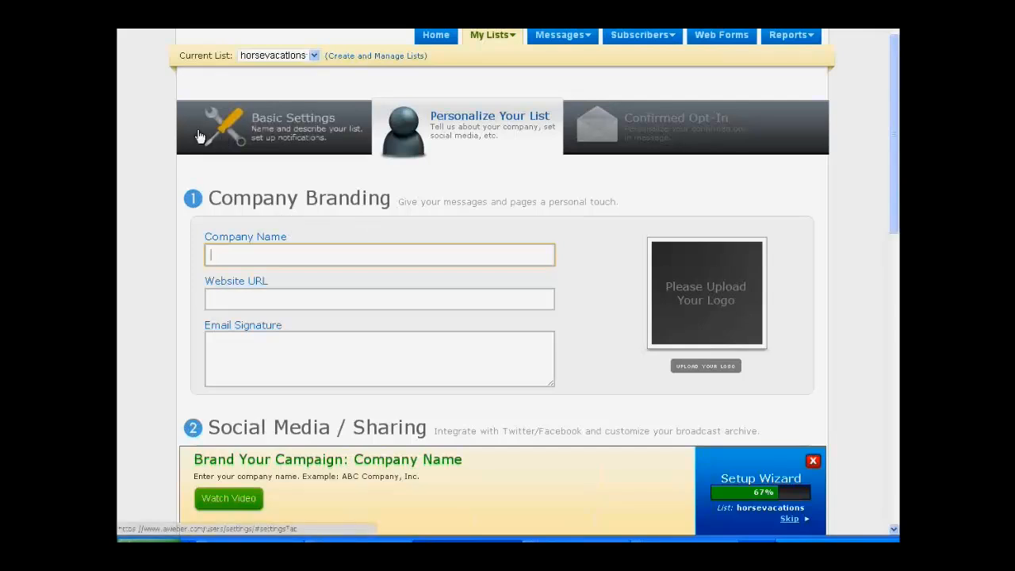
{"action": "type", "text": "Best Horse Riding Vacatio"}
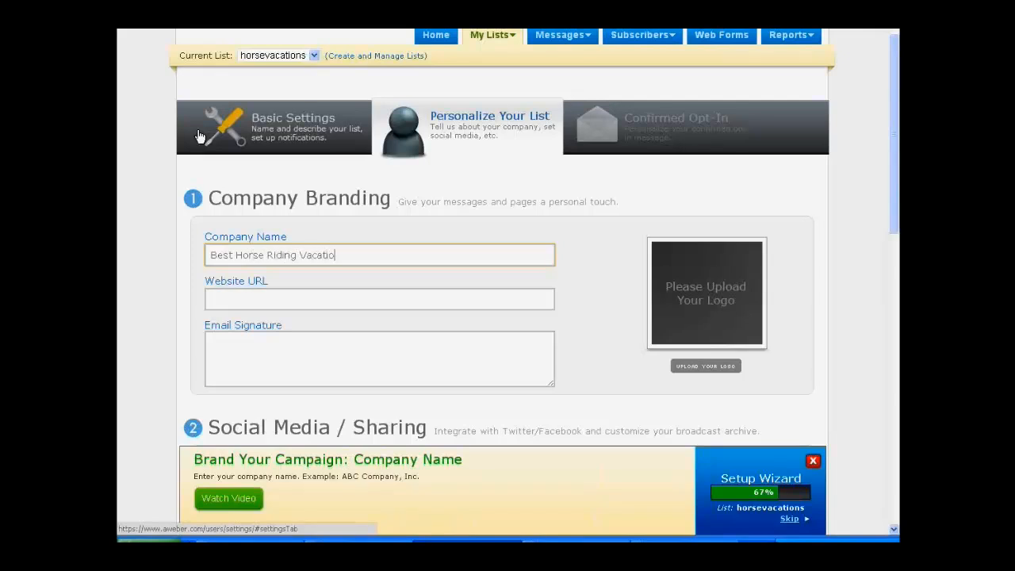
{"action": "type", "text": "ns"}
Step: Fill in the Website URL of the company branding with the horse riding vacations site's http address
{"action": "left_click", "coordinate": [318, 295]}
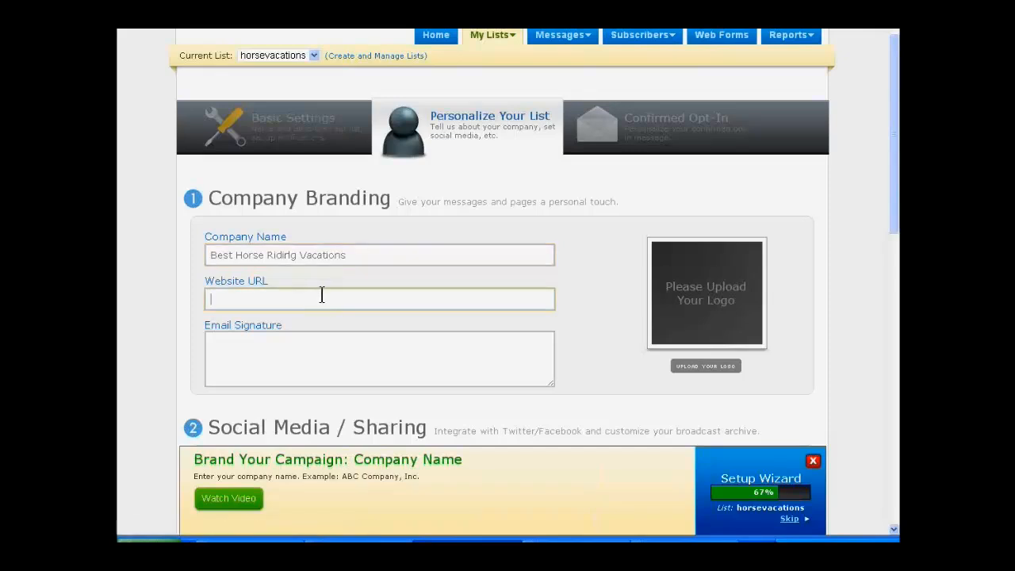
{"action": "type", "text": "http://besthorsendingva"}
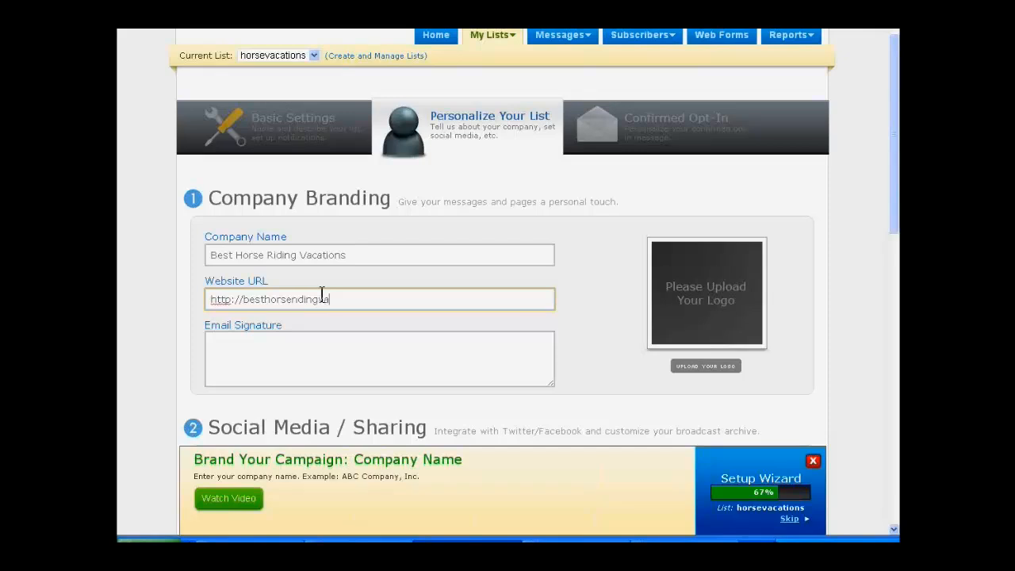
{"action": "type", "text": "cationswithlucinda.com"}
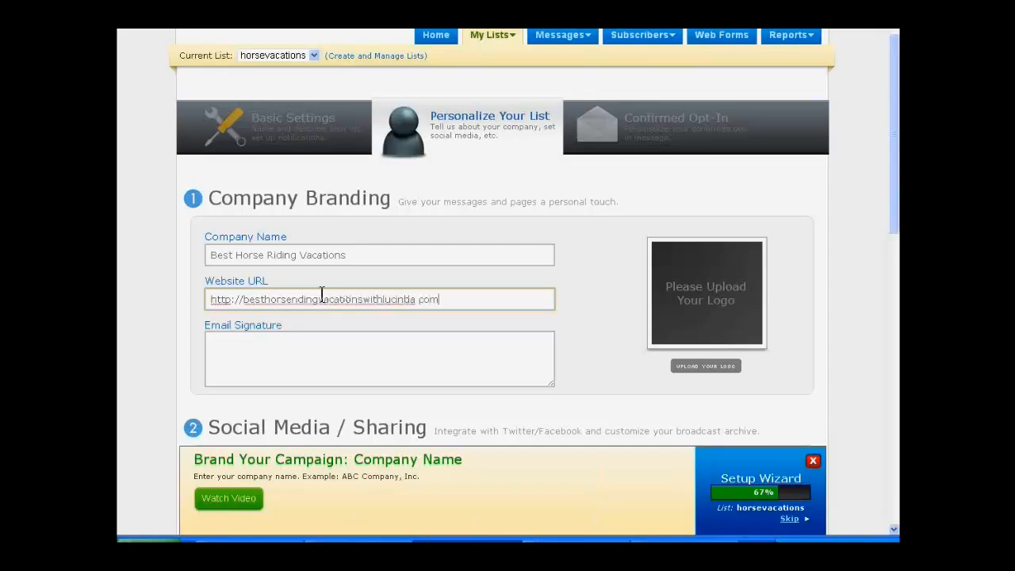
{"action": "left_click", "coordinate": [374, 353]}
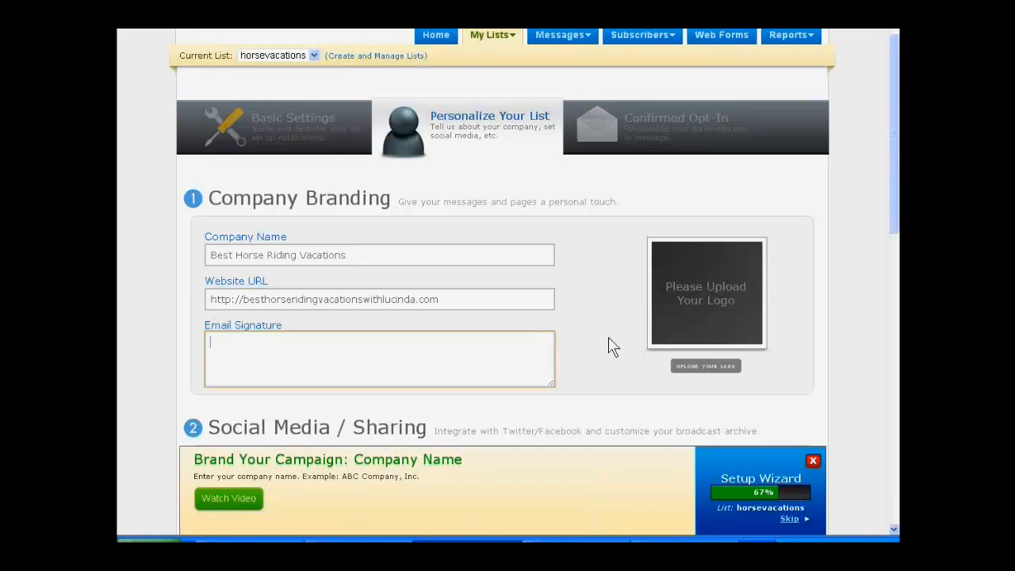
Step: Start the company logo upload and look through the project's Pictures folder for the image file
{"action": "left_click", "coordinate": [689, 373]}
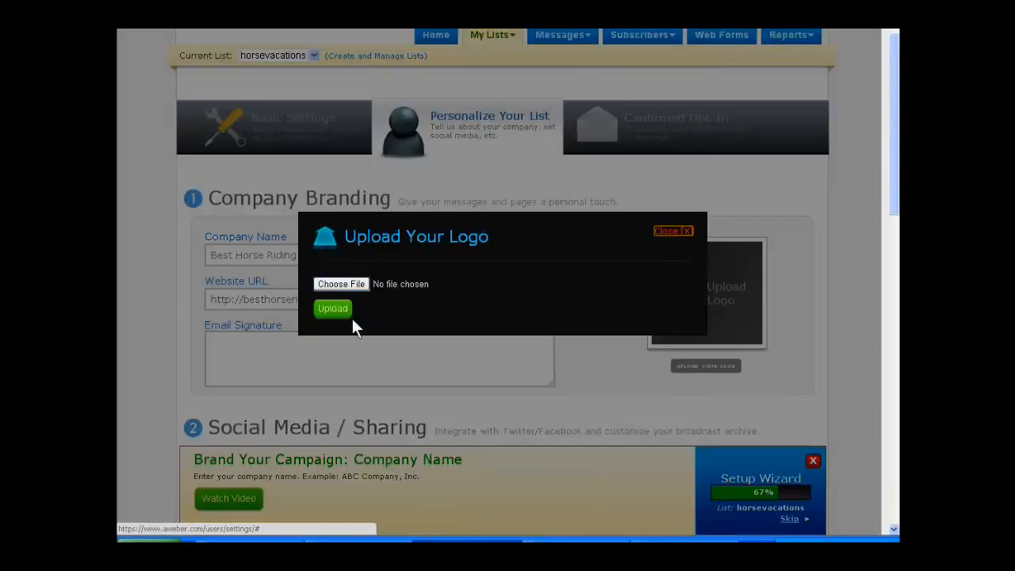
{"action": "left_click", "coordinate": [348, 285]}
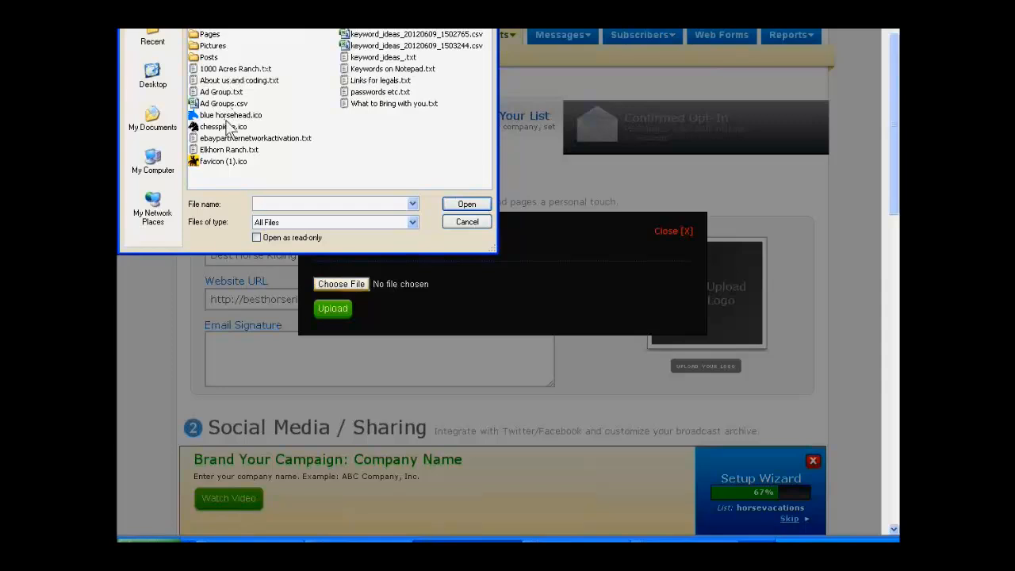
{"action": "left_click", "coordinate": [203, 46]}
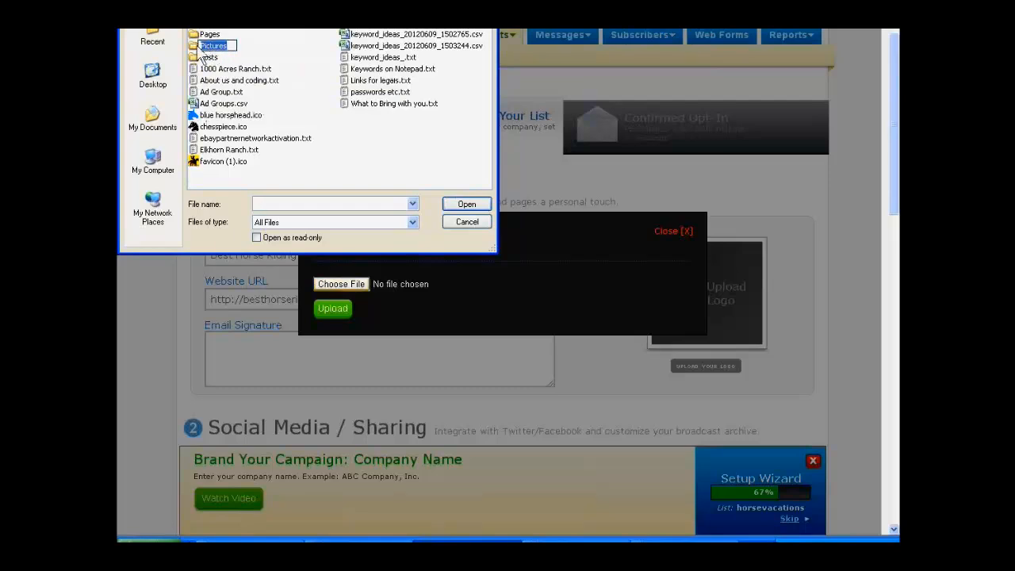
{"action": "double_click", "coordinate": [207, 46]}
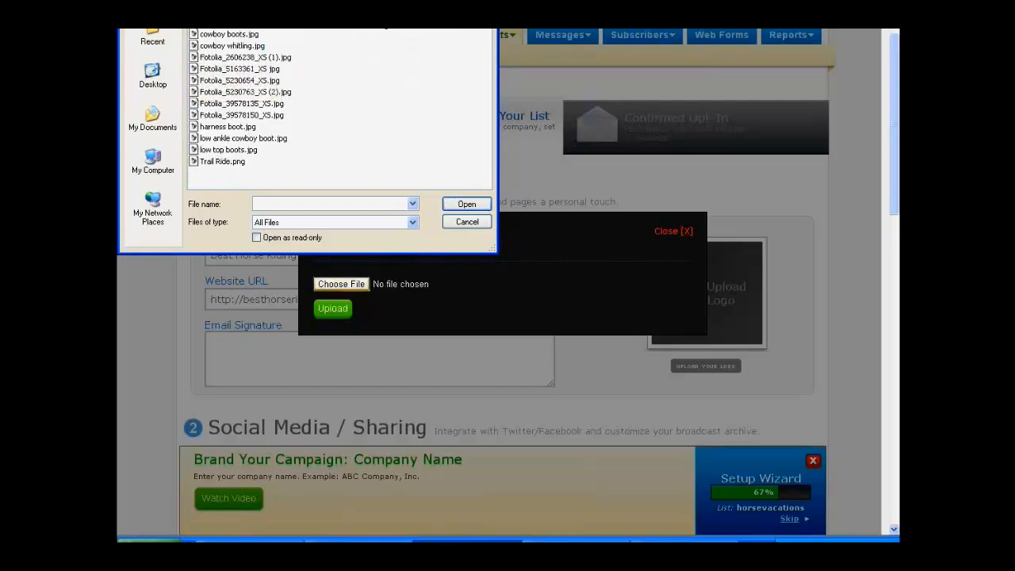
{"action": "left_click", "coordinate": [395, 10]}
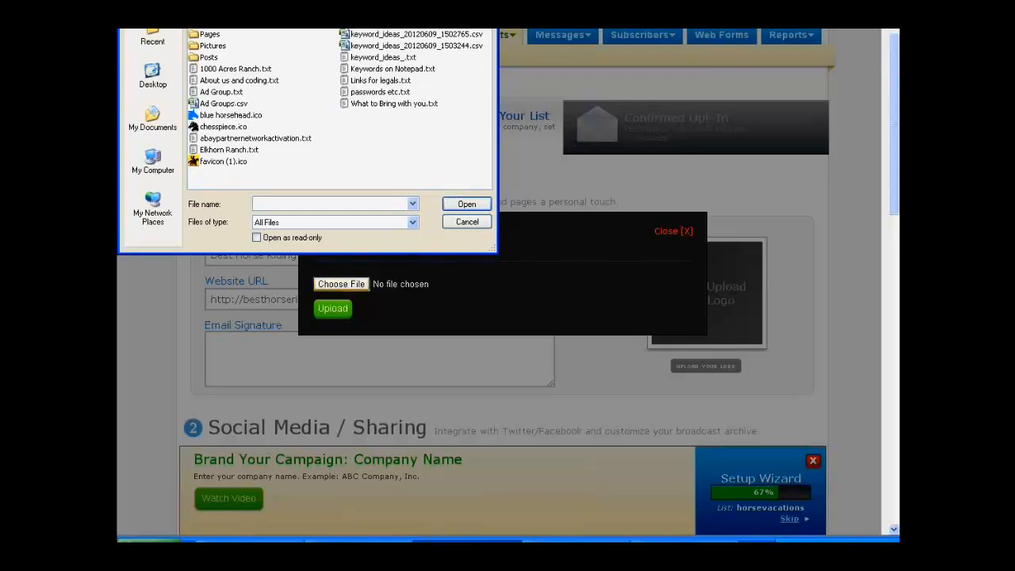
Step: In the logo file chooser, browse to the My Pictures folder on the FreeAgent Drive
{"action": "left_click", "coordinate": [358, 9]}
{"action": "scroll", "coordinate": [272, 119], "scroll_direction": "up", "scroll_amount": 1}
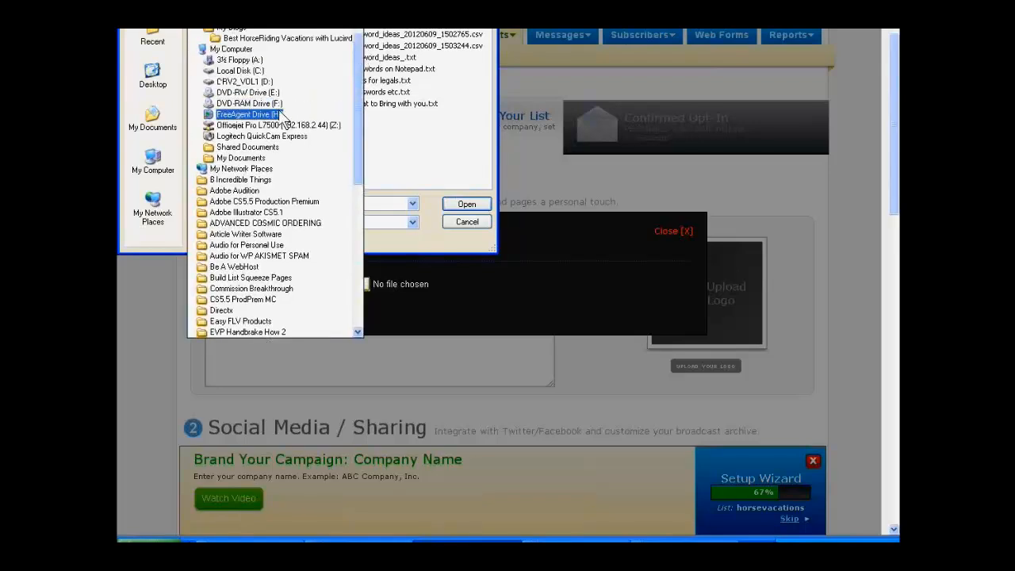
{"action": "left_click", "coordinate": [271, 118]}
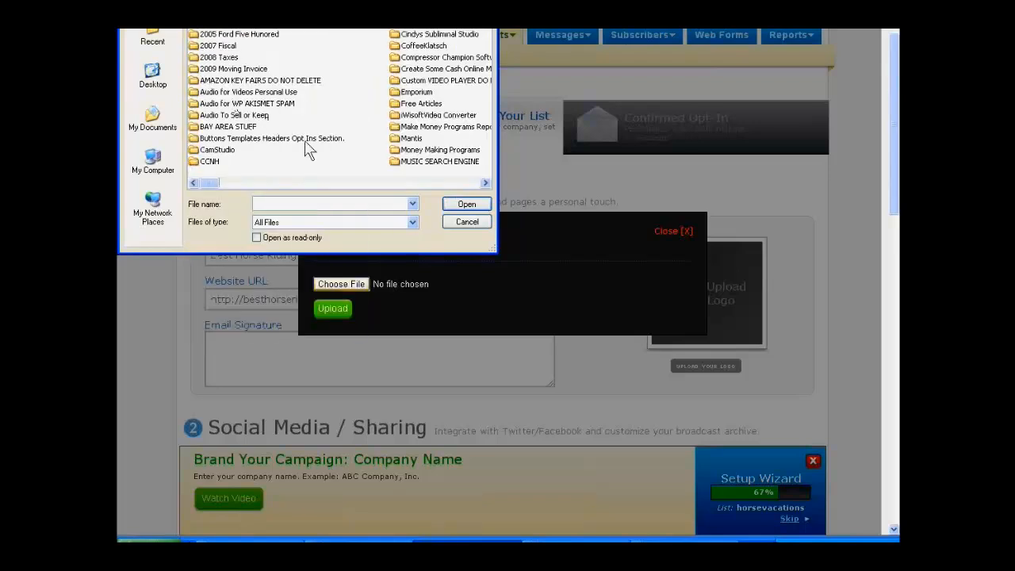
{"action": "left_click", "coordinate": [485, 183]}
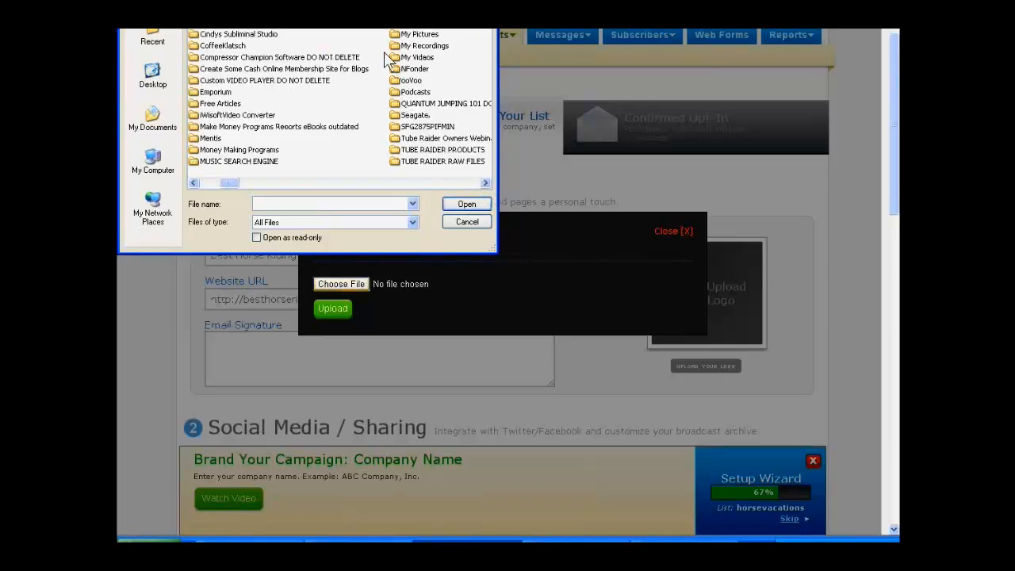
{"action": "double_click", "coordinate": [412, 35]}
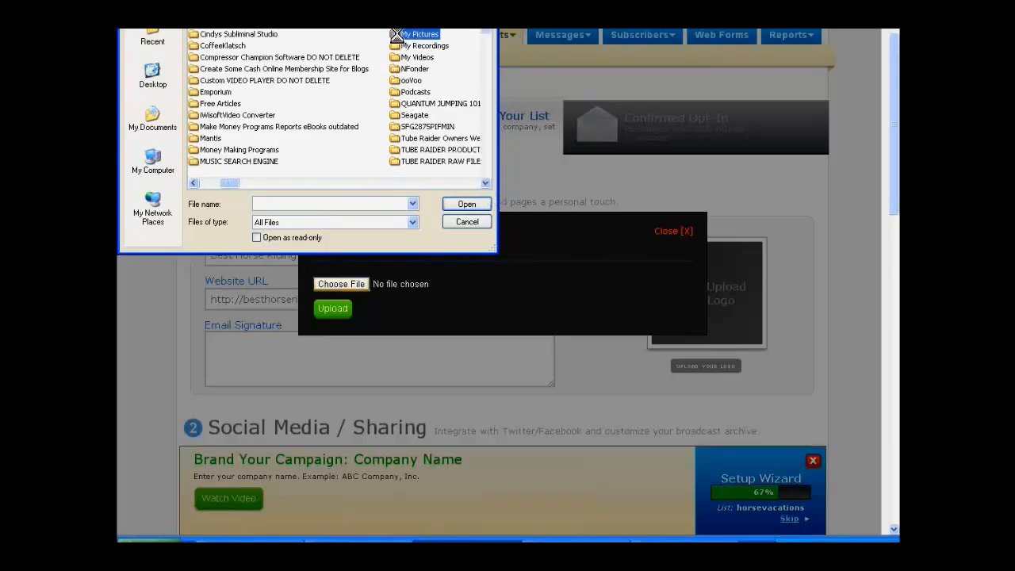
Step: Find "Diplomat cropped.jpg" in a subfolder of My Pictures and upload it as the company logo
{"action": "scroll", "coordinate": [427, 115], "scroll_direction": "down", "scroll_amount": 5}
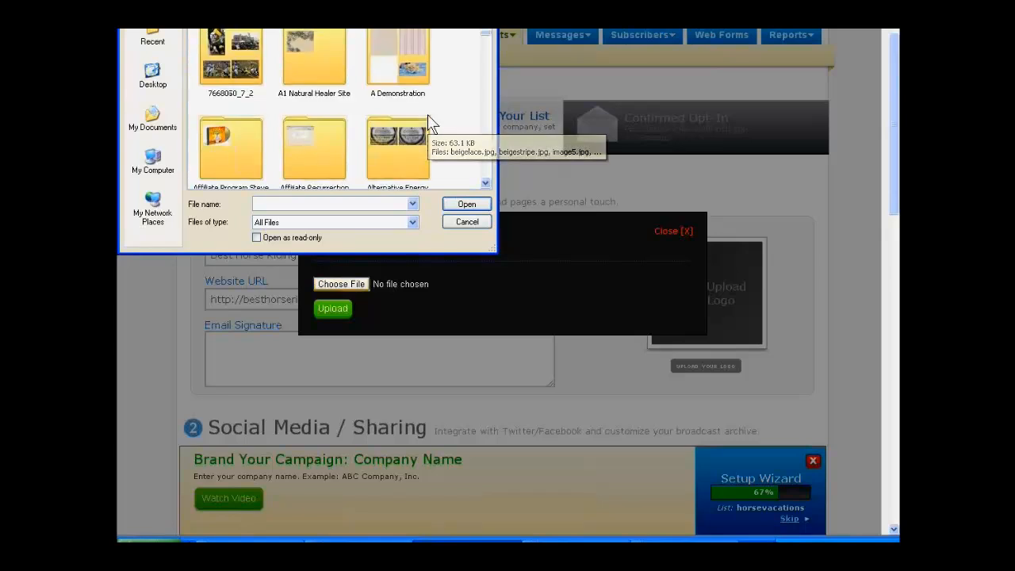
{"action": "scroll", "coordinate": [427, 123], "scroll_direction": "down", "scroll_amount": 1}
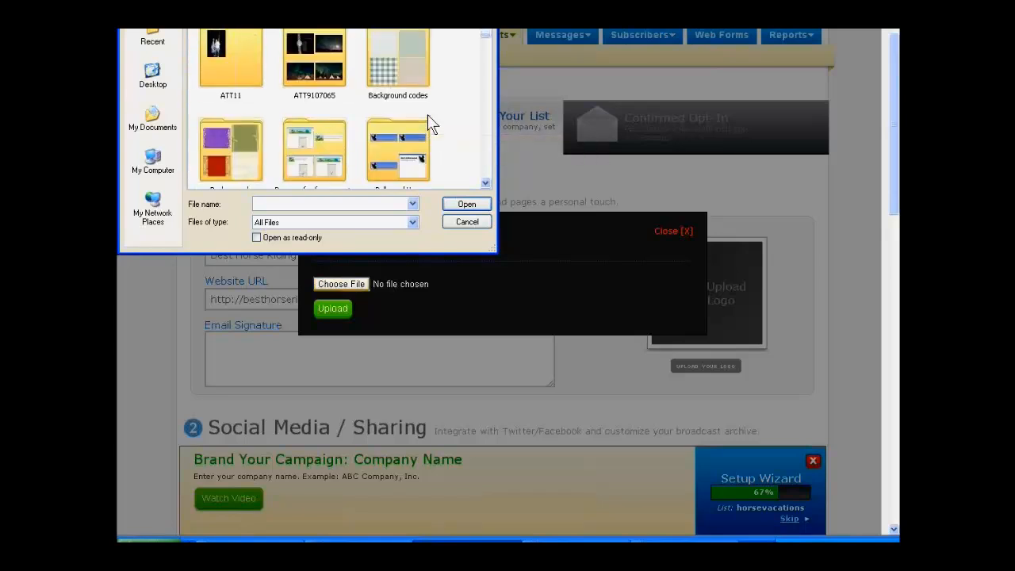
{"action": "scroll", "coordinate": [427, 114], "scroll_direction": "down", "scroll_amount": 1}
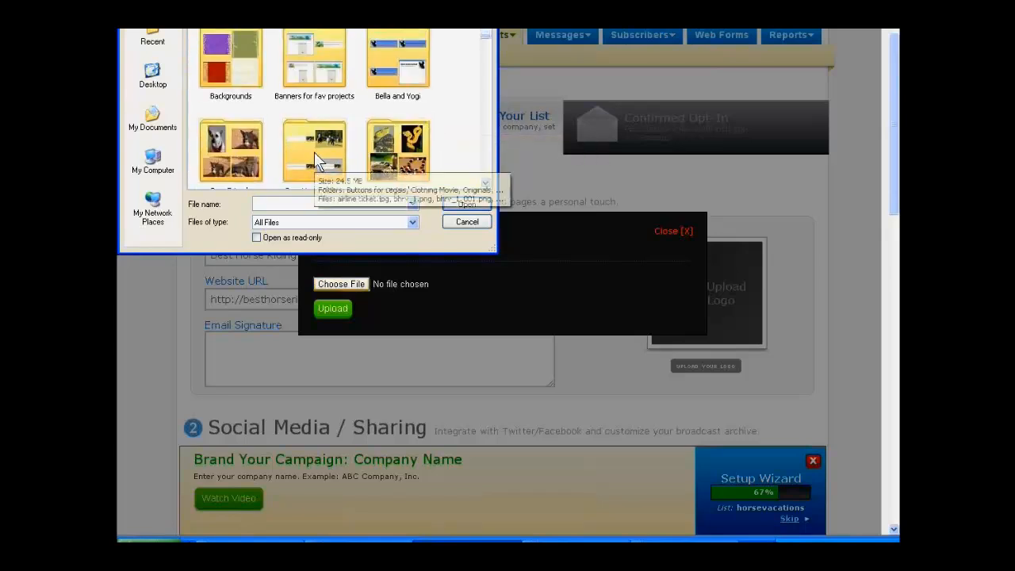
{"action": "scroll", "coordinate": [465, 60], "scroll_direction": "down", "scroll_amount": 5}
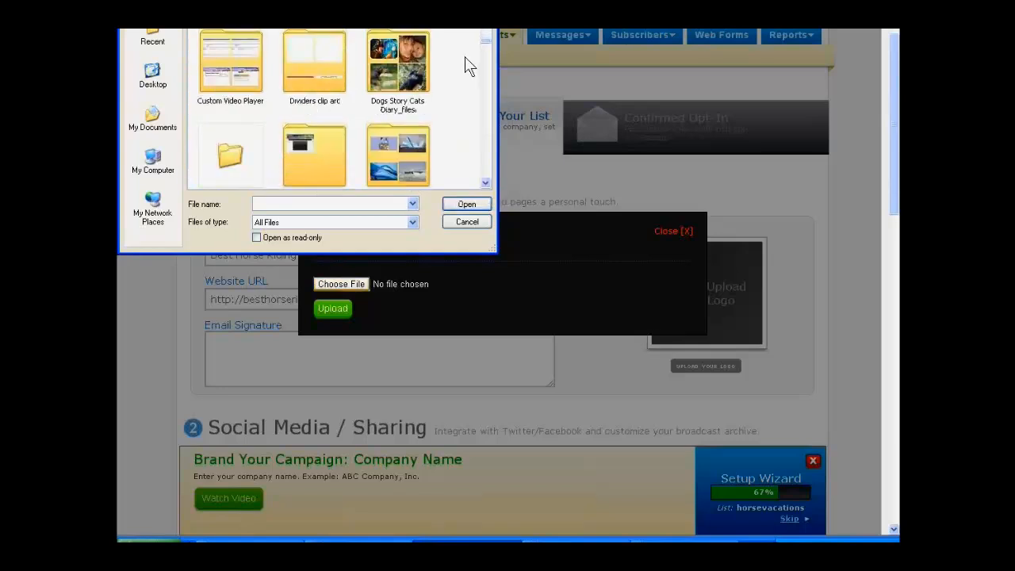
{"action": "scroll", "coordinate": [464, 56], "scroll_direction": "down", "scroll_amount": 10}
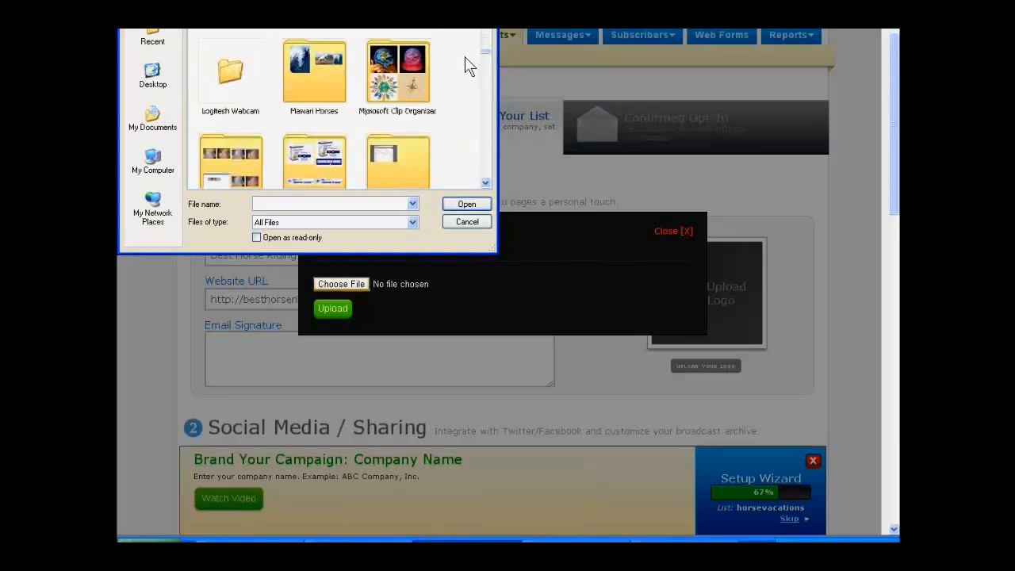
{"action": "scroll", "coordinate": [465, 57], "scroll_direction": "down", "scroll_amount": 3}
{"action": "double_click", "coordinate": [310, 52]}
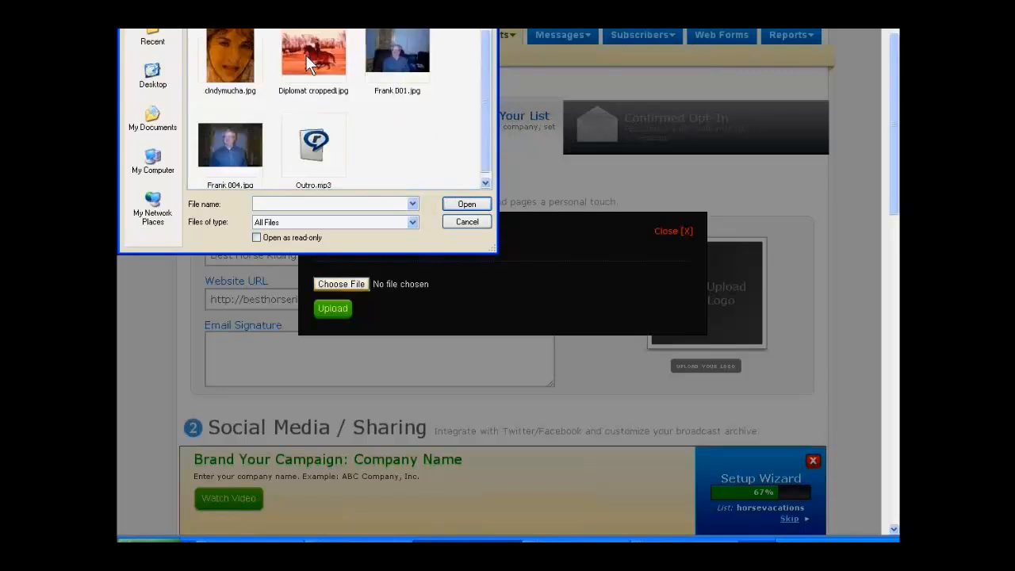
{"action": "double_click", "coordinate": [309, 56]}
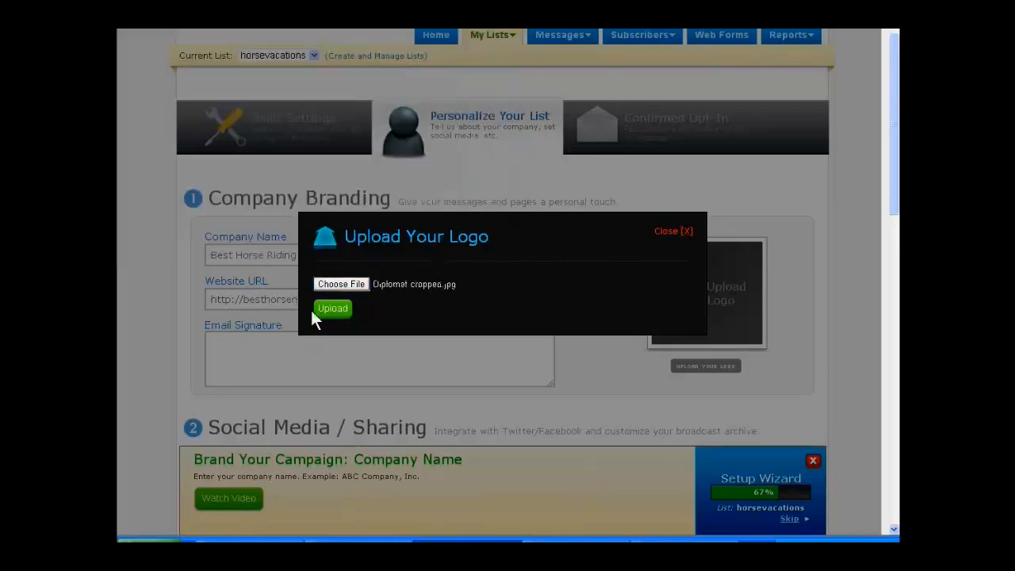
{"action": "left_click", "coordinate": [331, 309]}
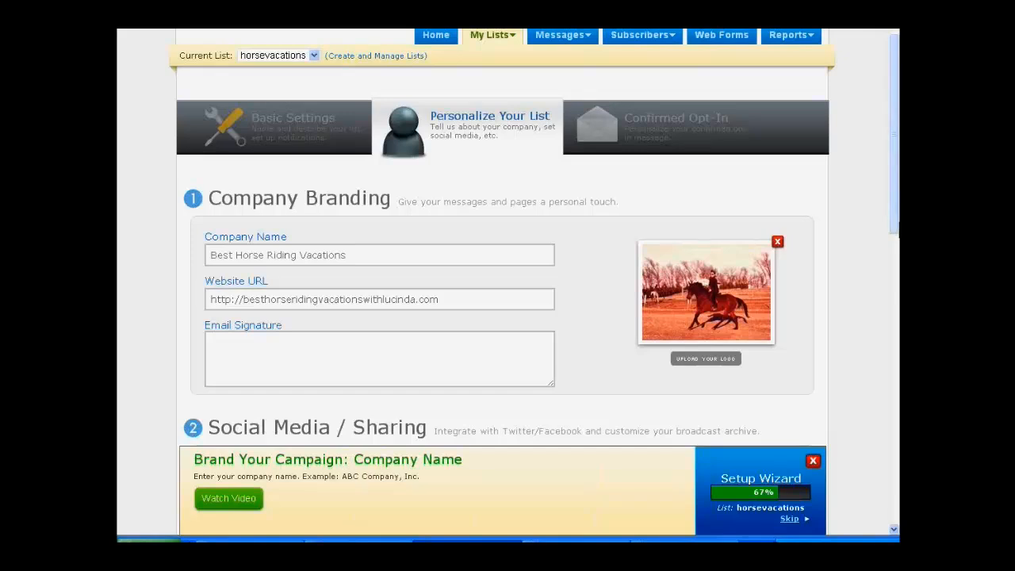
Step: Exclude the web form and the Twitter link from the broadcast archive and save the list's personalization settings
{"action": "scroll", "coordinate": [874, 270], "scroll_direction": "down", "scroll_amount": 5}
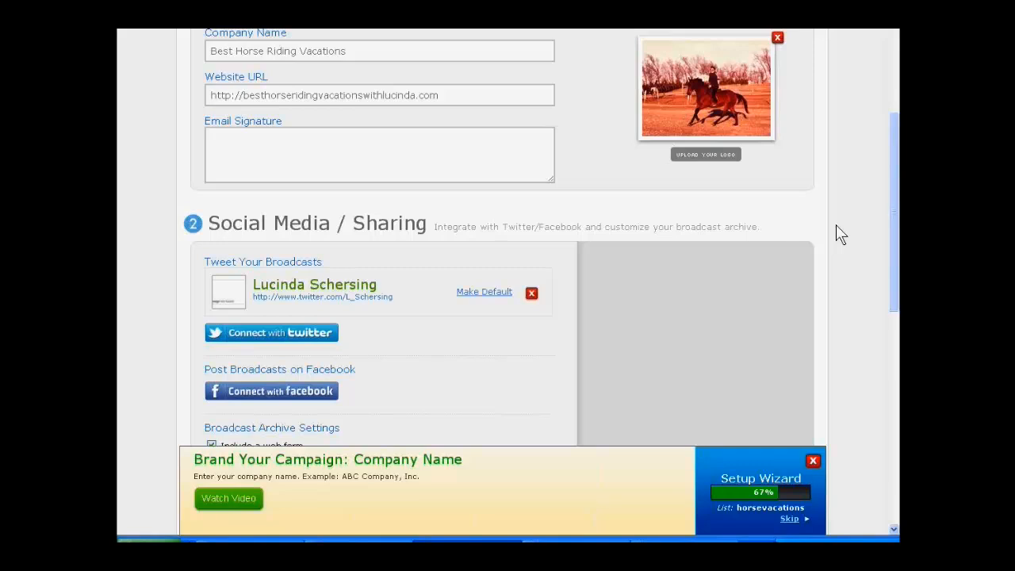
{"action": "scroll", "coordinate": [836, 226], "scroll_direction": "down", "scroll_amount": 3}
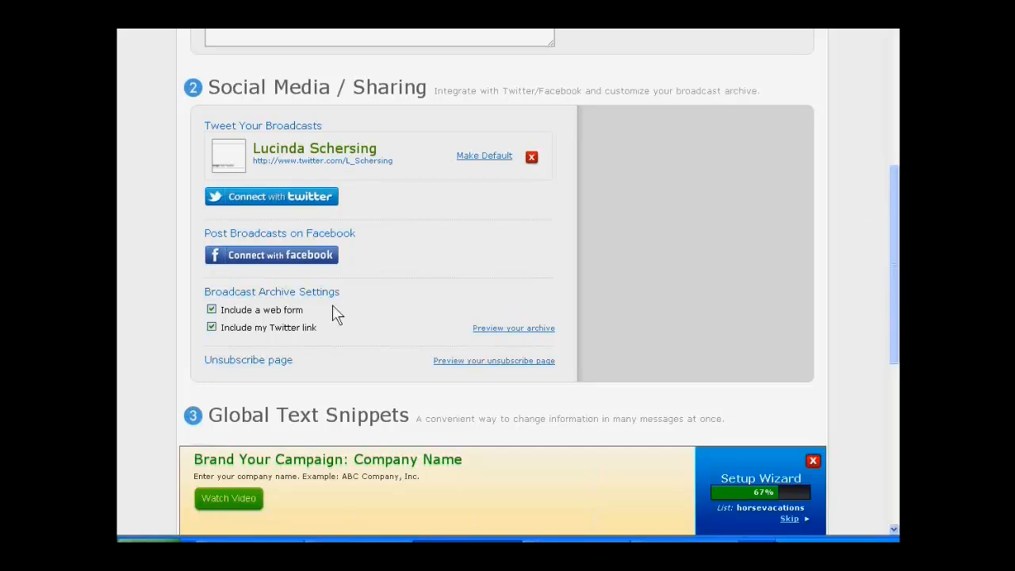
{"action": "left_click", "coordinate": [212, 310]}
{"action": "left_click", "coordinate": [212, 326]}
{"action": "scroll", "coordinate": [838, 208], "scroll_direction": "down", "scroll_amount": 2}
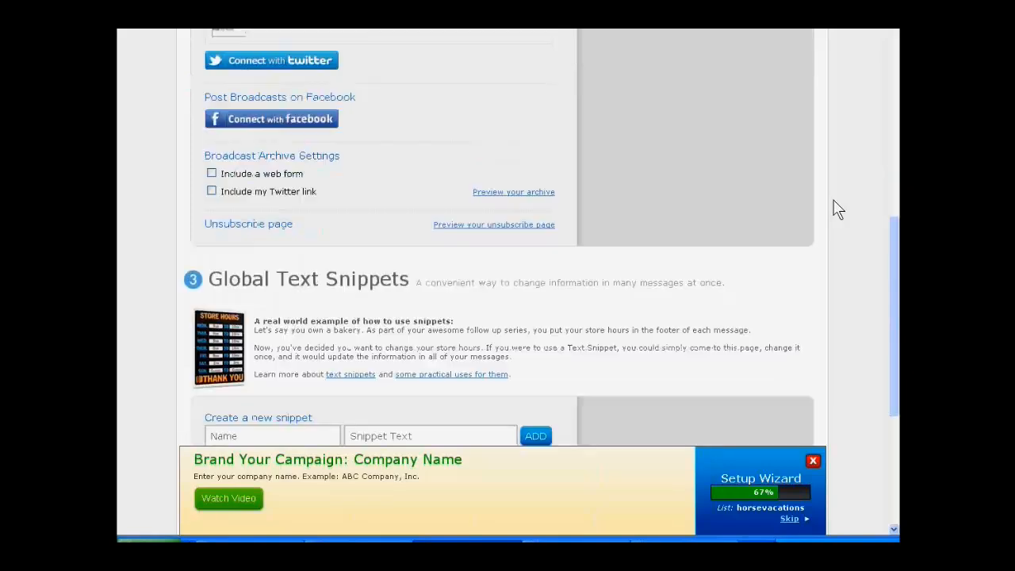
{"action": "scroll", "coordinate": [838, 208], "scroll_direction": "down", "scroll_amount": 1}
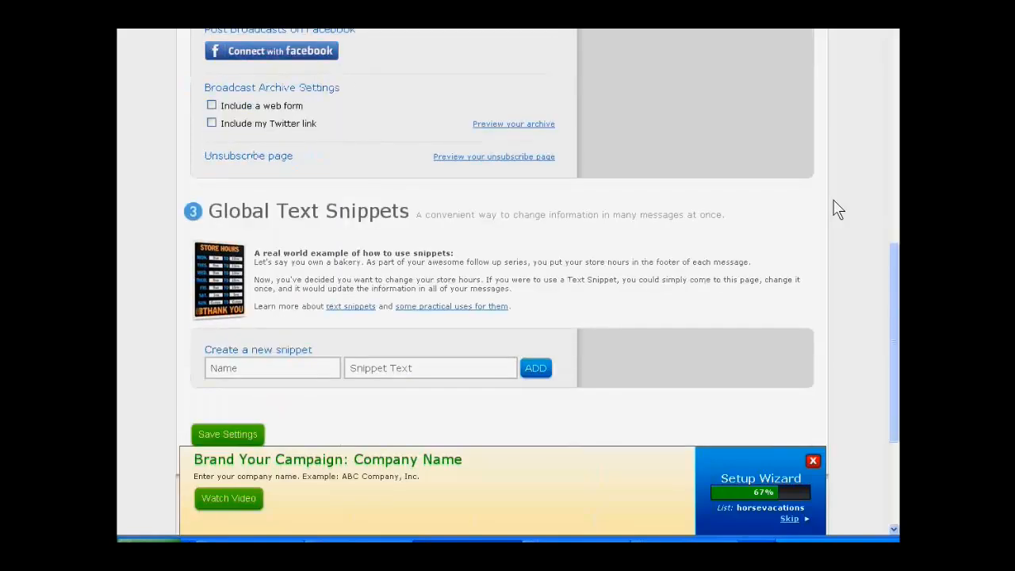
{"action": "scroll", "coordinate": [837, 209], "scroll_direction": "down", "scroll_amount": 2}
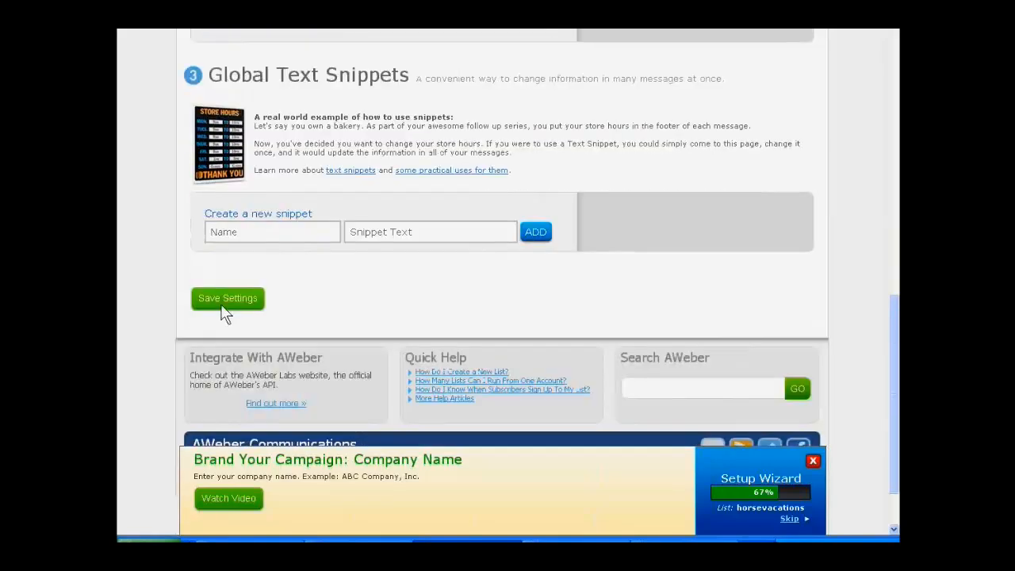
{"action": "left_click", "coordinate": [222, 305]}
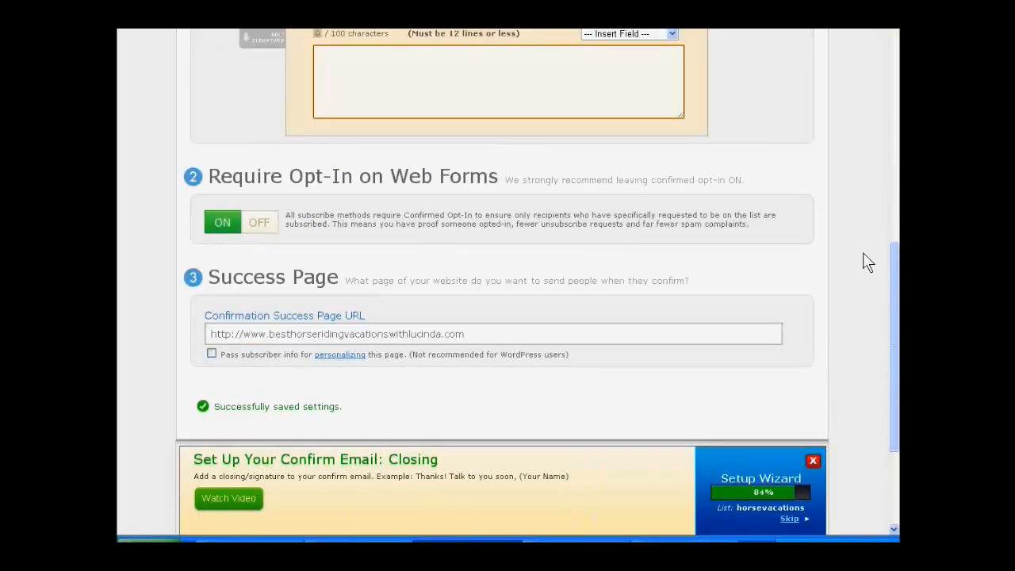
Step: Set the confirmation message's pre-approved subject to "Response Required: Please confirm your request for information."
{"action": "scroll", "coordinate": [853, 255], "scroll_direction": "up", "scroll_amount": 3}
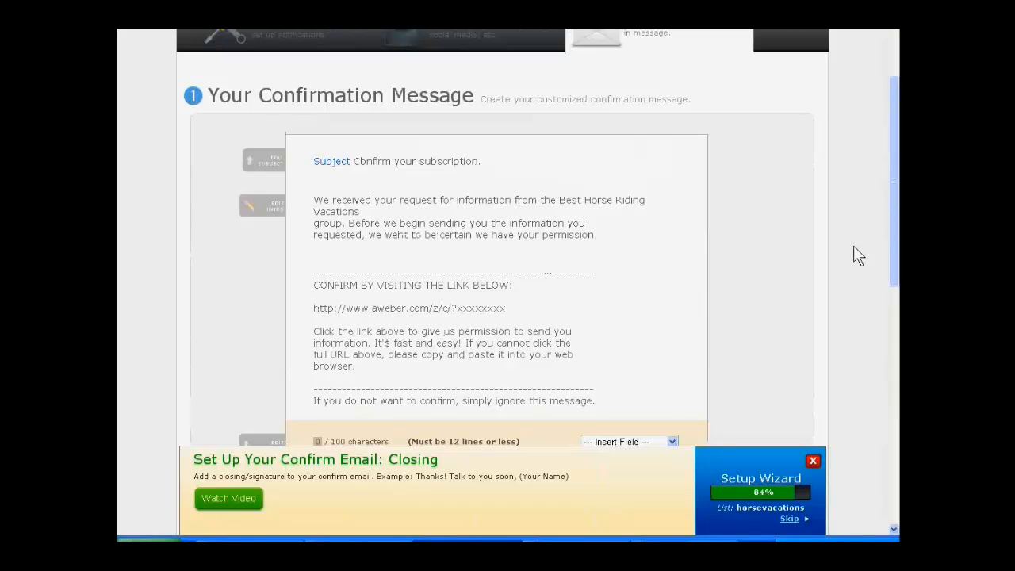
{"action": "scroll", "coordinate": [858, 256], "scroll_direction": "down", "scroll_amount": 1}
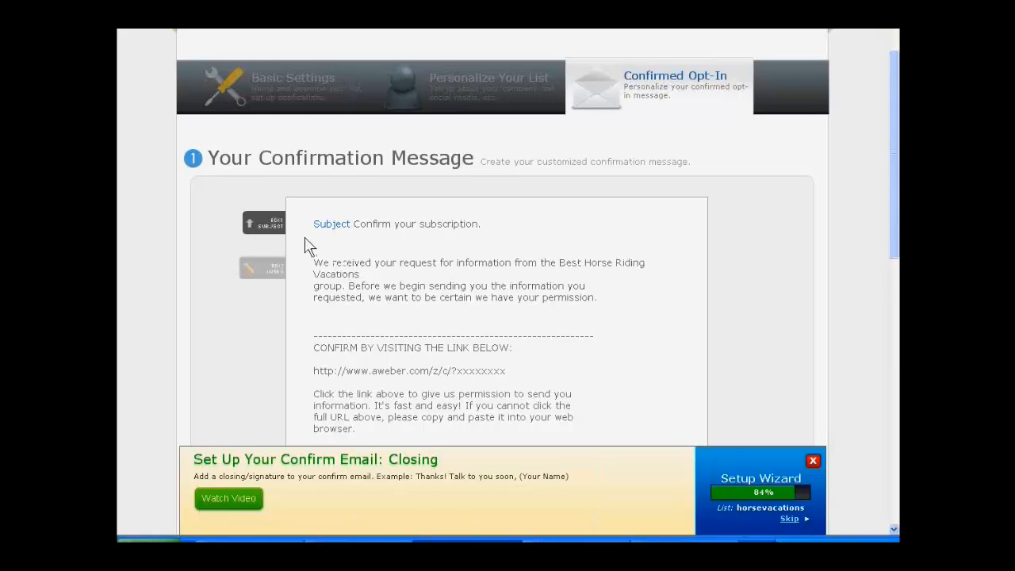
{"action": "left_click", "coordinate": [259, 229]}
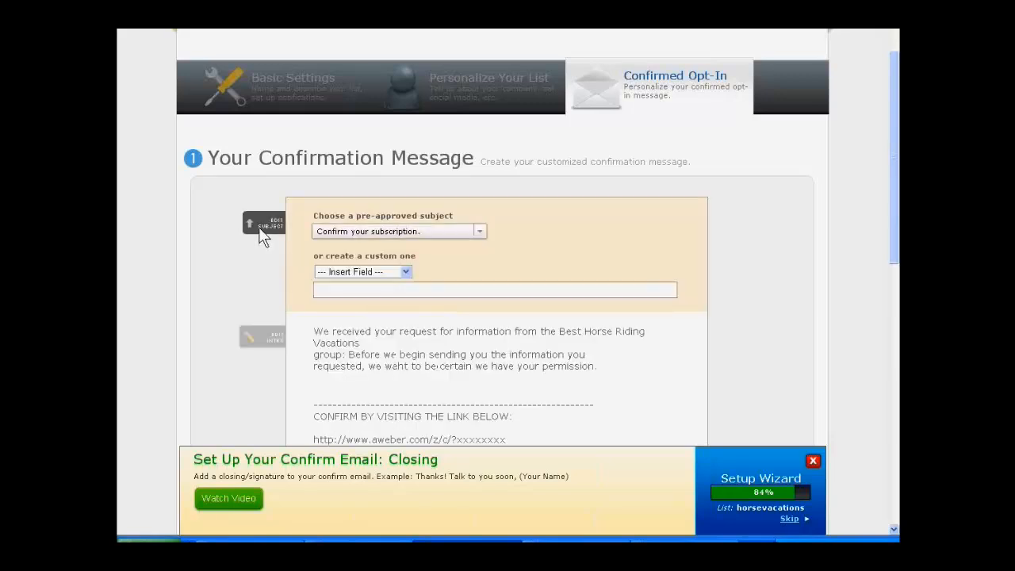
{"action": "left_click", "coordinate": [480, 232]}
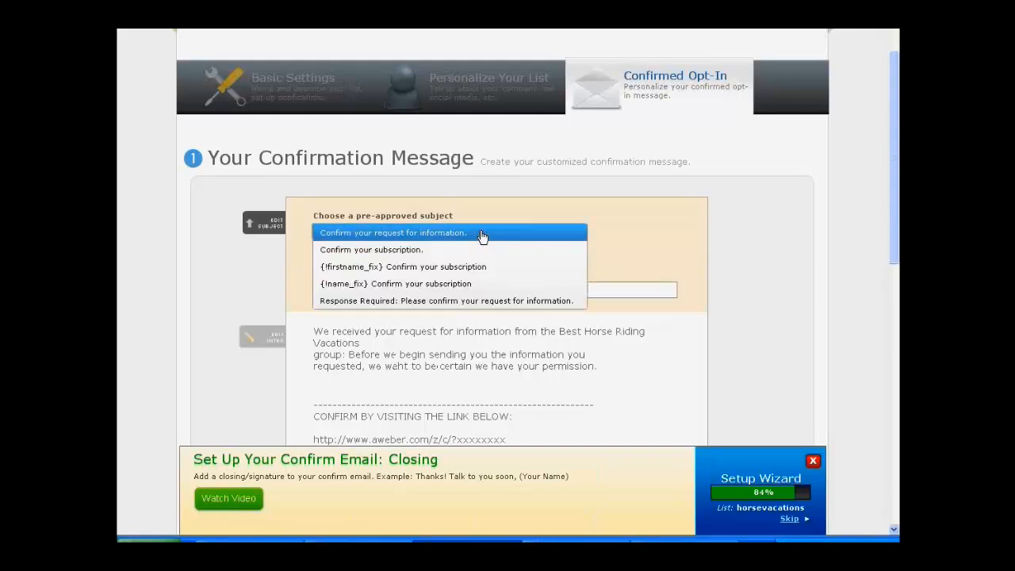
{"action": "left_click", "coordinate": [474, 301]}
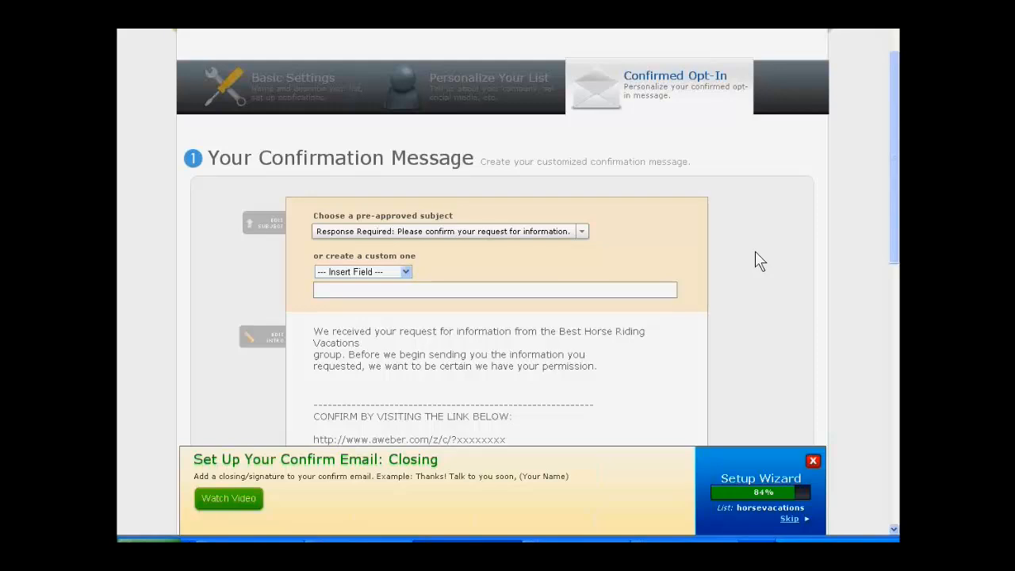
Step: Open the confirmation message's intro for editing and replace the opening "We" with "I've"
{"action": "scroll", "coordinate": [757, 260], "scroll_direction": "down", "scroll_amount": 2}
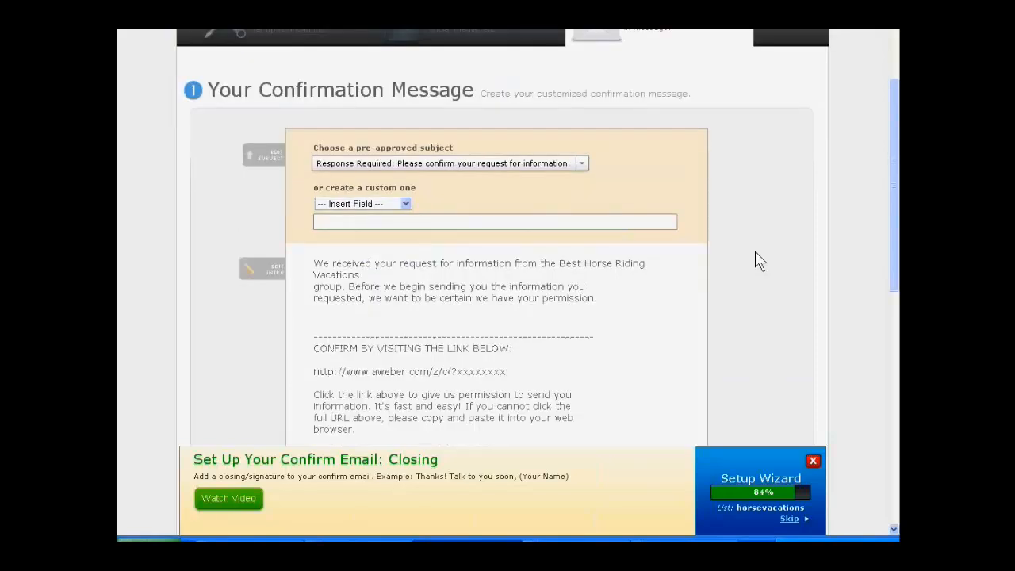
{"action": "scroll", "coordinate": [757, 260], "scroll_direction": "down", "scroll_amount": 6}
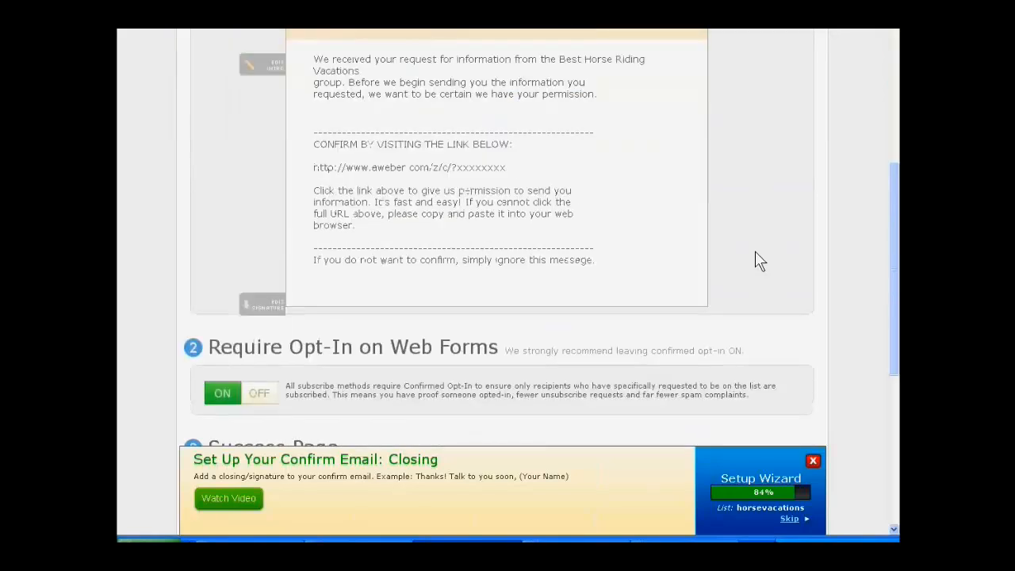
{"action": "scroll", "coordinate": [757, 260], "scroll_direction": "down", "scroll_amount": 2}
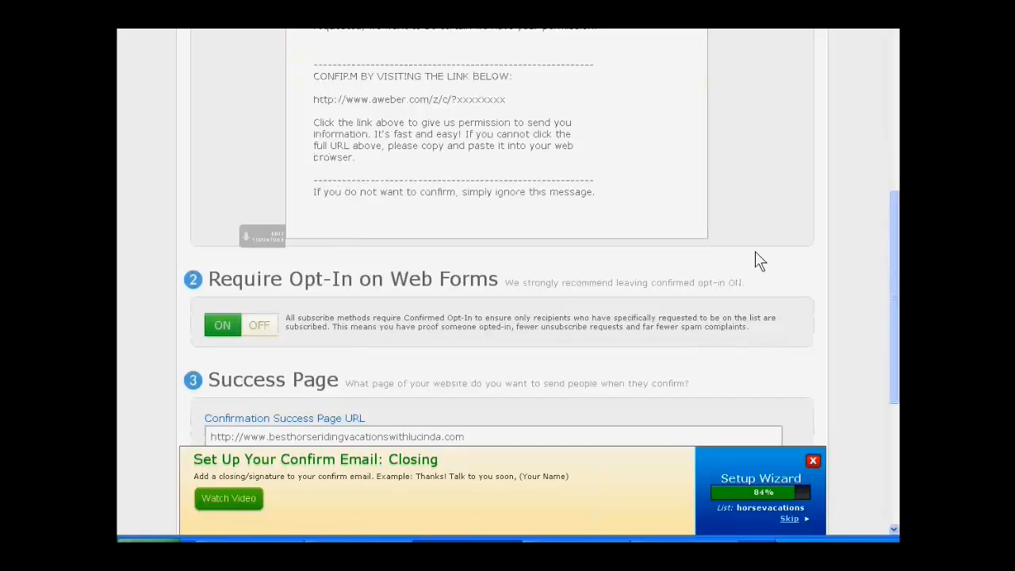
{"action": "scroll", "coordinate": [757, 260], "scroll_direction": "up", "scroll_amount": 8}
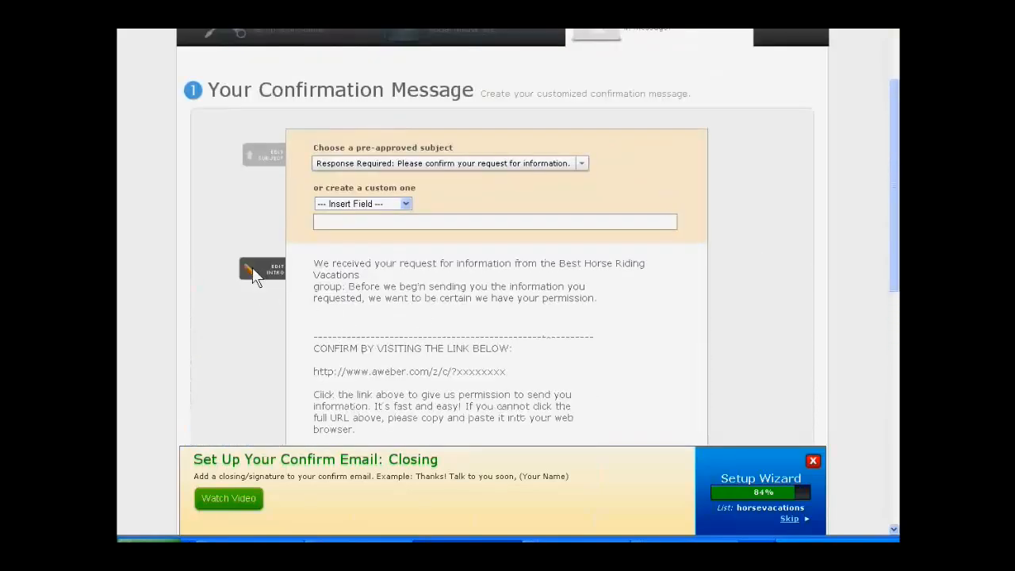
{"action": "left_click", "coordinate": [253, 267]}
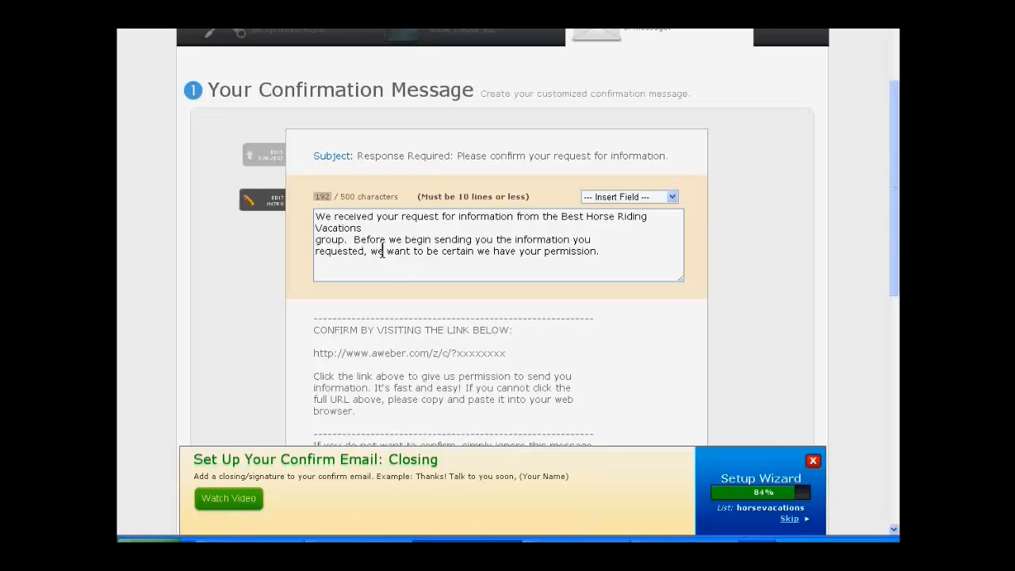
{"action": "left_click", "coordinate": [312, 222]}
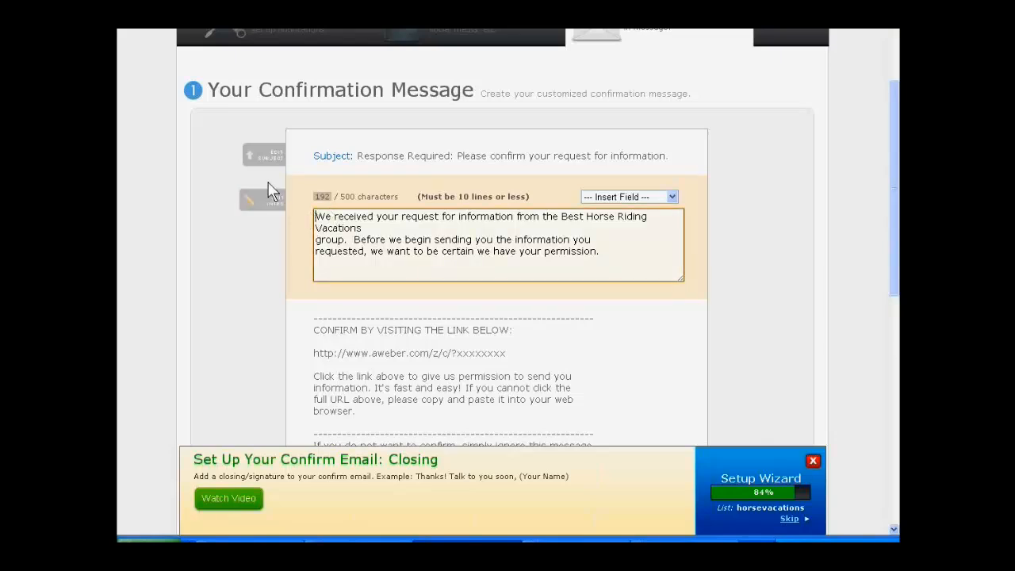
{"action": "type", "text": "I've"}
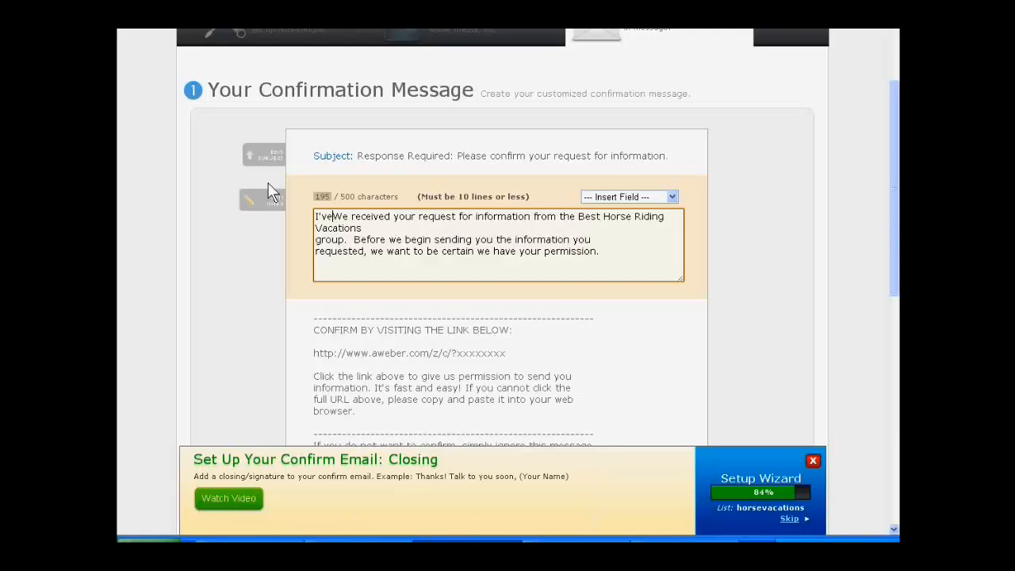
{"action": "key", "text": "Delete"}
{"action": "key", "text": "Delete"}
{"action": "key", "text": "Delete"}
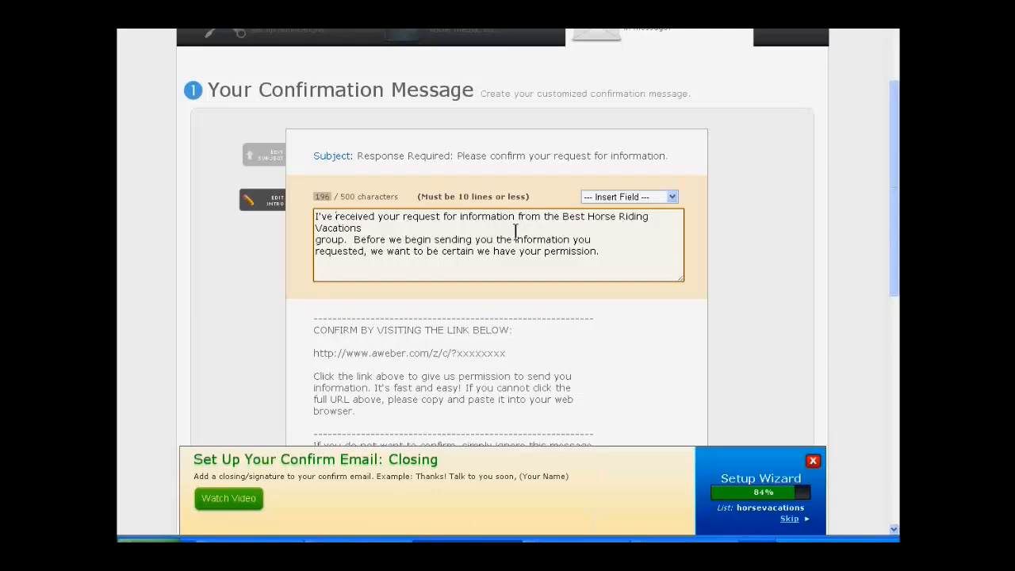
Step: Insert "access to my" before "information" in the first sentence of the intro
{"action": "left_click", "coordinate": [461, 216]}
{"action": "type", "text": "access to"}
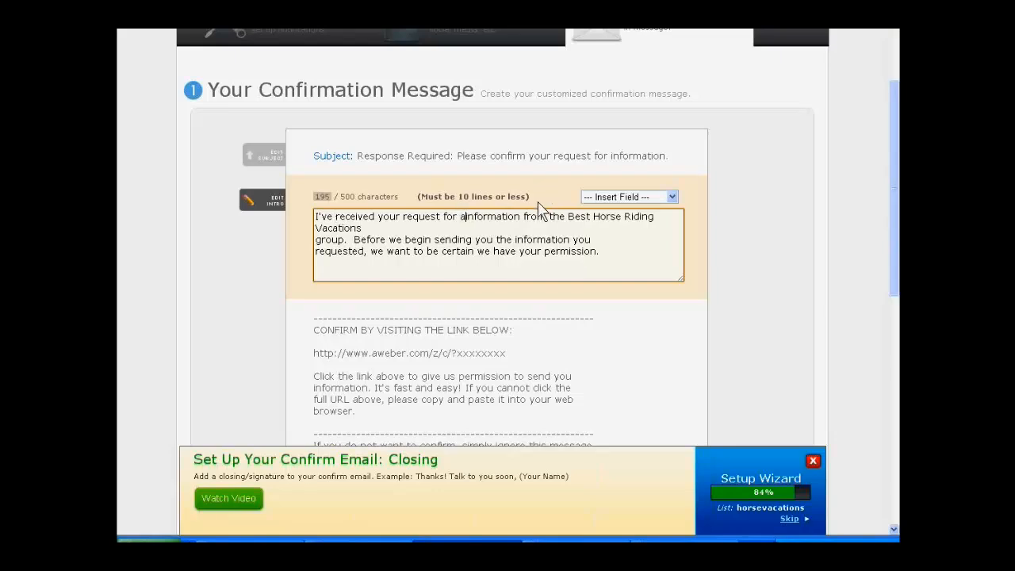
{"action": "type", "text": " my "}
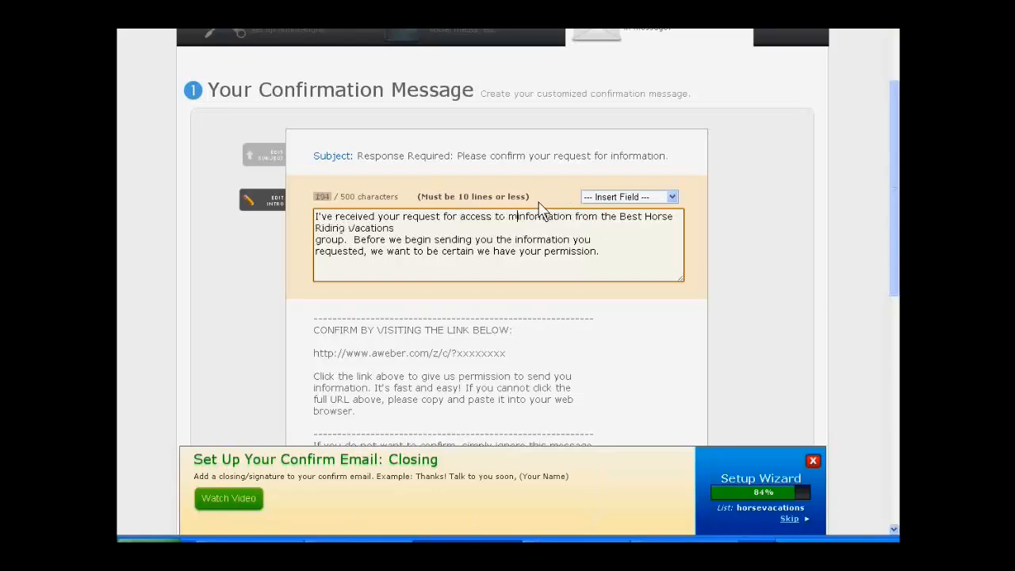
{"action": "type", "text": "be"}
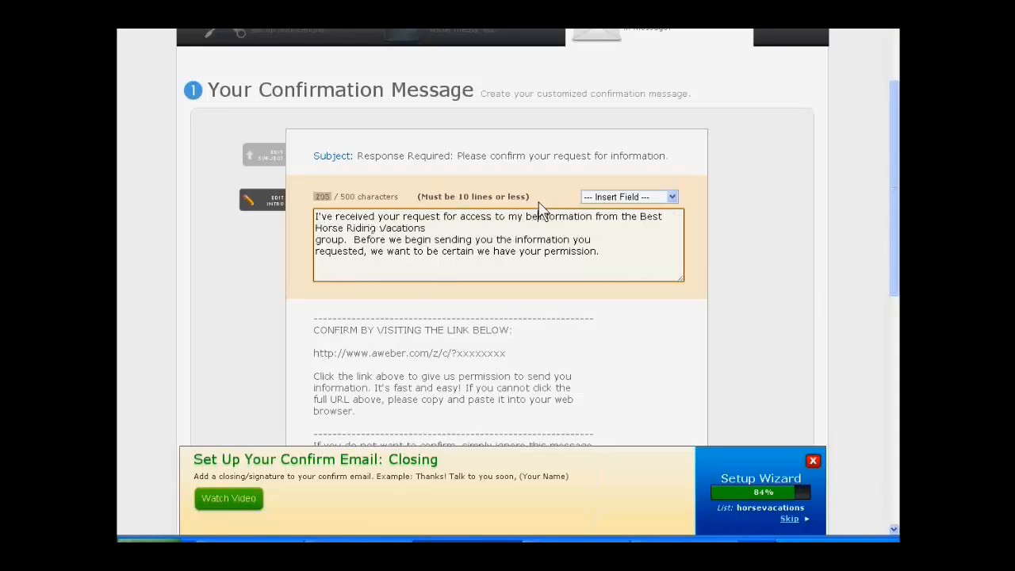
{"action": "key", "text": "BackSpace"}
{"action": "key", "text": "BackSpace"}
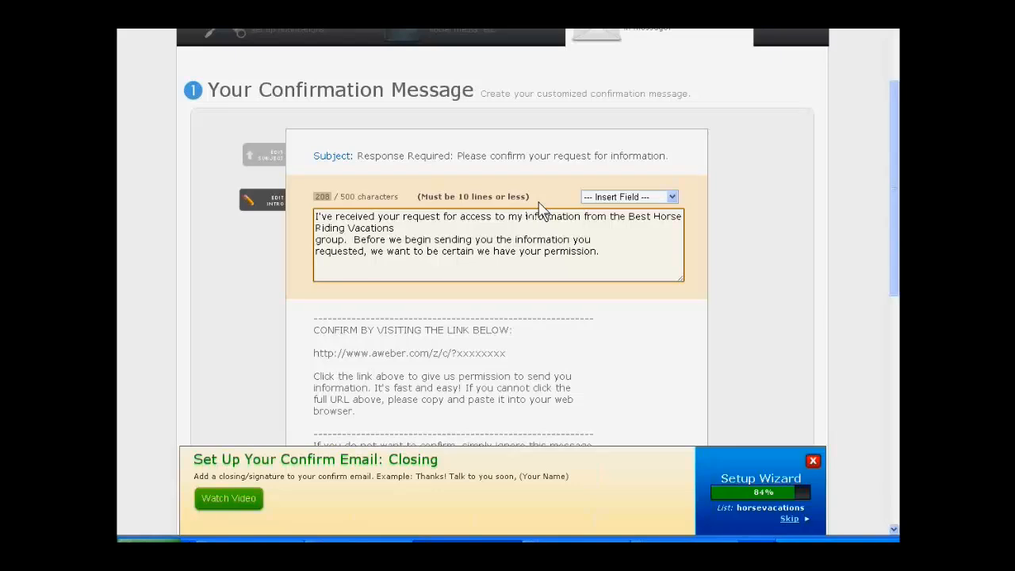
Step: Insert "vacations report" after "access to my" in the first sentence of the confirmation intro
{"action": "type", "text": "vacatio"}
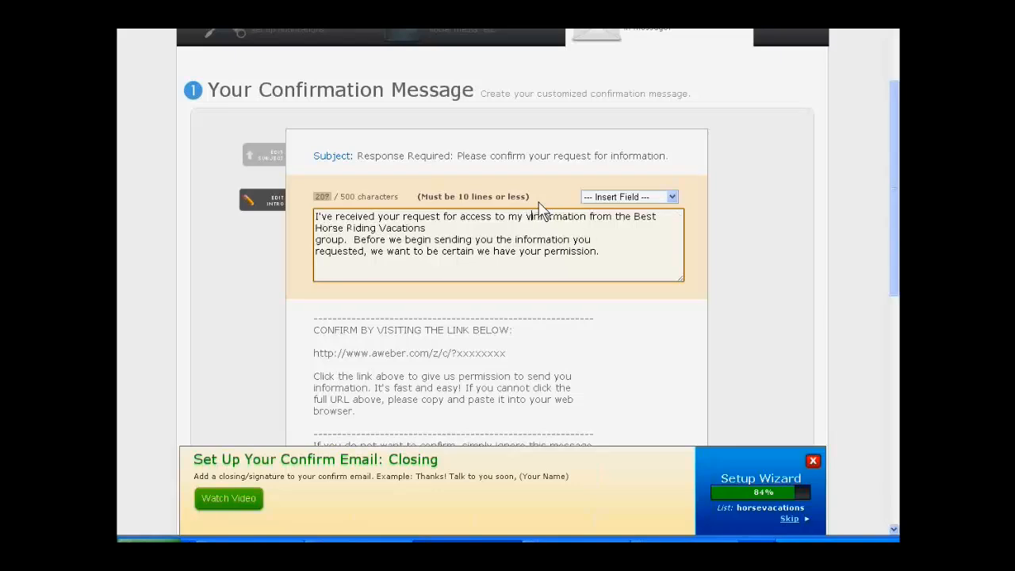
{"action": "type", "text": "n"}
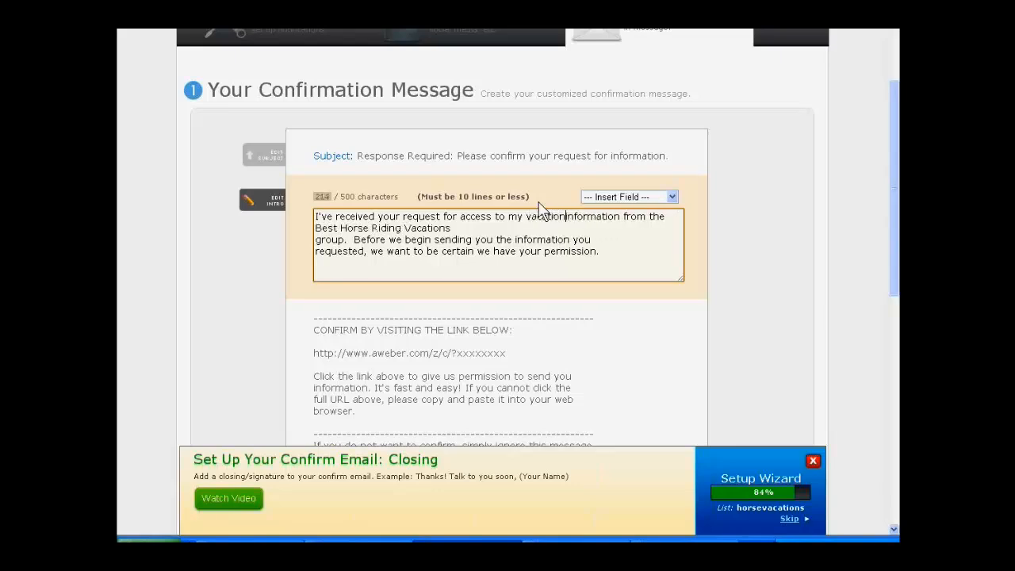
{"action": "key", "text": "BackSpace"}
{"action": "type", "text": "s"}
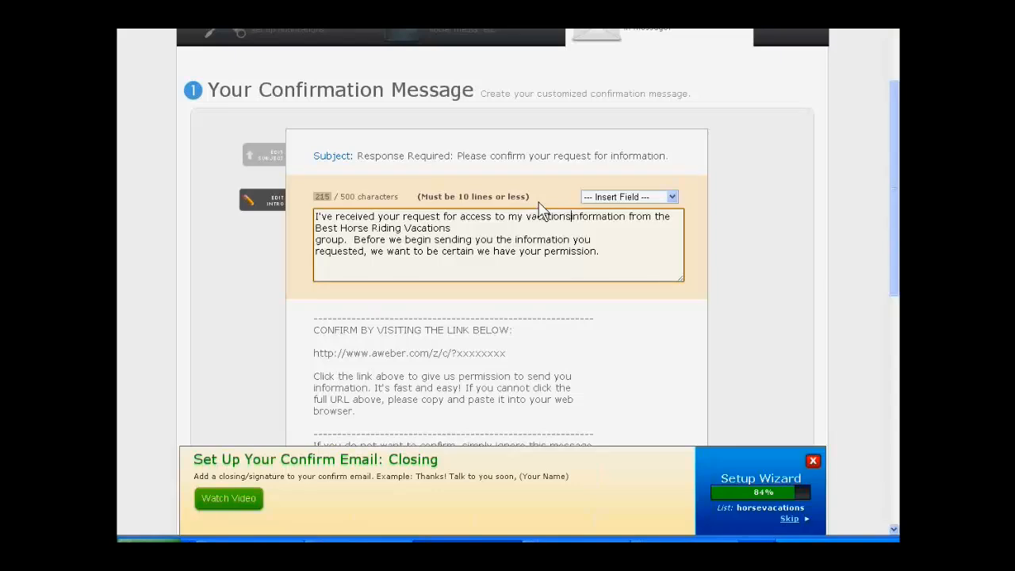
{"action": "type", "text": " report"}
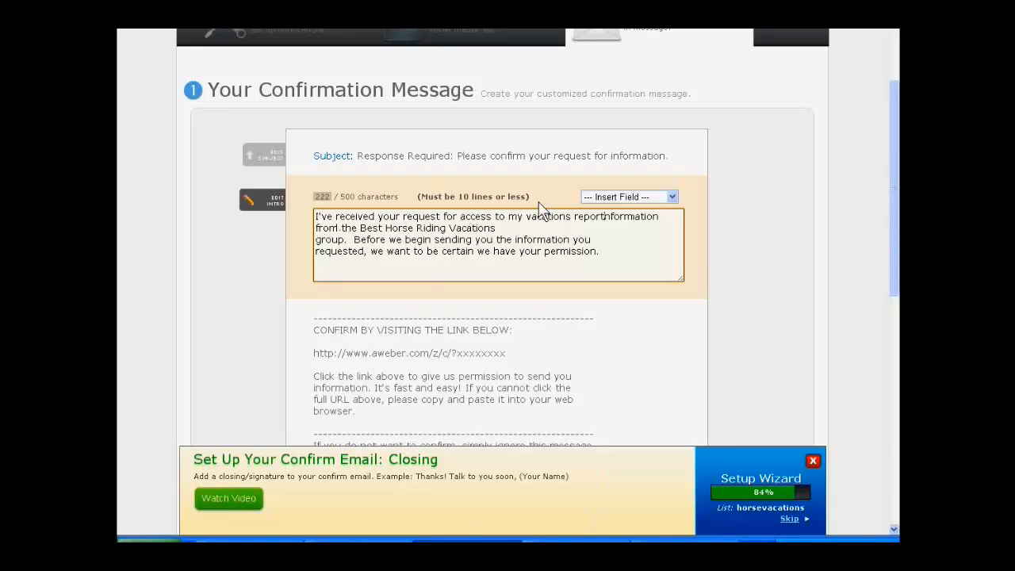
Step: Remove "information" after "vacations report" and insert "family" before "vacations" in the intro's first sentence
{"action": "key", "text": "Delete"}
{"action": "key", "text": "Delete"}
{"action": "key", "text": "Delete"}
{"action": "key", "text": "Delete"}
{"action": "key", "text": "Delete"}
{"action": "key", "text": "Delete"}
{"action": "key", "text": "Delete"}
{"action": "key", "text": "Delete"}
{"action": "key", "text": "Delete"}
{"action": "key", "text": "Delete"}
{"action": "key", "text": "Delete"}
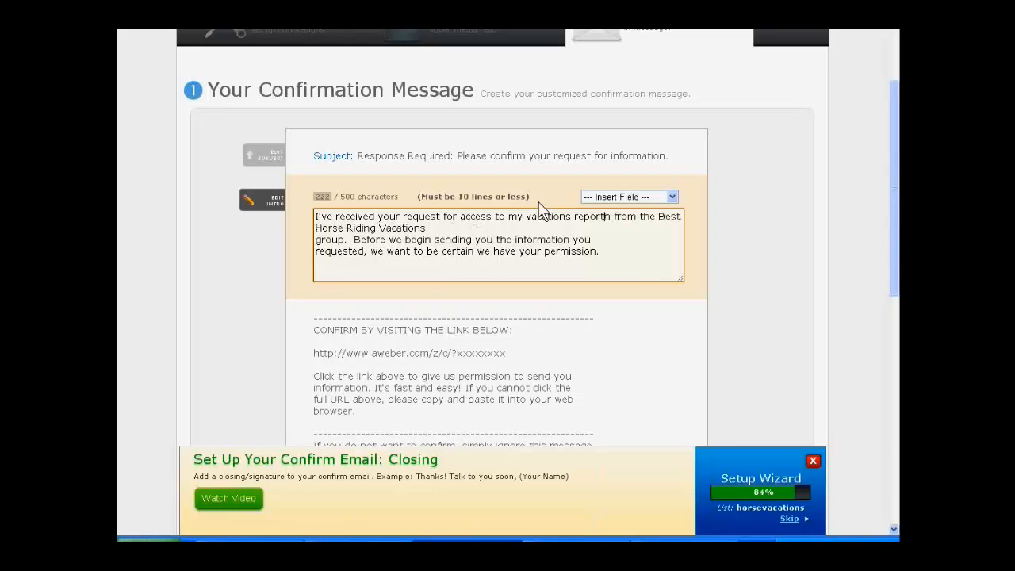
{"action": "key", "text": "Delete"}
{"action": "type", "text": "family"}
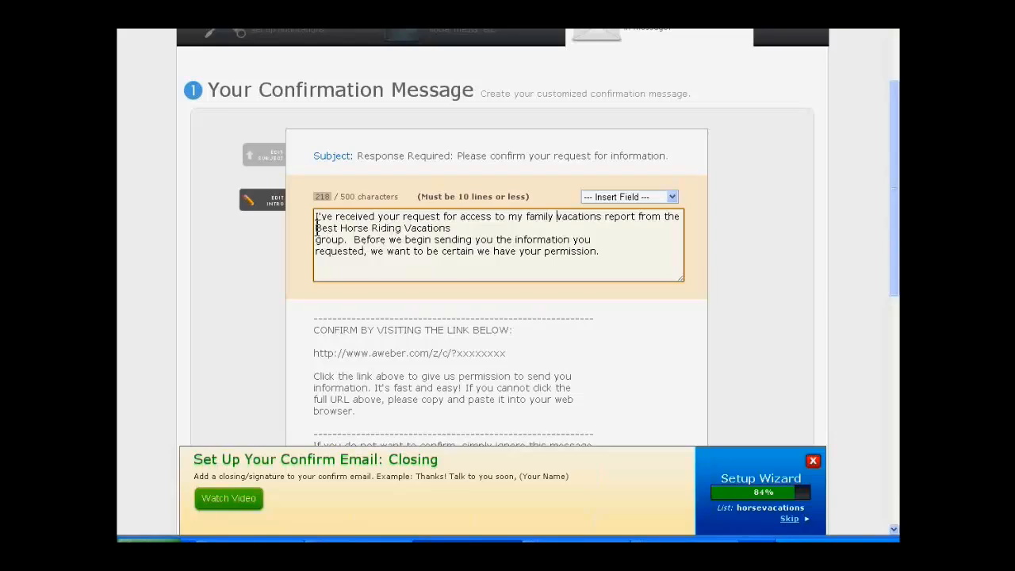
Step: Remove "from the Best Horse Riding Vacations group", end the first sentence after "report." and start a new line before "Before"
{"action": "left_click_drag", "start_coordinate": [315, 228], "coordinate": [342, 238]}
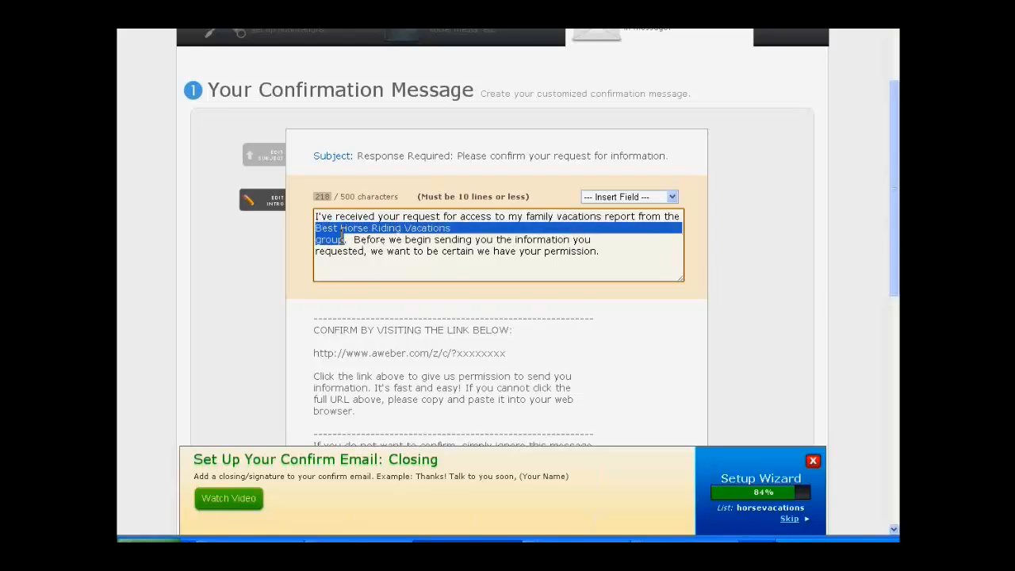
{"action": "key", "text": "BackSpace"}
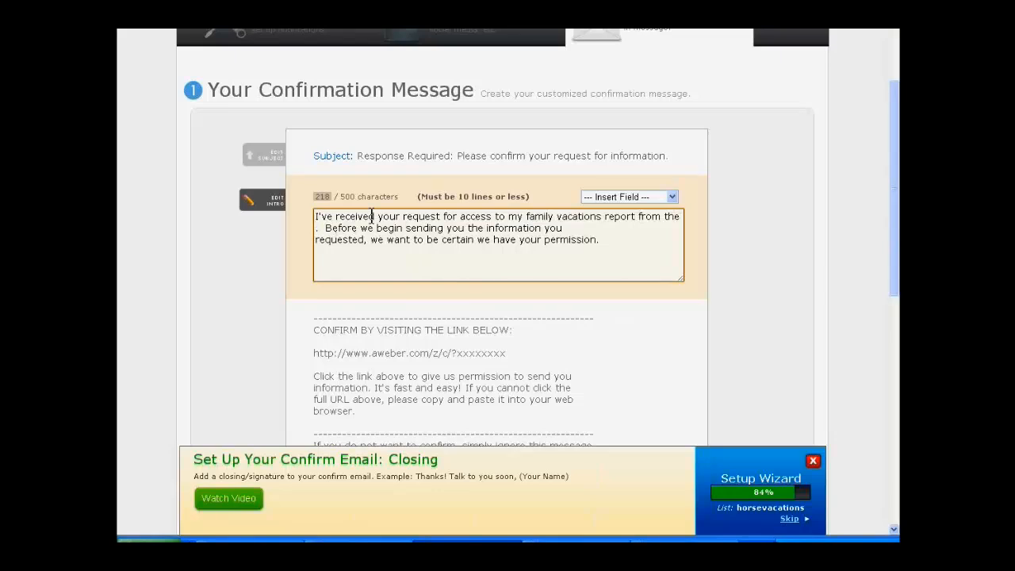
{"action": "type", "text": "."}
{"action": "key", "text": "Delete"}
{"action": "key", "text": "Delete"}
{"action": "key", "text": "Delete"}
{"action": "key", "text": "Delete"}
{"action": "key", "text": "Delete"}
{"action": "key", "text": "Delete"}
{"action": "key", "text": "Delete"}
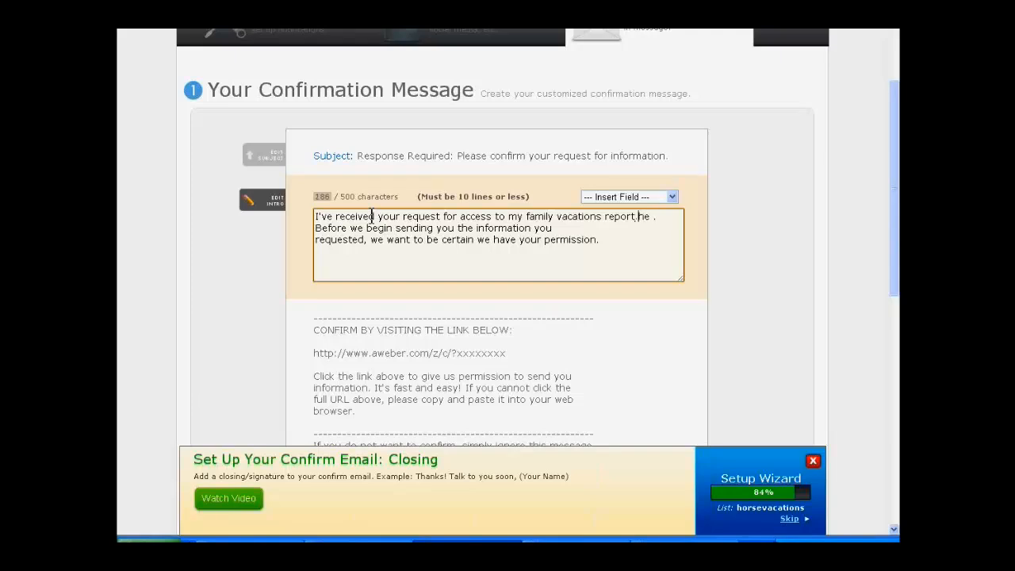
{"action": "key", "text": "Delete"}
{"action": "key", "text": "Delete"}
{"action": "key", "text": "Delete"}
{"action": "key", "text": "Delete"}
{"action": "key", "text": "Delete"}
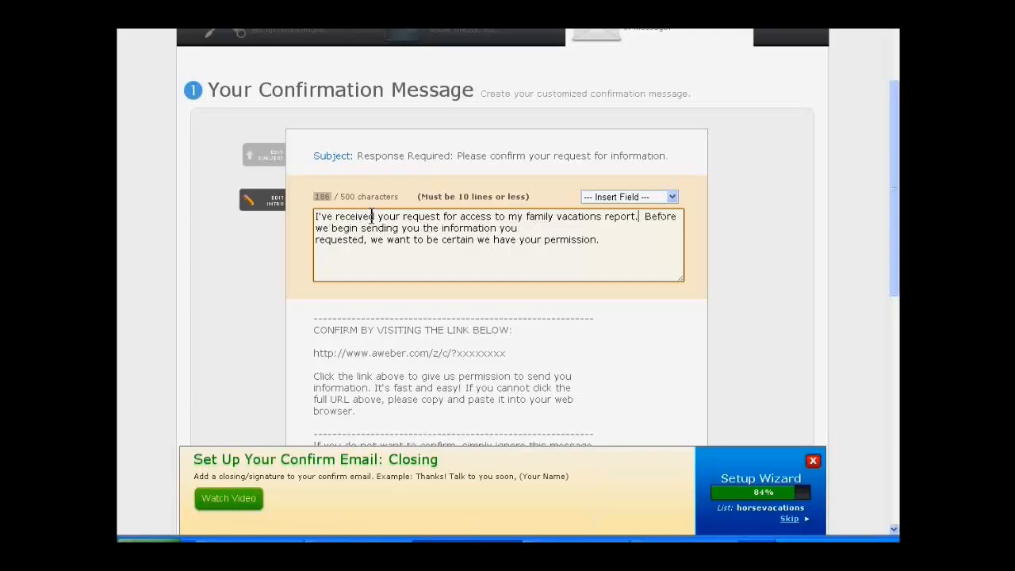
{"action": "key", "text": "Return"}
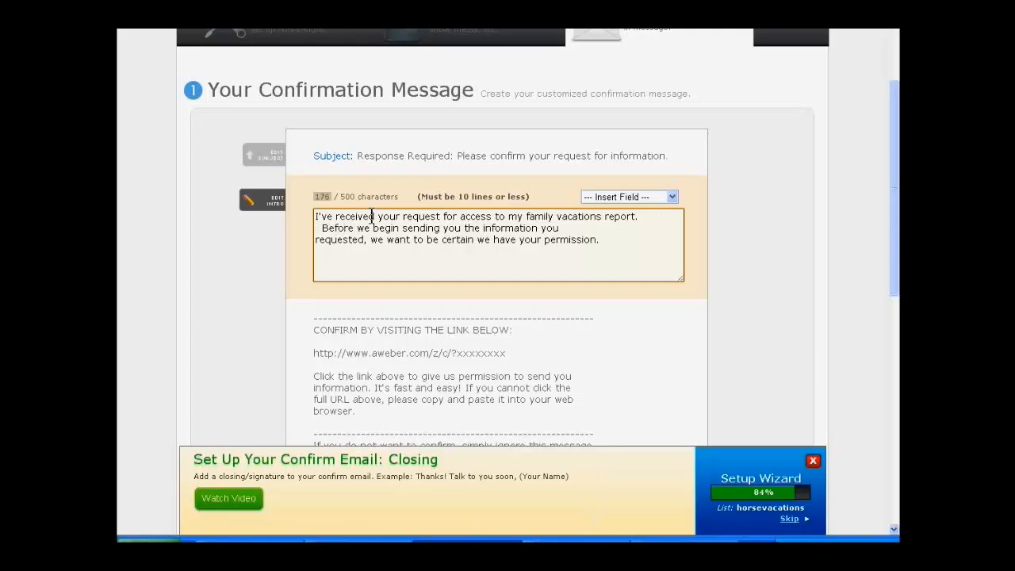
Step: Replace "we begin sending you the information you requested," with "I allow you access to this information" in the intro's second sentence
{"action": "type", "text": "I allow"}
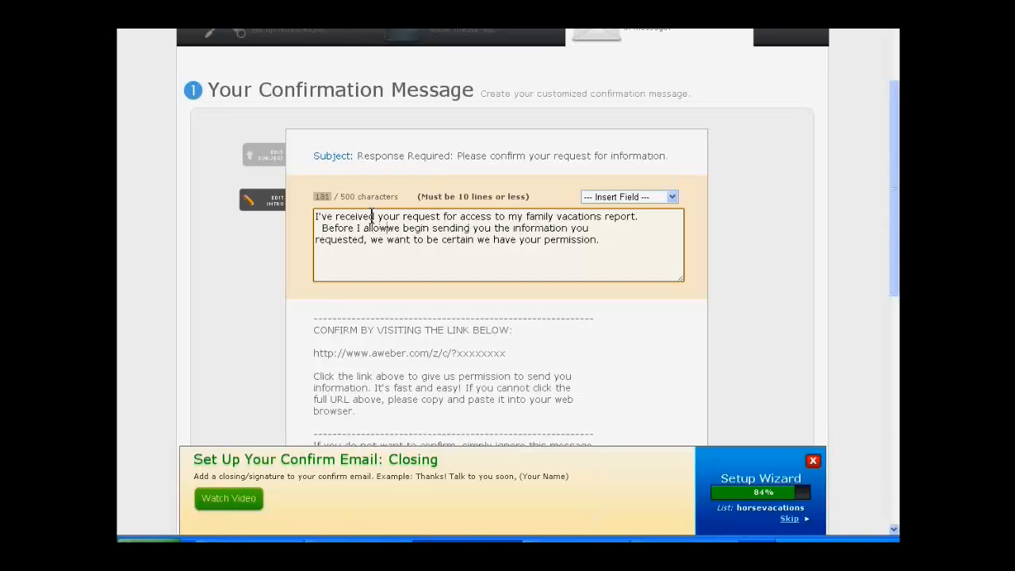
{"action": "type", "text": " you access"}
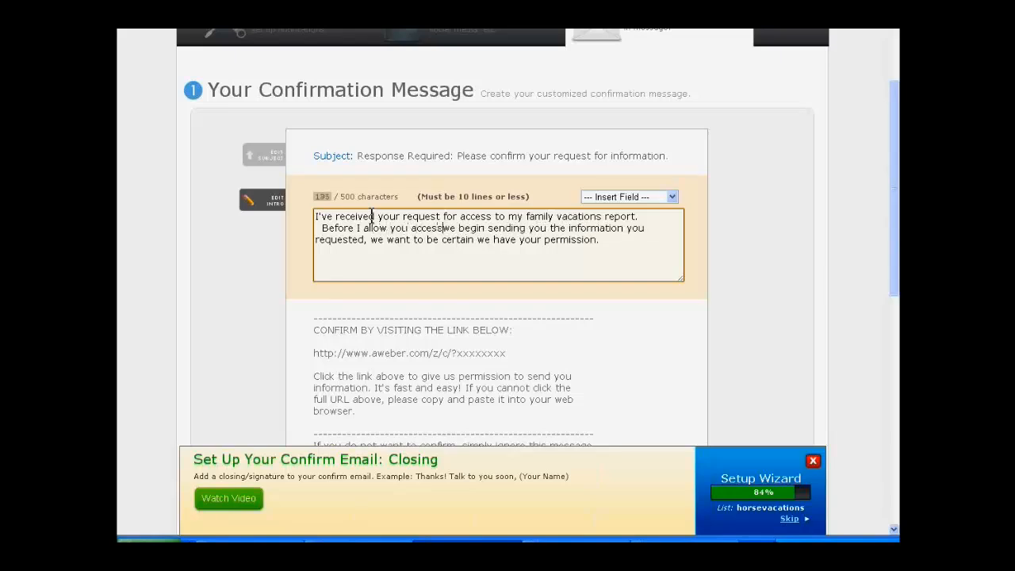
{"action": "type", "text": " to this information"}
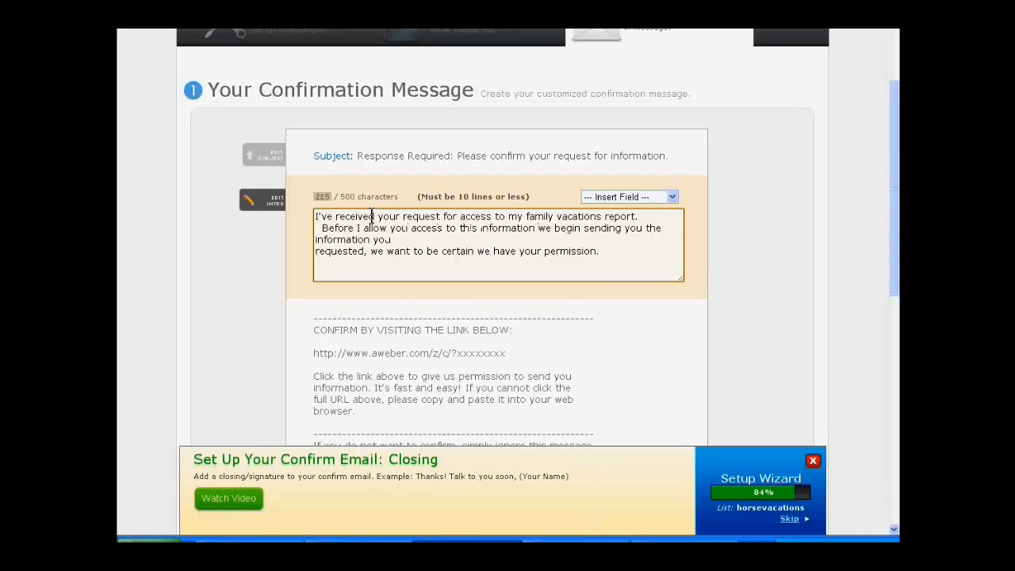
{"action": "key", "text": "Delete"}
{"action": "key", "text": "Delete"}
{"action": "key", "text": "Delete"}
{"action": "key", "text": "Delete"}
{"action": "key", "text": "Delete"}
{"action": "key", "text": "Delete"}
{"action": "key", "text": "Delete"}
{"action": "key", "text": "Delete"}
{"action": "key", "text": "Delete"}
{"action": "key", "text": "Delete"}
{"action": "key", "text": "Delete"}
{"action": "key", "text": "Delete"}
{"action": "key", "text": "Delete"}
{"action": "key", "text": "Delete"}
{"action": "key", "text": "Delete"}
{"action": "key", "text": "Delete"}
{"action": "key", "text": "Delete"}
{"action": "key", "text": "Delete"}
{"action": "key", "text": "Delete"}
{"action": "key", "text": "Delete"}
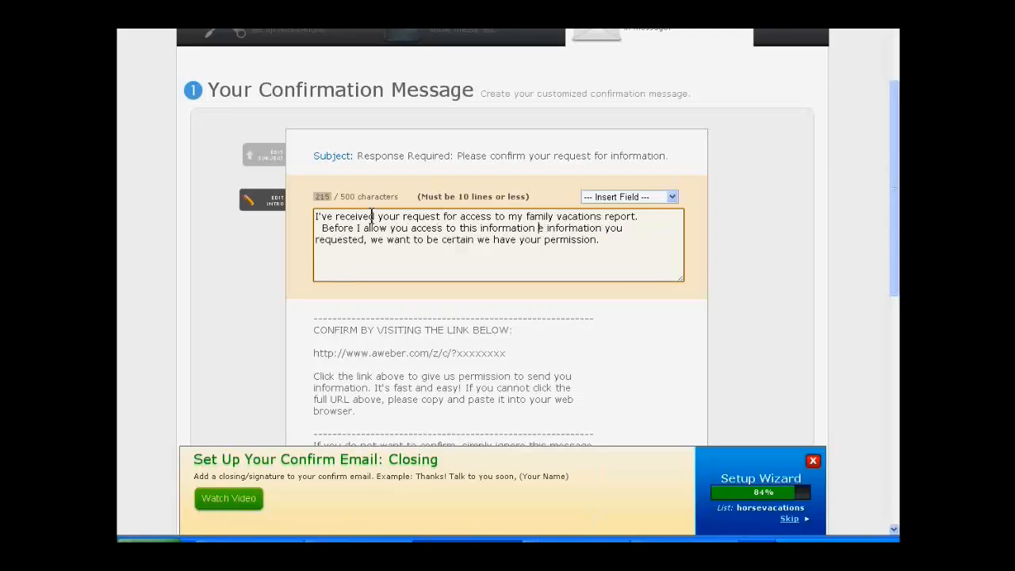
{"action": "key", "text": "Delete"}
{"action": "key", "text": "Delete"}
{"action": "key", "text": "Delete"}
{"action": "key", "text": "Delete"}
{"action": "key", "text": "Delete"}
{"action": "key", "text": "Delete"}
{"action": "key", "text": "Delete"}
{"action": "key", "text": "Delete"}
{"action": "key", "text": "Delete"}
{"action": "key", "text": "Delete"}
{"action": "key", "text": "Delete"}
{"action": "key", "text": "Delete"}
{"action": "key", "text": "Delete"}
{"action": "key", "text": "Delete"}
{"action": "key", "text": "Delete"}
{"action": "key", "text": "Delete"}
{"action": "key", "text": "Delete"}
{"action": "key", "text": "Delete"}
{"action": "key", "text": "Delete"}
{"action": "key", "text": "Delete"}
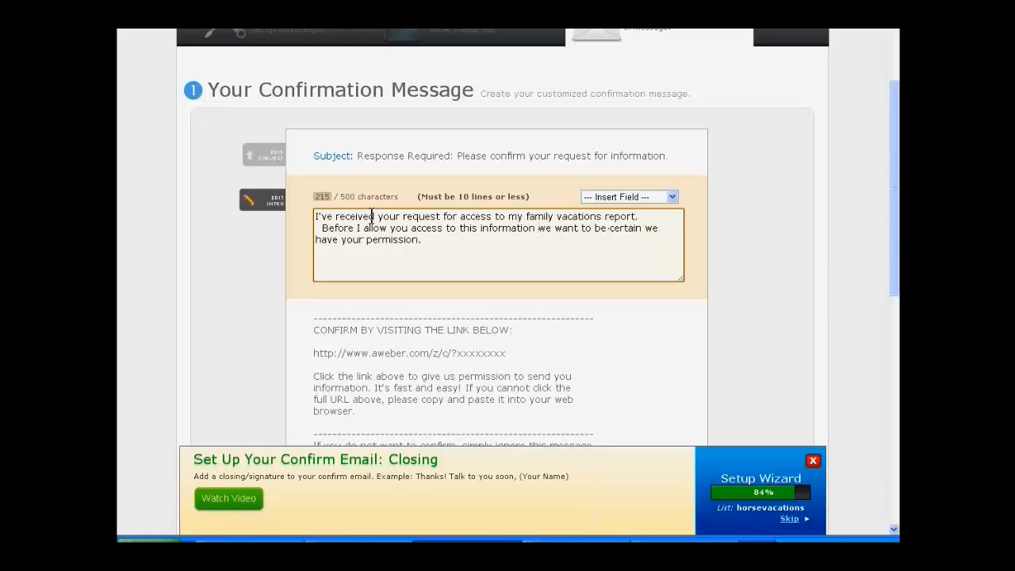
Step: Change both remaining "we" in the intro's second sentence to "I" and add a comma after "this information"
{"action": "type", "text": "I"}
{"action": "key", "text": "Delete"}
{"action": "key", "text": "Delete"}
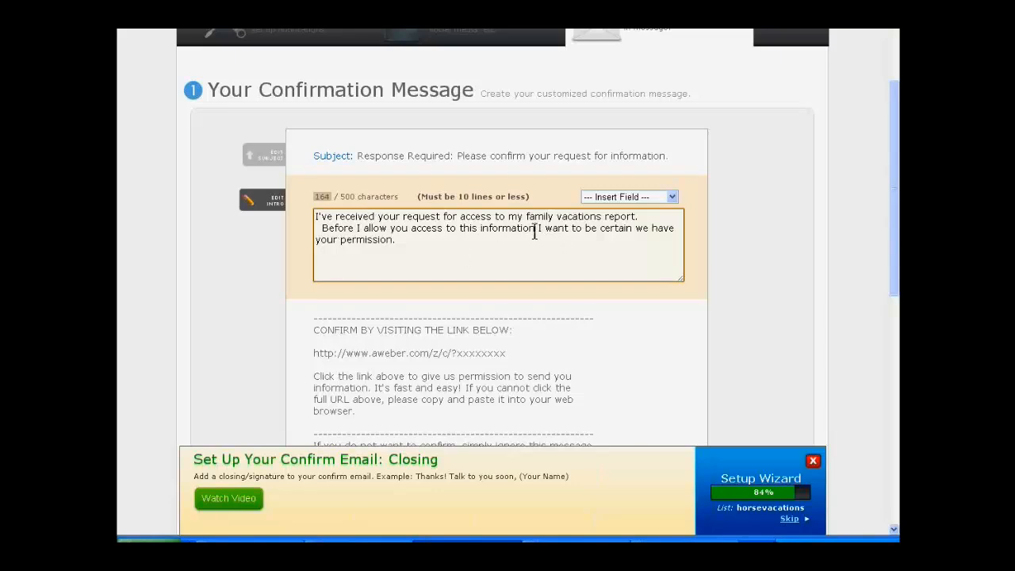
{"action": "type", "text": ","}
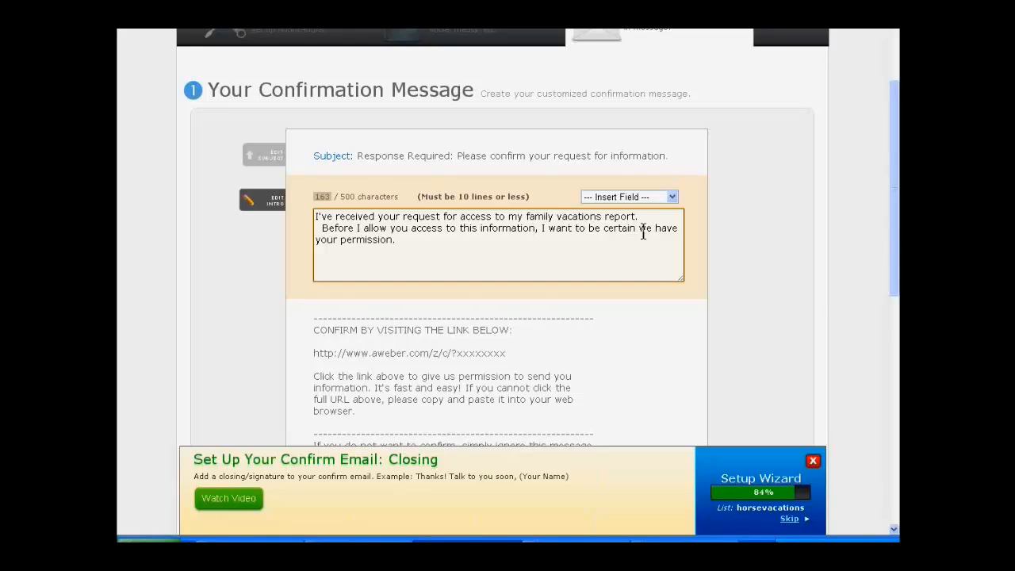
{"action": "double_click", "coordinate": [644, 228]}
{"action": "type", "text": "I"}
Step: Separate the intro's two sentences with a blank line and remove the spaces in front of "Before"
{"action": "left_click", "coordinate": [628, 274]}
{"action": "key", "text": "Return"}
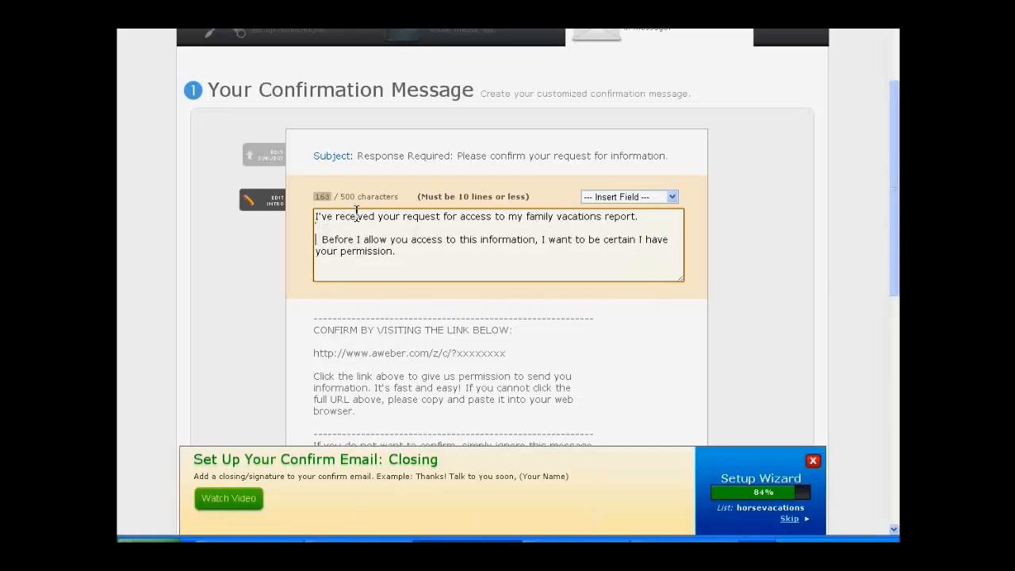
{"action": "key", "text": "Delete"}
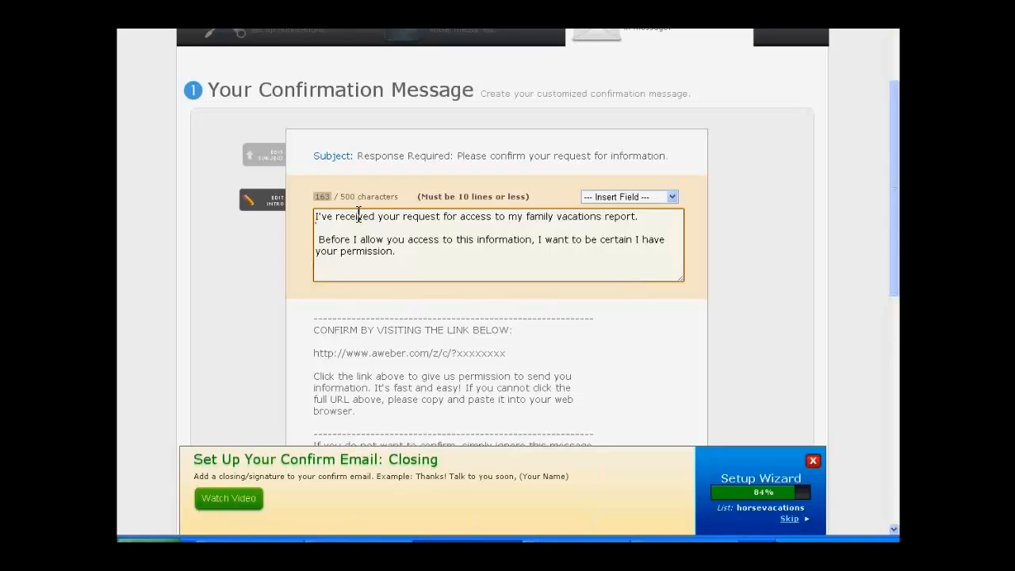
{"action": "key", "text": "Delete"}
{"action": "left_click", "coordinate": [405, 266]}
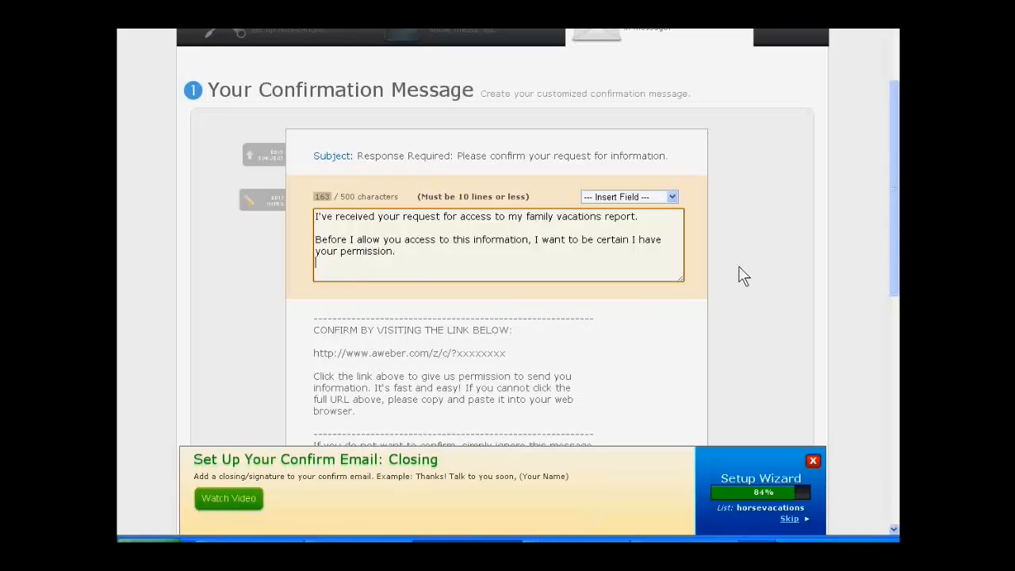
Step: Enter "As soon as you confirm you will get direct access to my report." as the confirmation message's signature, followed by a blank line
{"action": "scroll", "coordinate": [738, 265], "scroll_direction": "down", "scroll_amount": 3}
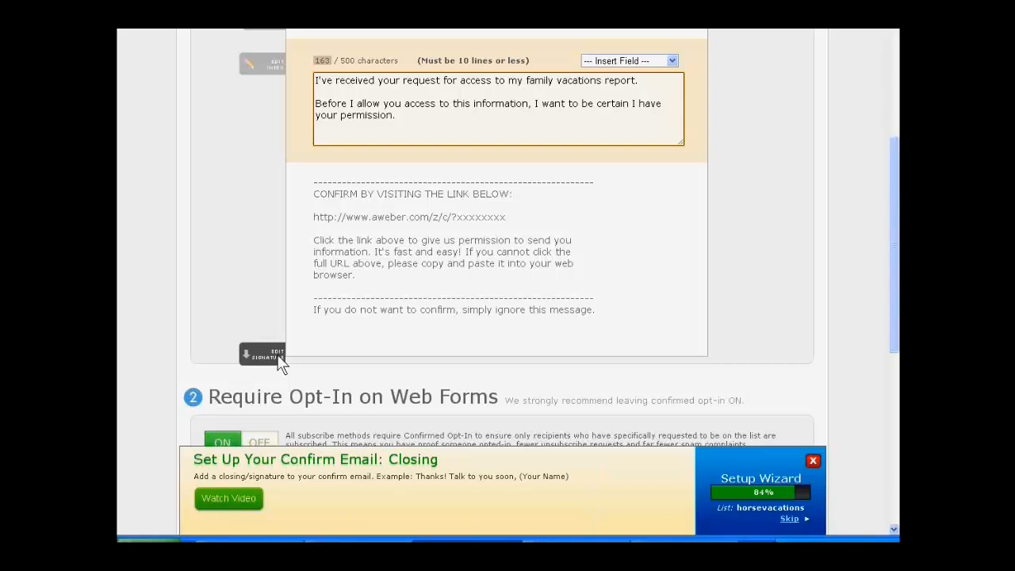
{"action": "left_click", "coordinate": [281, 363]}
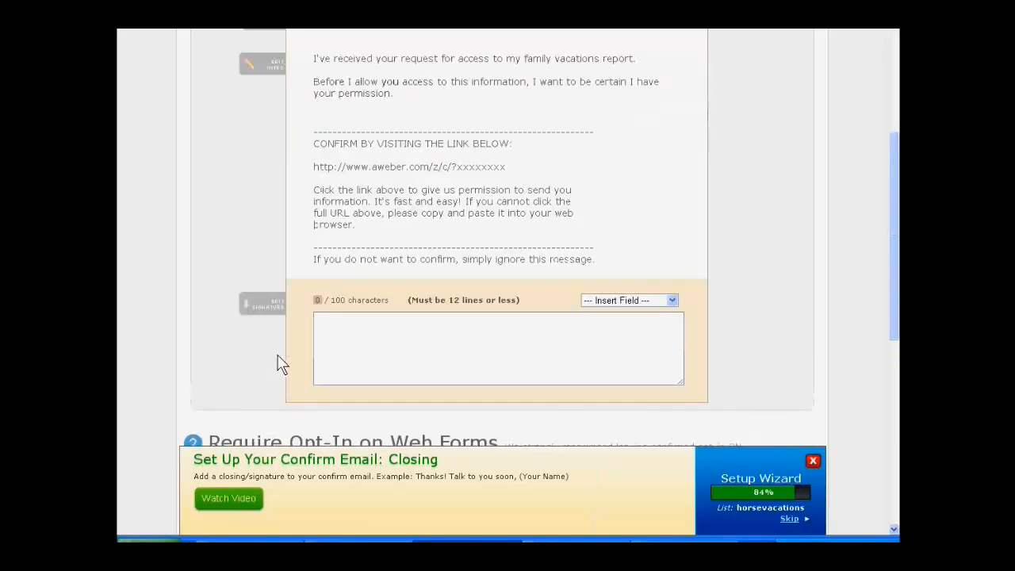
{"action": "left_click", "coordinate": [321, 331]}
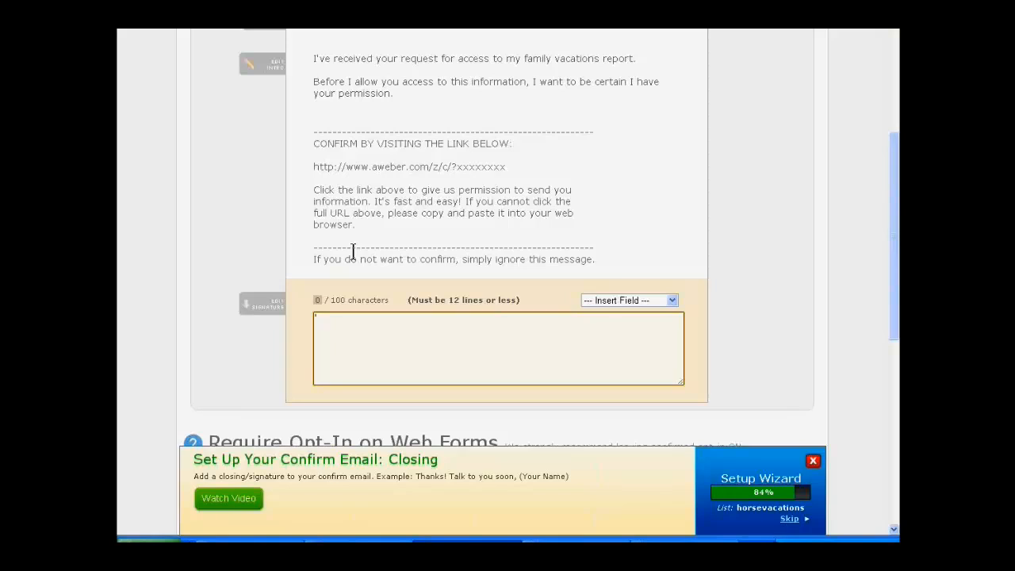
{"action": "type", "text": "As soon as y"}
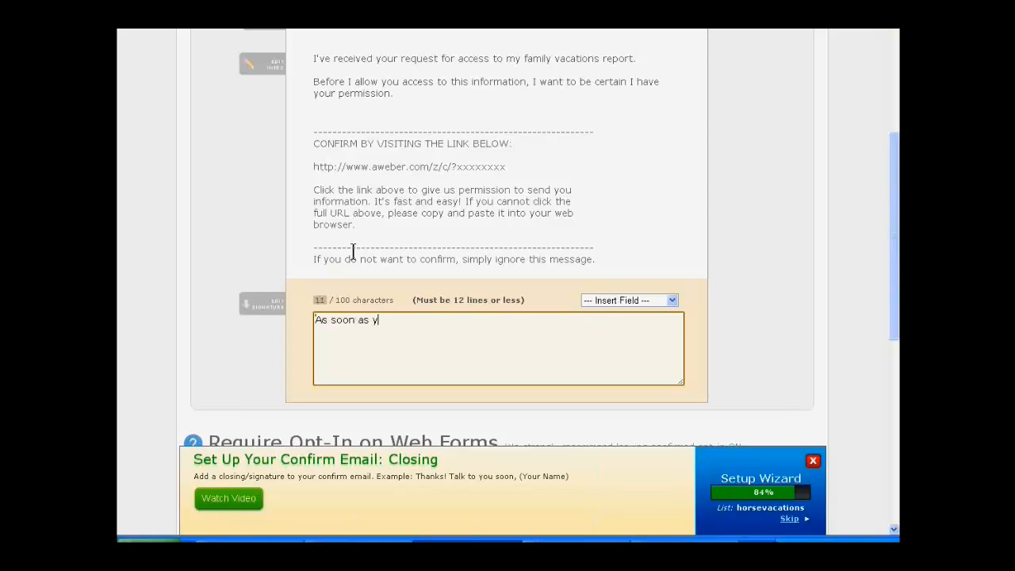
{"action": "type", "text": "ou confirm you will get dir"}
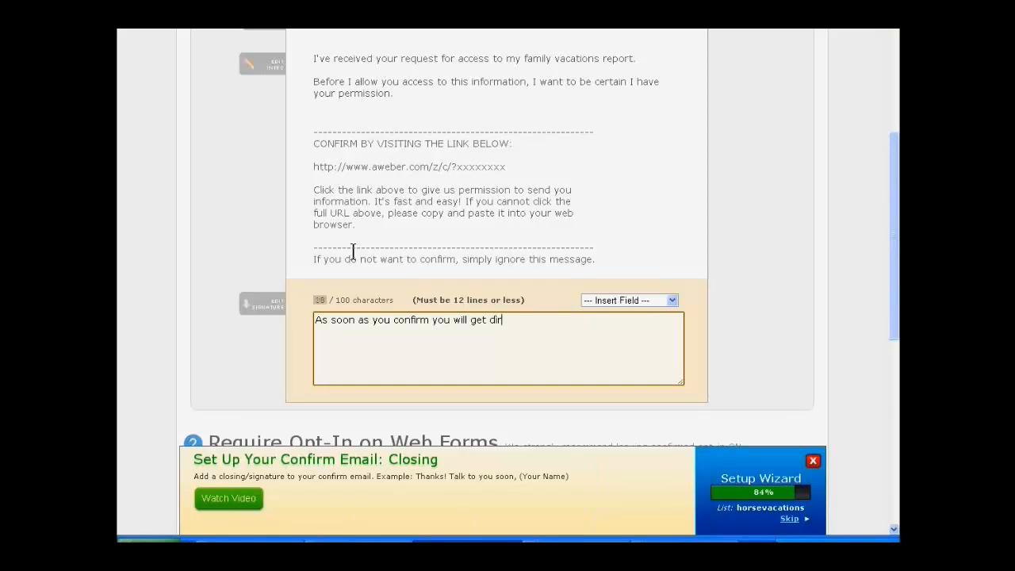
{"action": "type", "text": "ect access to my report;"}
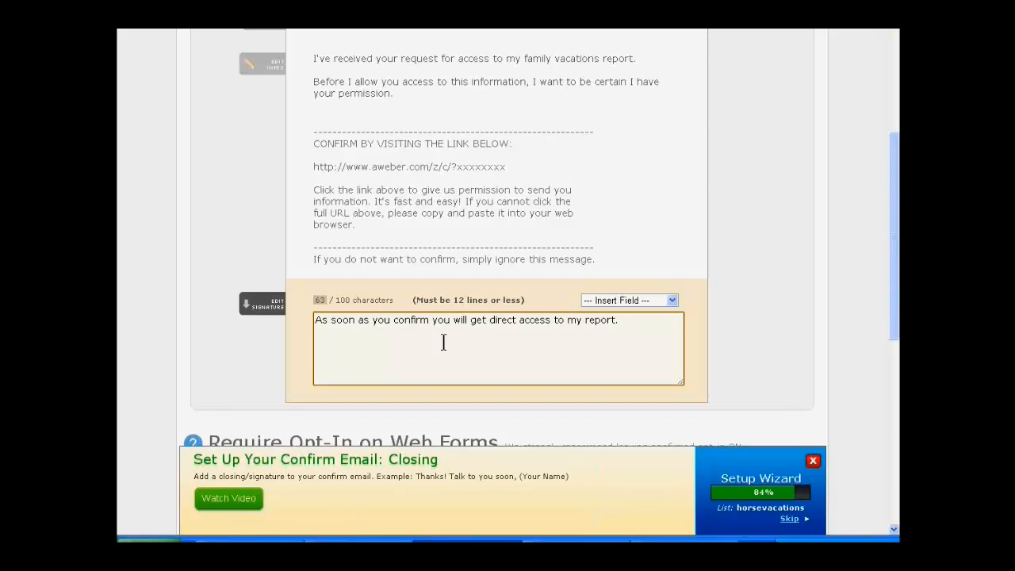
{"action": "key", "text": "Return"}
{"action": "key", "text": "Return"}
Step: Append "/report" to the confirmation success page URL and save the confirmed opt-in settings
{"action": "scroll", "coordinate": [711, 388], "scroll_direction": "down", "scroll_amount": 3}
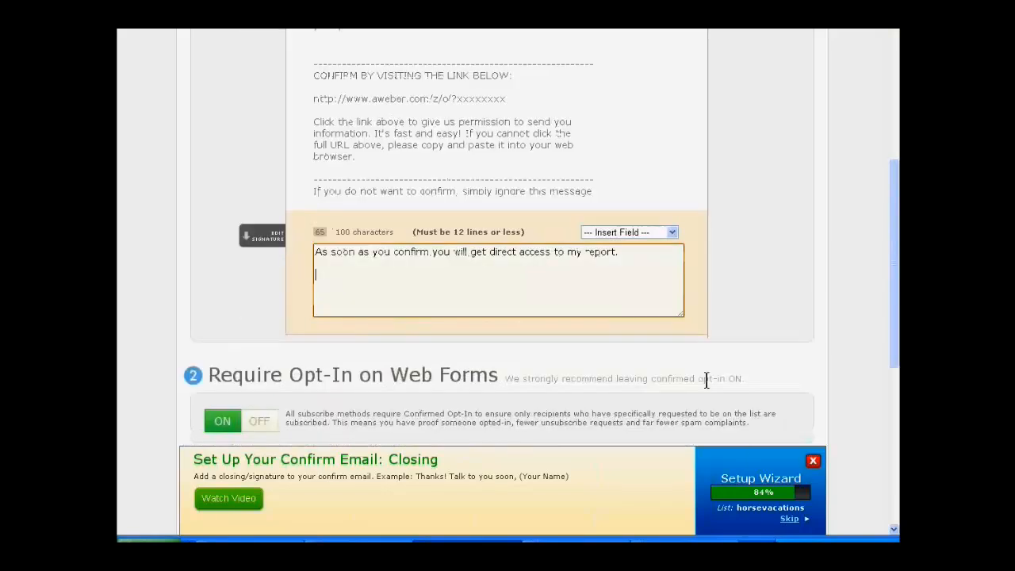
{"action": "scroll", "coordinate": [723, 323], "scroll_direction": "down", "scroll_amount": 2}
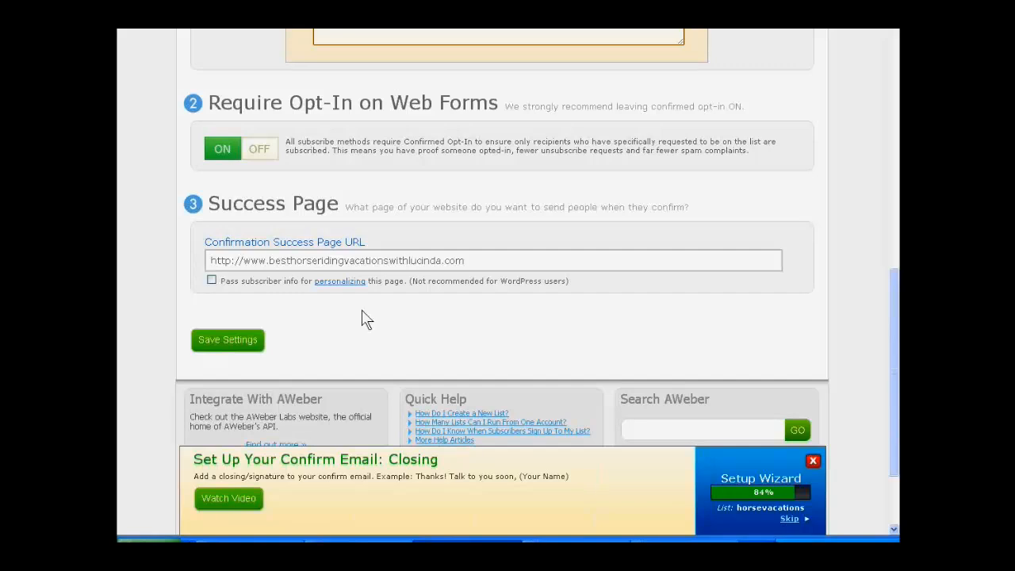
{"action": "left_click", "coordinate": [489, 261]}
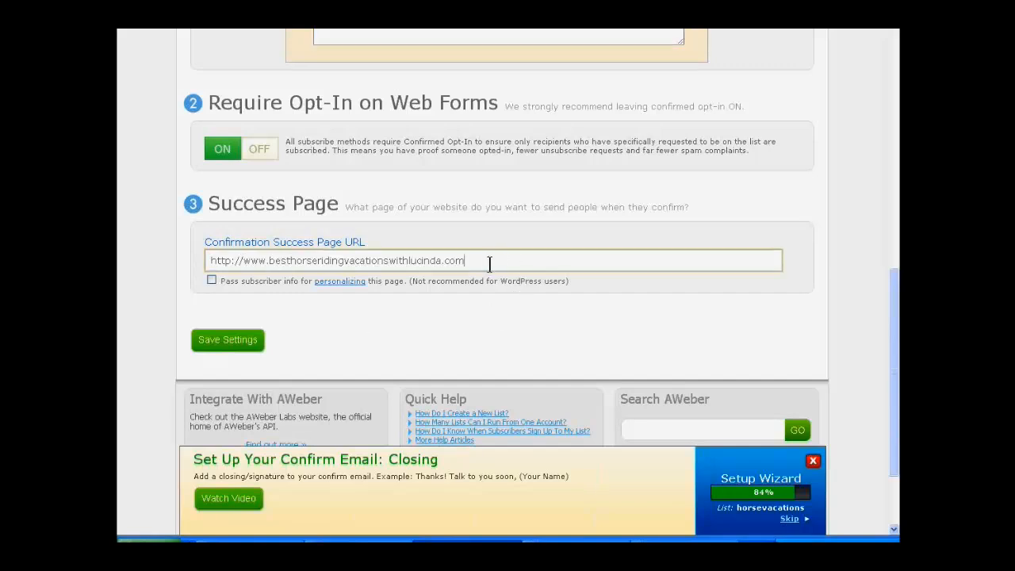
{"action": "type", "text": "/report"}
{"action": "left_click", "coordinate": [222, 345]}
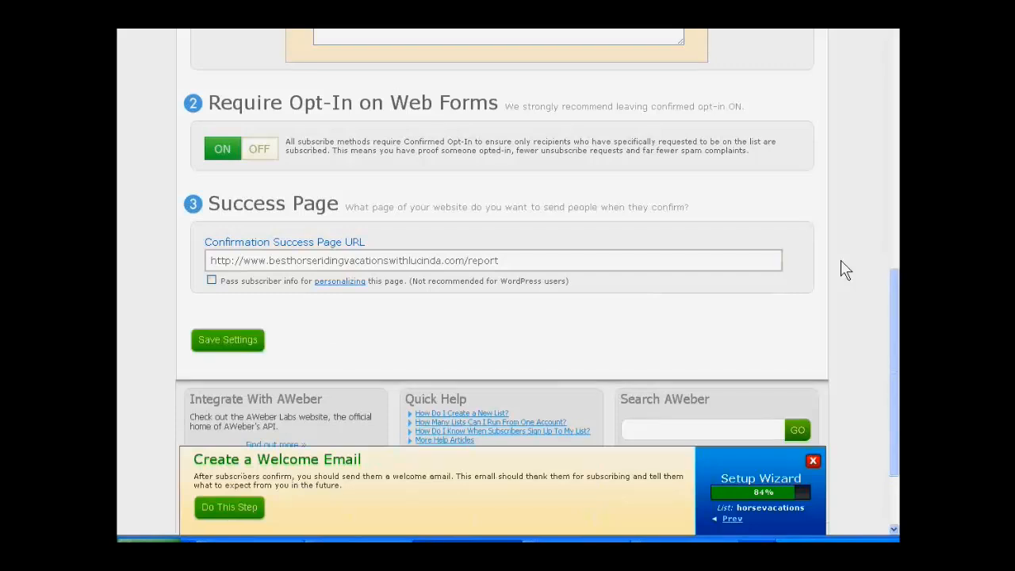
Step: Review the list's personalization settings, from company branding and social sharing down to the global text snippets
{"action": "scroll", "coordinate": [845, 270], "scroll_direction": "up", "scroll_amount": 10}
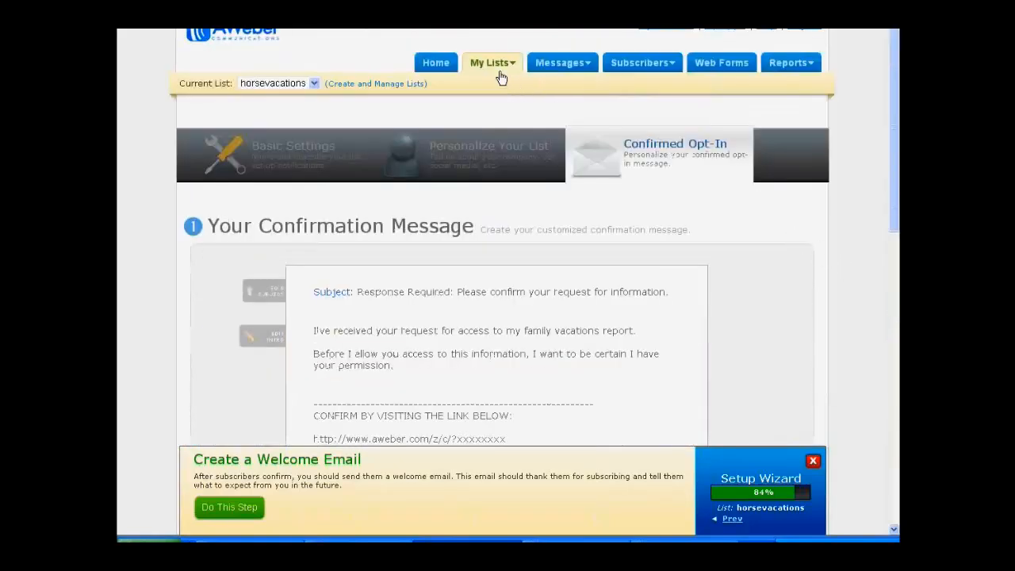
{"action": "mouse_move", "coordinate": [498, 74]}
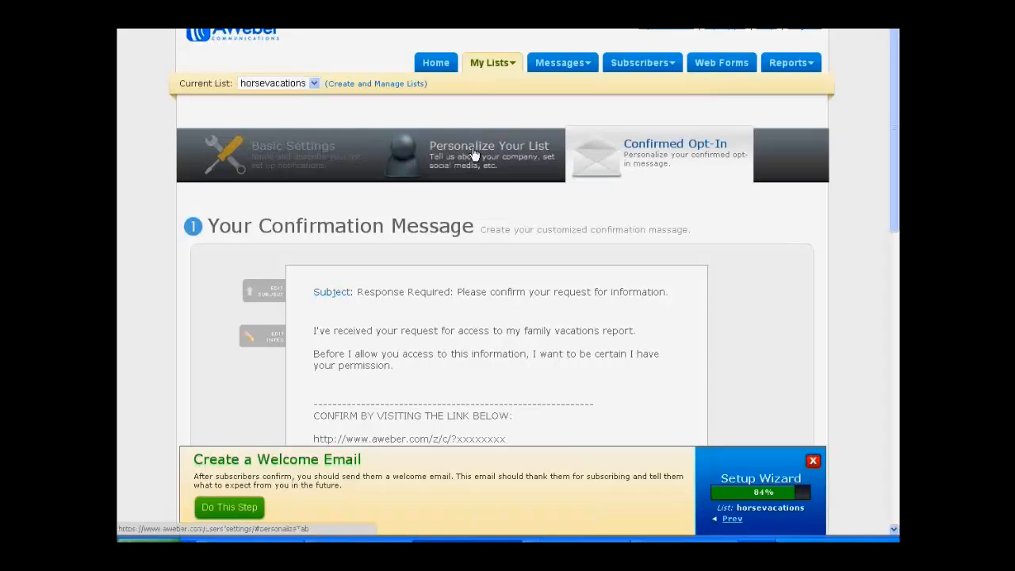
{"action": "left_click", "coordinate": [474, 154]}
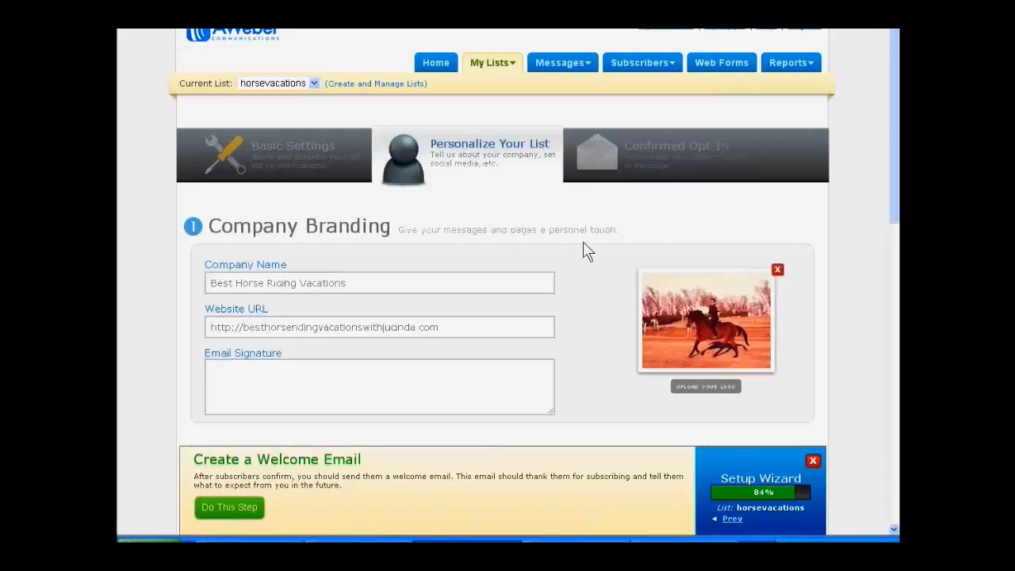
{"action": "scroll", "coordinate": [582, 241], "scroll_direction": "down", "scroll_amount": 3}
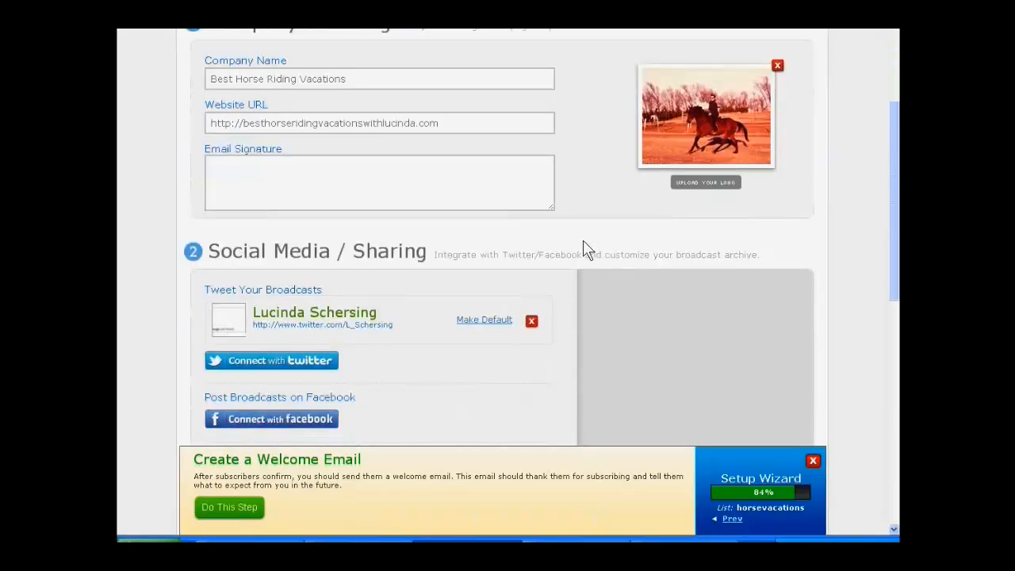
{"action": "scroll", "coordinate": [583, 241], "scroll_direction": "down", "scroll_amount": 1}
{"action": "scroll", "coordinate": [581, 238], "scroll_direction": "down", "scroll_amount": 2}
{"action": "scroll", "coordinate": [575, 234], "scroll_direction": "down", "scroll_amount": 2}
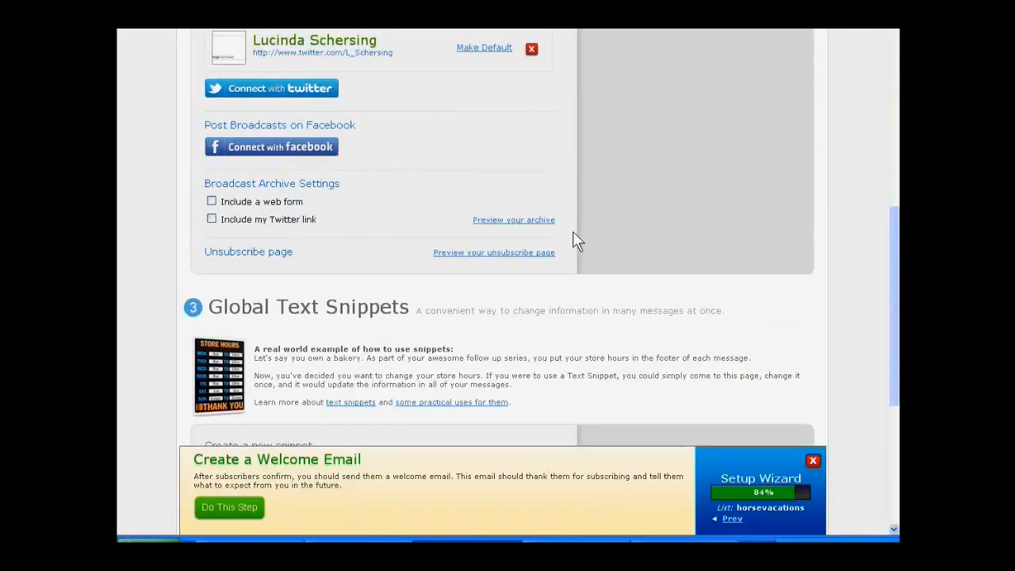
{"action": "scroll", "coordinate": [574, 238], "scroll_direction": "up", "scroll_amount": 8}
Step: In the list's basic settings, open the contact address for editing and replace the comma after the street with a period and a line break
{"action": "left_click", "coordinate": [277, 159]}
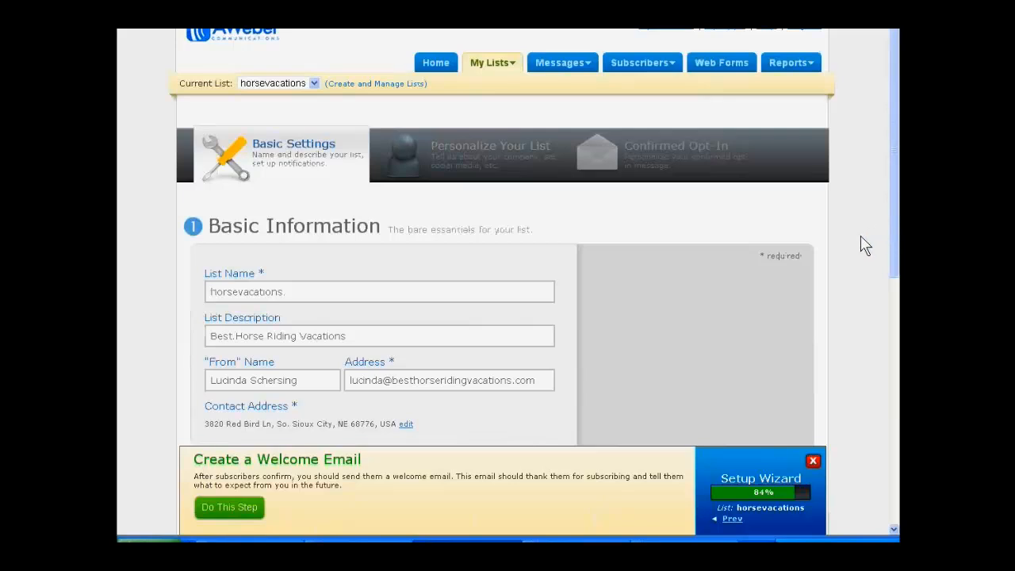
{"action": "scroll", "coordinate": [863, 246], "scroll_direction": "down", "scroll_amount": 2}
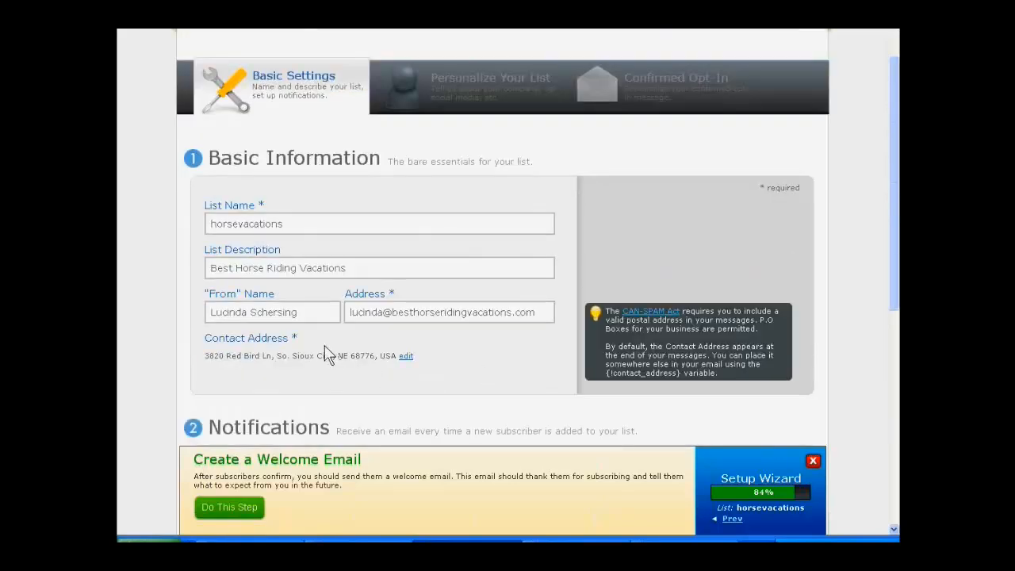
{"action": "left_click", "coordinate": [404, 359]}
{"action": "left_click", "coordinate": [185, 403]}
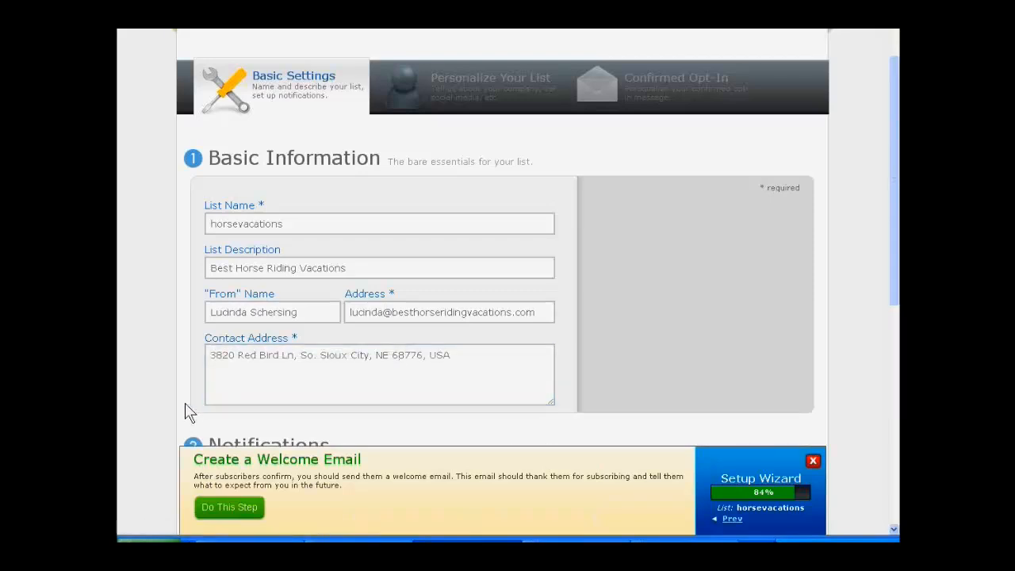
{"action": "left_click", "coordinate": [206, 378]}
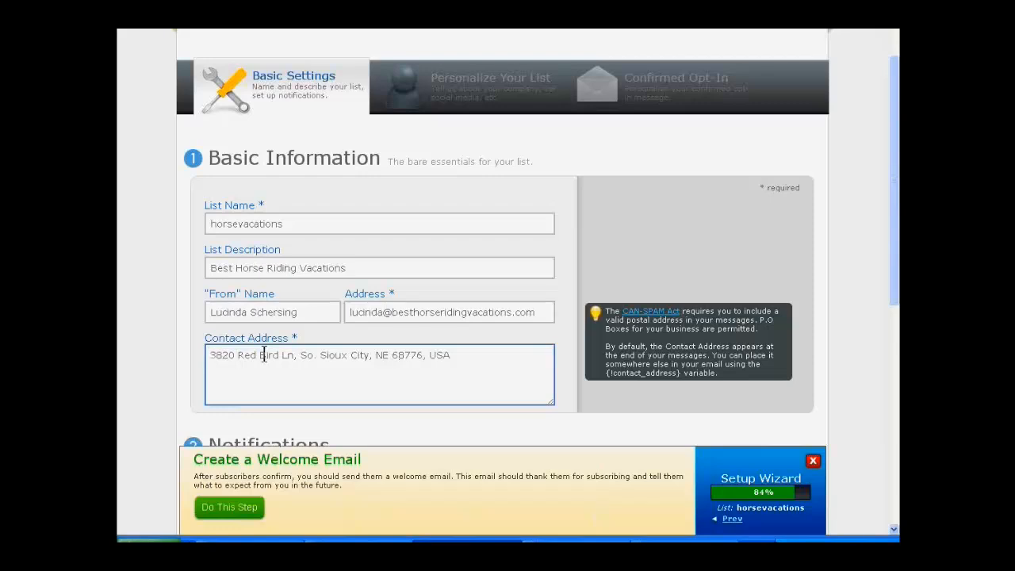
{"action": "left_click", "coordinate": [293, 355]}
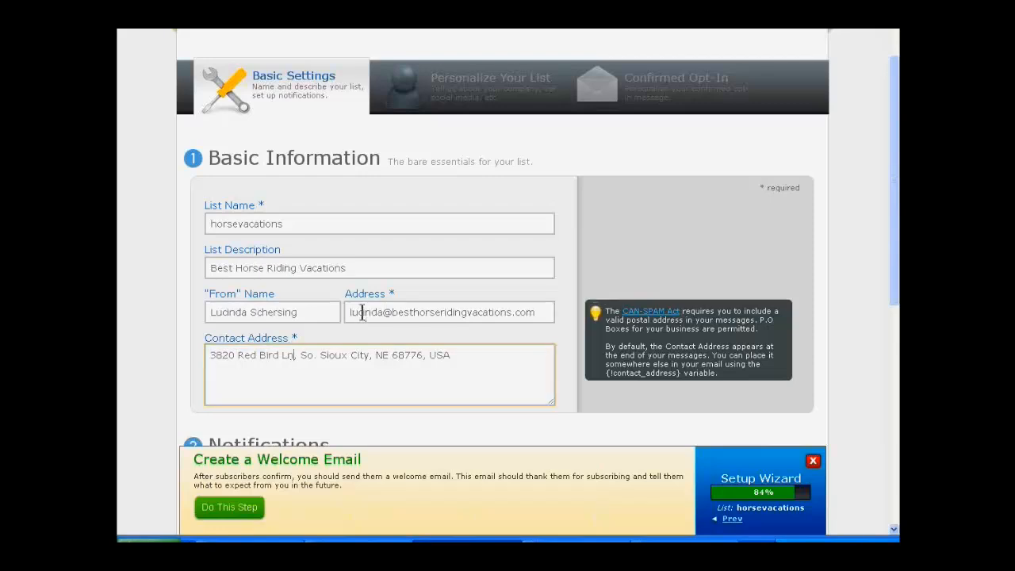
{"action": "key", "text": "BackSpace"}
{"action": "key", "text": "Return"}
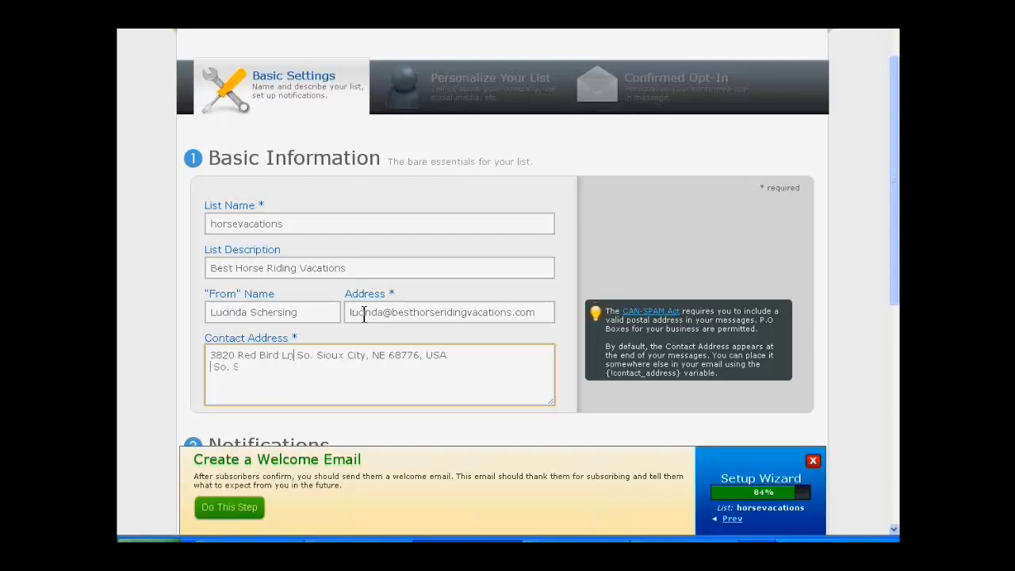
{"action": "key", "text": "BackSpace"}
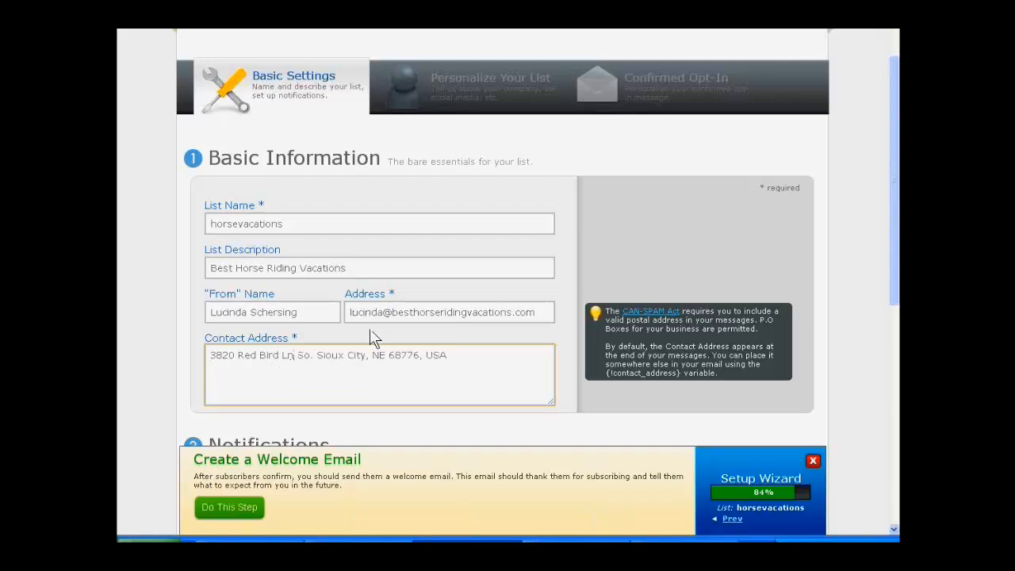
{"action": "type", "text": "."}
{"action": "key", "text": "Return"}
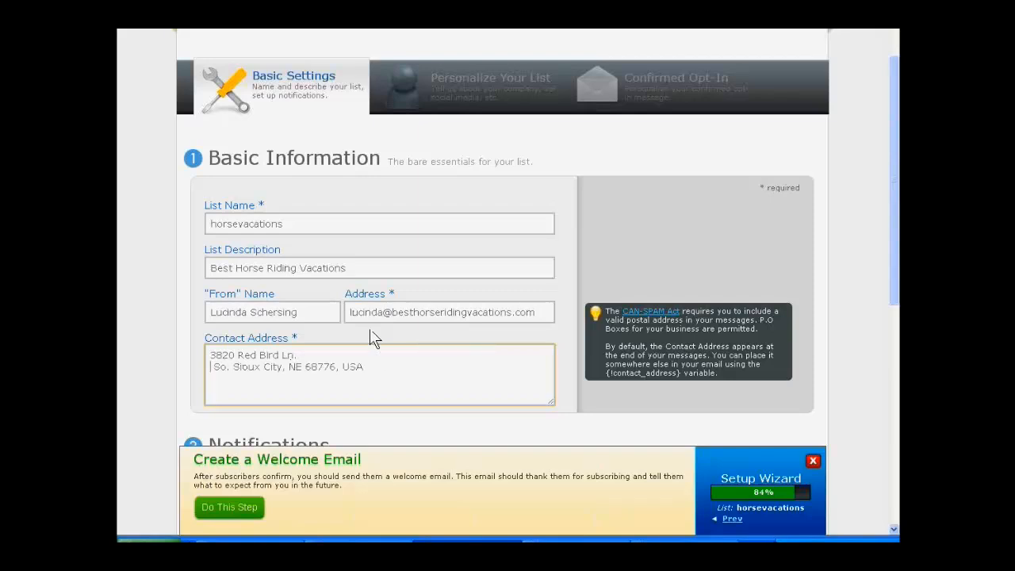
{"action": "key", "text": "BackSpace"}
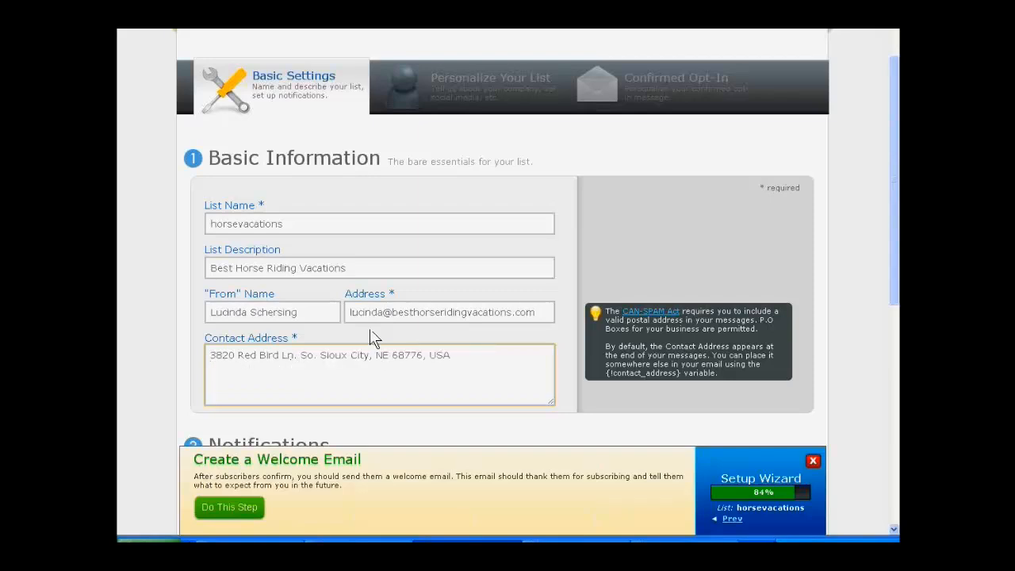
{"action": "key", "text": "Return"}
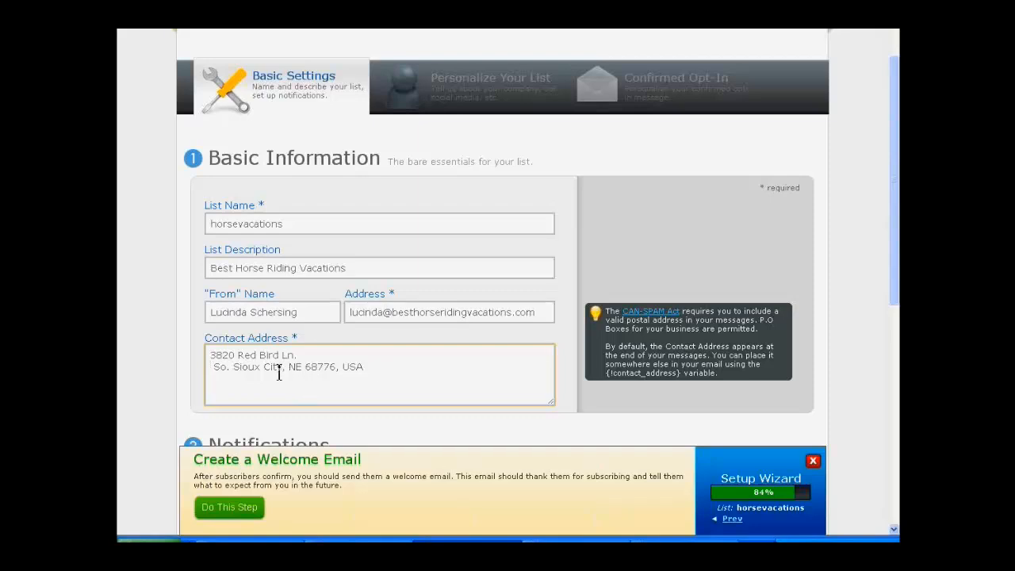
Step: Remove the comma before the country in the contact address and spell out the abbreviated street type without its period
{"action": "left_click", "coordinate": [339, 367]}
{"action": "key", "text": "BackSpace"}
{"action": "scroll", "coordinate": [315, 349], "scroll_direction": "down", "scroll_amount": 2}
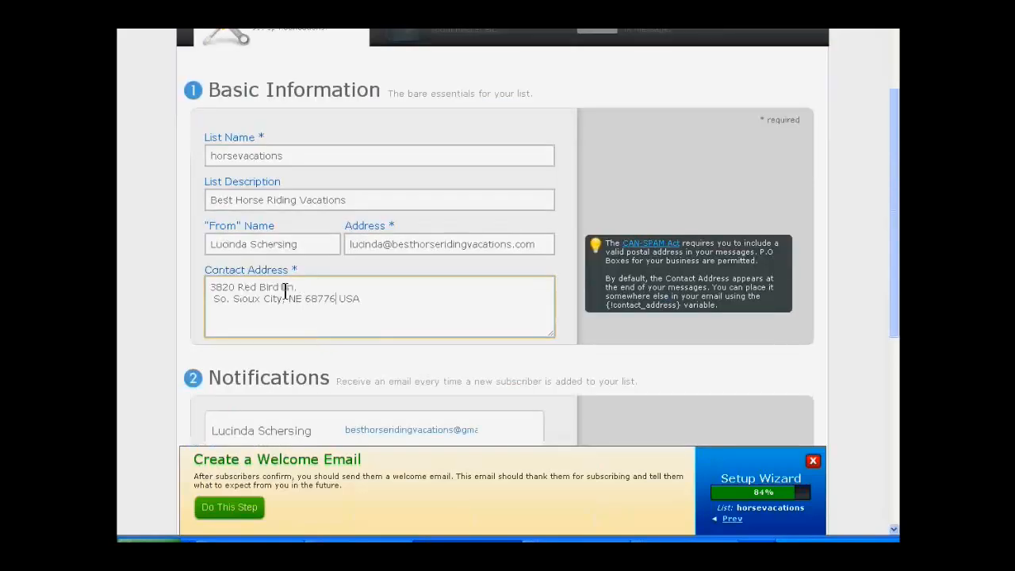
{"action": "left_click", "coordinate": [288, 291]}
{"action": "type", "text": "ane"}
{"action": "key", "text": "Delete"}
{"action": "key", "text": "Delete"}
Step: Put the state, ZIP code and country on their own line of the contact address and remove the space in front of the city
{"action": "left_click", "coordinate": [290, 300]}
{"action": "key", "text": "Return"}
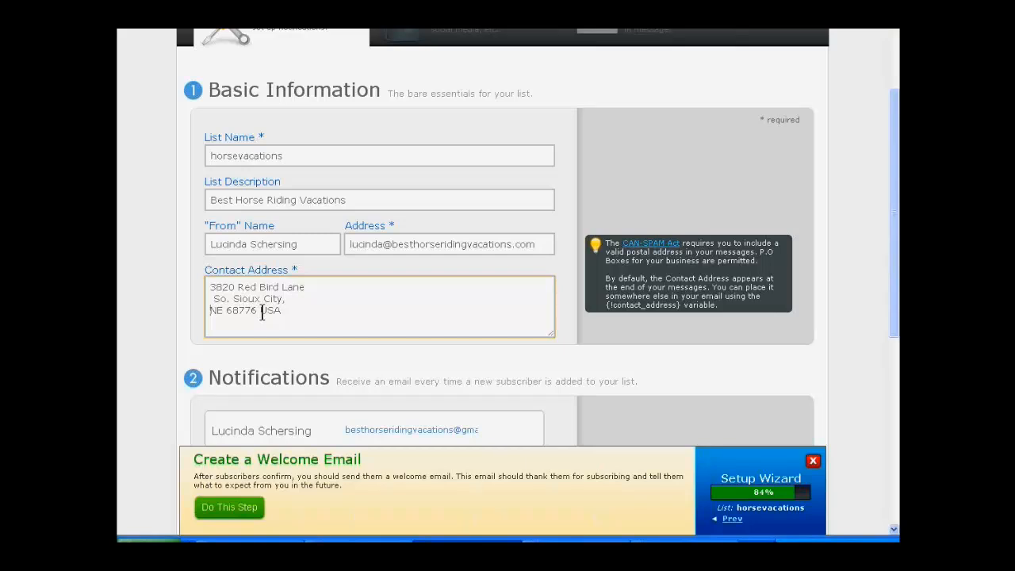
{"action": "left_click", "coordinate": [211, 299]}
{"action": "key", "text": "BackSpace"}
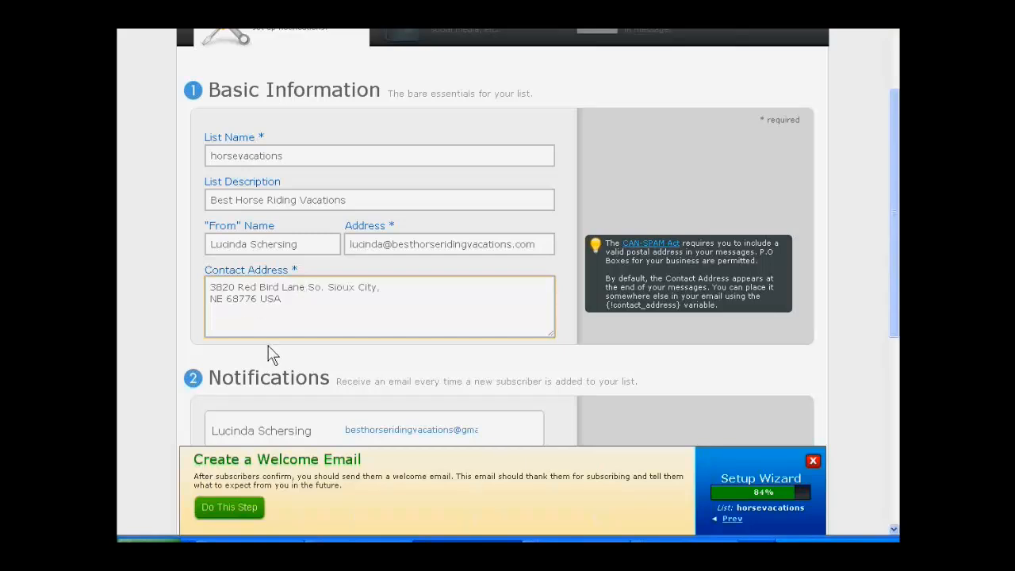
{"action": "key", "text": "Return"}
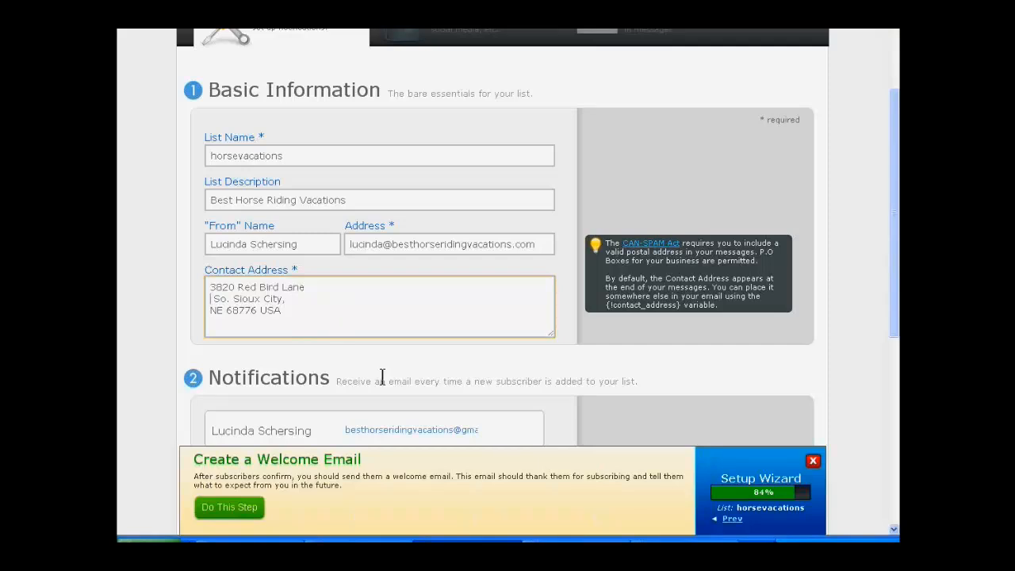
{"action": "key", "text": "BackSpace"}
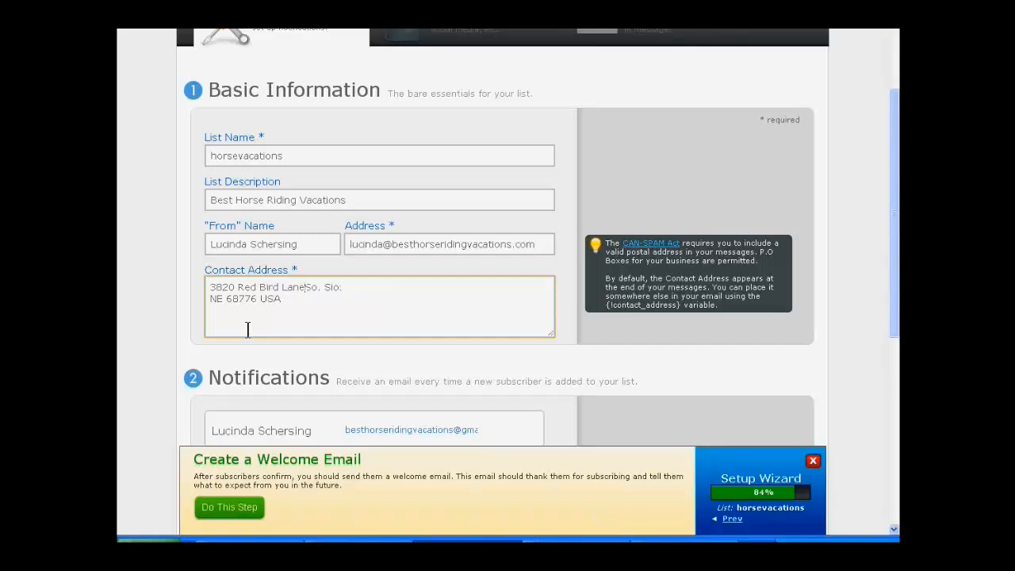
{"action": "key", "text": "Return"}
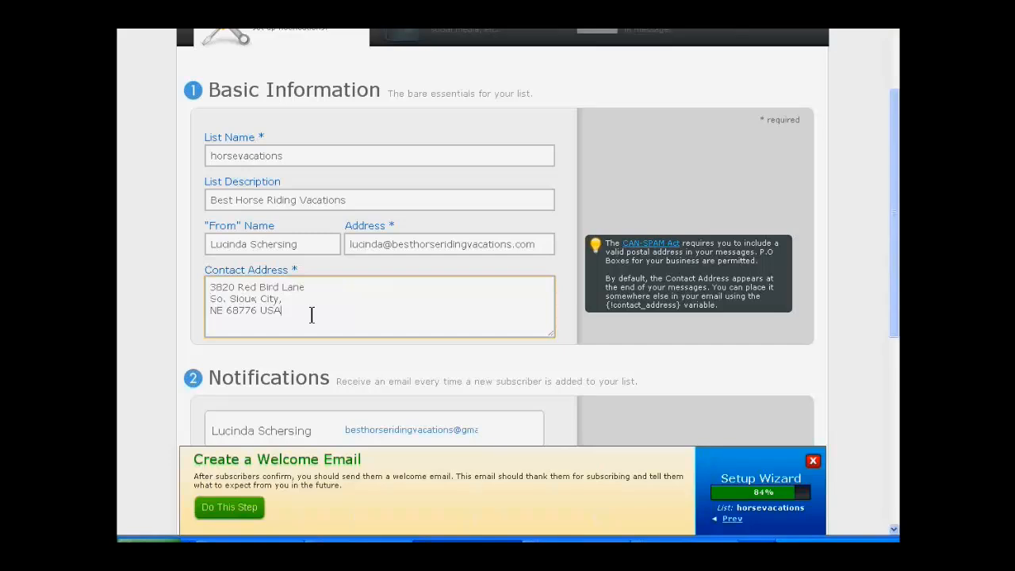
Step: Add a blank line and "If you want to contact me you can do so here:" below the contact address, followed by the contact e-mail
{"action": "key", "text": "Return"}
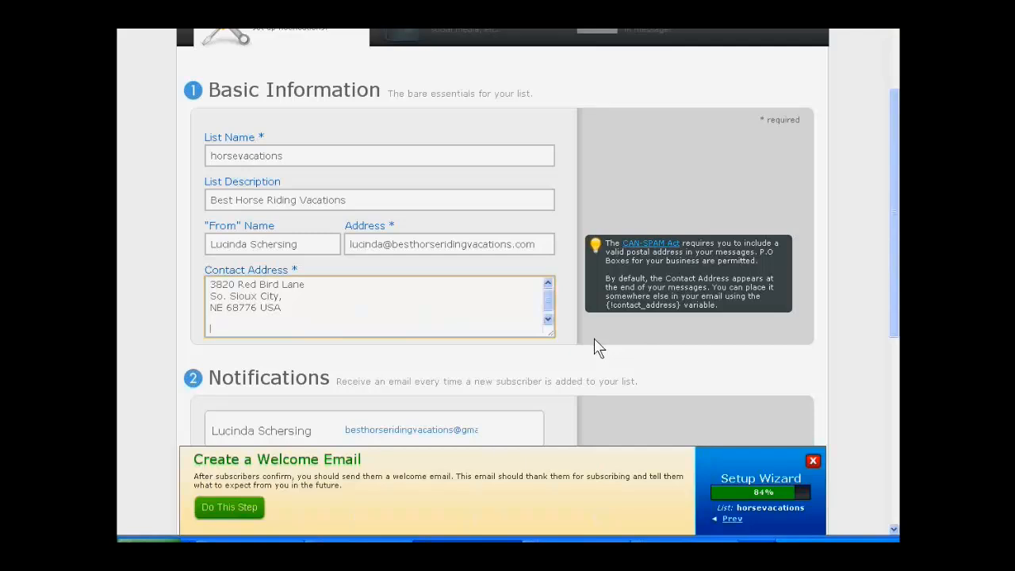
{"action": "type", "text": "If you want to contact me"}
{"action": "type", "text": "you"}
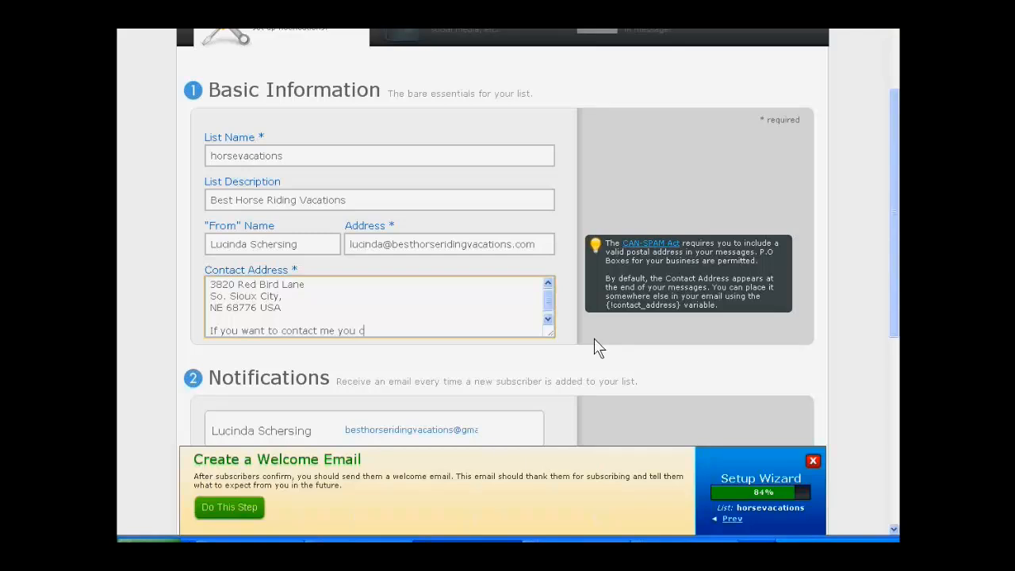
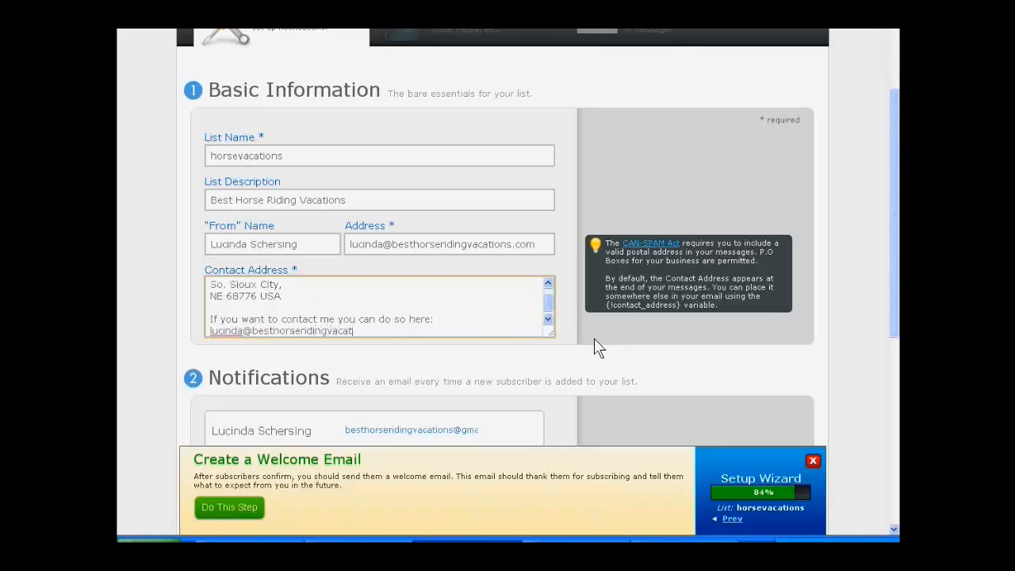
{"action": "key", "text": "Return"}
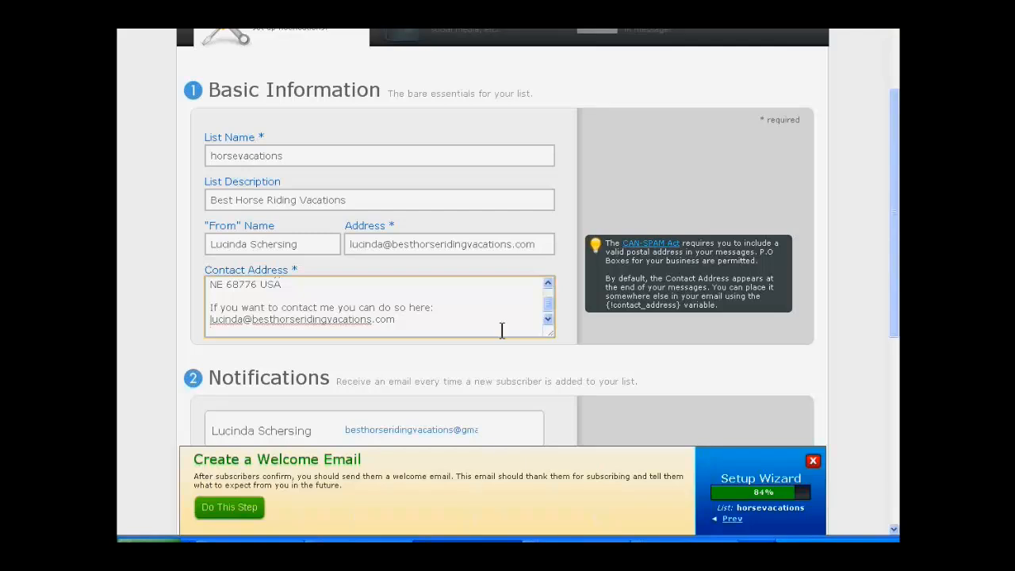
Step: Check the new-subscriber notification section and try to save the basic settings with the extended contact address
{"action": "scroll", "coordinate": [704, 364], "scroll_direction": "down", "scroll_amount": 2}
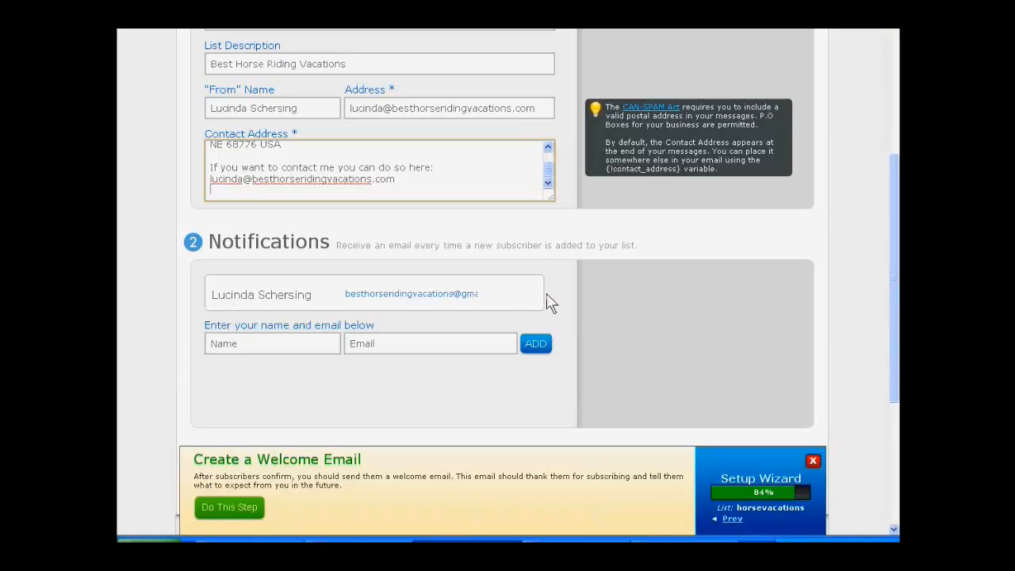
{"action": "mouse_move", "coordinate": [523, 297]}
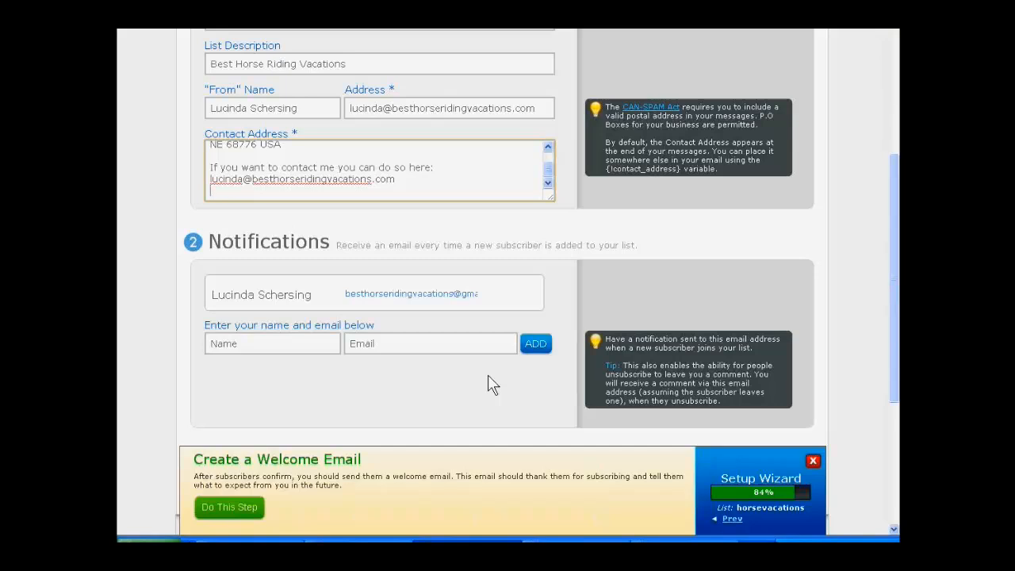
{"action": "scroll", "coordinate": [489, 385], "scroll_direction": "down", "scroll_amount": 2}
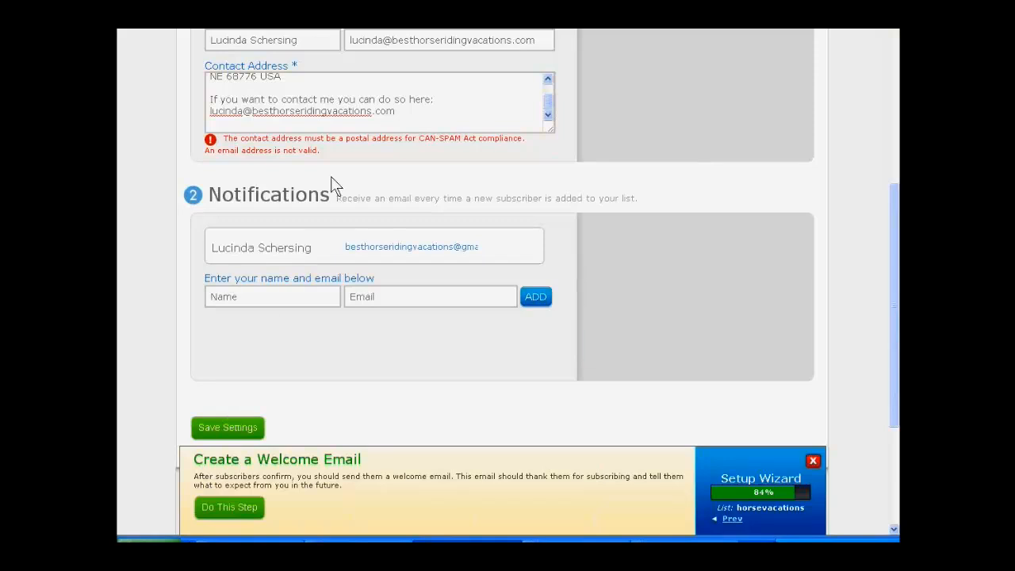
{"action": "mouse_move", "coordinate": [341, 161]}
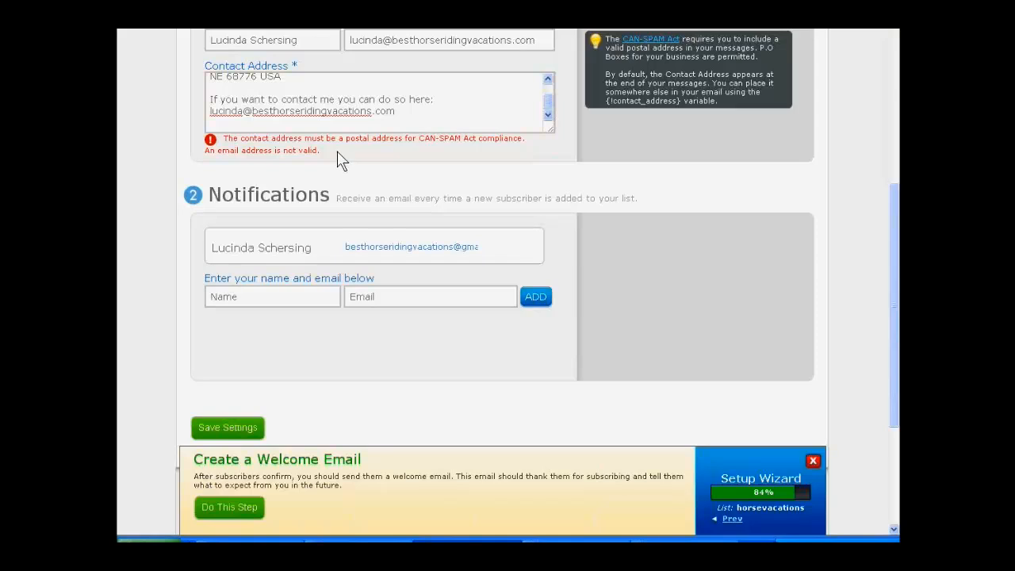
{"action": "scroll", "coordinate": [341, 161], "scroll_direction": "down", "scroll_amount": 1}
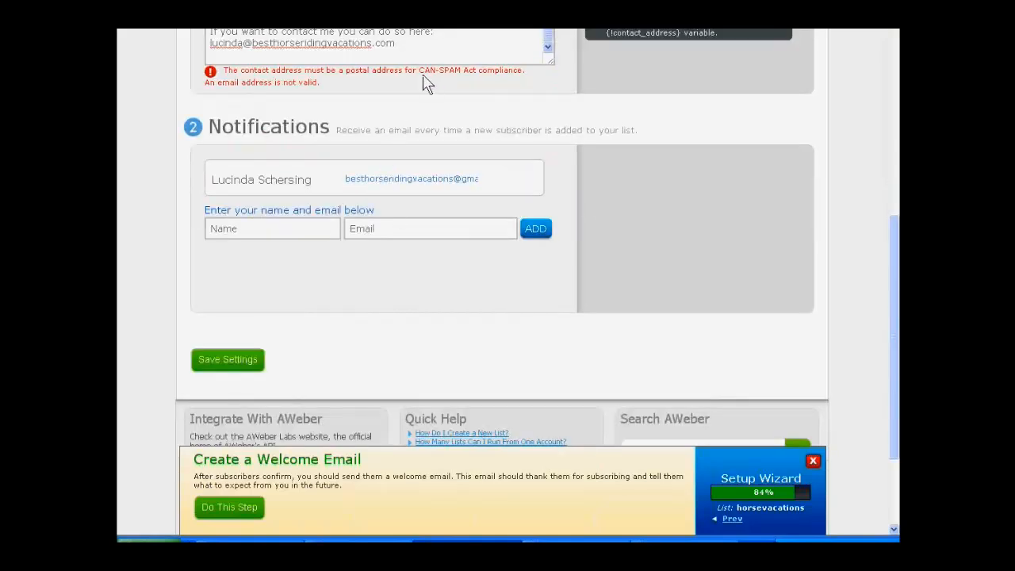
Step: Replace "to contact me" with "support" in the sentence below the contact address
{"action": "scroll", "coordinate": [424, 71], "scroll_direction": "up", "scroll_amount": 1}
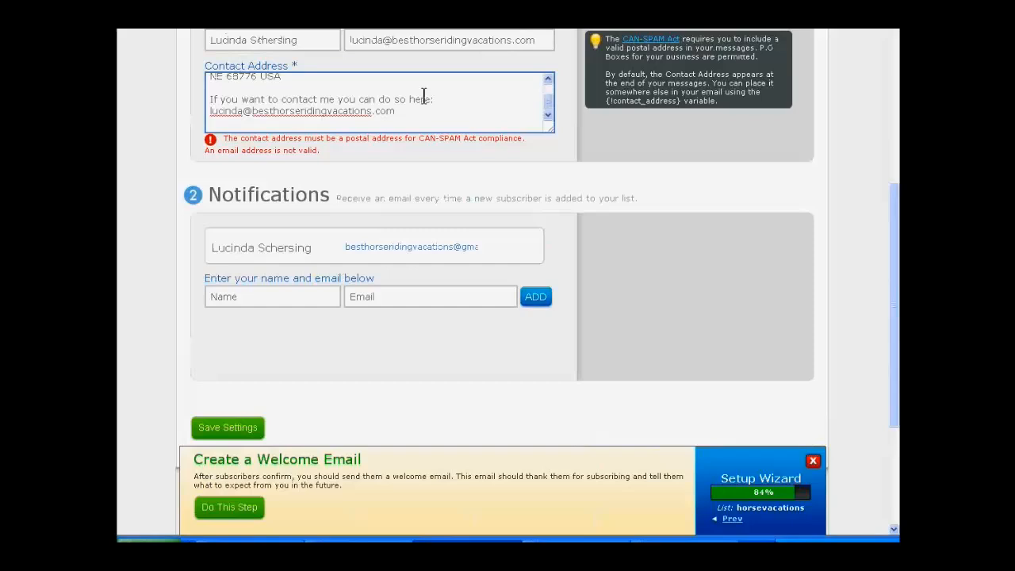
{"action": "left_click", "coordinate": [267, 99]}
{"action": "type", "text": "suppor"}
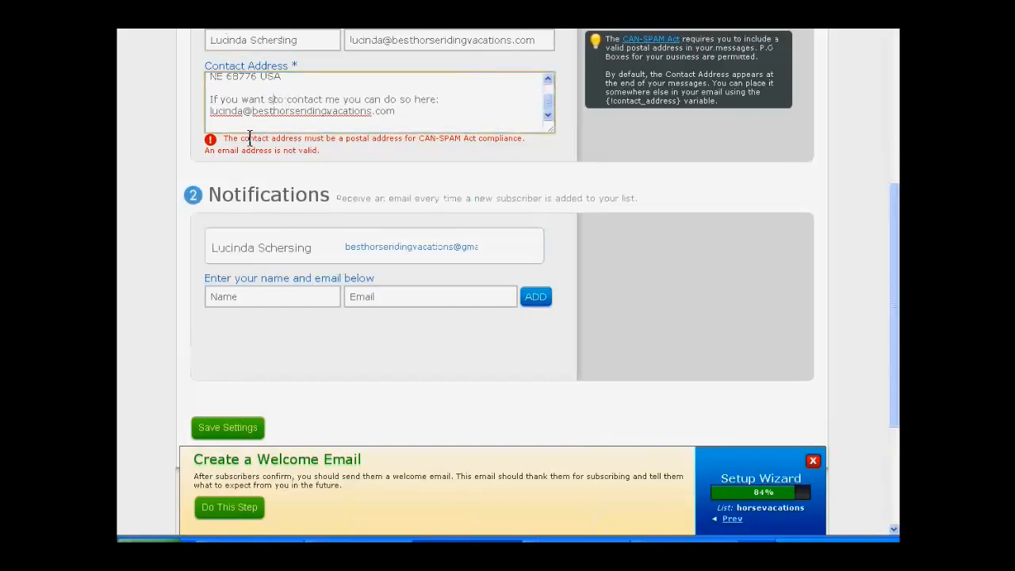
{"action": "type", "text": "t"}
{"action": "key", "text": "Delete"}
{"action": "key", "text": "Delete"}
{"action": "key", "text": "Delete"}
{"action": "key", "text": "Delete"}
{"action": "key", "text": "Delete"}
{"action": "key", "text": "Delete"}
{"action": "key", "text": "Delete"}
{"action": "key", "text": "Delete"}
{"action": "key", "text": "Delete"}
{"action": "key", "text": "Delete"}
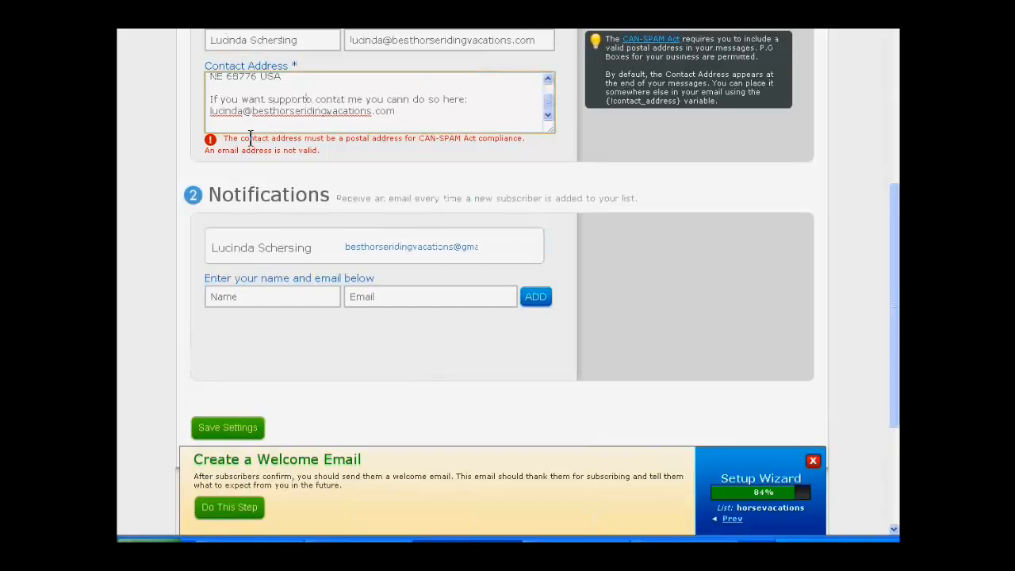
{"action": "key", "text": "Delete"}
{"action": "key", "text": "Delete"}
{"action": "key", "text": "Delete"}
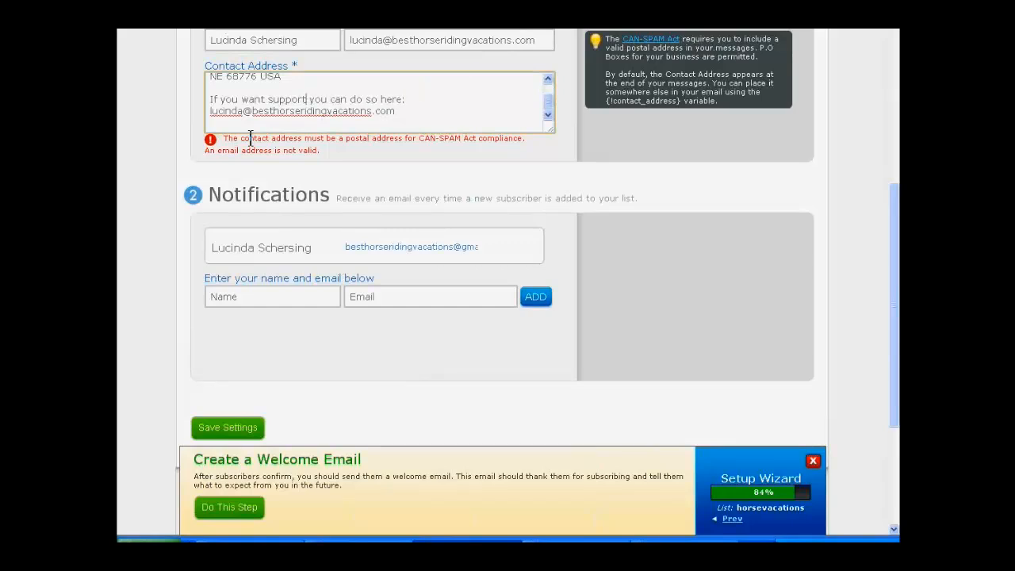
Step: Recheck the validation of the contact address with its reworded support sentence
{"action": "scroll", "coordinate": [352, 119], "scroll_direction": "up", "scroll_amount": 3}
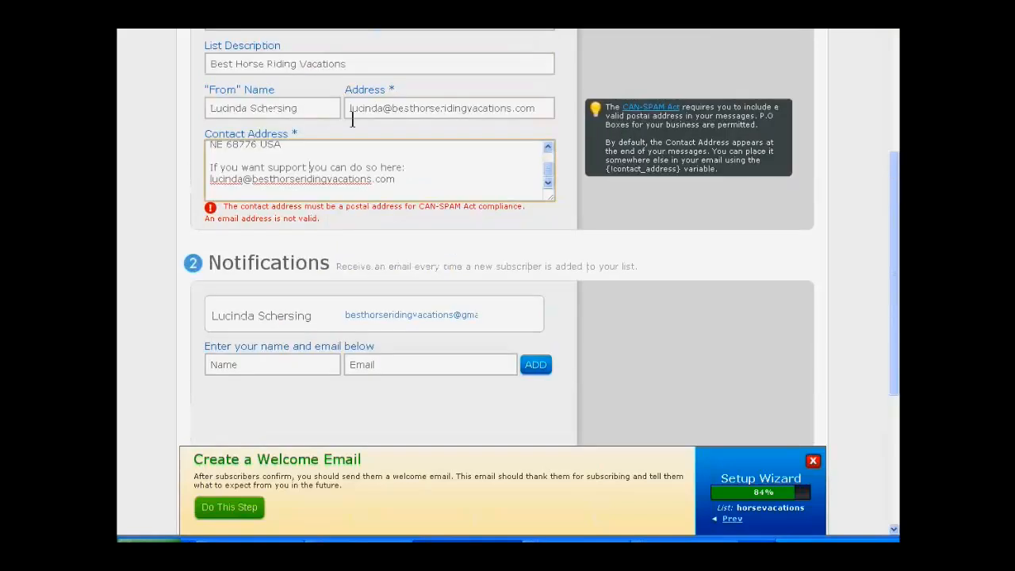
{"action": "scroll", "coordinate": [402, 290], "scroll_direction": "up", "scroll_amount": 1}
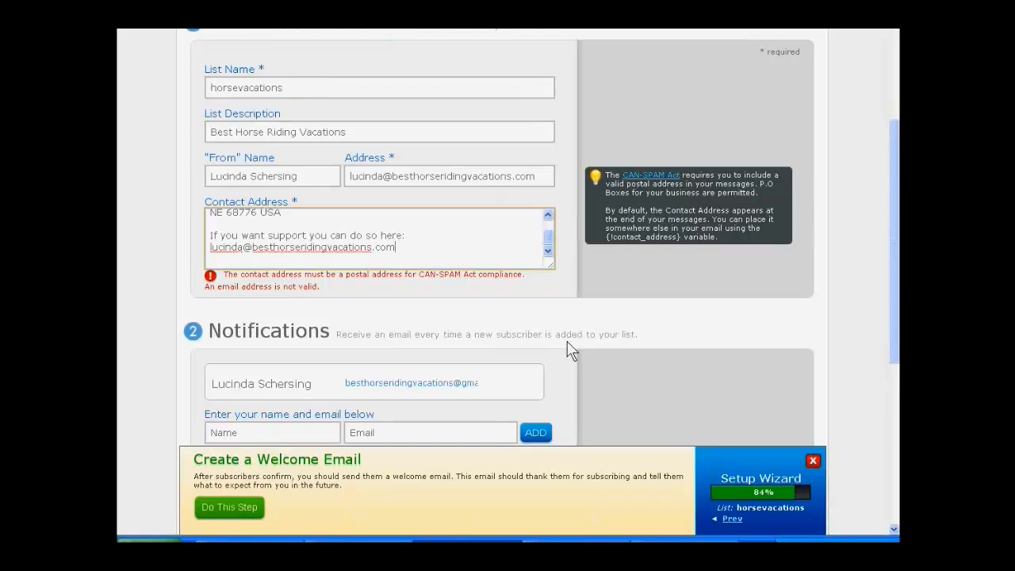
{"action": "left_click", "coordinate": [554, 369]}
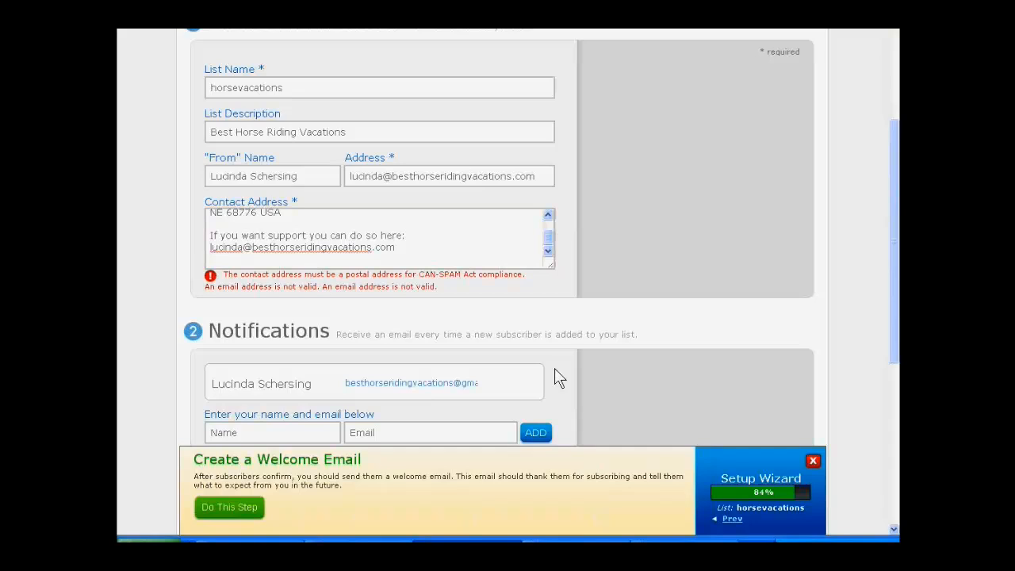
{"action": "mouse_move", "coordinate": [520, 287]}
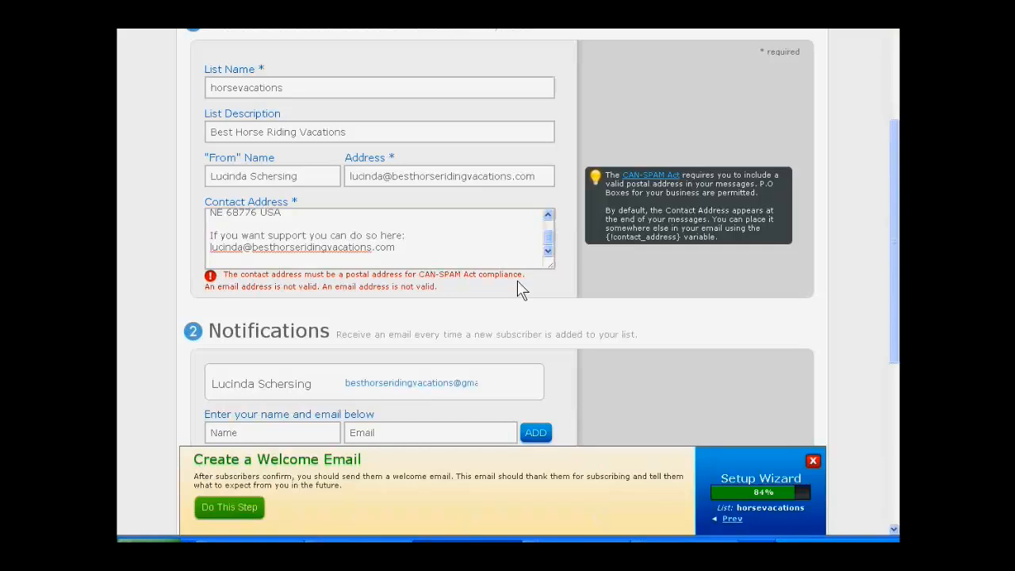
Step: Change the mailbox name of the e-mail below the support sentence to helpdesk and recheck the contact address
{"action": "left_click", "coordinate": [394, 248]}
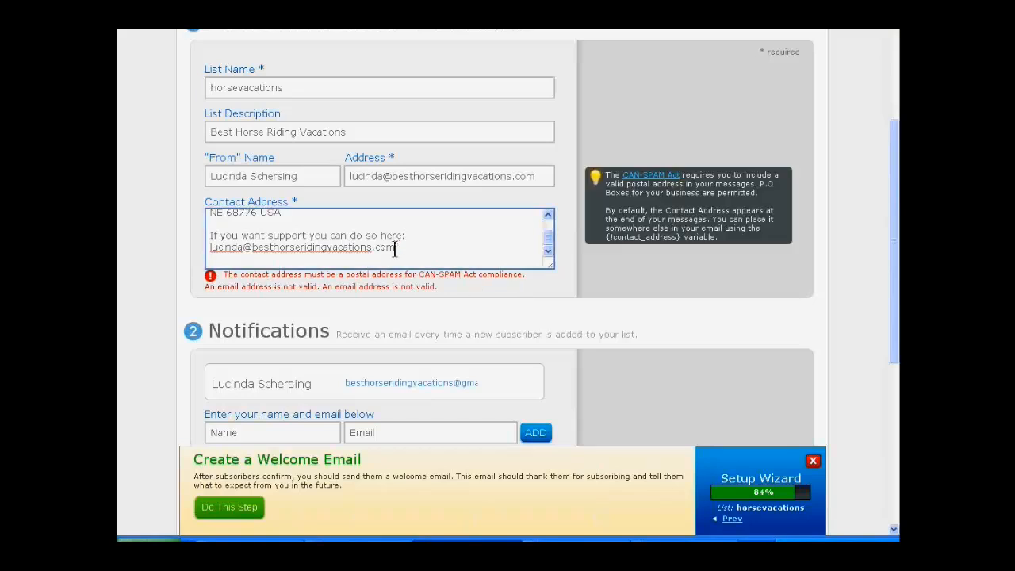
{"action": "left_click", "coordinate": [424, 236]}
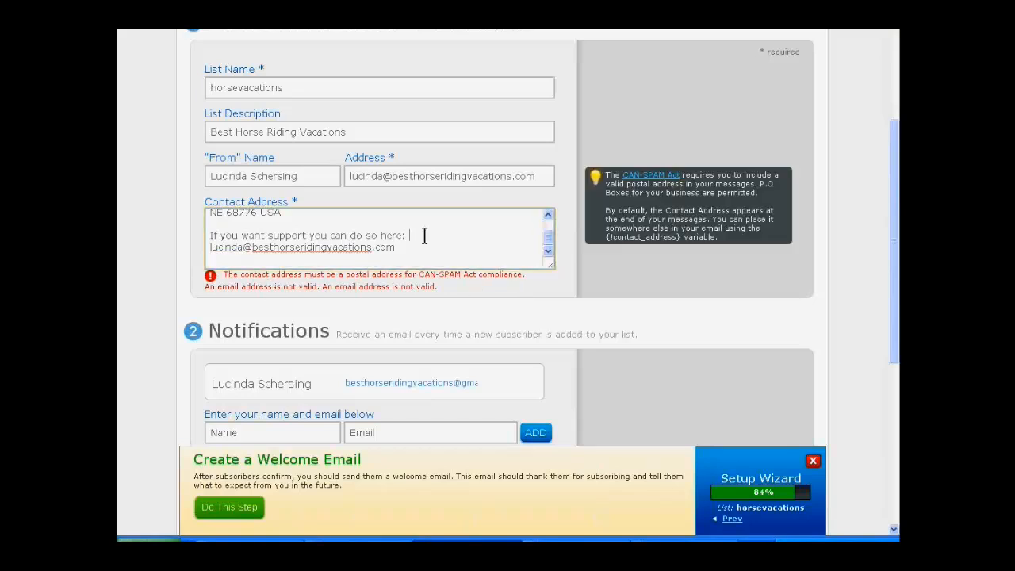
{"action": "left_click", "coordinate": [208, 248]}
{"action": "type", "text": "be"}
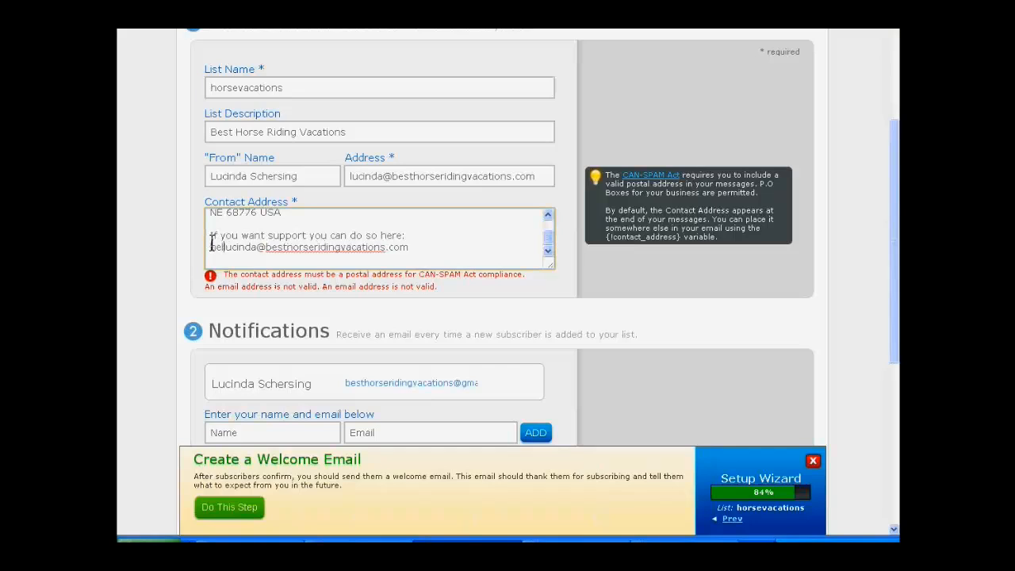
{"action": "type", "text": "lpdesk"}
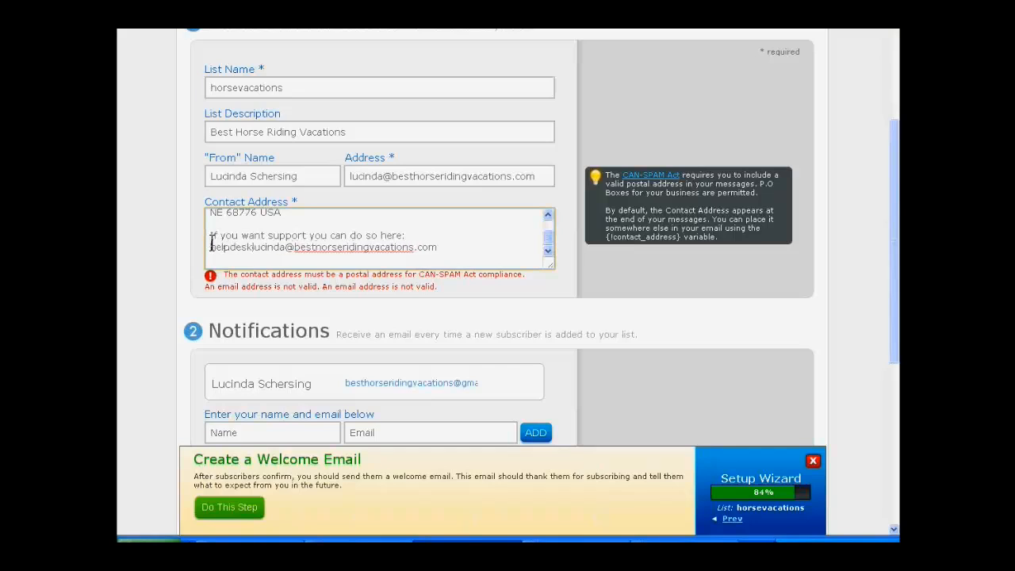
{"action": "key", "text": "Delete"}
{"action": "key", "text": "Delete"}
{"action": "key", "text": "Delete"}
{"action": "key", "text": "Delete"}
{"action": "key", "text": "Delete"}
{"action": "key", "text": "Delete"}
{"action": "key", "text": "Delete"}
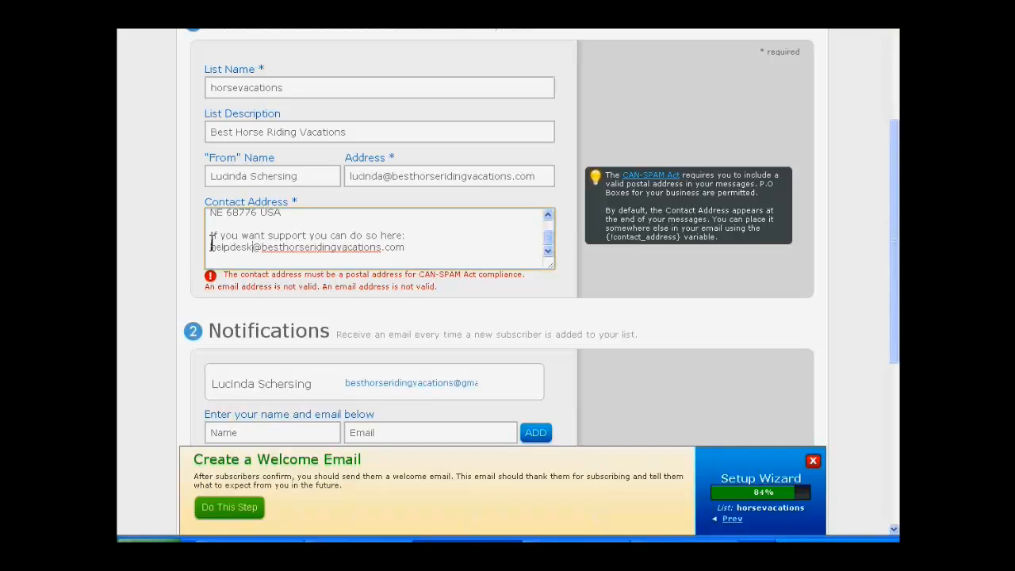
{"action": "left_click", "coordinate": [439, 247]}
{"action": "left_click", "coordinate": [553, 376]}
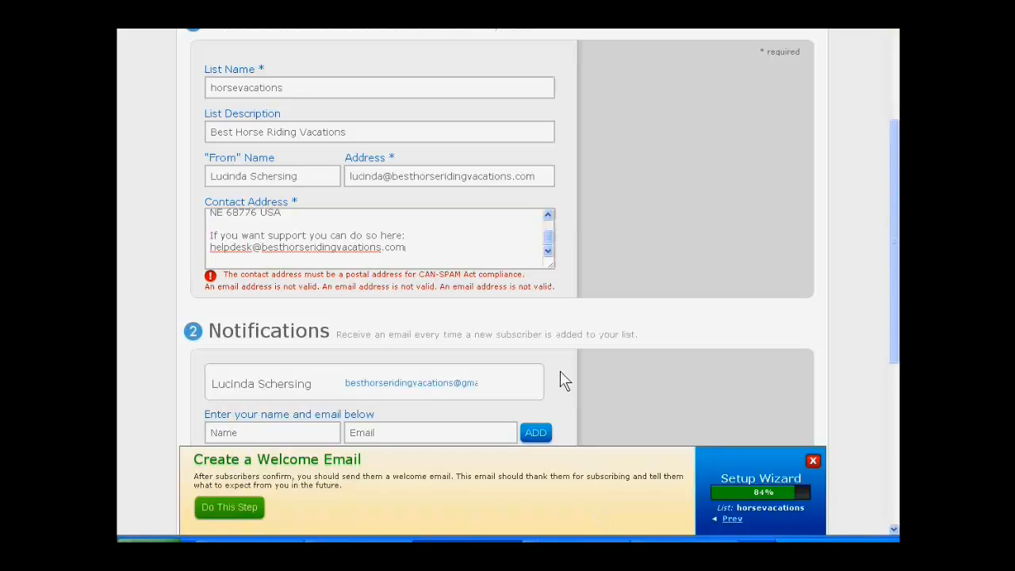
Step: Try to save the basic settings with the helpdesk e-mail in the contact address
{"action": "scroll", "coordinate": [140, 361], "scroll_direction": "down", "scroll_amount": 1}
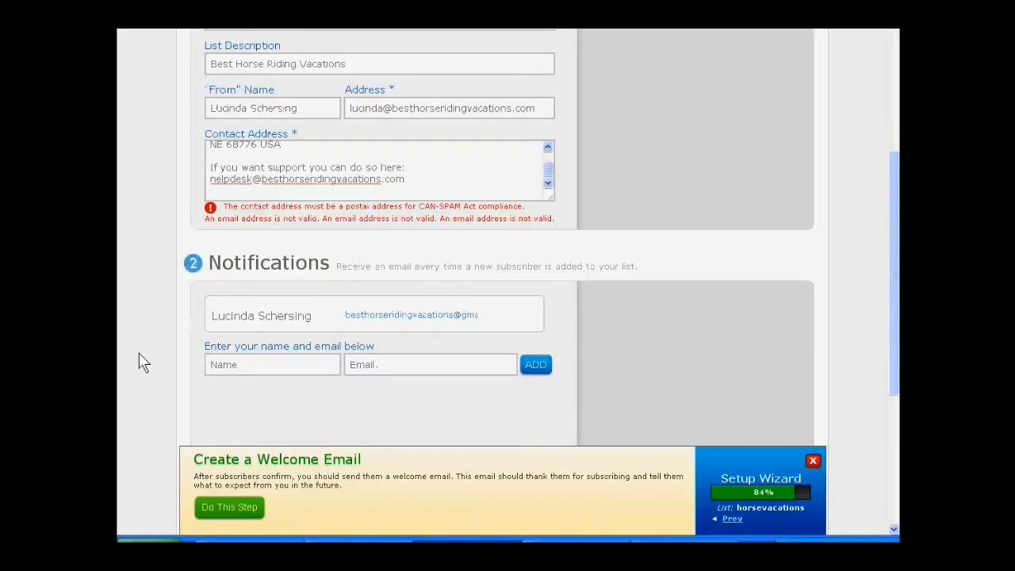
{"action": "scroll", "coordinate": [141, 361], "scroll_direction": "down", "scroll_amount": 2}
{"action": "left_click", "coordinate": [197, 358]}
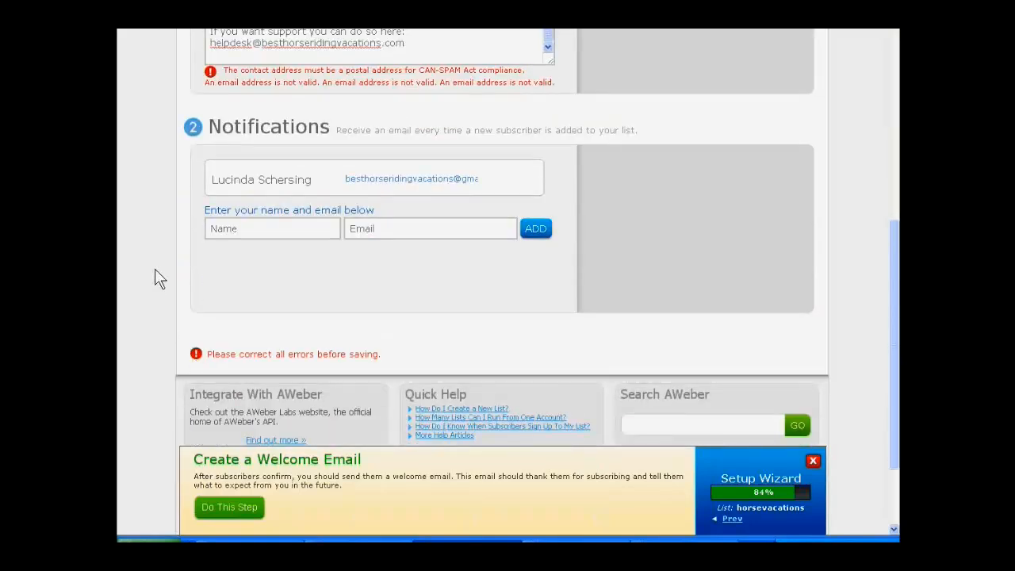
Step: Remove the country after the ZIP code in the contact address and recheck the field
{"action": "scroll", "coordinate": [190, 274], "scroll_direction": "up", "scroll_amount": 3}
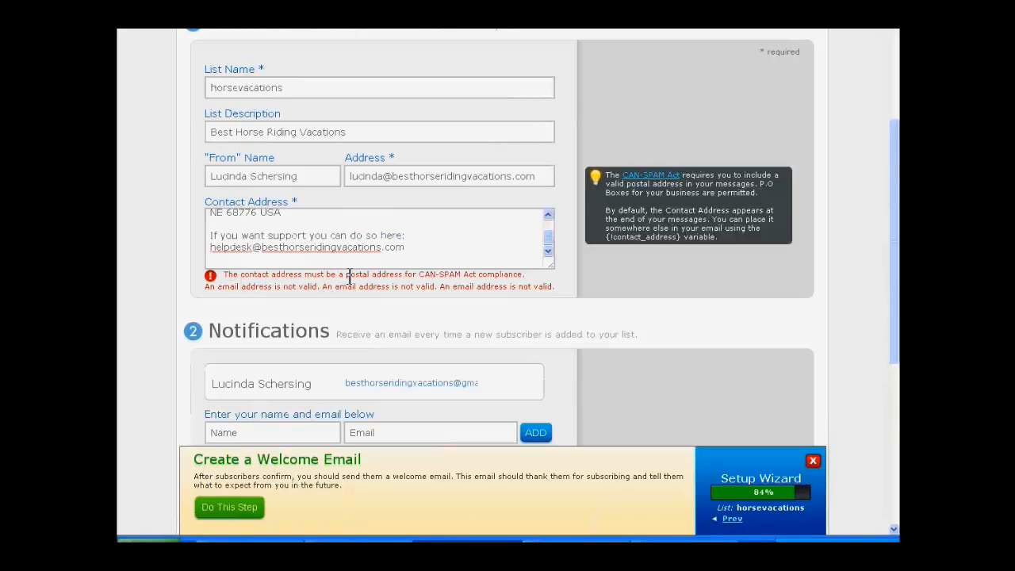
{"action": "scroll", "coordinate": [350, 277], "scroll_direction": "up", "scroll_amount": 1}
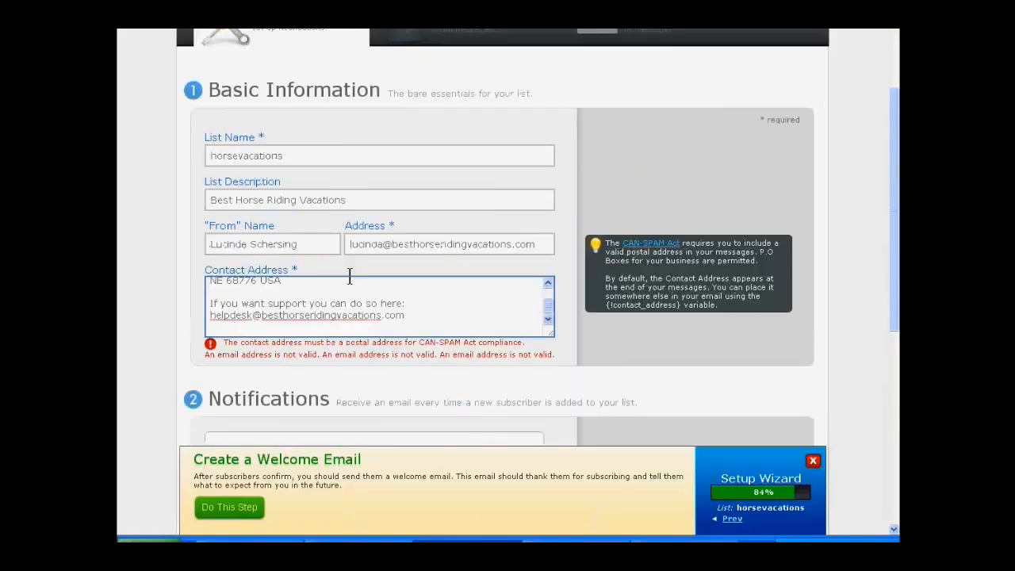
{"action": "left_click_drag", "start_coordinate": [550, 301], "coordinate": [548, 295]}
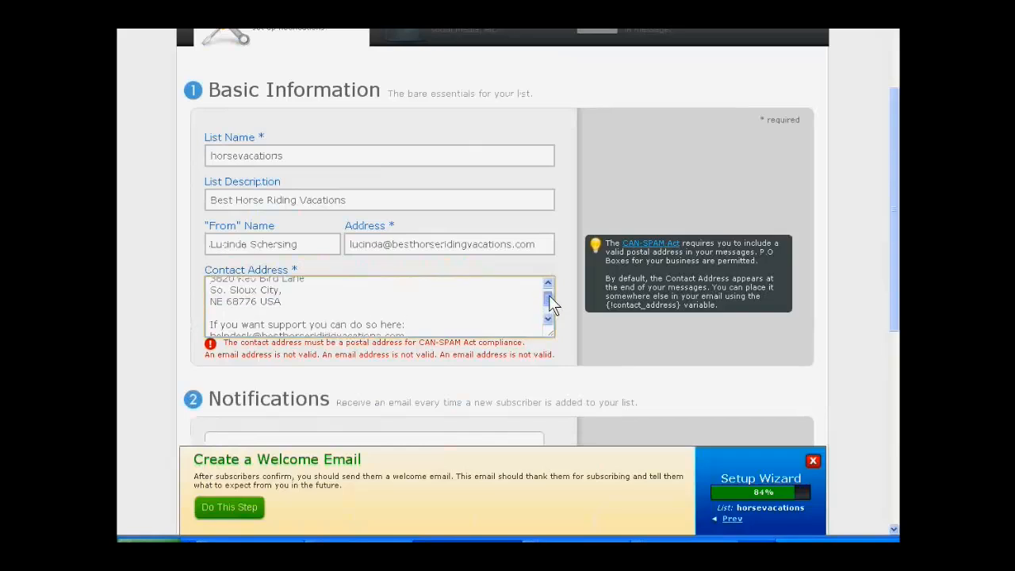
{"action": "double_click", "coordinate": [279, 306]}
{"action": "double_click", "coordinate": [262, 303]}
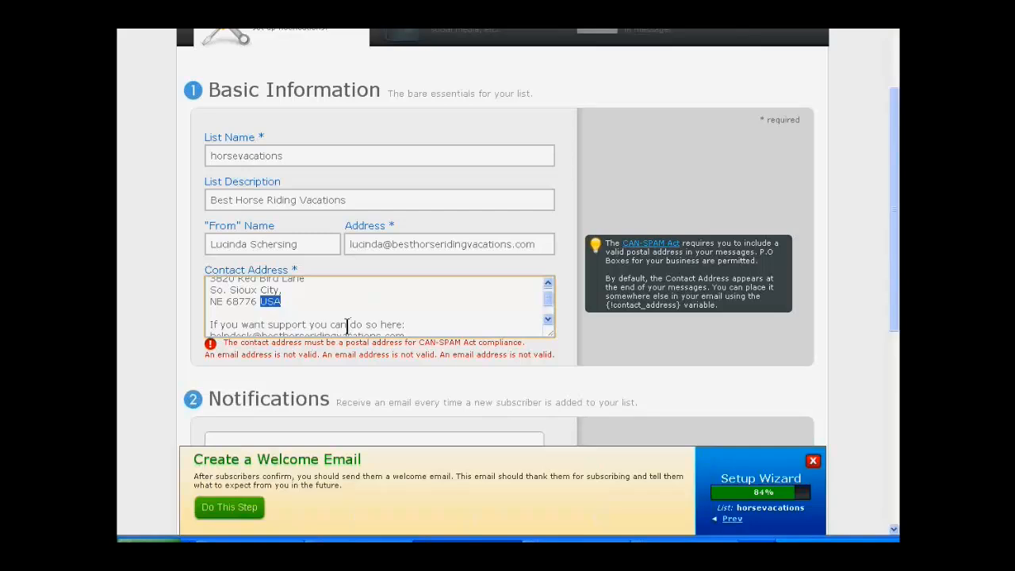
{"action": "key", "text": "BackSpace"}
{"action": "scroll", "coordinate": [415, 320], "scroll_direction": "down", "scroll_amount": 1}
{"action": "left_click", "coordinate": [437, 312]}
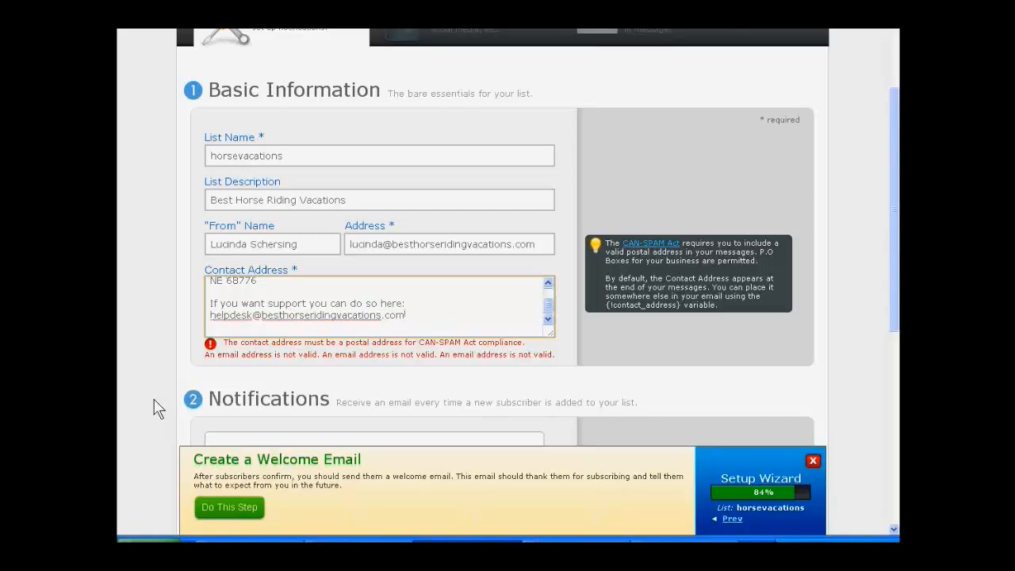
{"action": "scroll", "coordinate": [155, 408], "scroll_direction": "up", "scroll_amount": 1}
{"action": "left_click_drag", "start_coordinate": [547, 373], "coordinate": [551, 363]}
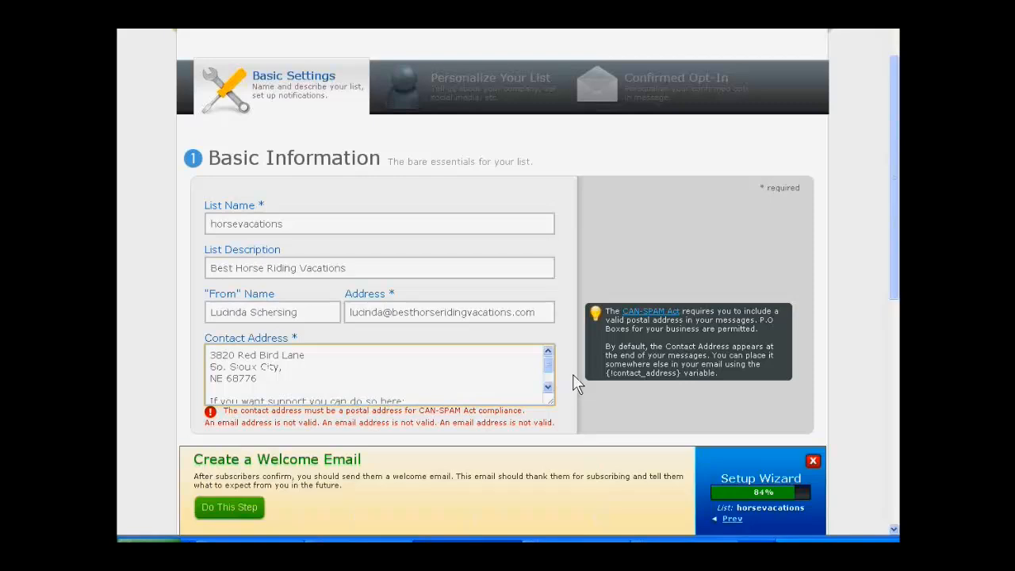
{"action": "scroll", "coordinate": [576, 385], "scroll_direction": "down", "scroll_amount": 2}
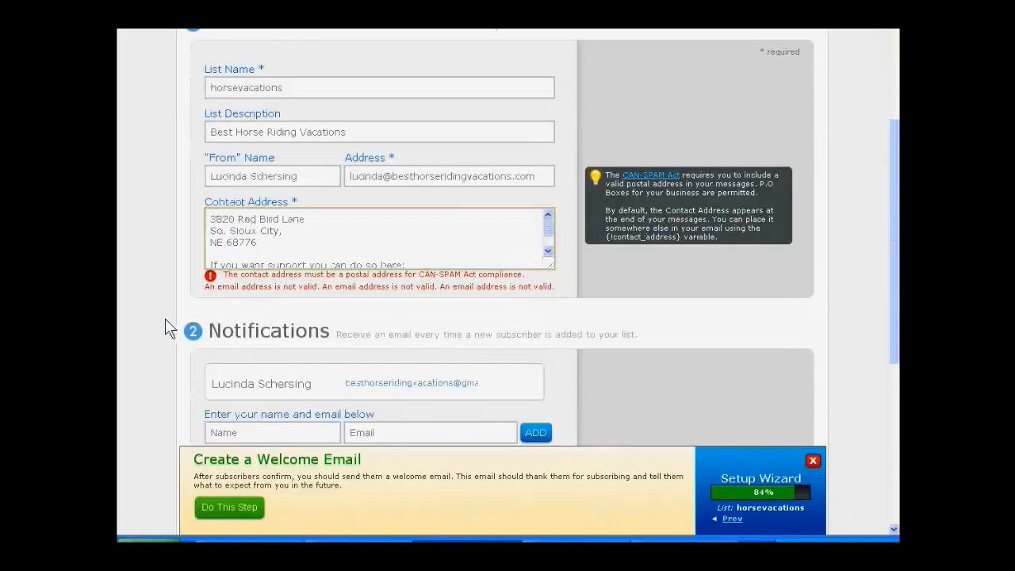
{"action": "scroll", "coordinate": [165, 327], "scroll_direction": "down", "scroll_amount": 1}
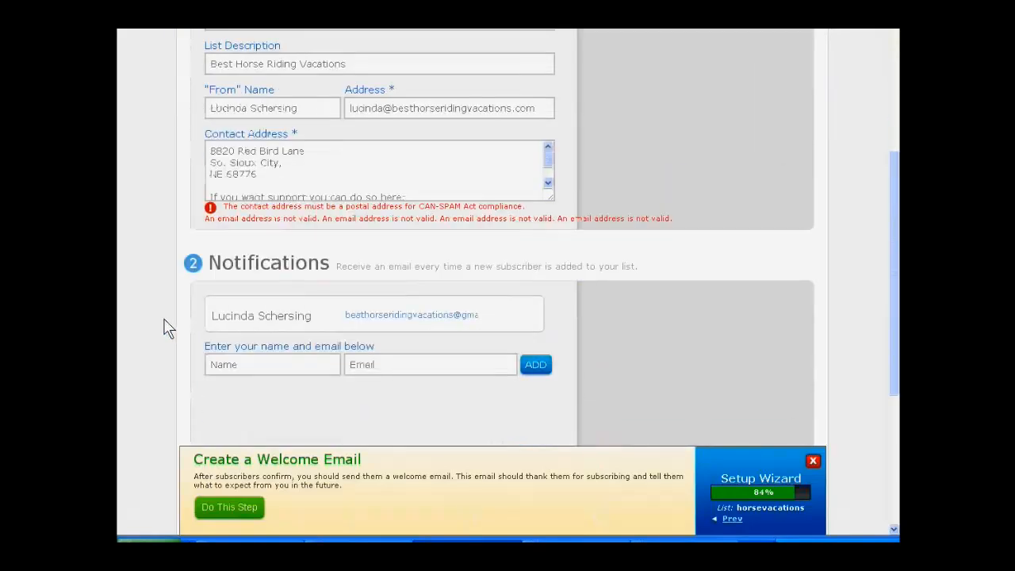
Step: Replace the support sentence below the postal address with "Contact my help desk here" and recheck the field
{"action": "scroll", "coordinate": [163, 318], "scroll_direction": "up", "scroll_amount": 1}
{"action": "left_click", "coordinate": [445, 258]}
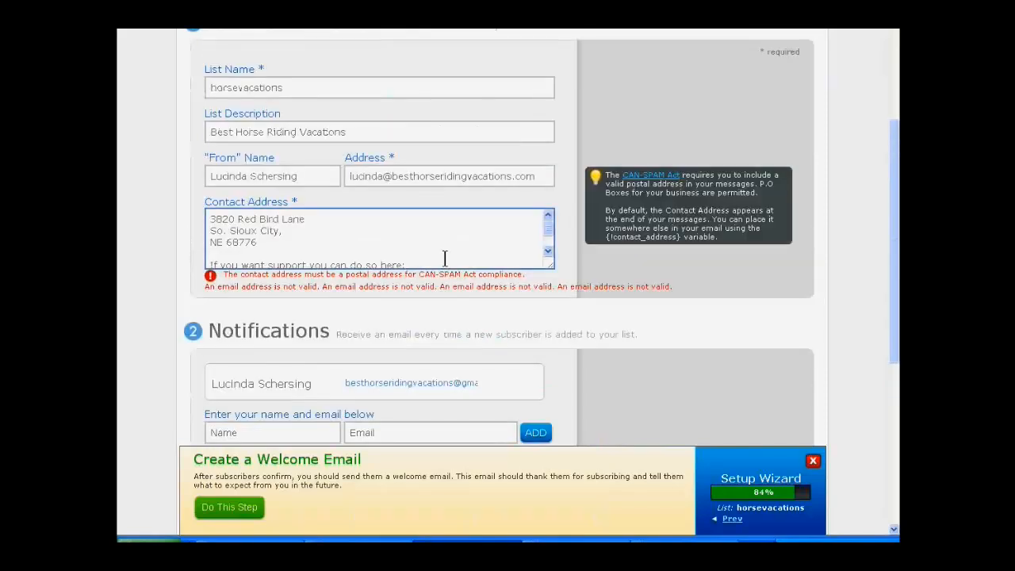
{"action": "scroll", "coordinate": [445, 259], "scroll_direction": "down", "scroll_amount": 1}
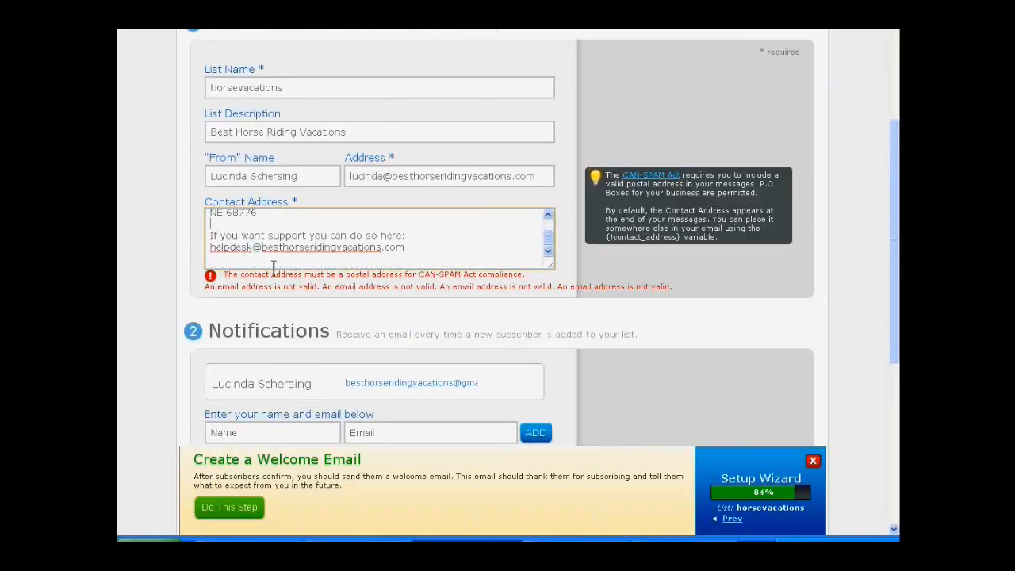
{"action": "left_click", "coordinate": [210, 236]}
{"action": "type", "text": "Contact"}
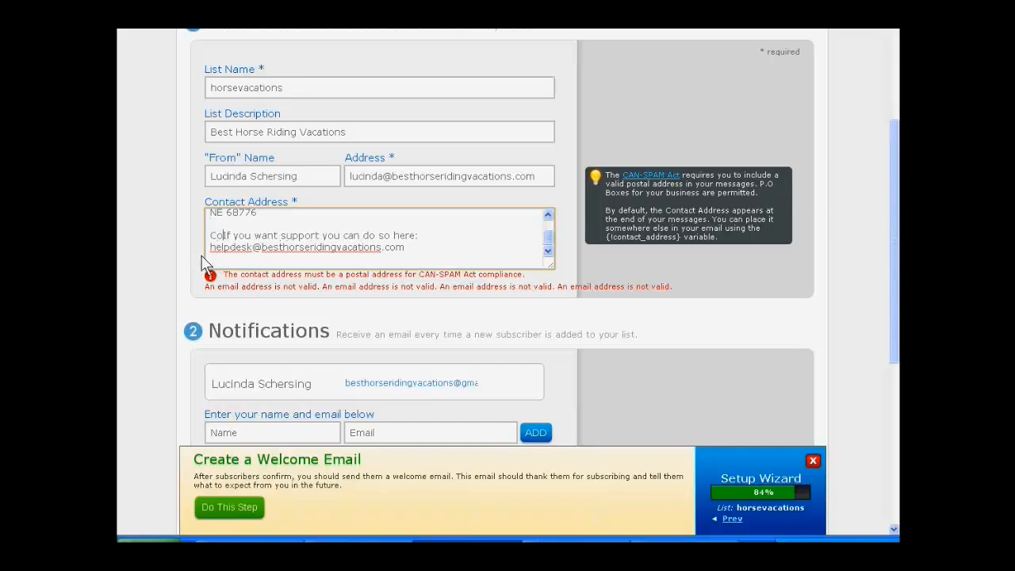
{"action": "type", "text": " my help "}
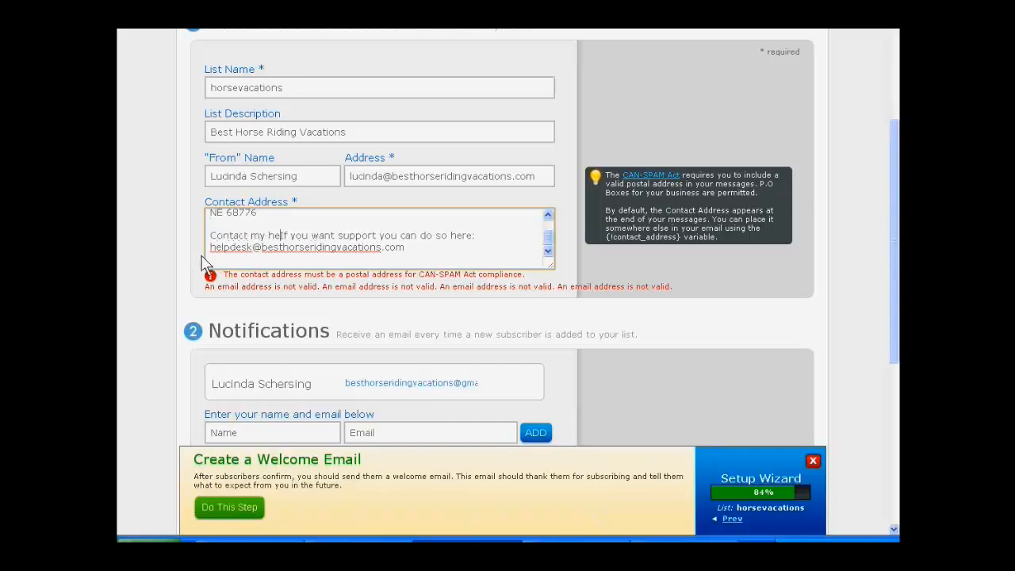
{"action": "type", "text": "desk here"}
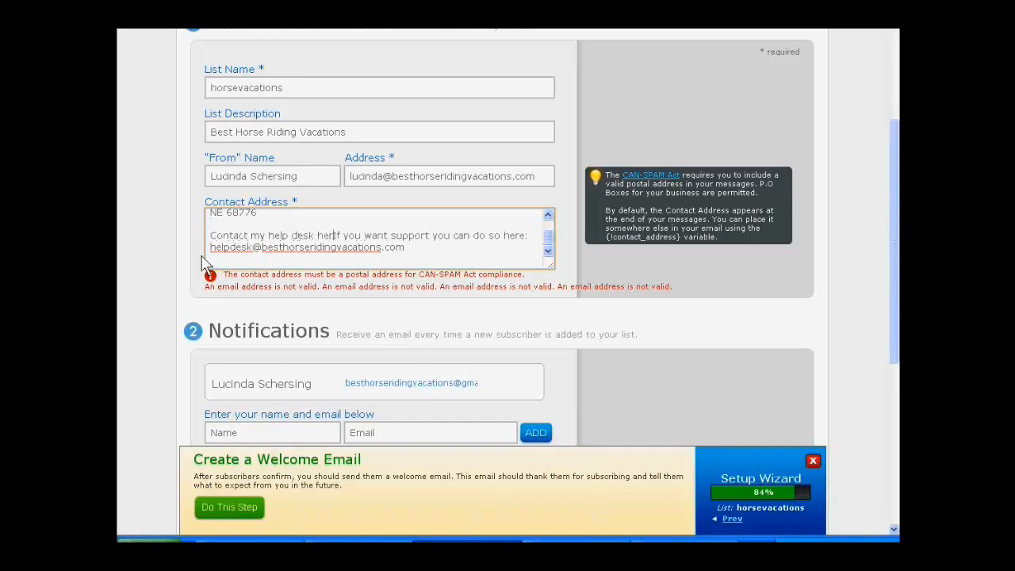
{"action": "key", "text": "Delete"}
{"action": "key", "text": "Delete"}
{"action": "key", "text": "Delete"}
{"action": "key", "text": "Delete"}
{"action": "key", "text": "Delete"}
{"action": "key", "text": "Delete"}
{"action": "key", "text": "Delete"}
{"action": "key", "text": "Delete"}
{"action": "key", "text": "Delete"}
{"action": "key", "text": "Delete"}
{"action": "key", "text": "Delete"}
{"action": "key", "text": "Delete"}
{"action": "key", "text": "Delete"}
{"action": "key", "text": "Delete"}
{"action": "key", "text": "Delete"}
{"action": "key", "text": "Delete"}
{"action": "key", "text": "Delete"}
{"action": "key", "text": "Delete"}
{"action": "key", "text": "Delete"}
{"action": "key", "text": "Delete"}
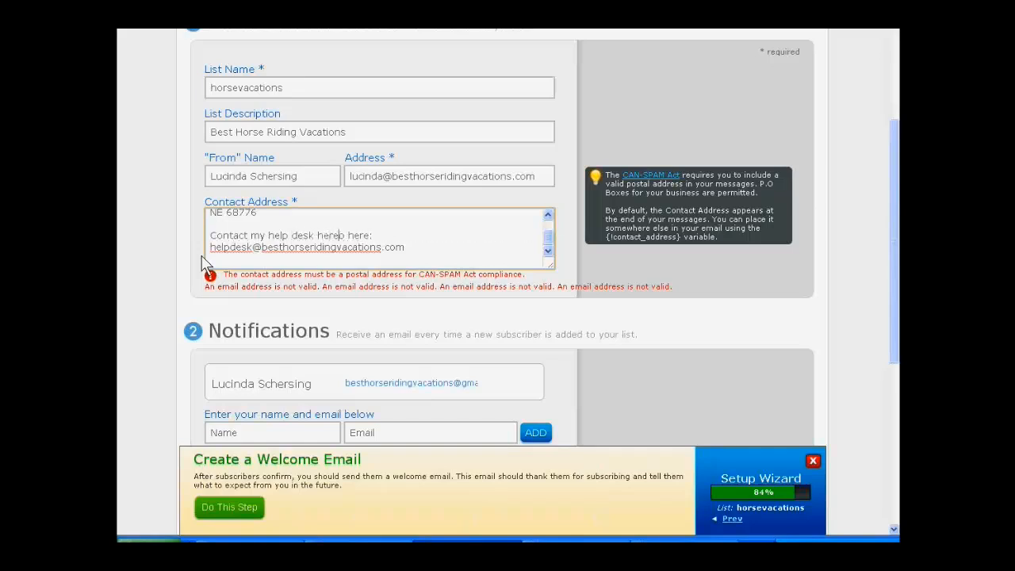
{"action": "key", "text": "Delete"}
{"action": "key", "text": "Delete"}
{"action": "key", "text": "Delete"}
{"action": "key", "text": "Delete"}
{"action": "key", "text": "Delete"}
{"action": "key", "text": "Delete"}
{"action": "key", "text": "Delete"}
{"action": "key", "text": "Delete"}
{"action": "key", "text": "Delete"}
{"action": "type", "text": "."}
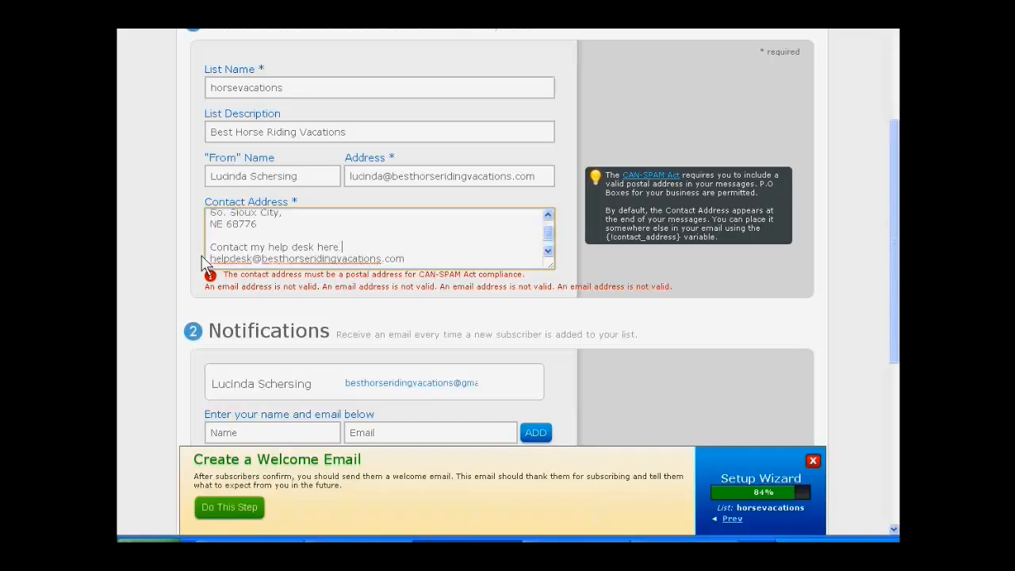
{"action": "key", "text": "BackSpace"}
{"action": "left_click", "coordinate": [428, 256]}
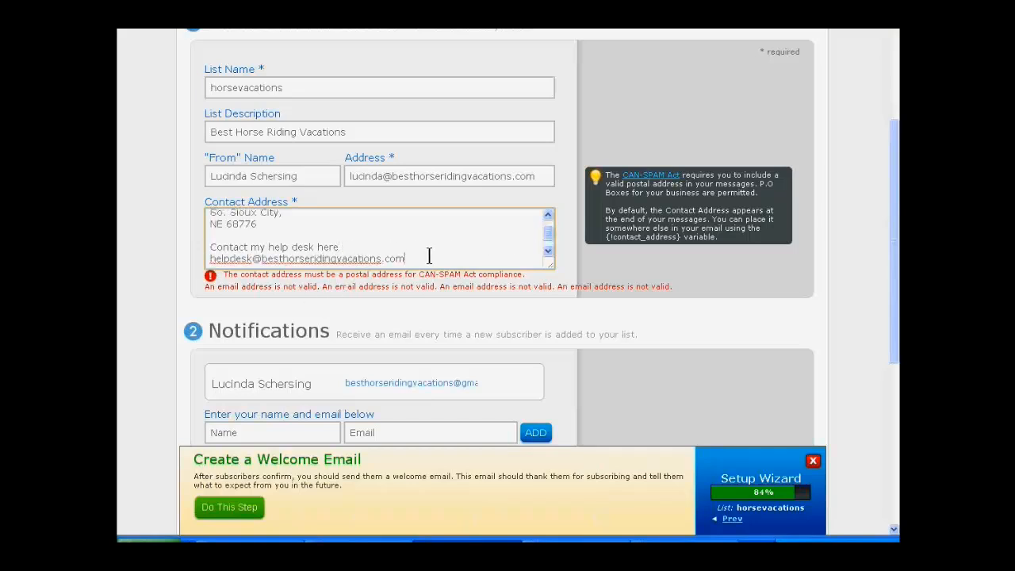
{"action": "left_click", "coordinate": [422, 316]}
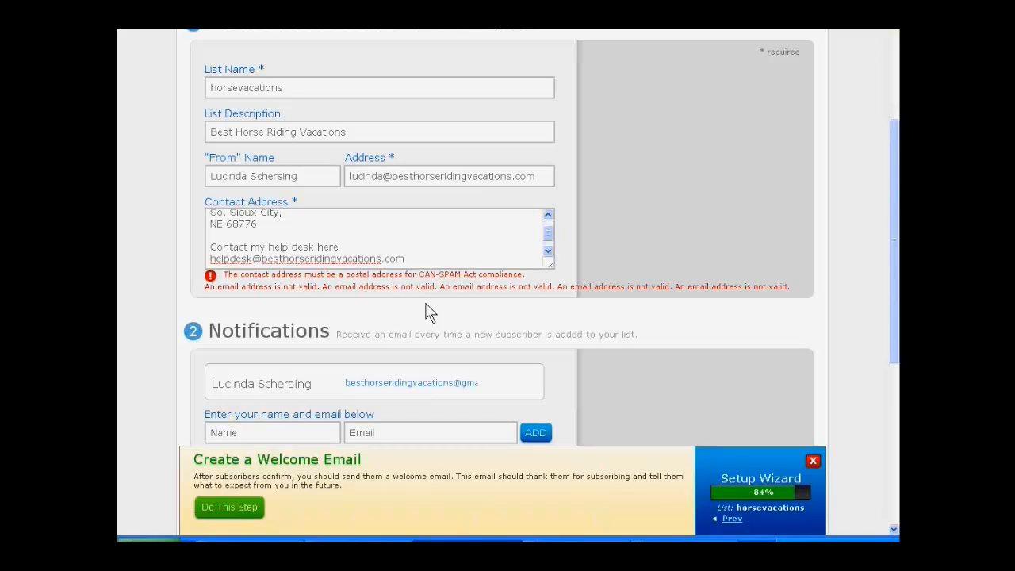
Step: Extend the domain of the help desk e-mail with "with" and the owner's first name, and recheck the contact address
{"action": "left_click", "coordinate": [379, 259]}
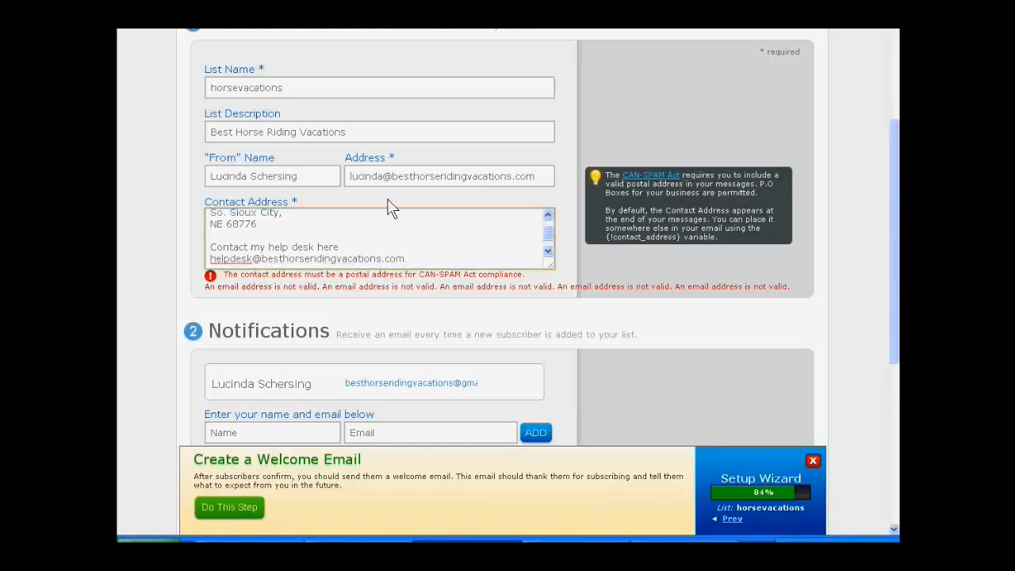
{"action": "type", "text": "withlucinda"}
{"action": "left_click", "coordinate": [519, 324]}
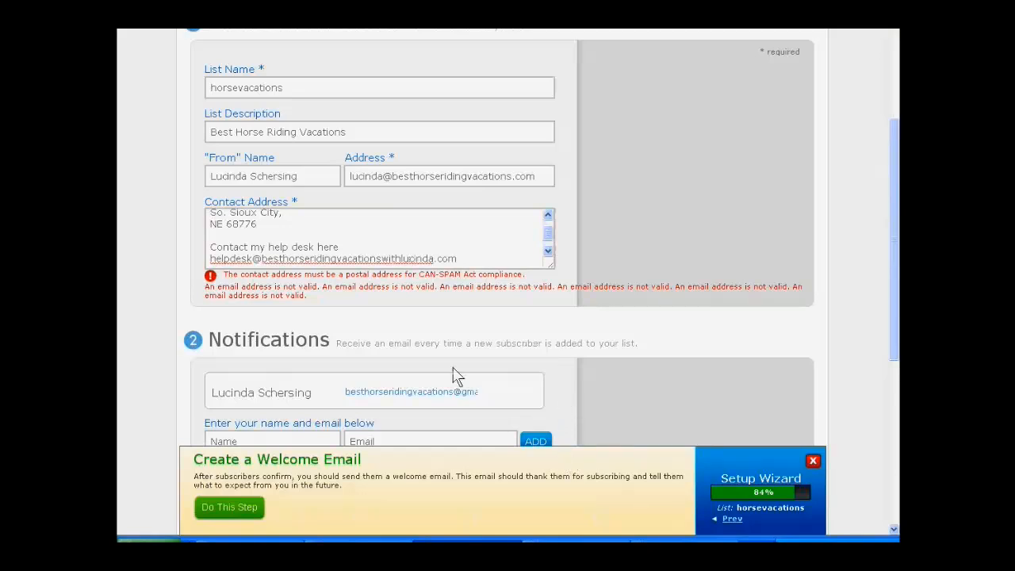
{"action": "scroll", "coordinate": [206, 428], "scroll_direction": "down", "scroll_amount": 2}
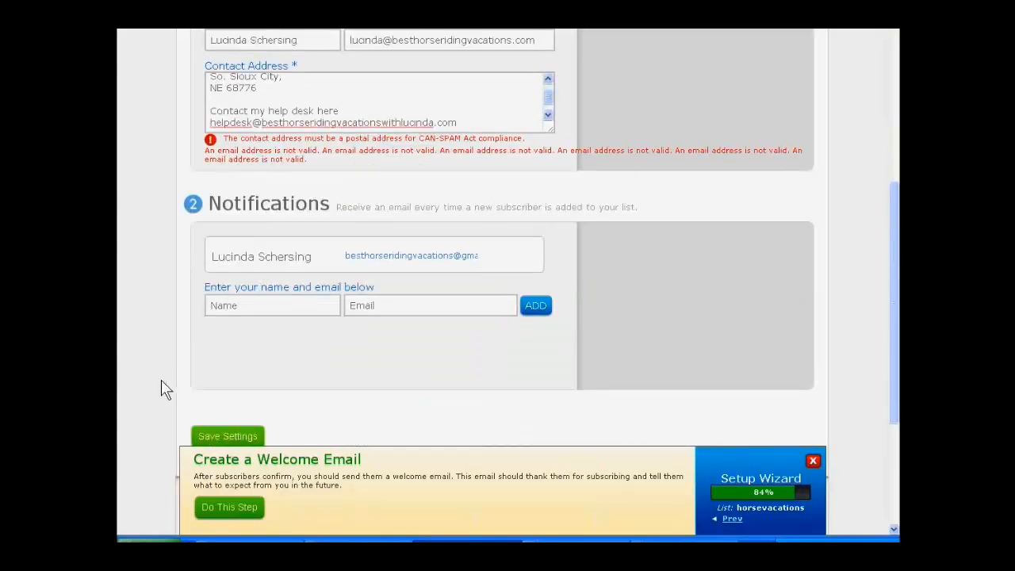
Step: Delete the help desk e-mail from the contact address and end "Contact my help desk here" with a colon
{"action": "scroll", "coordinate": [158, 380], "scroll_direction": "up", "scroll_amount": 1}
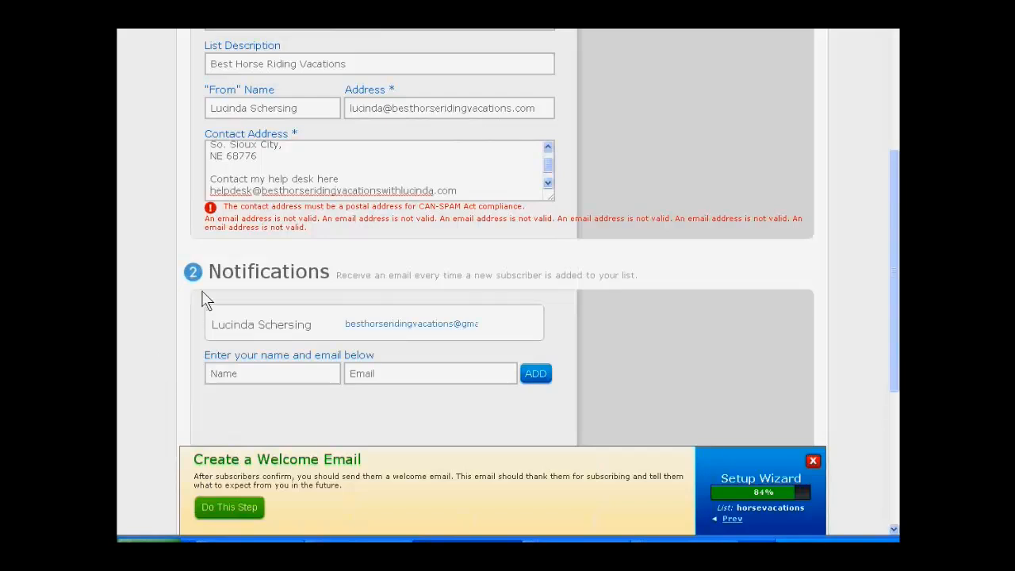
{"action": "left_click", "coordinate": [231, 191]}
{"action": "triple_click", "coordinate": [230, 191]}
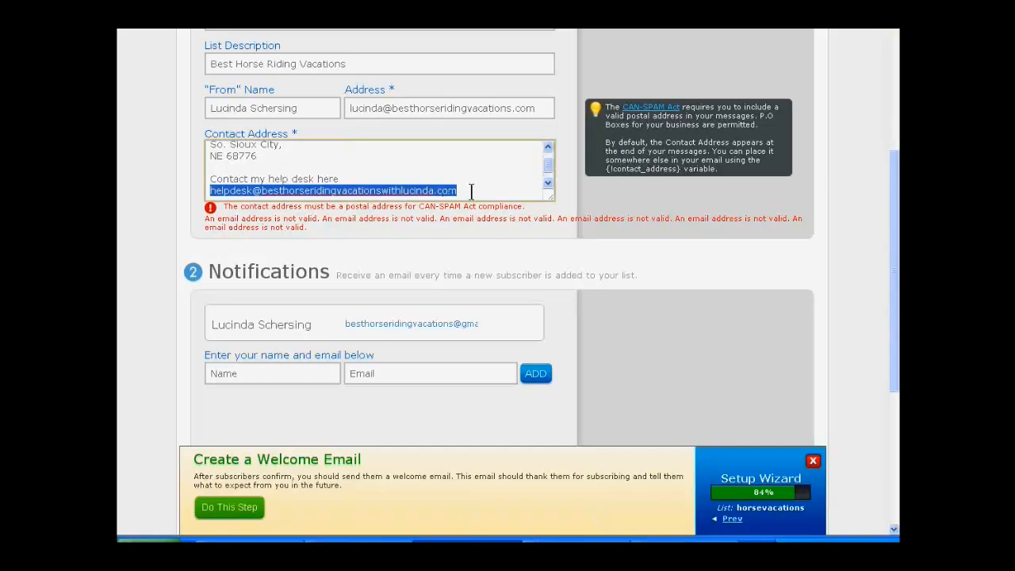
{"action": "key", "text": "BackSpace"}
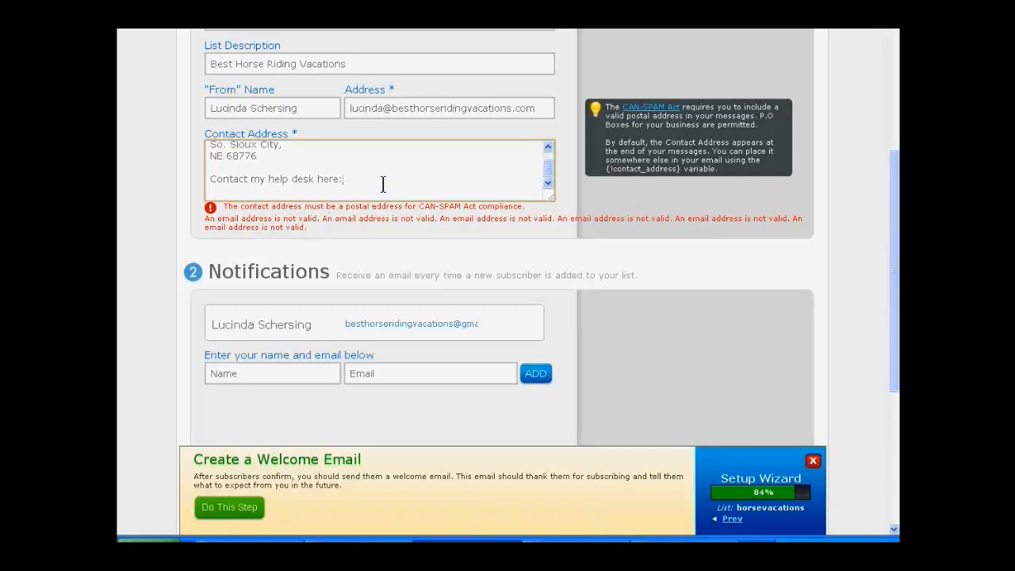
{"action": "scroll", "coordinate": [382, 183], "scroll_direction": "down", "scroll_amount": 1}
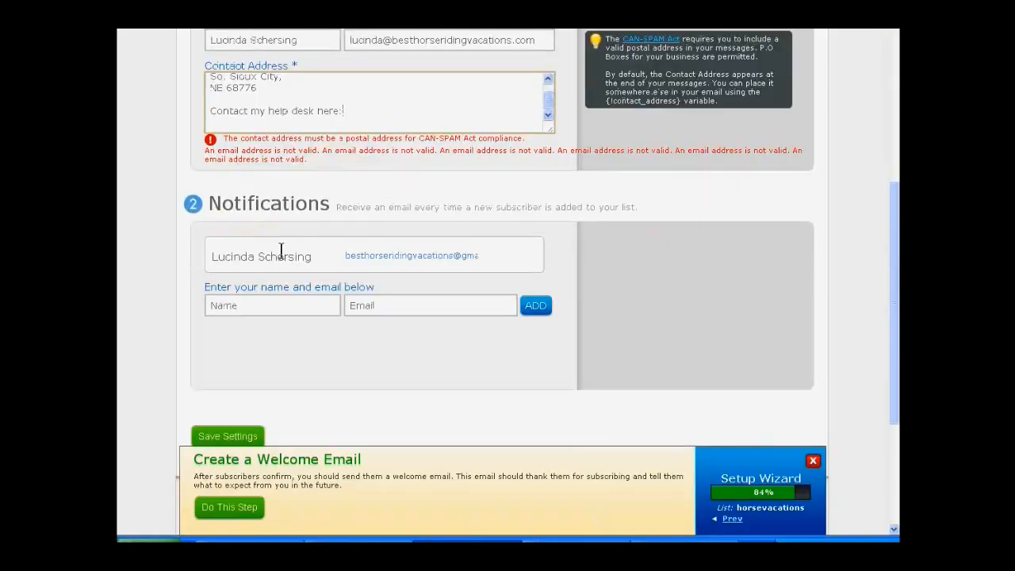
Step: Recheck the edited contact address and save the list's basic settings
{"action": "left_click", "coordinate": [163, 352]}
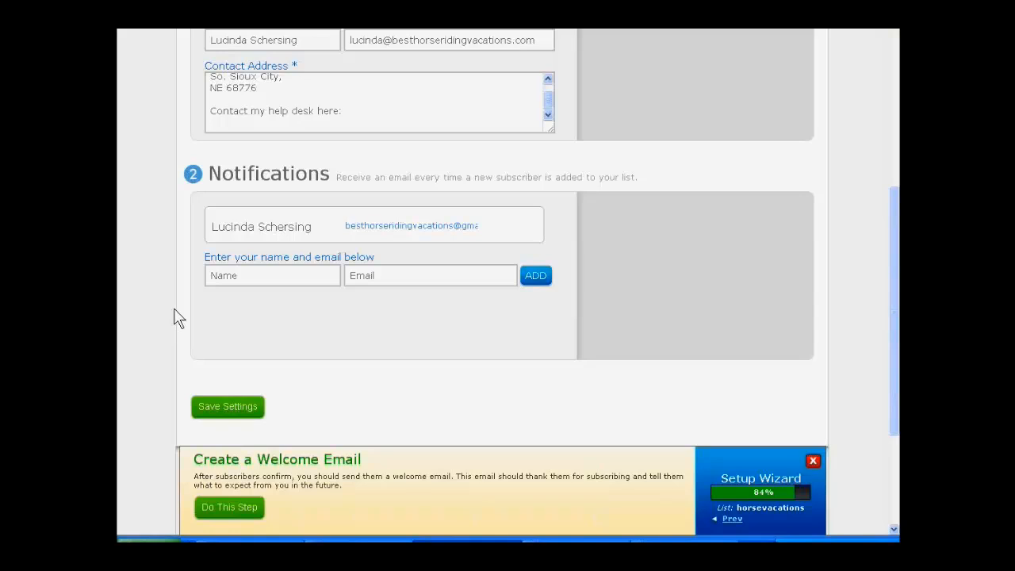
{"action": "scroll", "coordinate": [175, 314], "scroll_direction": "up", "scroll_amount": 1}
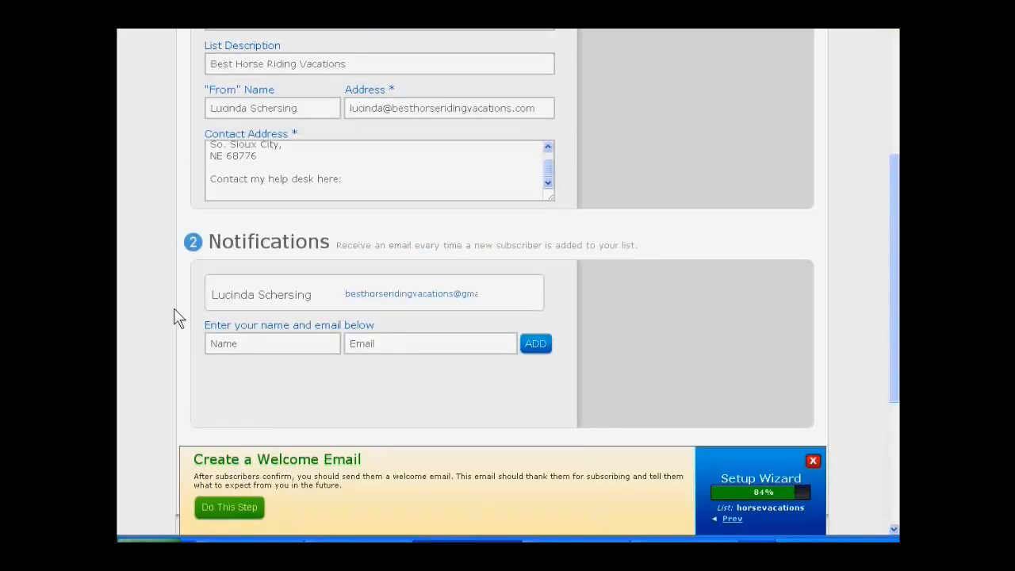
{"action": "scroll", "coordinate": [173, 315], "scroll_direction": "down", "scroll_amount": 2}
{"action": "left_click", "coordinate": [208, 333]}
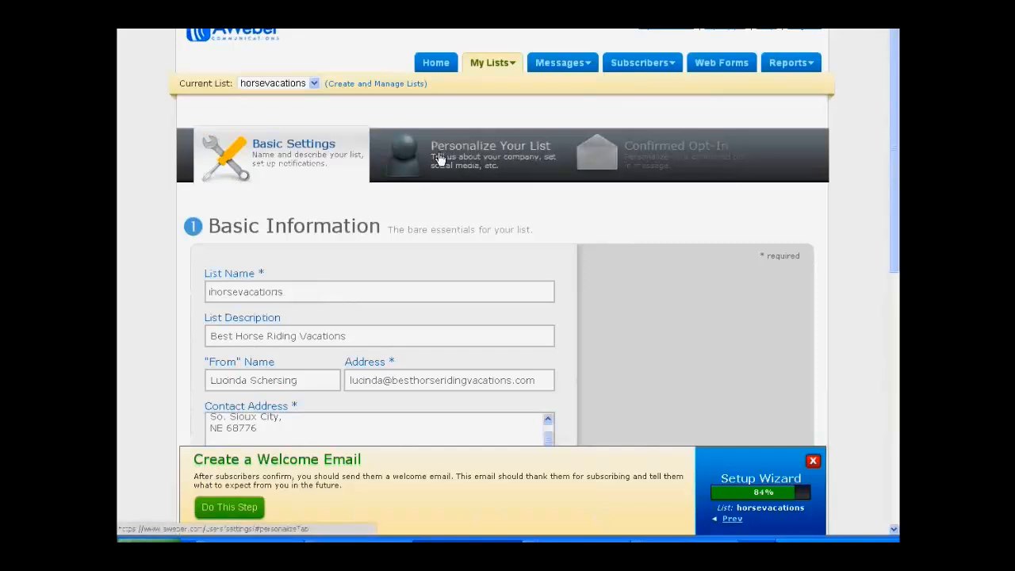
Step: Start the wizard's welcome email and switch the message to plain text only, accepting the loss of HTML data
{"action": "scroll", "coordinate": [440, 158], "scroll_direction": "down", "scroll_amount": 10}
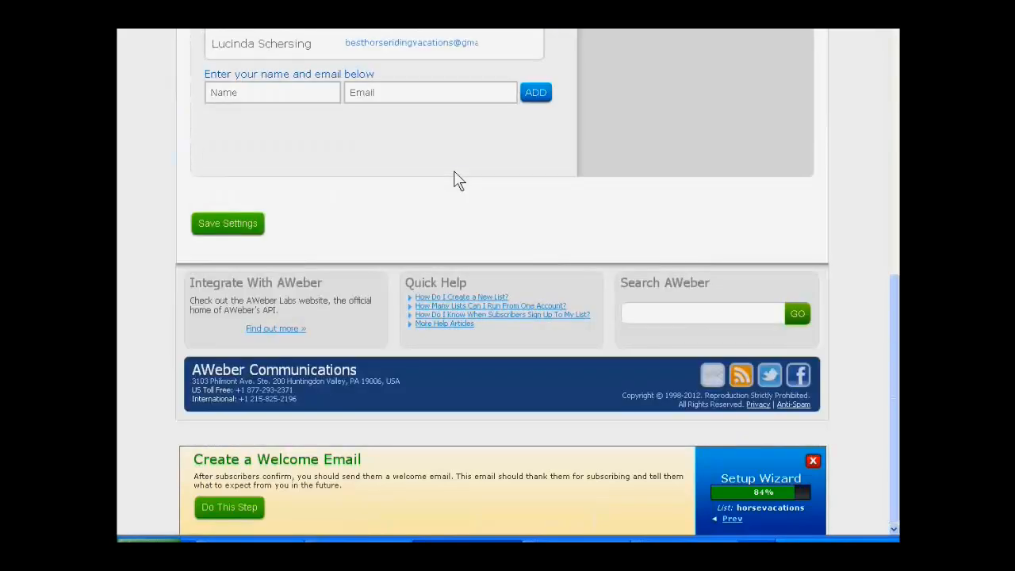
{"action": "left_click", "coordinate": [210, 507]}
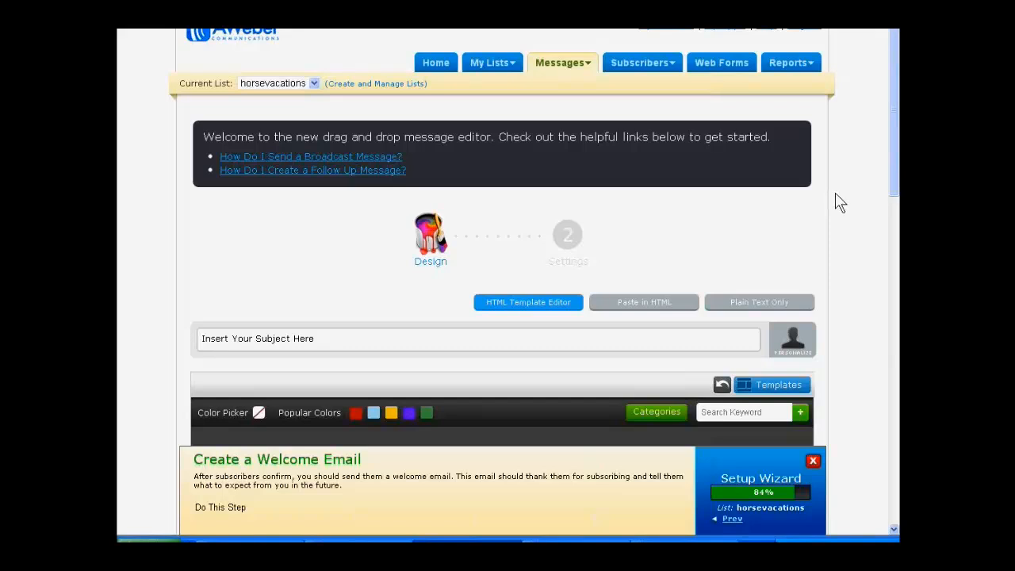
{"action": "left_click", "coordinate": [777, 304]}
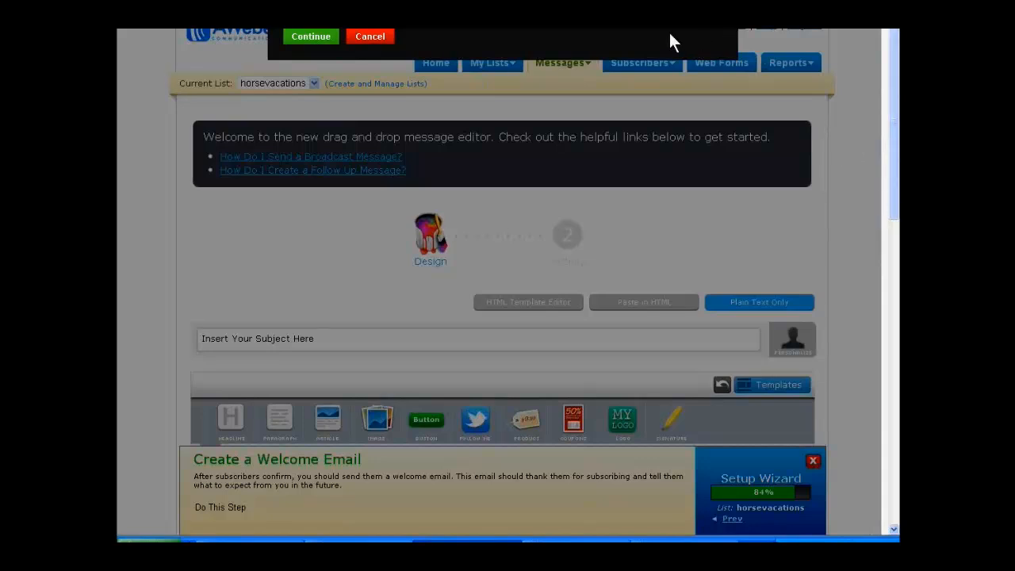
{"action": "left_click", "coordinate": [368, 38]}
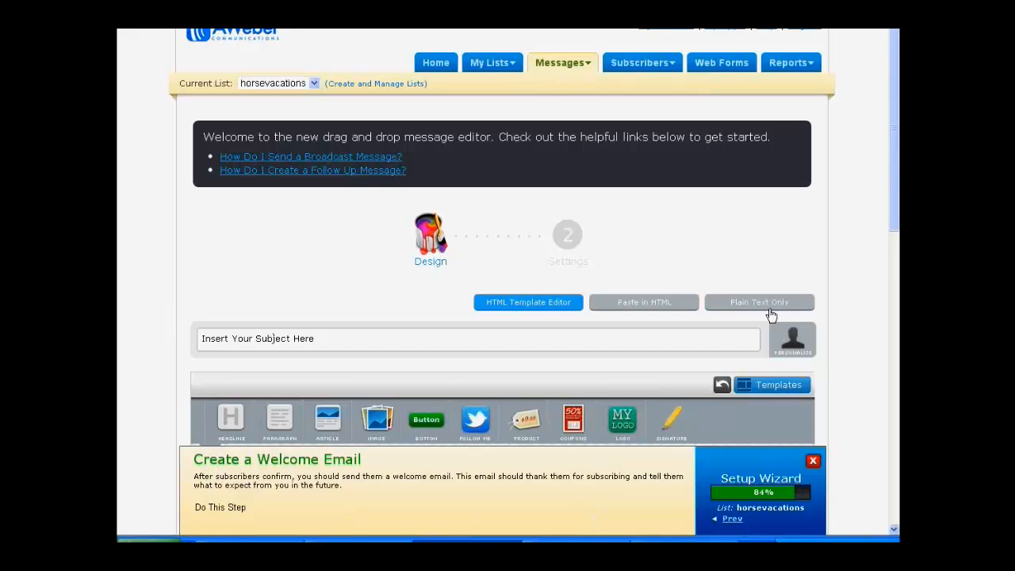
{"action": "left_click", "coordinate": [772, 306]}
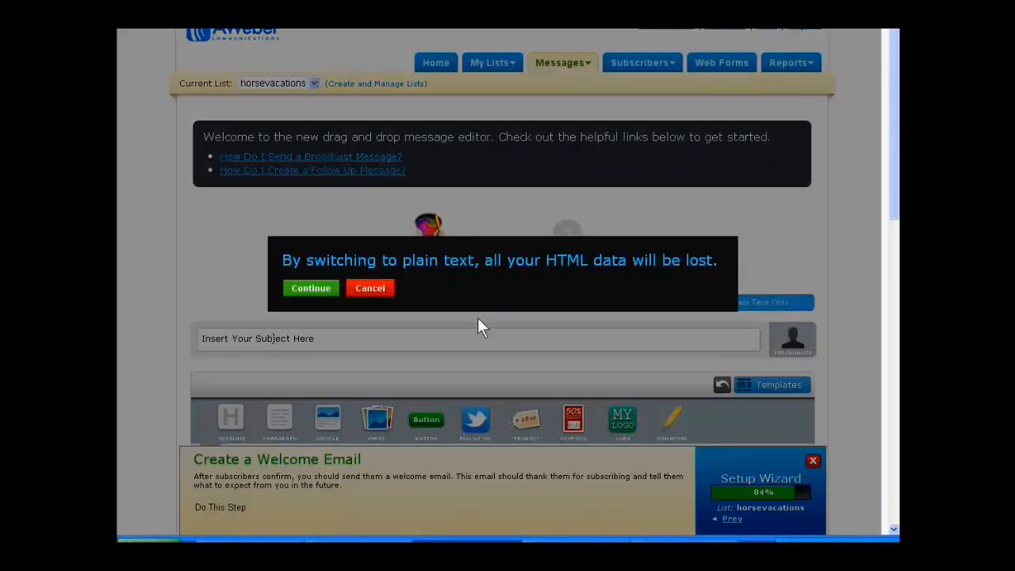
{"action": "left_click", "coordinate": [312, 288]}
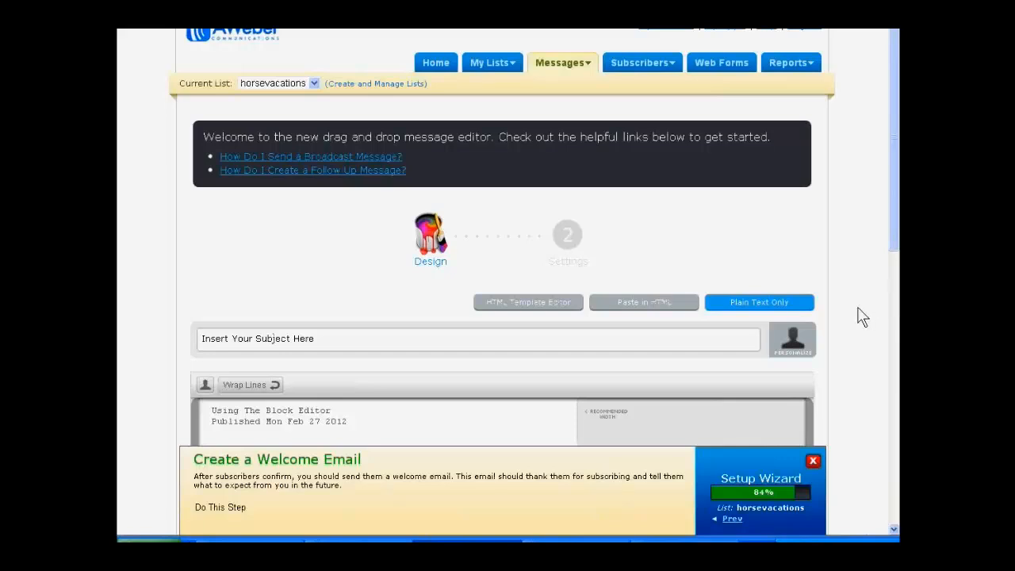
Step: Look over the plain-text message editor from the subject line down to the preview and save options
{"action": "scroll", "coordinate": [864, 315], "scroll_direction": "down", "scroll_amount": 3}
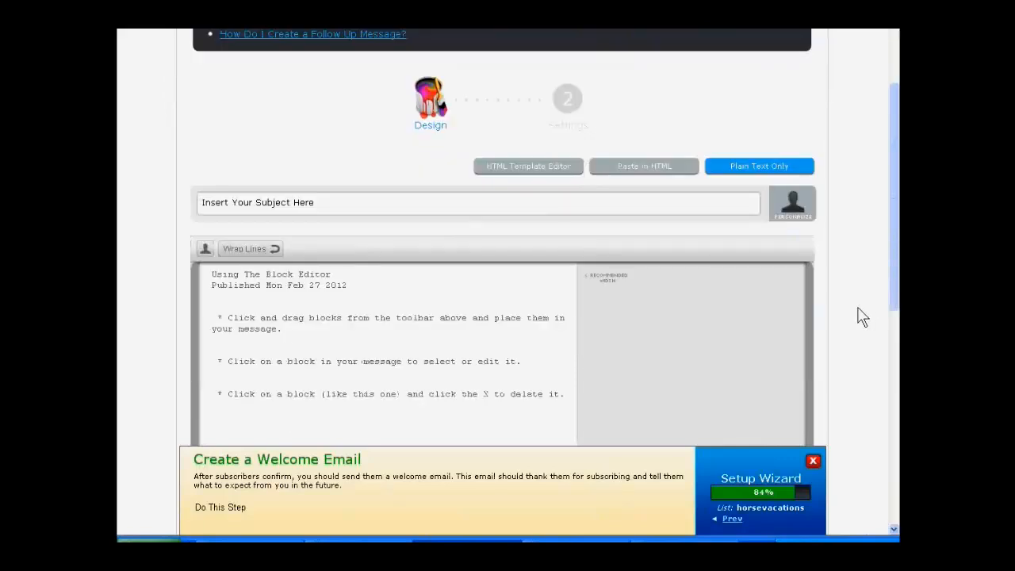
{"action": "scroll", "coordinate": [862, 315], "scroll_direction": "down", "scroll_amount": 1}
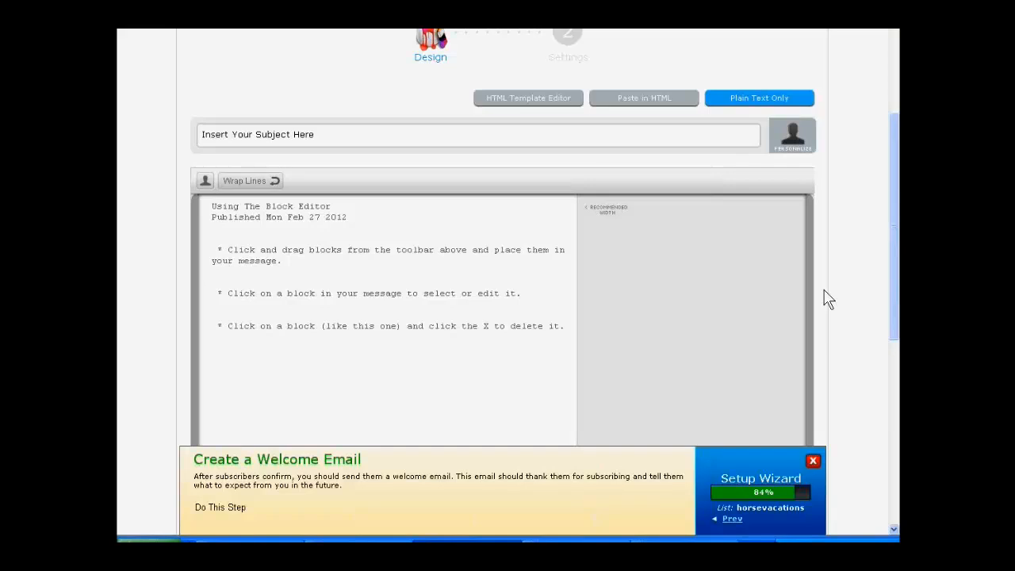
{"action": "scroll", "coordinate": [825, 298], "scroll_direction": "up", "scroll_amount": 1}
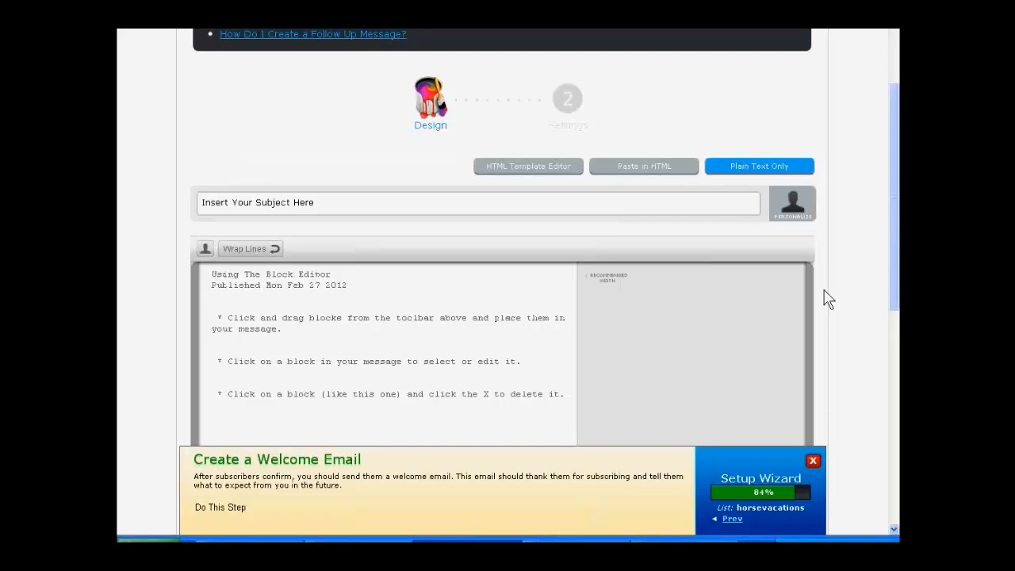
{"action": "scroll", "coordinate": [824, 299], "scroll_direction": "down", "scroll_amount": 2}
{"action": "scroll", "coordinate": [824, 298], "scroll_direction": "down", "scroll_amount": 1}
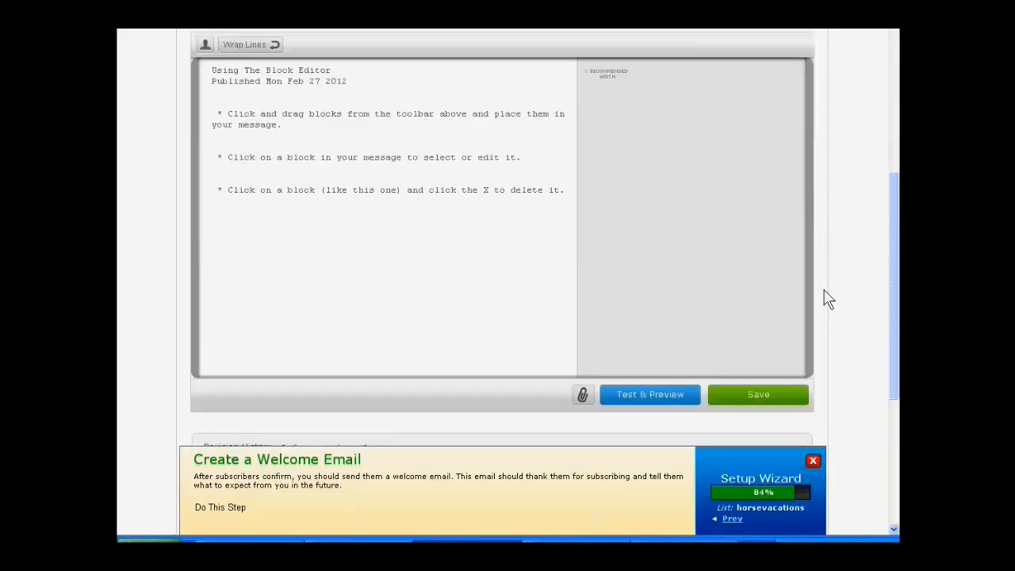
{"action": "scroll", "coordinate": [824, 299], "scroll_direction": "up", "scroll_amount": 2}
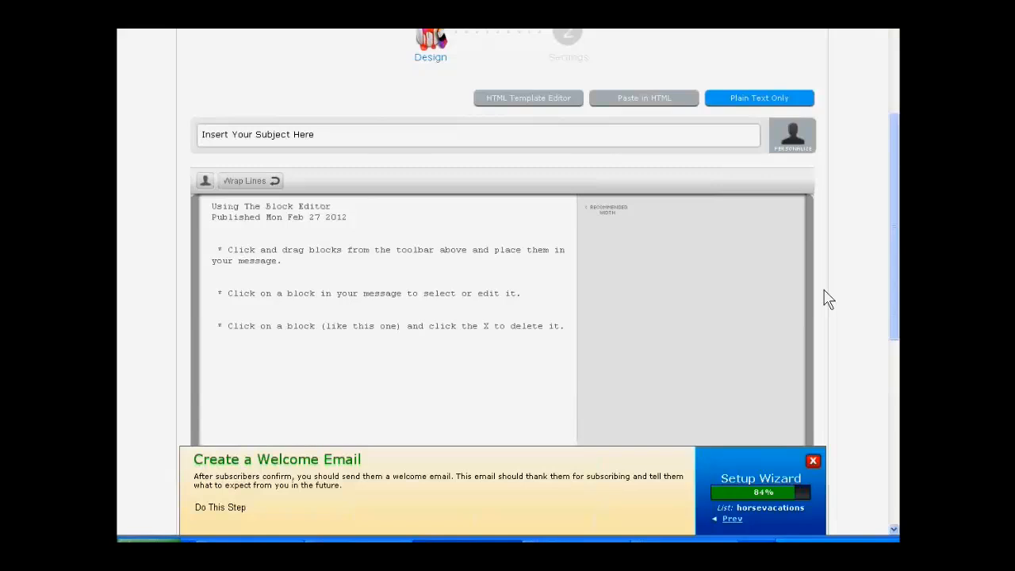
{"action": "scroll", "coordinate": [824, 298], "scroll_direction": "down", "scroll_amount": 1}
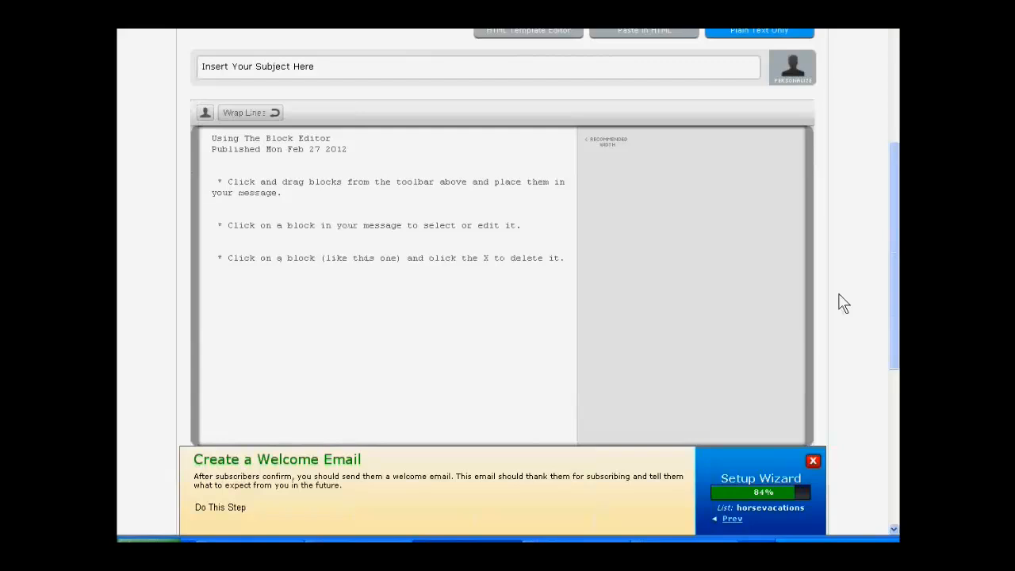
{"action": "scroll", "coordinate": [843, 304], "scroll_direction": "down", "scroll_amount": 1}
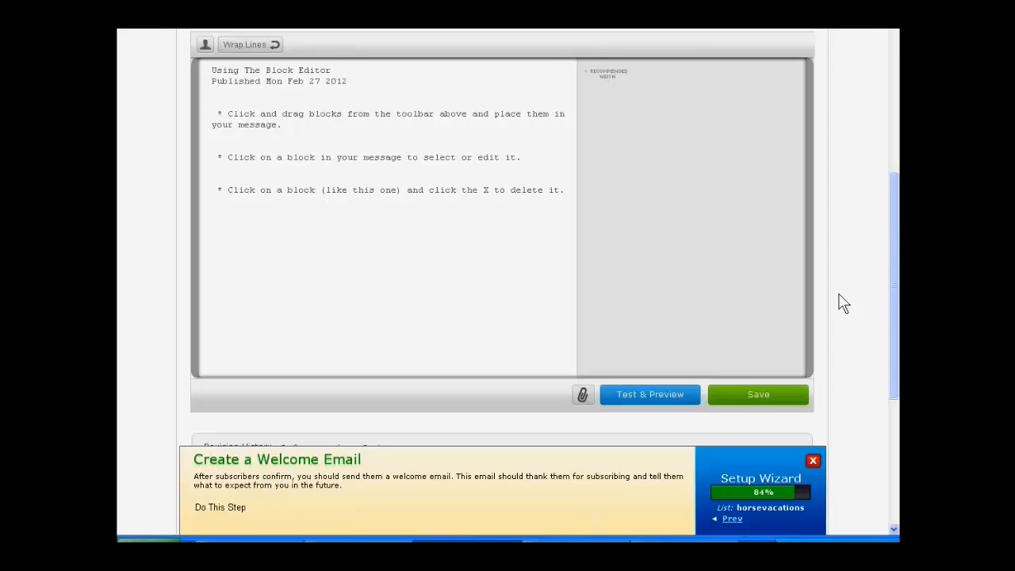
Step: Replace the placeholder subject of the welcome email with "Here is your family vacations report"
{"action": "scroll", "coordinate": [842, 304], "scroll_direction": "up", "scroll_amount": 1}
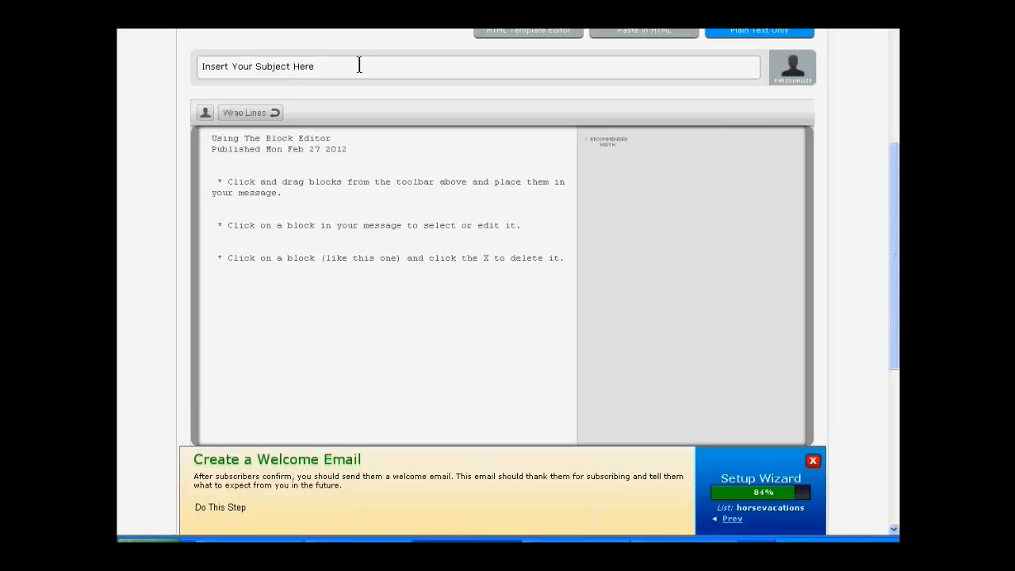
{"action": "left_click", "coordinate": [265, 68]}
{"action": "type", "text": "Here is your"}
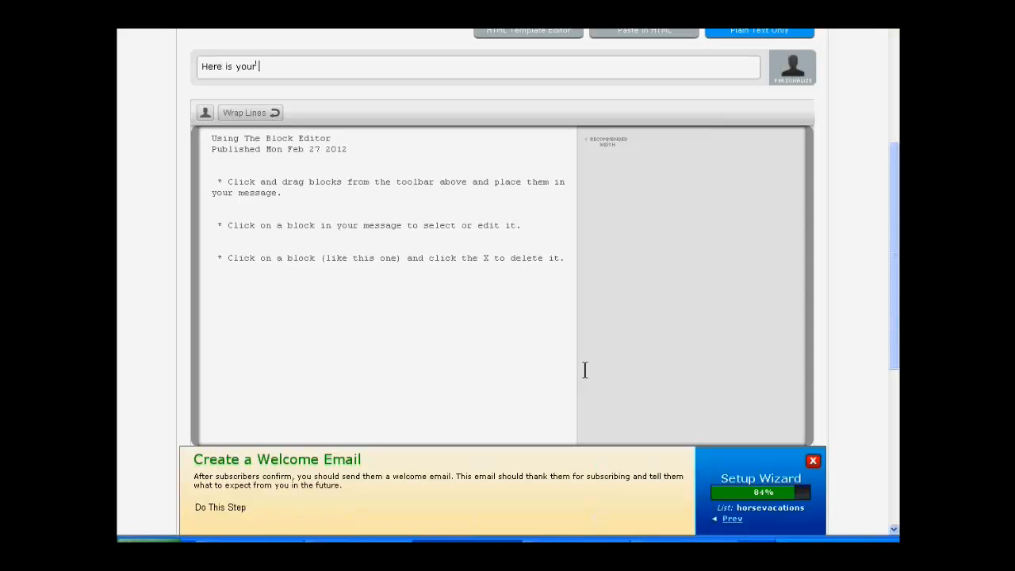
{"action": "type", "text": " family vacations report"}
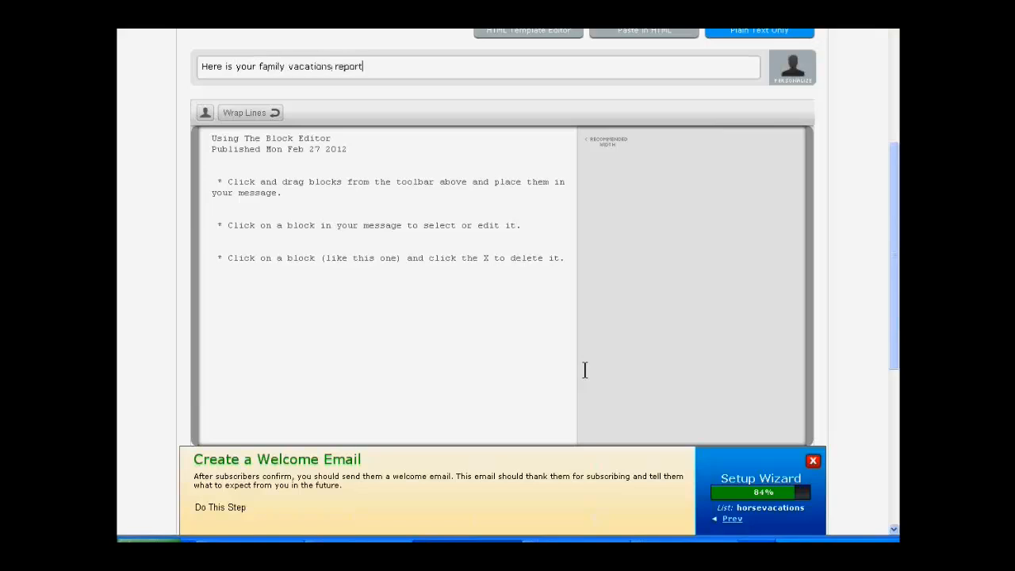
Step: Delete all the placeholder block editor text from the message body
{"action": "scroll", "coordinate": [581, 310], "scroll_direction": "up", "scroll_amount": 1}
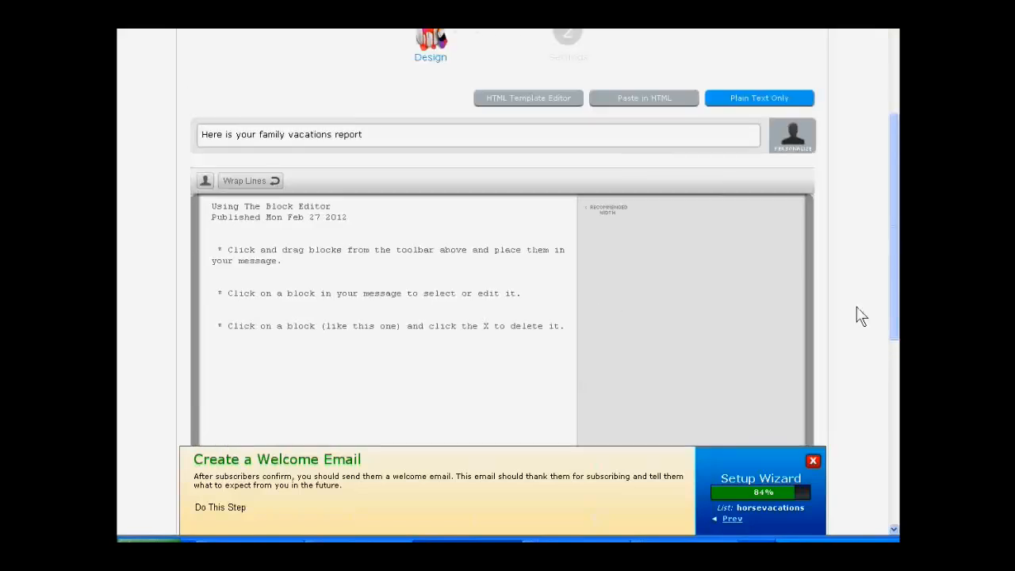
{"action": "scroll", "coordinate": [869, 312], "scroll_direction": "down", "scroll_amount": 1}
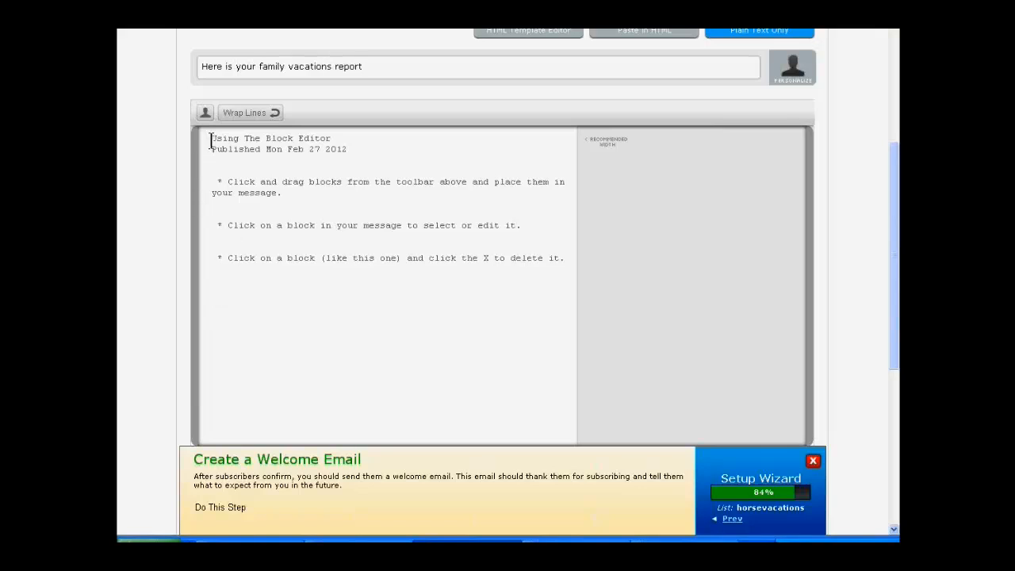
{"action": "left_click_drag", "start_coordinate": [210, 136], "coordinate": [266, 310]}
{"action": "key", "text": "BackSpace"}
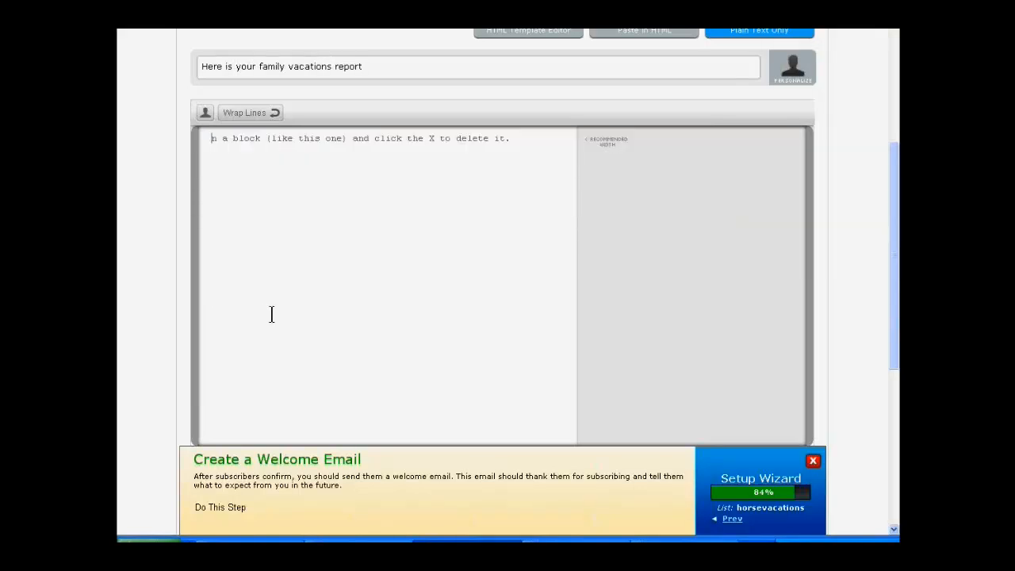
{"action": "key", "text": "Delete"}
{"action": "key", "text": "Delete"}
{"action": "key", "text": "Delete"}
{"action": "key", "text": "Delete"}
{"action": "key", "text": "Delete"}
{"action": "key", "text": "Delete"}
{"action": "key", "text": "Delete"}
{"action": "key", "text": "Delete"}
{"action": "key", "text": "Delete"}
{"action": "key", "text": "Delete"}
{"action": "key", "text": "Delete"}
{"action": "key", "text": "Delete"}
{"action": "key", "text": "Delete"}
{"action": "key", "text": "Delete"}
{"action": "key", "text": "Delete"}
{"action": "key", "text": "Delete"}
{"action": "key", "text": "Delete"}
{"action": "key", "text": "Delete"}
{"action": "key", "text": "Delete"}
{"action": "key", "text": "Delete"}
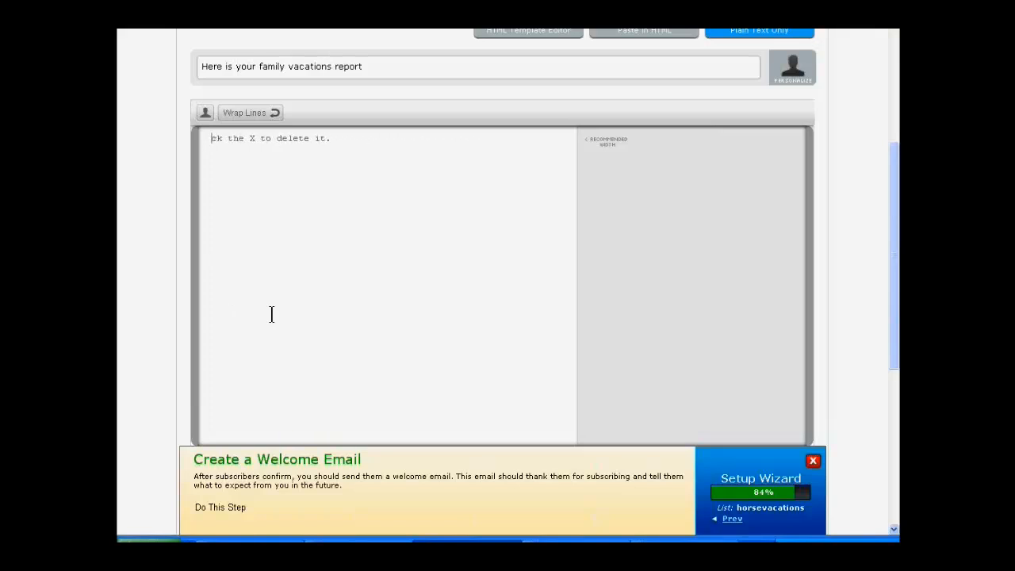
{"action": "key", "text": "Delete"}
{"action": "key", "text": "Delete"}
{"action": "key", "text": "Delete"}
Step: Dismiss the daily habit pop-up and begin the message body with "Hi" followed by the First Name personalization
{"action": "type", "text": "H"}
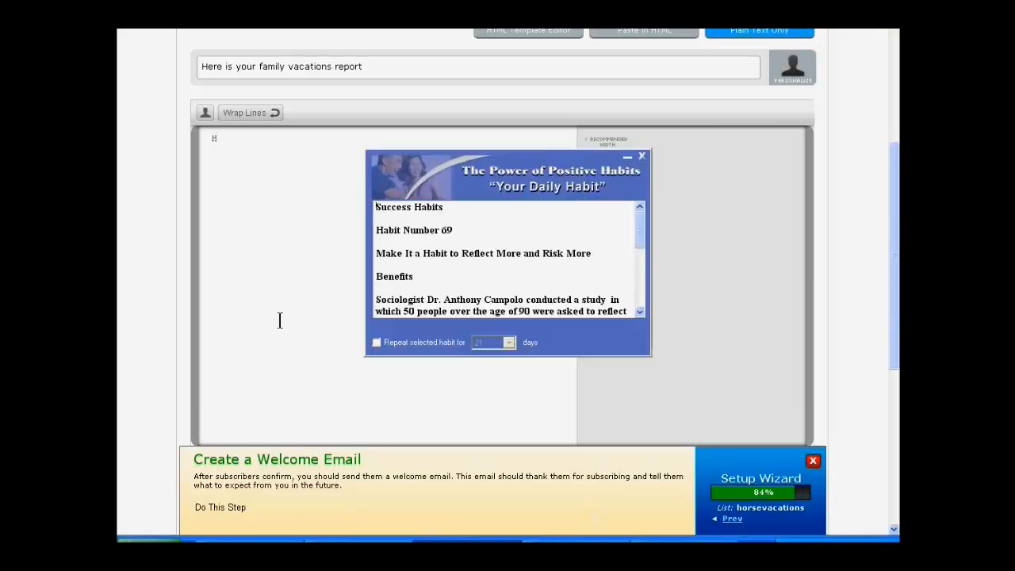
{"action": "left_click", "coordinate": [641, 156]}
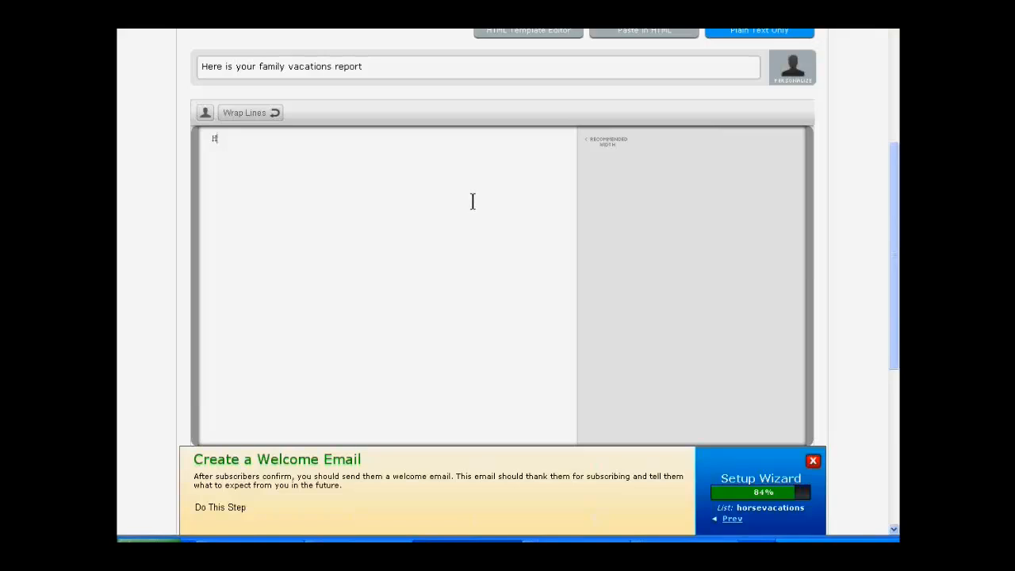
{"action": "type", "text": "!"}
{"action": "key", "text": "BackSpace"}
{"action": "left_click", "coordinate": [788, 70]}
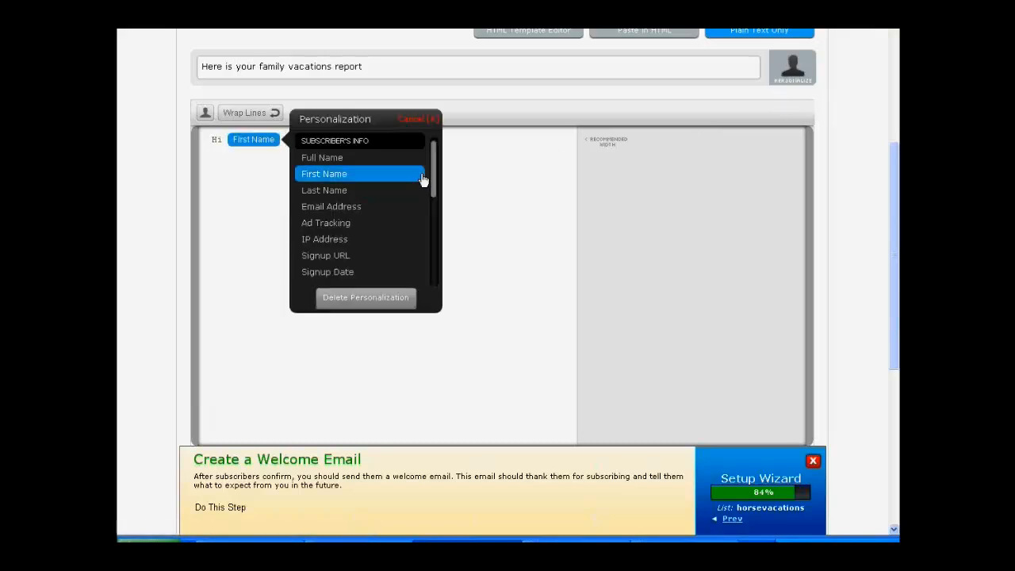
{"action": "left_click", "coordinate": [416, 119]}
{"action": "left_click", "coordinate": [203, 114]}
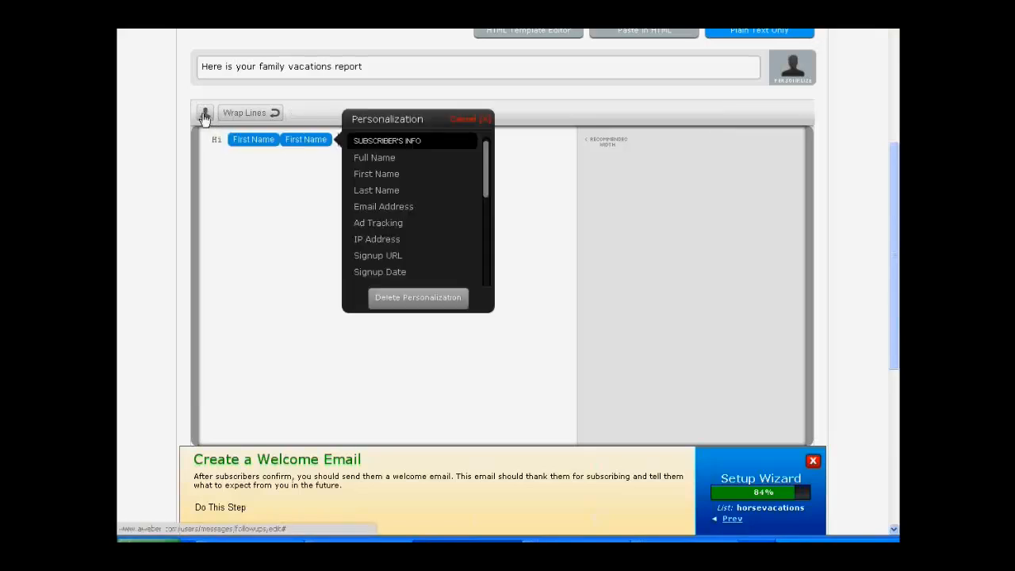
{"action": "left_click", "coordinate": [358, 175]}
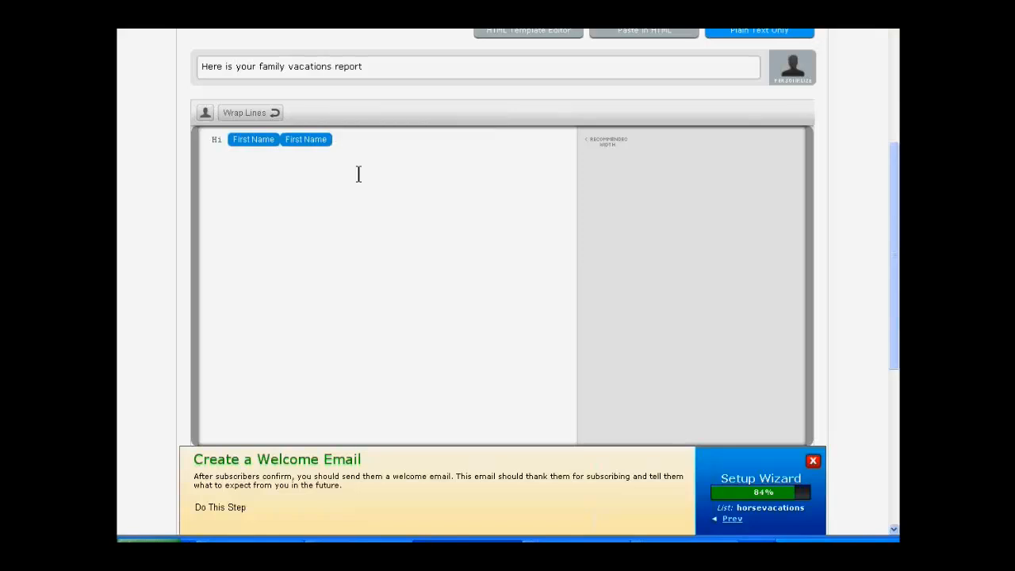
{"action": "left_click", "coordinate": [311, 143]}
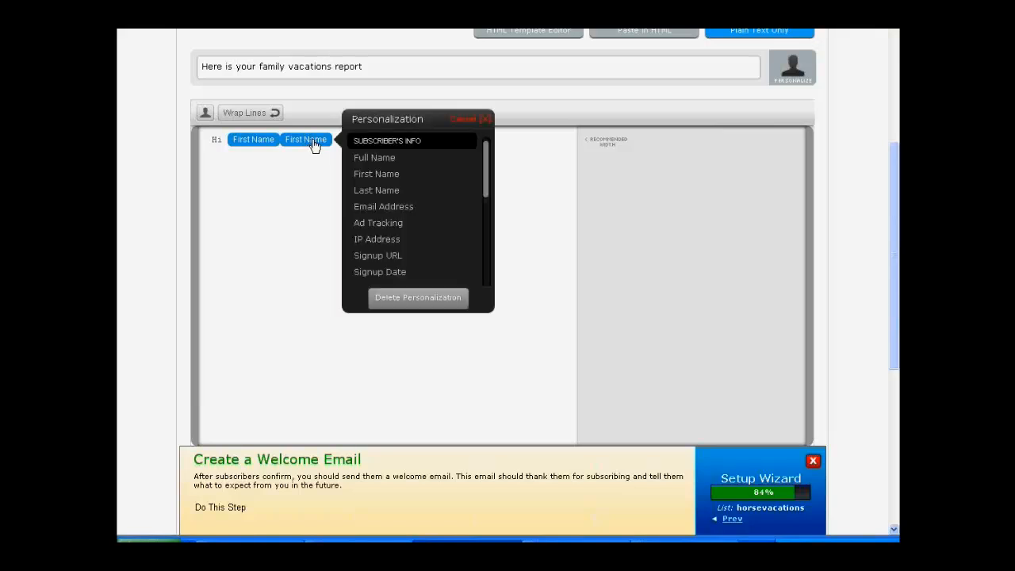
{"action": "left_click", "coordinate": [412, 308]}
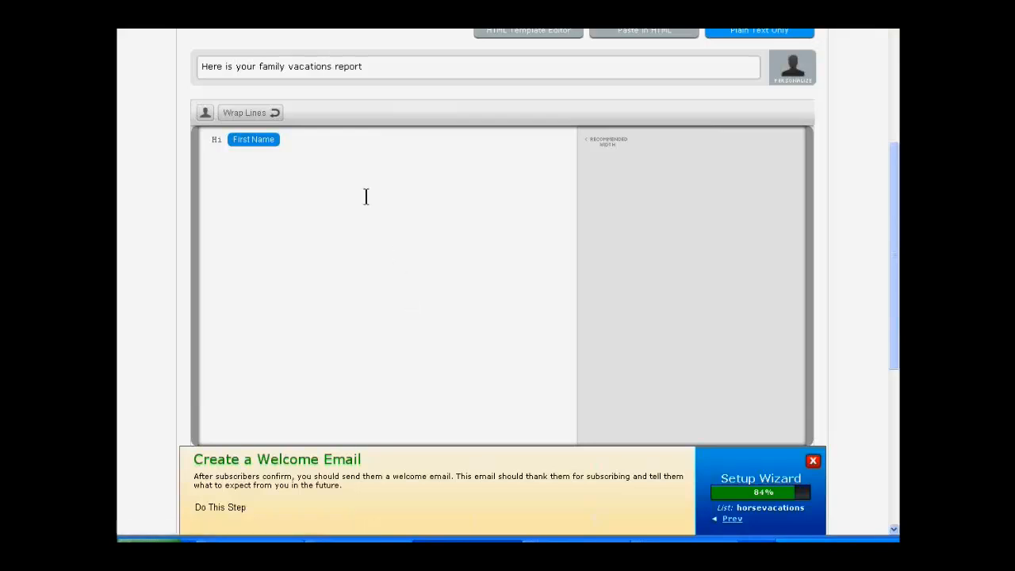
Step: End the greeting with a comma and write below it "Just making sure you've had access to the report I promised I would send you."
{"action": "left_click", "coordinate": [322, 148]}
{"action": "type", "text": "Just making sure"}
{"action": "type", "text": "you've had accees"}
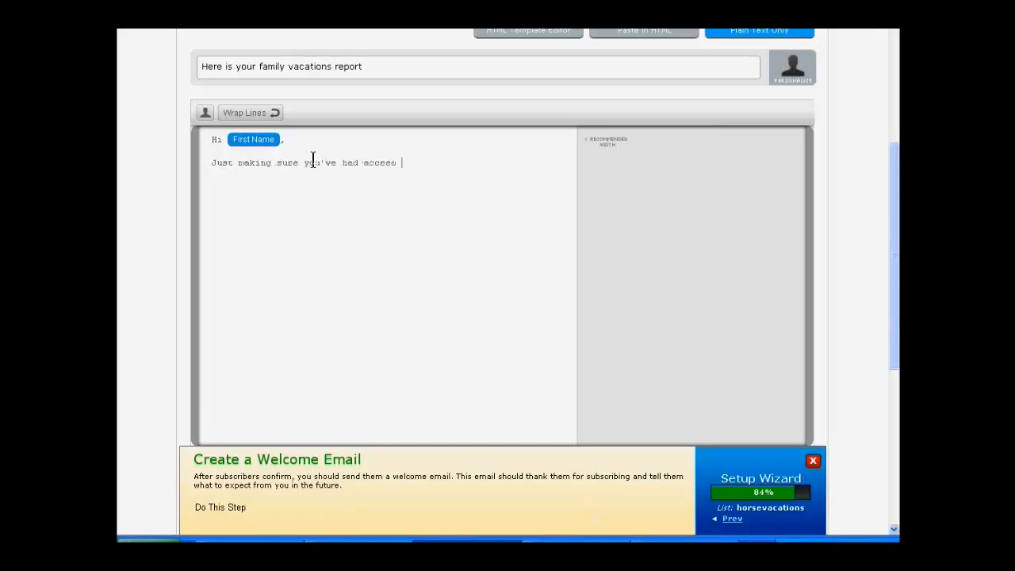
{"action": "type", "text": " to the report "}
{"action": "type", "text": "I r"}
{"action": "type", "text": "romised I w"}
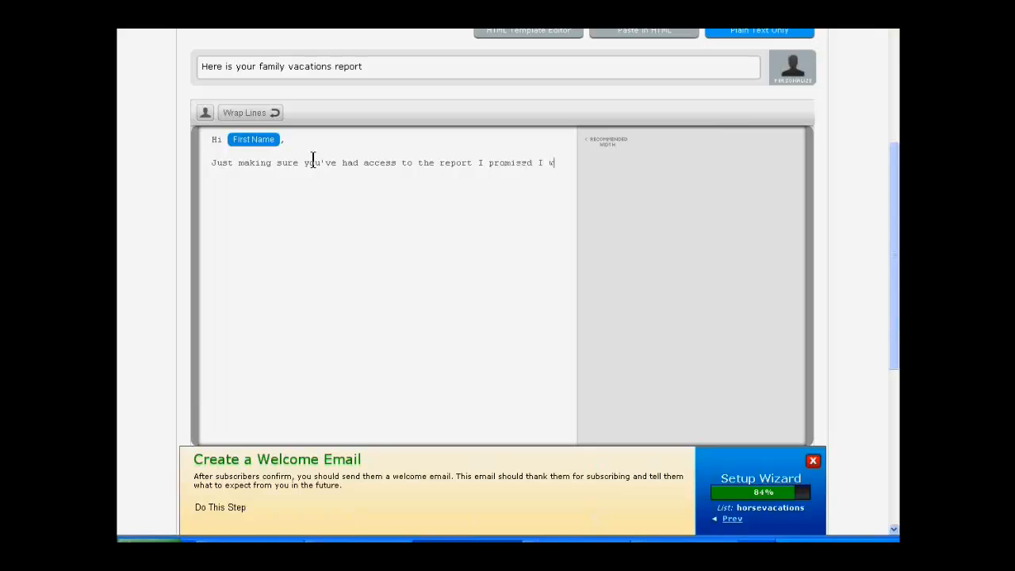
{"action": "type", "text": "ould send you."}
{"action": "left_click", "coordinate": [538, 163]}
{"action": "left_click", "coordinate": [660, 164]}
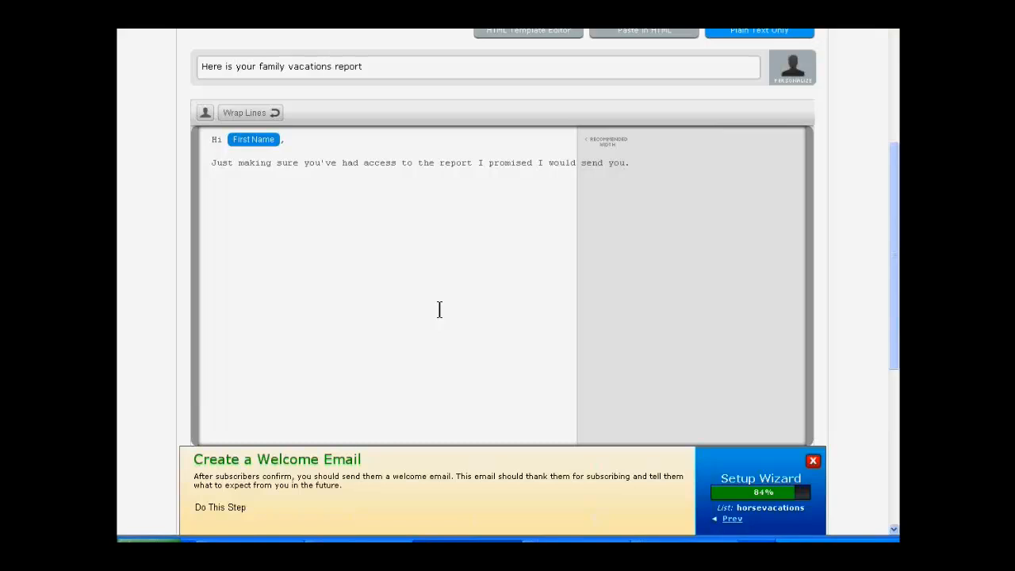
Step: Remove the blank line between the greeting and the first sentence, and move to a new paragraph below
{"action": "key", "text": "Return"}
{"action": "key", "text": "Up"}
{"action": "key", "text": "Up"}
{"action": "key", "text": "Delete"}
{"action": "key", "text": "Down"}
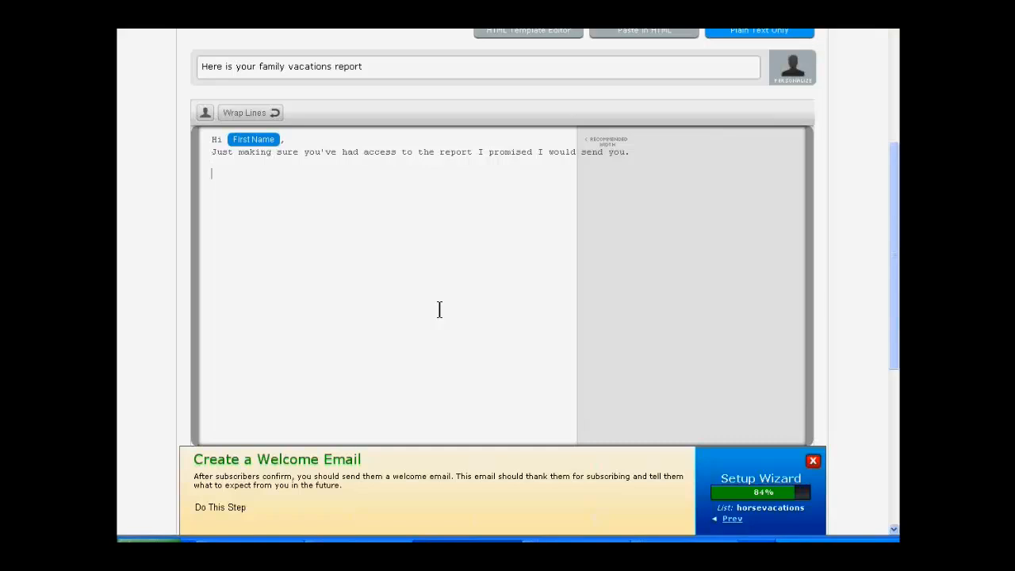
Step: Write the line "If for some reason you didn't get time to get the report, you can do so here:"
{"action": "type", "text": "If yu did"}
{"action": "key", "text": "BackSpace"}
{"action": "key", "text": "BackSpace"}
{"action": "key", "text": "BackSpace"}
{"action": "key", "text": "BackSpace"}
{"action": "key", "text": "BackSpace"}
{"action": "type", "text": "o"}
{"action": "key", "text": "BackSpace"}
{"action": "key", "text": "BackSpace"}
{"action": "type", "text": "for some reason you didn't "}
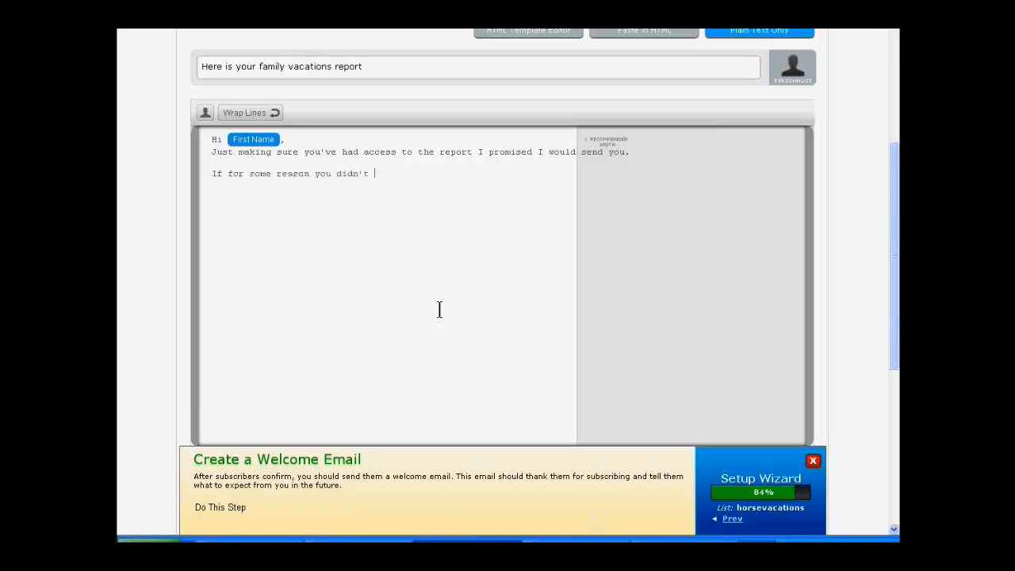
{"action": "type", "text": "cet time to get the report, you can do,"}
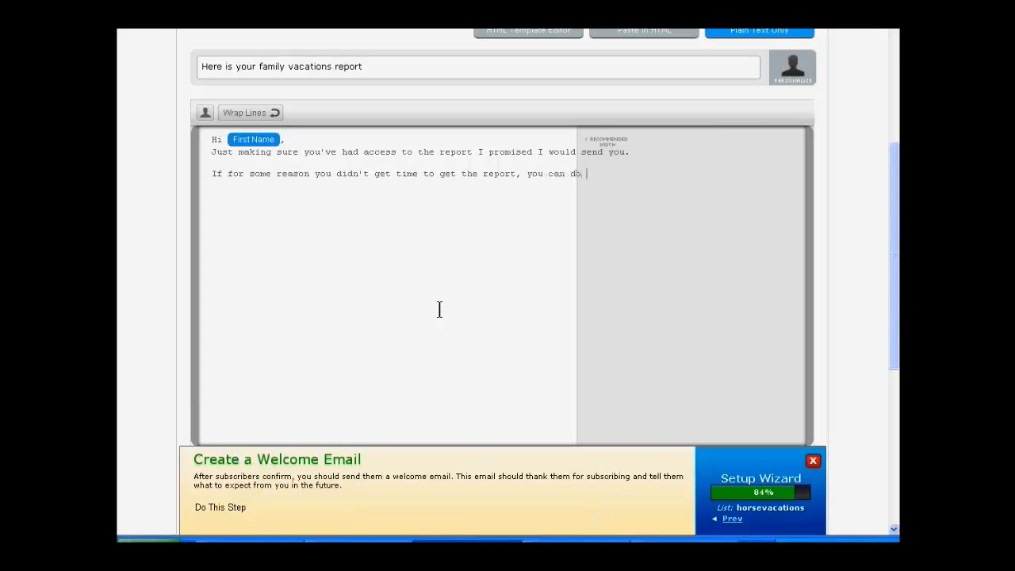
{"action": "key", "text": "BackSpace"}
{"action": "type", "text": " so here:"}
Step: Add the placeholder link "http:(thank you page)" on the line directly below
{"action": "key", "text": "Return"}
{"action": "type", "text": "H"}
{"action": "key", "text": "BackSpace"}
{"action": "type", "text": "http"}
{"action": "type", "text": ":"}
{"action": "type", "text": " /"}
{"action": "key", "text": "BackSpace"}
{"action": "type", "text": "/thank you page"}
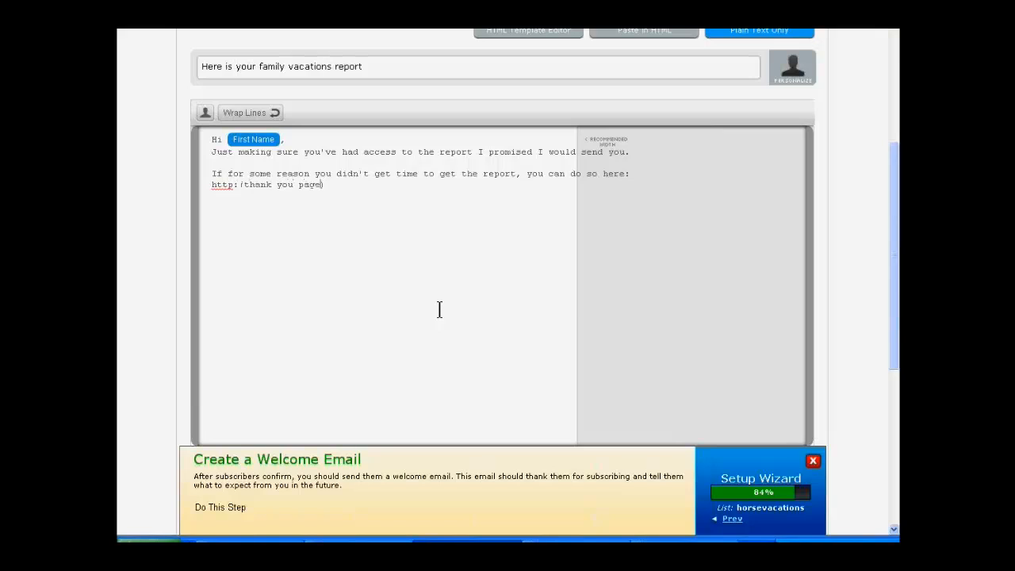
Step: Begin a new paragraph with "Thank you for your interest. I've got some great information to share"
{"action": "key", "text": "Return"}
{"action": "key", "text": "Return"}
{"action": "type", "text": "Thank you for your interest"}
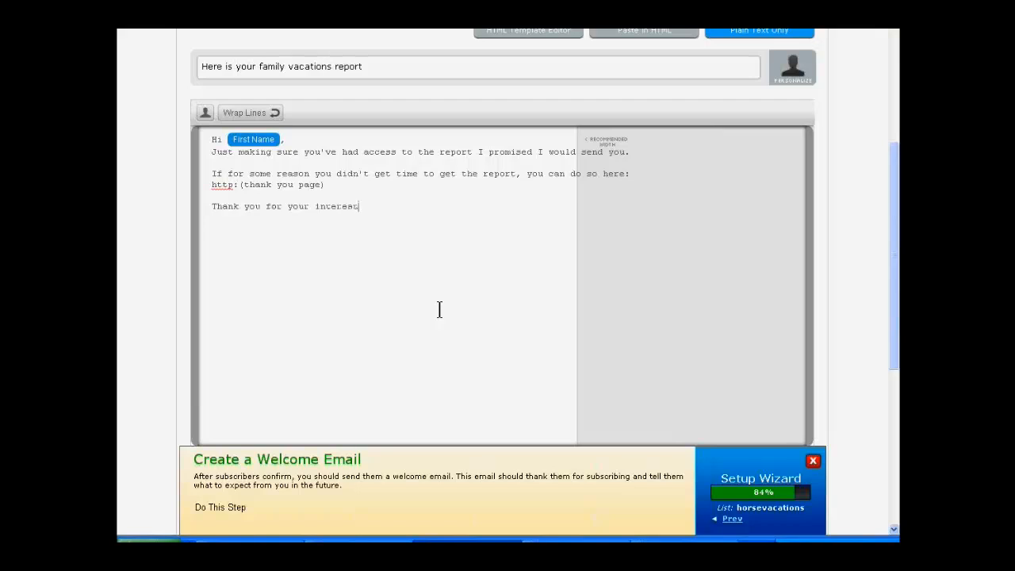
{"action": "type", "text": ". I've got some great information to "}
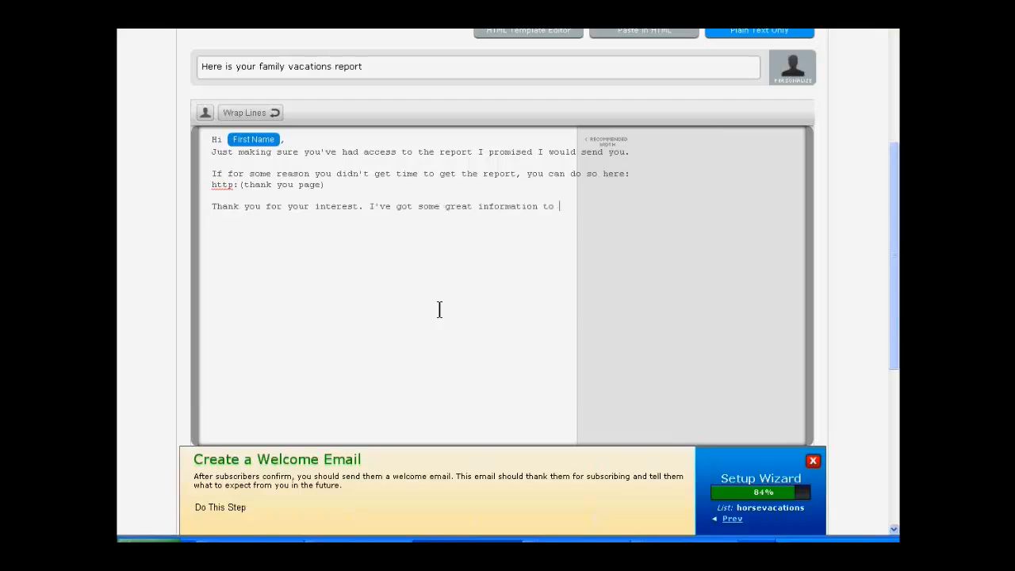
{"action": "type", "text": "share with you and I really want to g"}
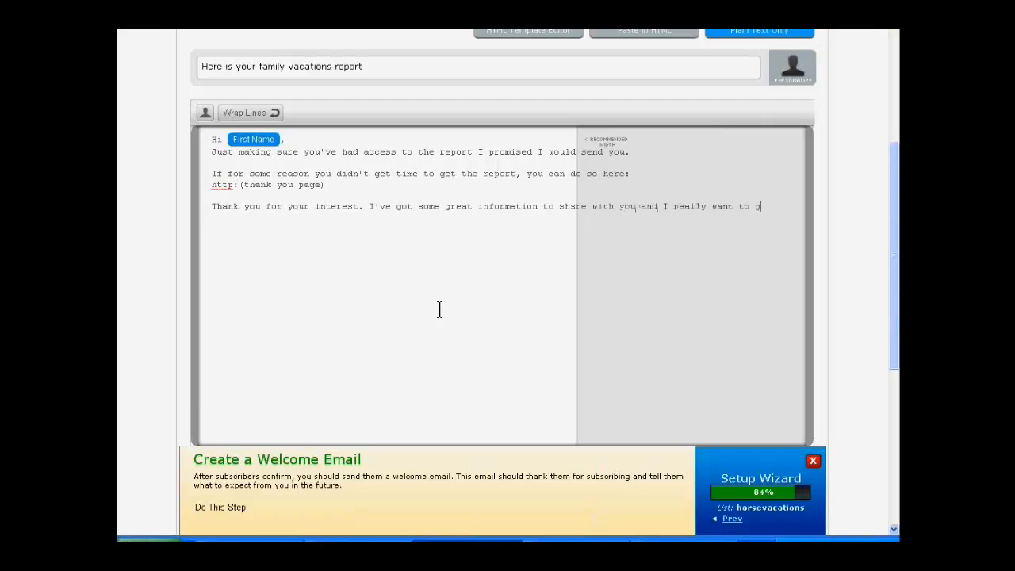
{"action": "type", "text": "et the best vacation for you and "}
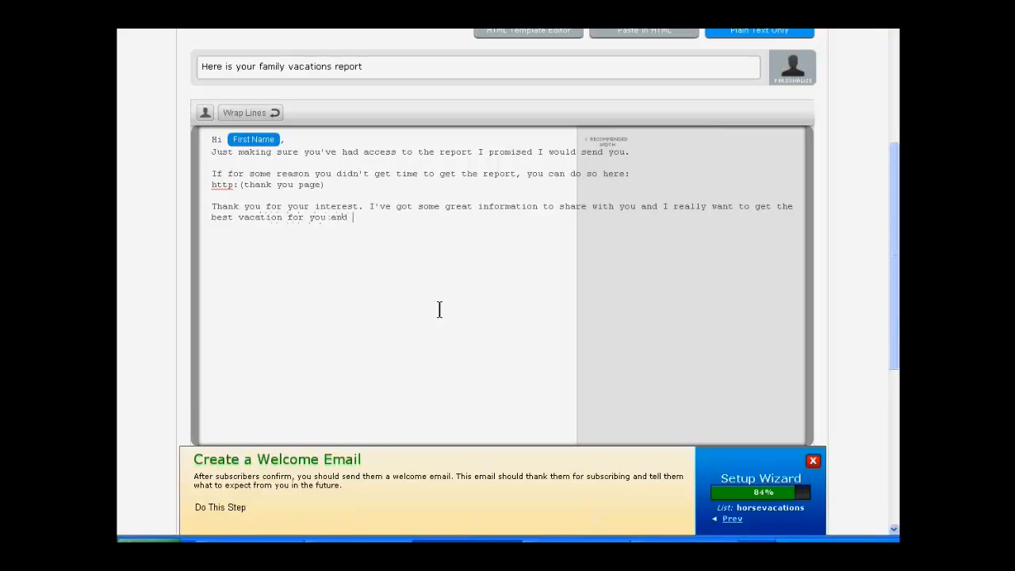
{"action": "type", "text": "your family."}
Step: Finish the sentence with ", after all, having a great holiday is one of the most important things in life."
{"action": "type", "text": "after all, havin"}
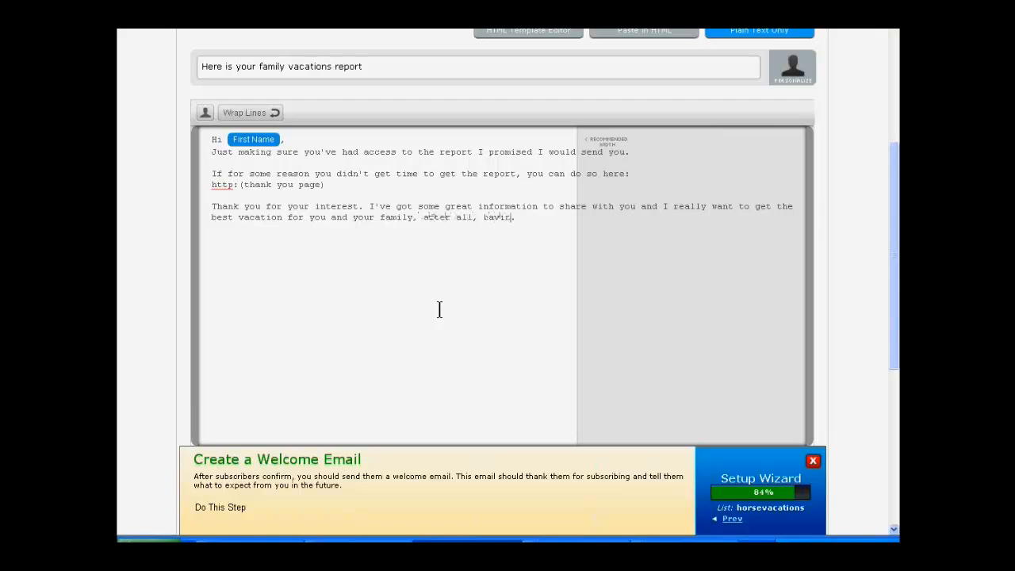
{"action": "type", "text": "g a great holiday is one of the most imp"}
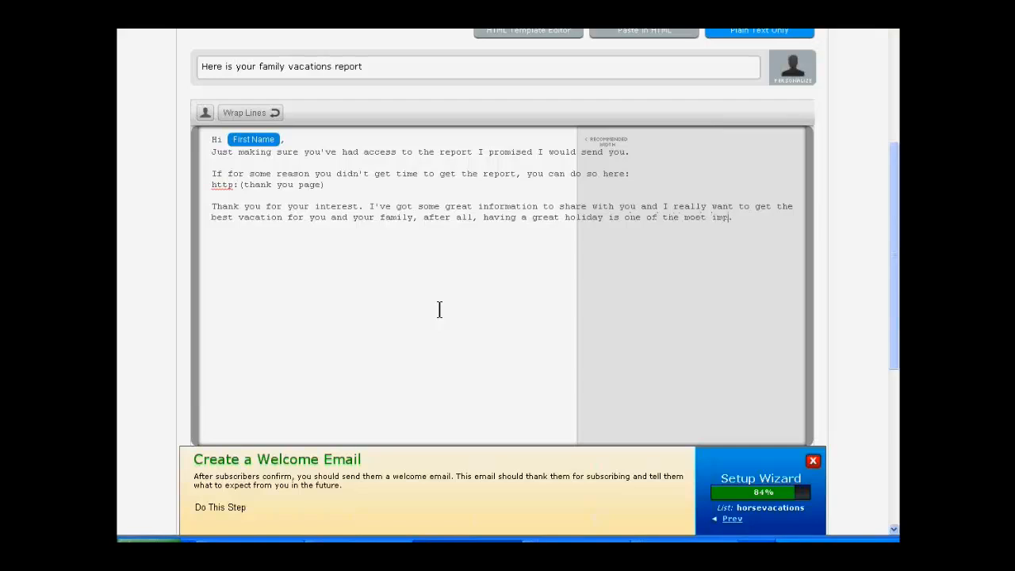
{"action": "type", "text": "ortant things in life."}
Step: Add a separate paragraph "If there is anything I can help you with please get back in touch with me."
{"action": "key", "text": "Return"}
{"action": "key", "text": "Return"}
{"action": "type", "text": "If there is s"}
{"action": "type", "text": "nything y"}
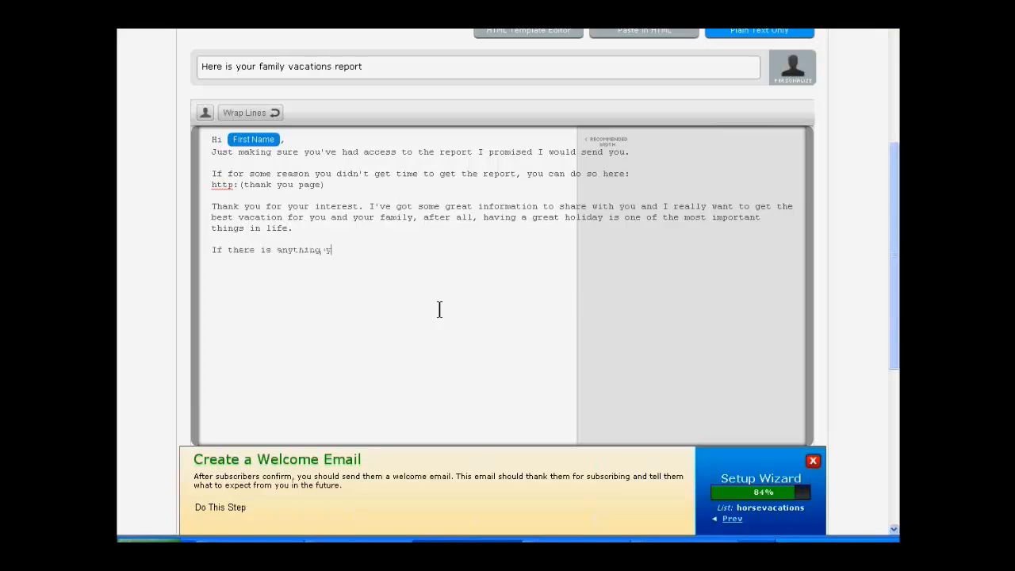
{"action": "key", "text": "BackSpace"}
{"action": "type", "text": "I can help you wil"}
{"action": "type", "text": "h please get back in"}
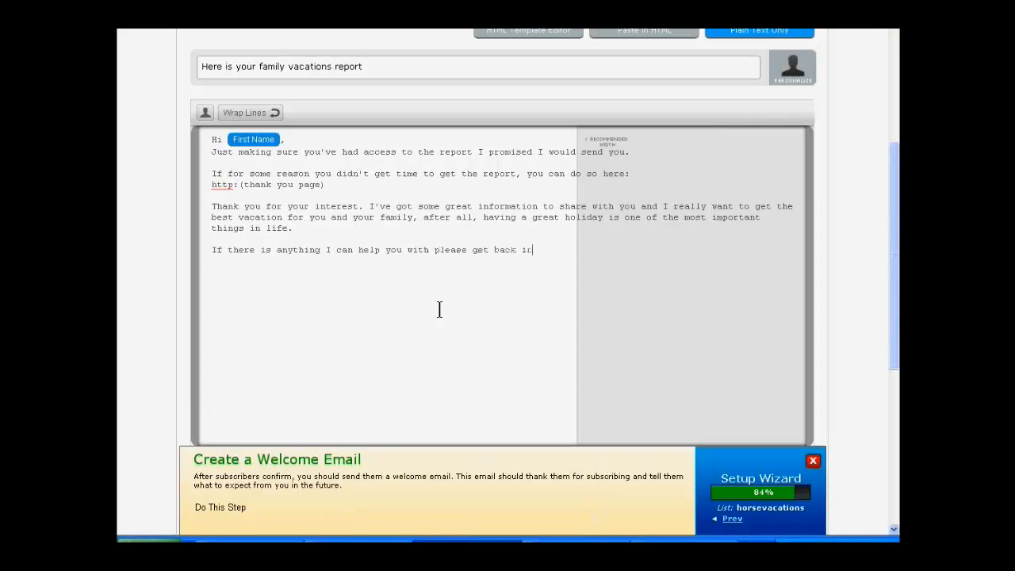
{"action": "type", "text": " touch with me."}
Step: Sign off with "Warmest," and the sender's first name on the line below it, and save the message
{"action": "key", "text": "Return"}
{"action": "type", "text": "Lucind"}
{"action": "key", "text": "BackSpace"}
{"action": "key", "text": "BackSpace"}
{"action": "key", "text": "BackSpace"}
{"action": "key", "text": "BackSpace"}
{"action": "key", "text": "BackSpace"}
{"action": "key", "text": "BackSpace"}
{"action": "type", "text": "Warmeet, Lucinda"}
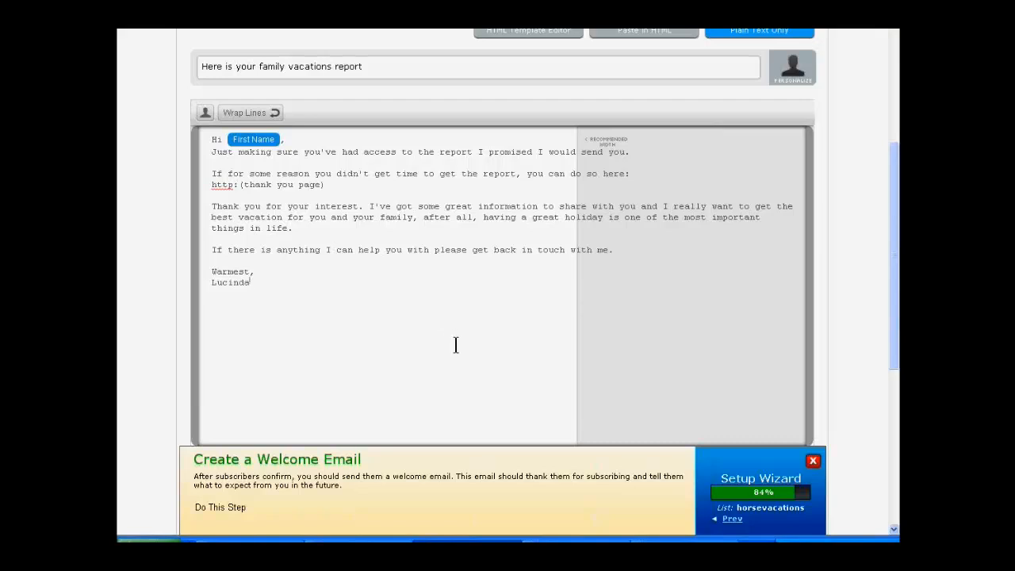
{"action": "scroll", "coordinate": [455, 349], "scroll_direction": "down", "scroll_amount": 5}
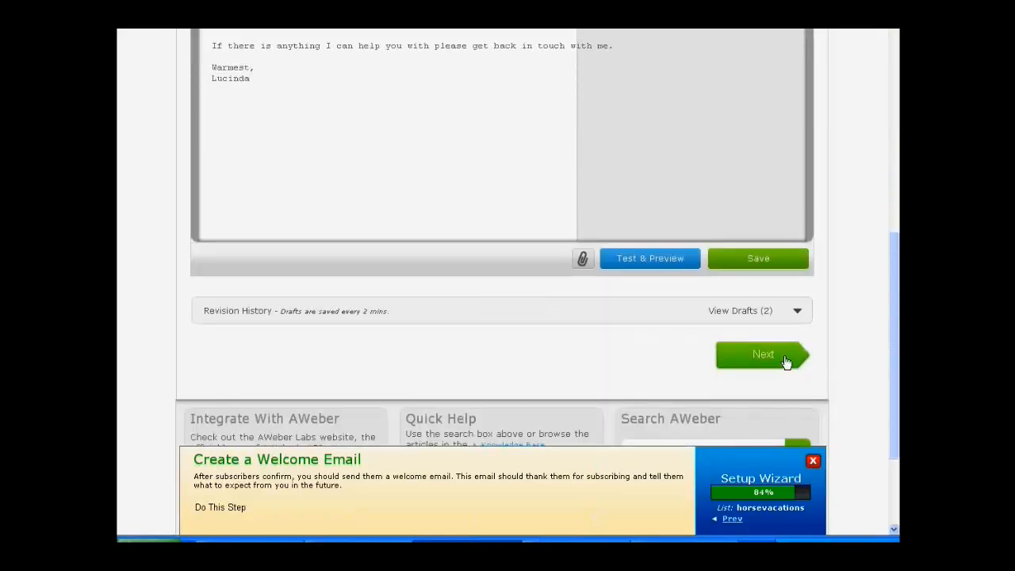
{"action": "left_click", "coordinate": [753, 262]}
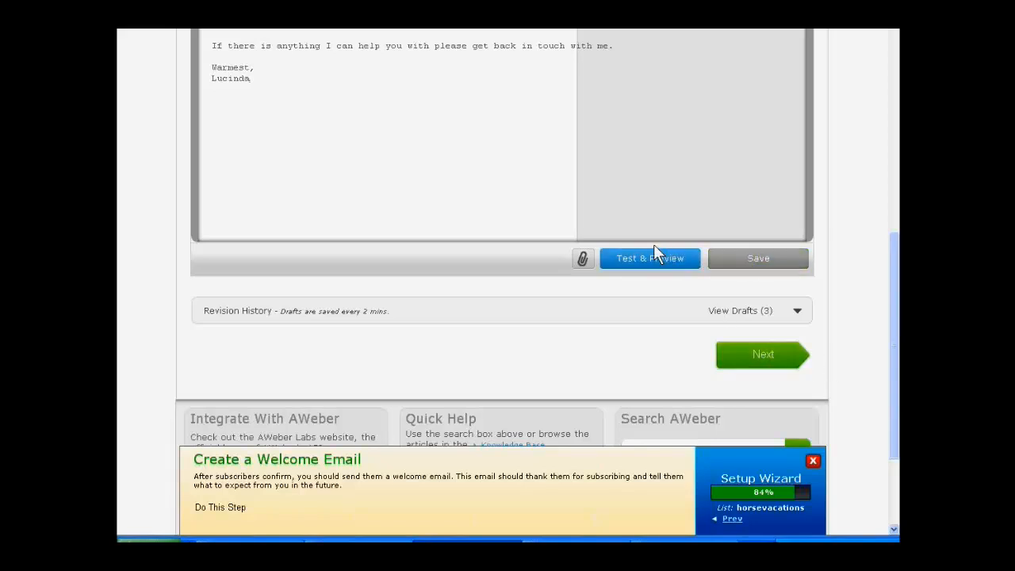
Step: Open the message's test preview and fill in the test recipient's email address
{"action": "left_click", "coordinate": [638, 262]}
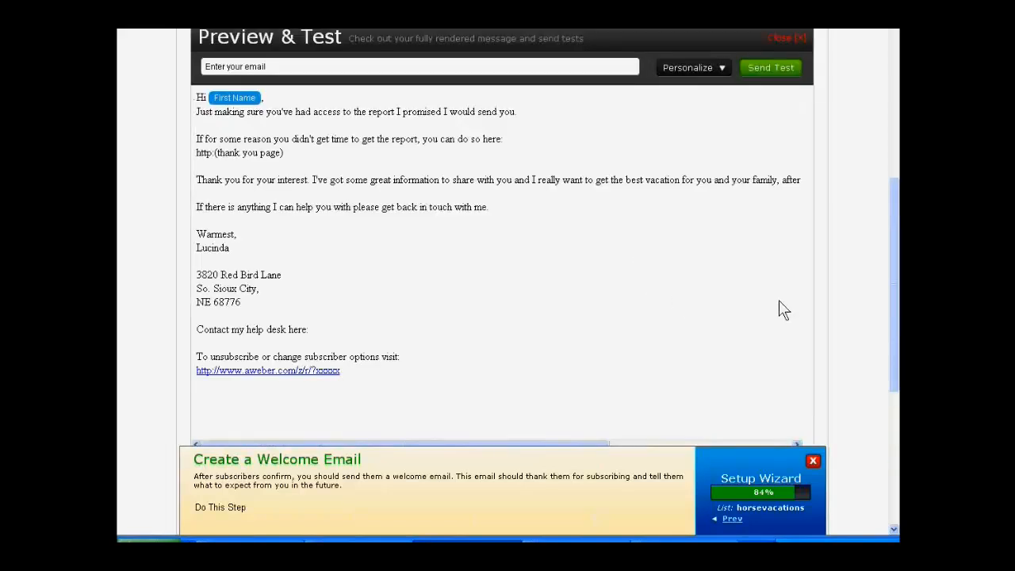
{"action": "left_click", "coordinate": [464, 71]}
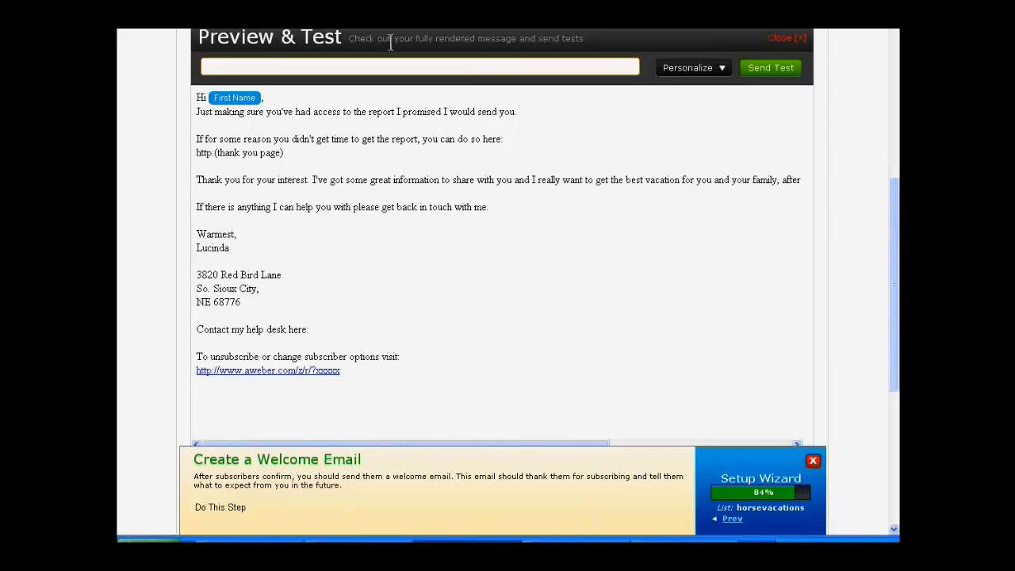
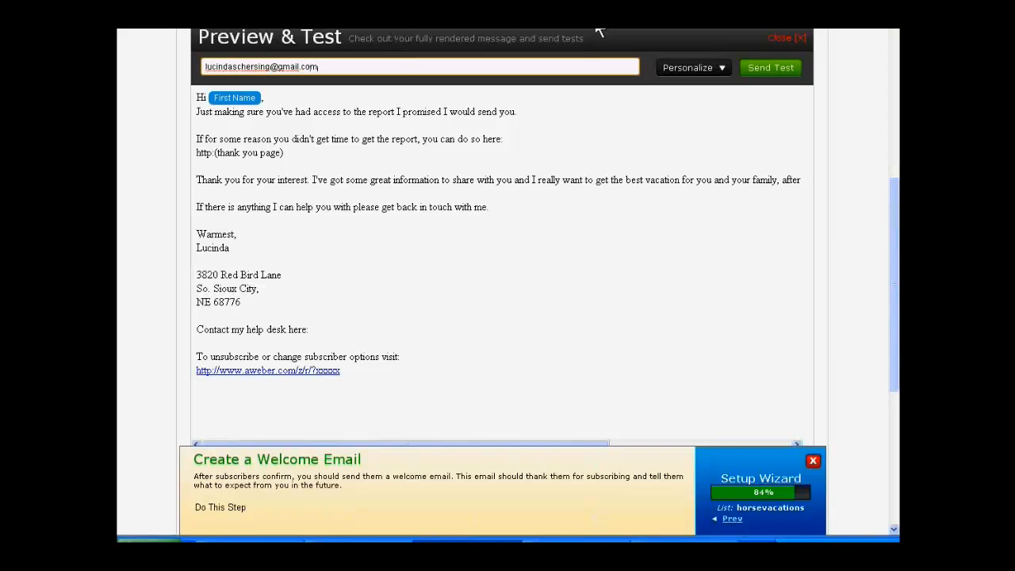
Step: Personalize the test message with the recipient's first name and send the test
{"action": "left_click", "coordinate": [697, 69]}
{"action": "left_click", "coordinate": [678, 107]}
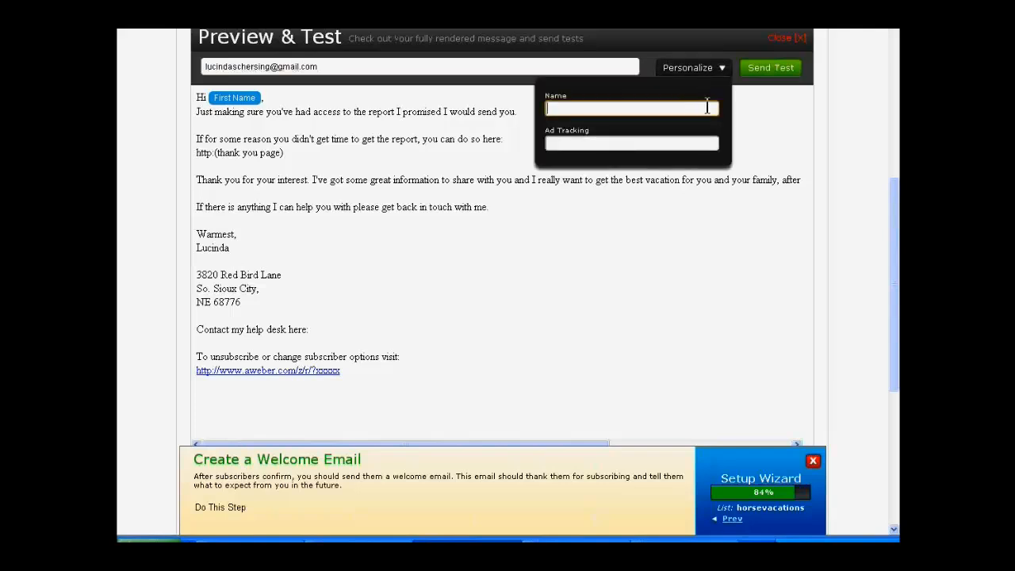
{"action": "type", "text": "Lucinda"}
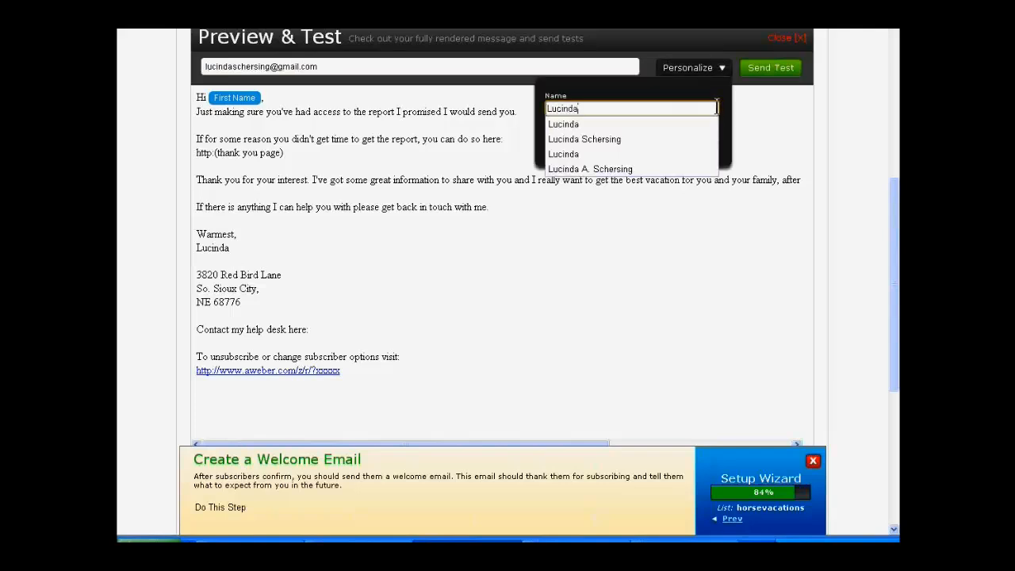
{"action": "left_click", "coordinate": [800, 147]}
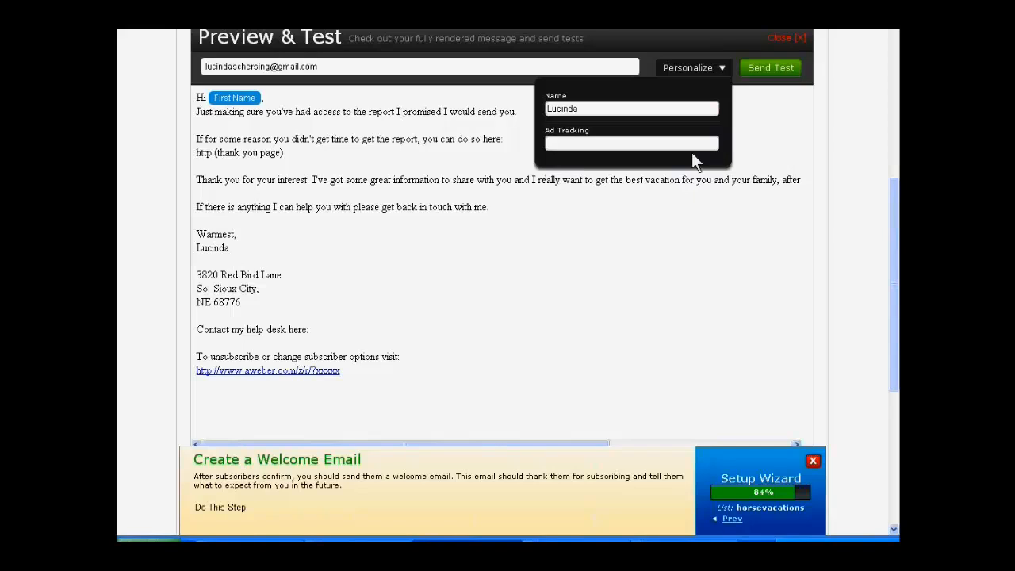
{"action": "left_click", "coordinate": [751, 69]}
Step: Proceed to the welcome email's click tracking settings, and save and exit the message
{"action": "scroll", "coordinate": [771, 231], "scroll_direction": "down", "scroll_amount": 4}
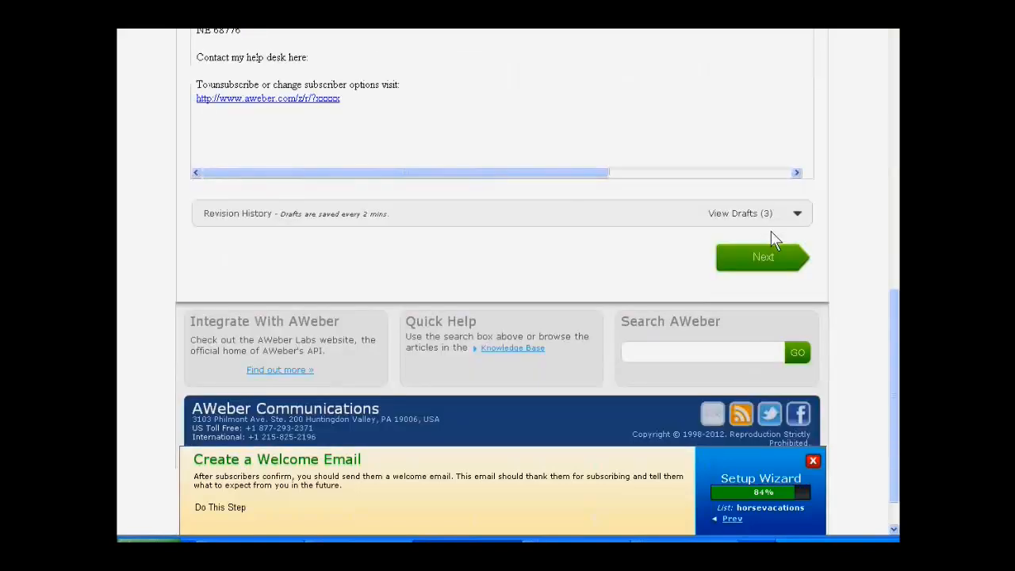
{"action": "scroll", "coordinate": [608, 275], "scroll_direction": "up", "scroll_amount": 1}
{"action": "left_click", "coordinate": [743, 324]}
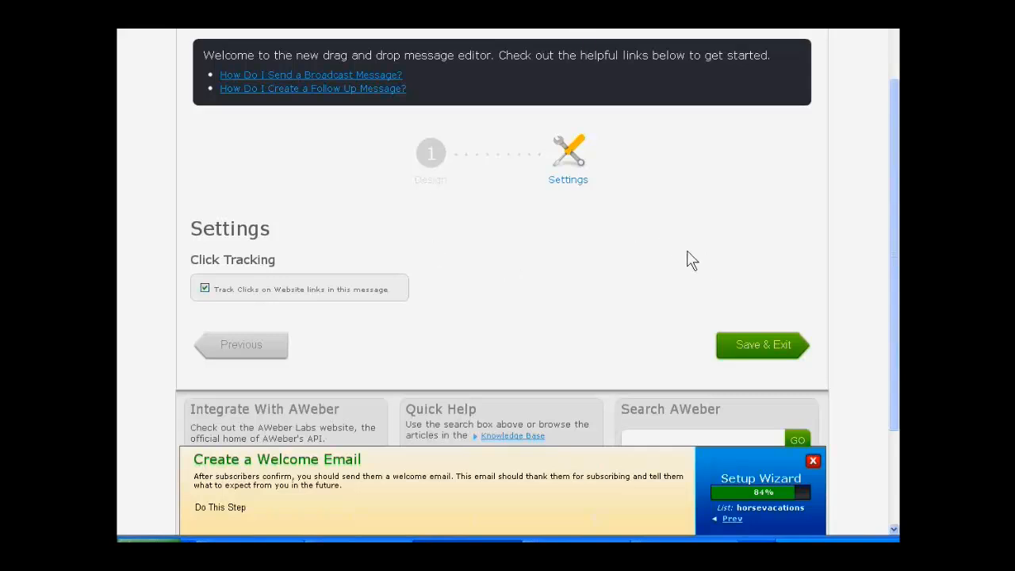
{"action": "scroll", "coordinate": [689, 260], "scroll_direction": "up", "scroll_amount": 2}
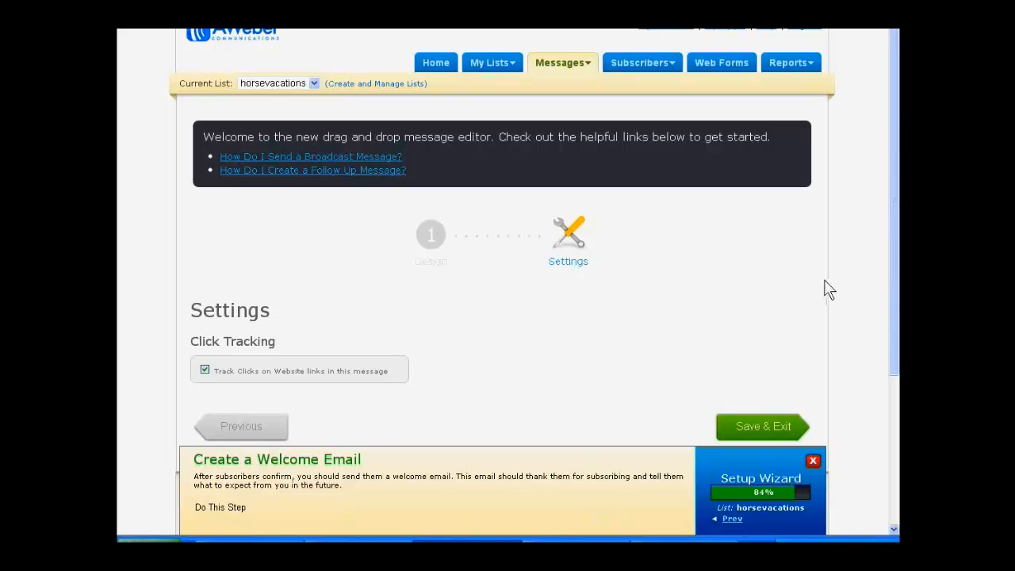
{"action": "scroll", "coordinate": [824, 288], "scroll_direction": "down", "scroll_amount": 2}
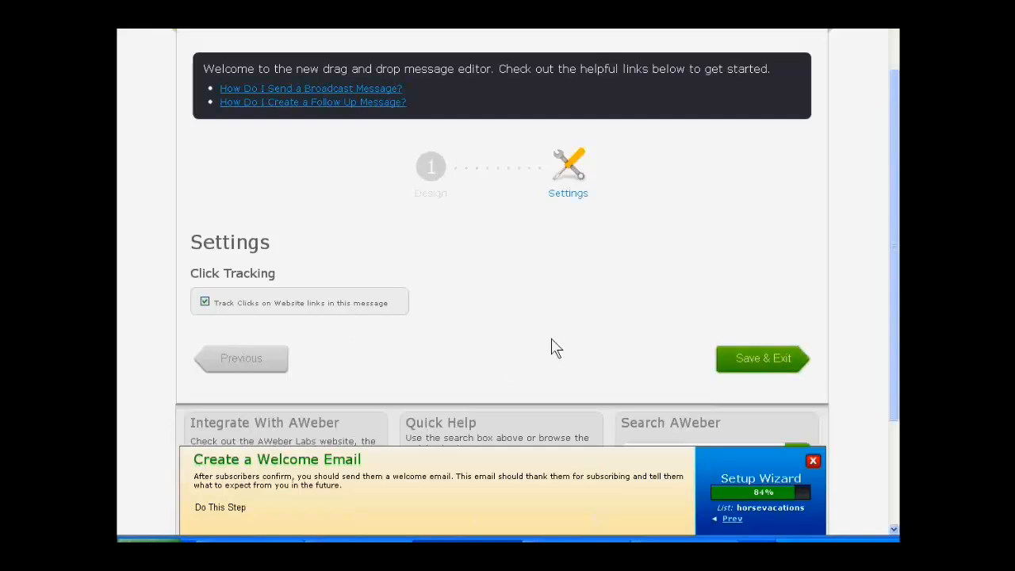
{"action": "left_click", "coordinate": [752, 359]}
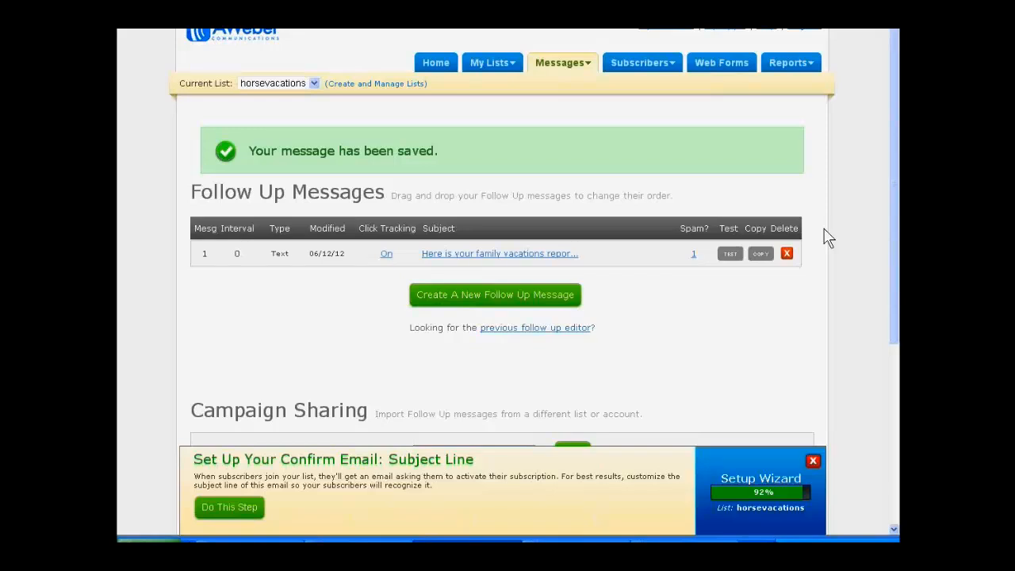
Step: Reopen the saved follow-up message and change its subject to "Here is your family vacation ideas"
{"action": "left_click", "coordinate": [466, 255]}
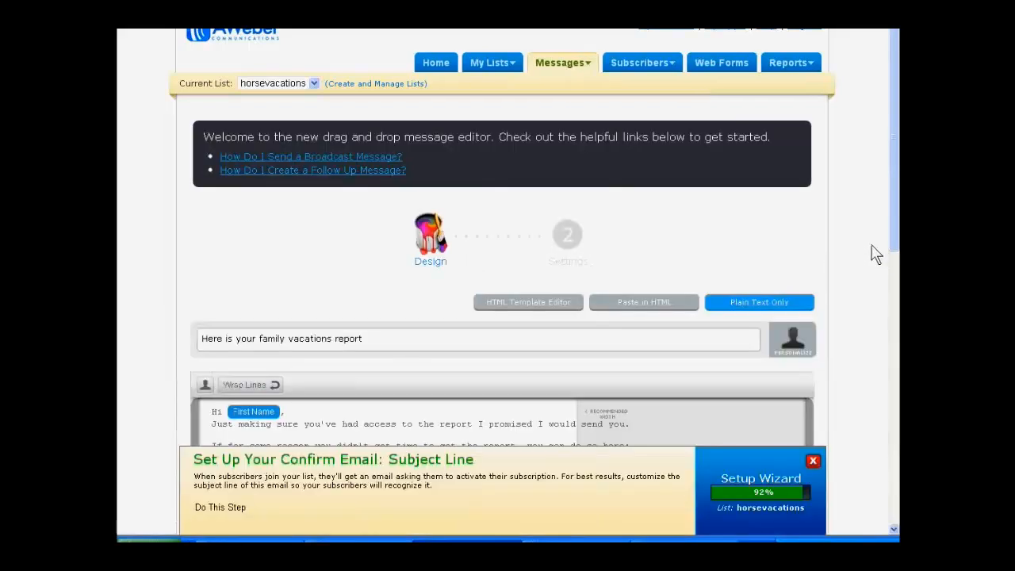
{"action": "scroll", "coordinate": [867, 246], "scroll_direction": "down", "scroll_amount": 5}
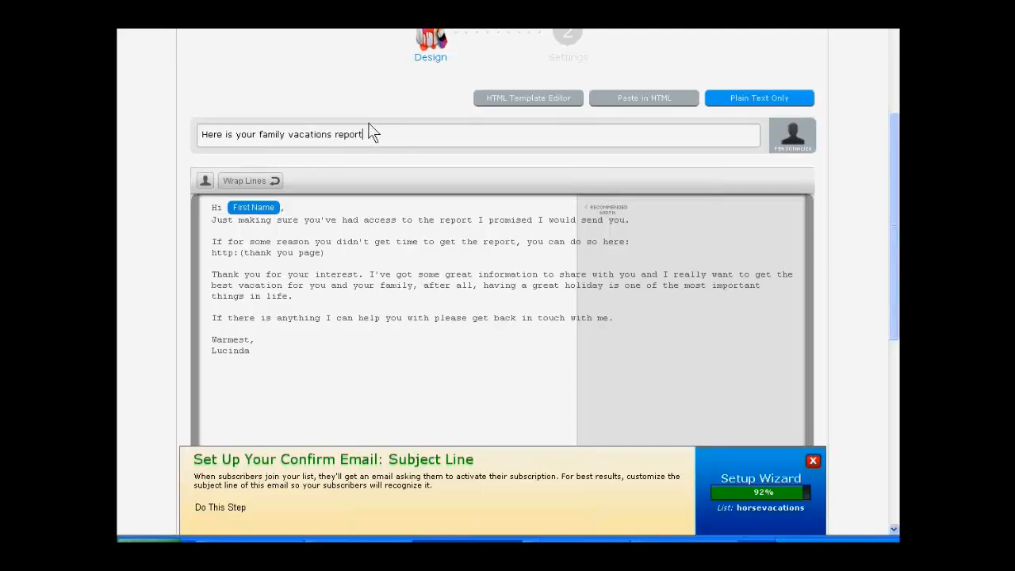
{"action": "key", "text": "BackSpace"}
{"action": "key", "text": "BackSpace"}
{"action": "key", "text": "BackSpace"}
{"action": "key", "text": "BackSpace"}
{"action": "key", "text": "BackSpace"}
{"action": "key", "text": "BackSpace"}
{"action": "key", "text": "BackSpace"}
{"action": "key", "text": "BackSpace"}
{"action": "type", "text": "ideas"}
Step: Go through to the message settings, and save and exit the message with its edited subject
{"action": "scroll", "coordinate": [860, 202], "scroll_direction": "down", "scroll_amount": 3}
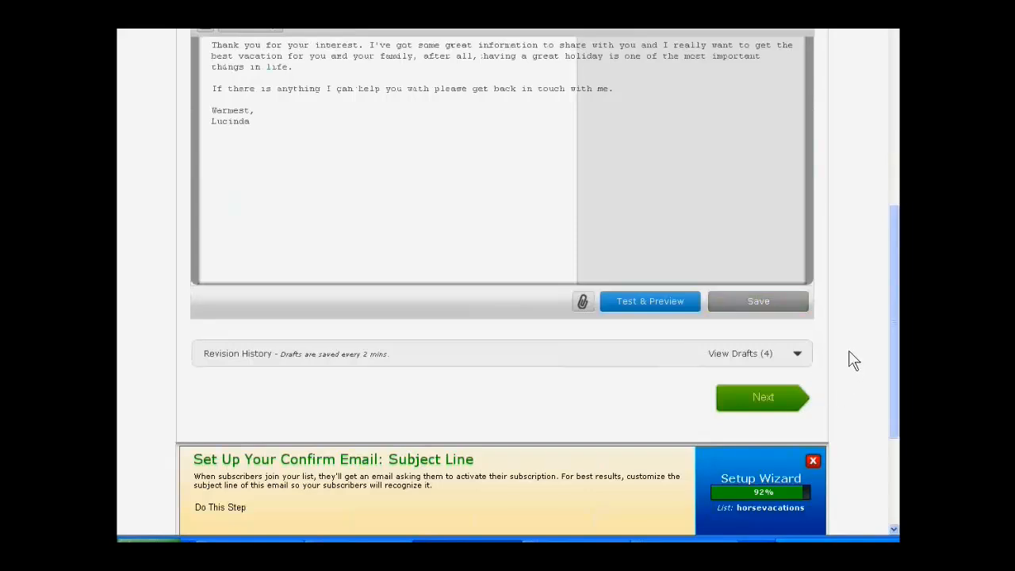
{"action": "scroll", "coordinate": [852, 359], "scroll_direction": "up", "scroll_amount": 2}
{"action": "scroll", "coordinate": [852, 357], "scroll_direction": "down", "scroll_amount": 3}
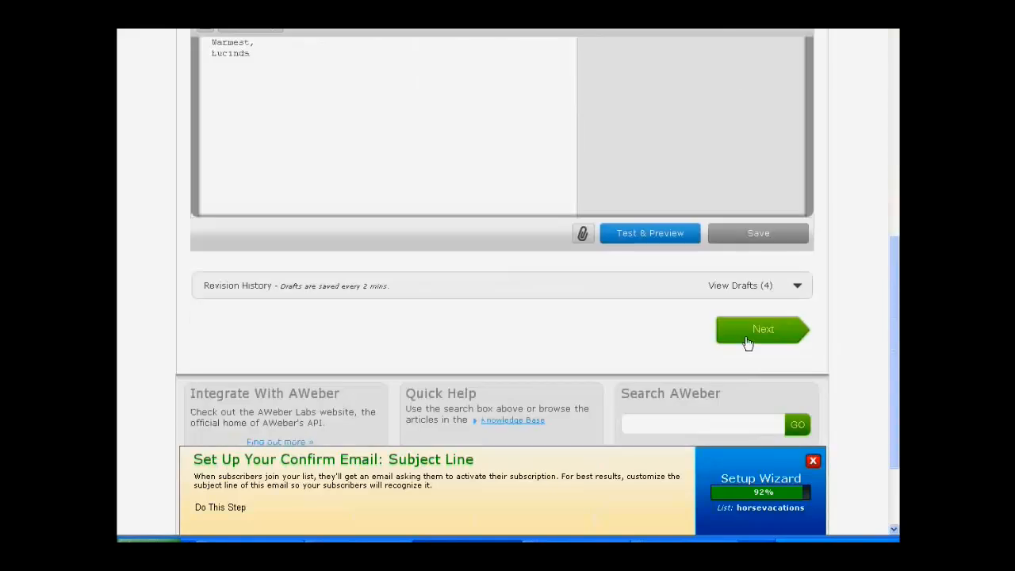
{"action": "left_click", "coordinate": [747, 341]}
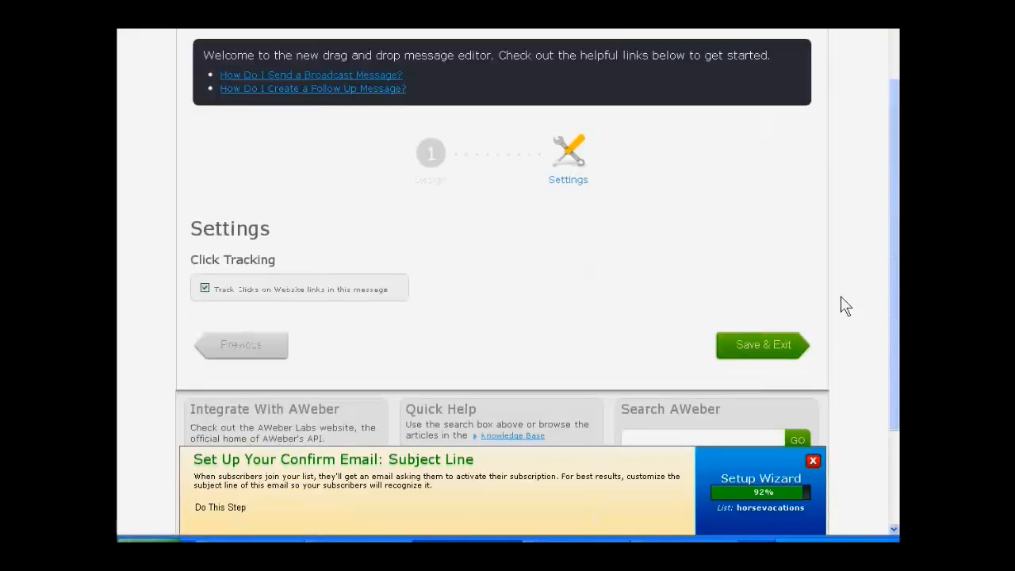
{"action": "left_click", "coordinate": [756, 346]}
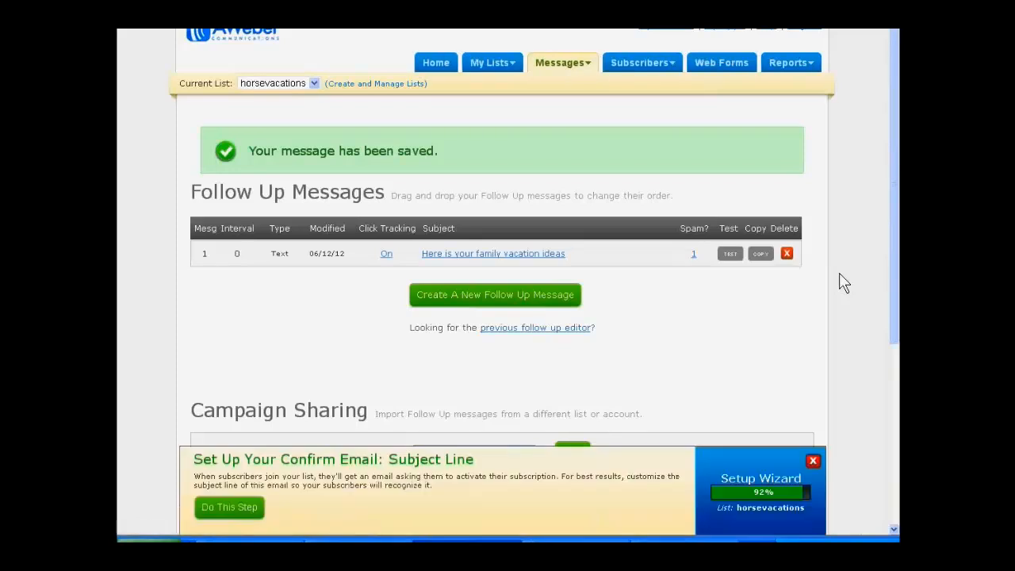
Step: Reopen the follow-up message and replace "report" with "vacation ideas" in its opening sentence
{"action": "left_click", "coordinate": [491, 253]}
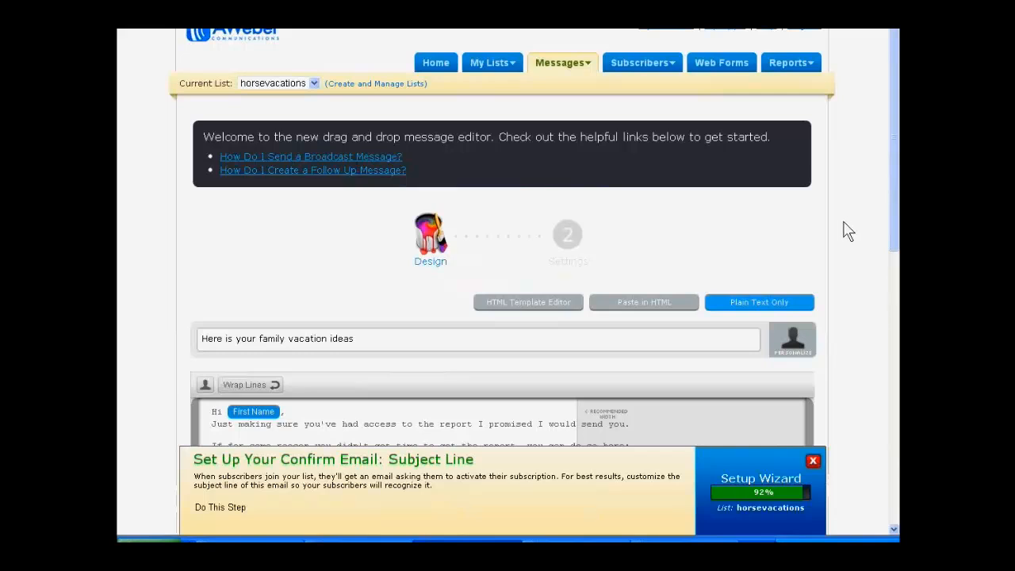
{"action": "scroll", "coordinate": [847, 230], "scroll_direction": "down", "scroll_amount": 5}
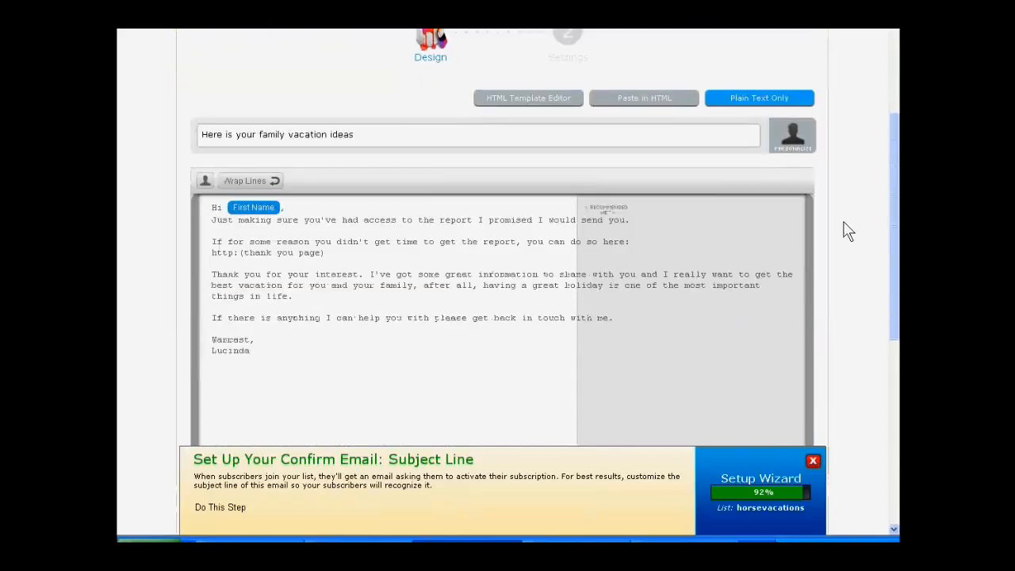
{"action": "scroll", "coordinate": [846, 230], "scroll_direction": "down", "scroll_amount": 2}
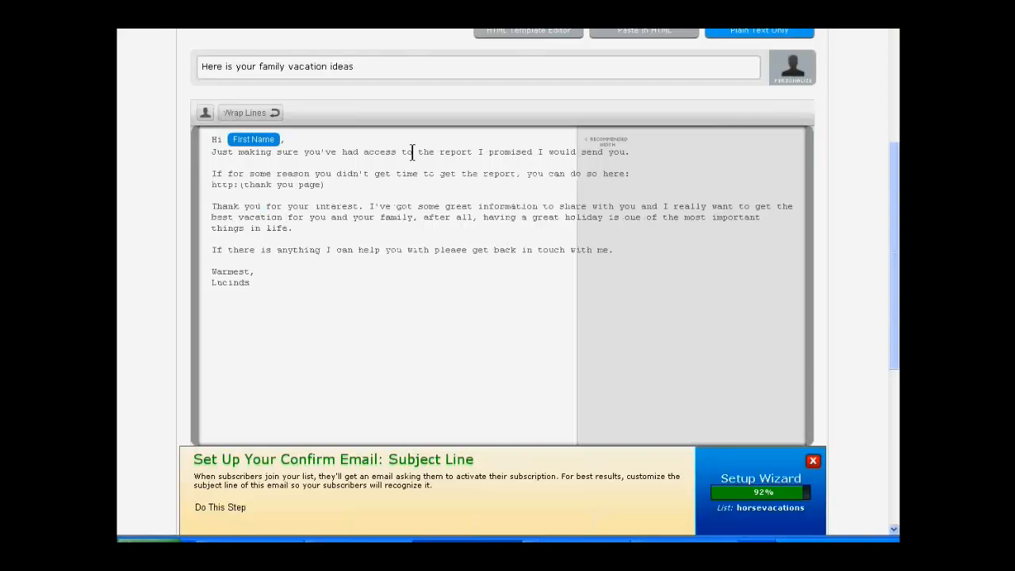
{"action": "left_click", "coordinate": [436, 152]}
{"action": "type", "text": "idea"}
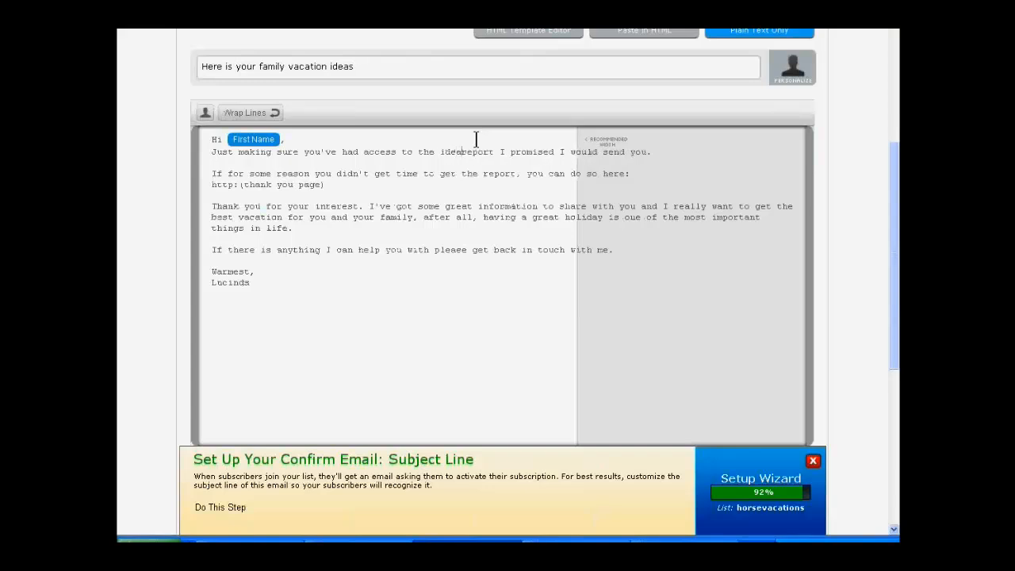
{"action": "type", "text": "s"}
{"action": "key", "text": "Delete"}
{"action": "key", "text": "Delete"}
{"action": "key", "text": "Delete"}
{"action": "key", "text": "Delete"}
{"action": "key", "text": "Delete"}
{"action": "key", "text": "Delete"}
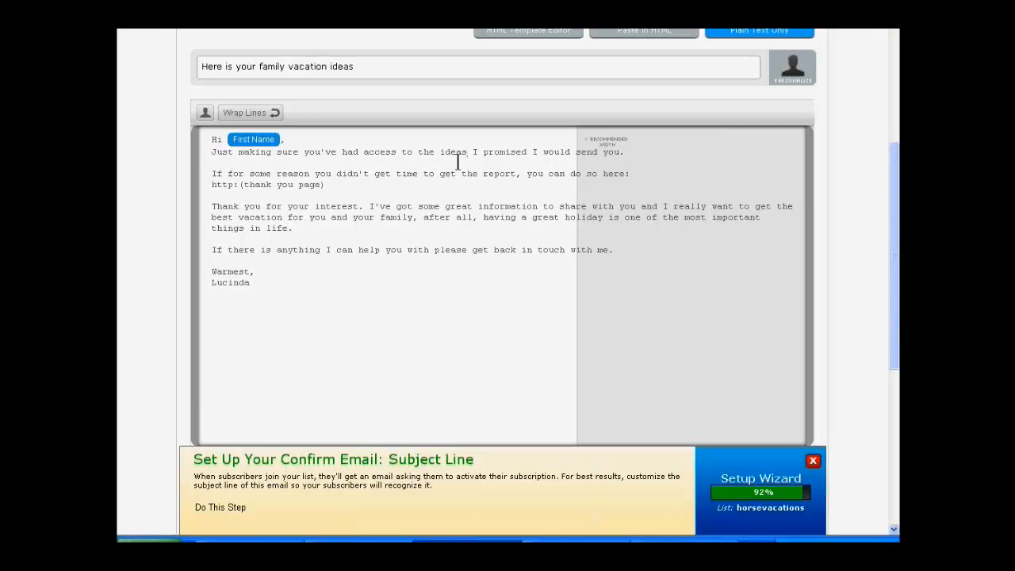
{"action": "left_click", "coordinate": [442, 153]}
{"action": "type", "text": "vacation"}
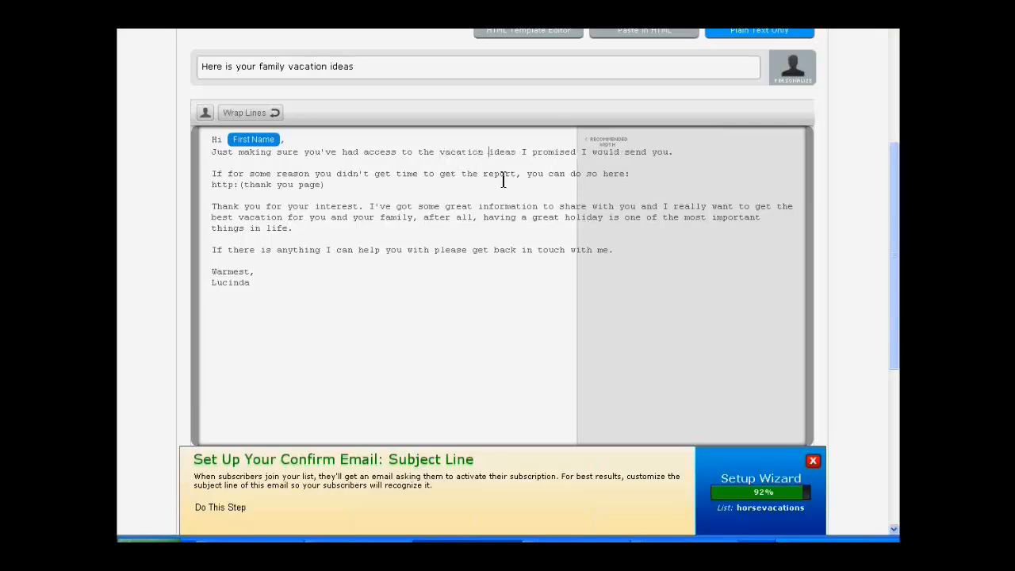
Step: Replace "the report" with "it" in the sentence about not having had time to get it
{"action": "left_click", "coordinate": [656, 269]}
{"action": "left_click", "coordinate": [482, 173]}
{"action": "key", "text": "Delete"}
{"action": "key", "text": "Delete"}
{"action": "key", "text": "Delete"}
{"action": "key", "text": "Delete"}
{"action": "key", "text": "Delete"}
{"action": "key", "text": "Delete"}
{"action": "type", "text": "i"}
{"action": "key", "text": "Delete"}
{"action": "key", "text": "Delete"}
{"action": "key", "text": "Delete"}
{"action": "left_click", "coordinate": [320, 341]}
Step: Save the reworded message, go through to its settings, and save and exit
{"action": "scroll", "coordinate": [288, 312], "scroll_direction": "down", "scroll_amount": 3}
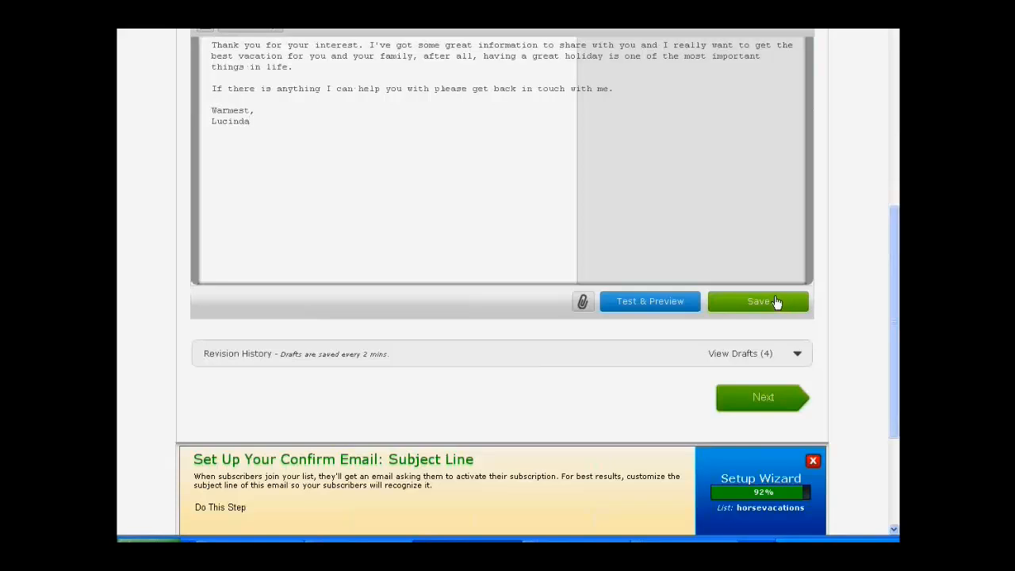
{"action": "left_click", "coordinate": [776, 301]}
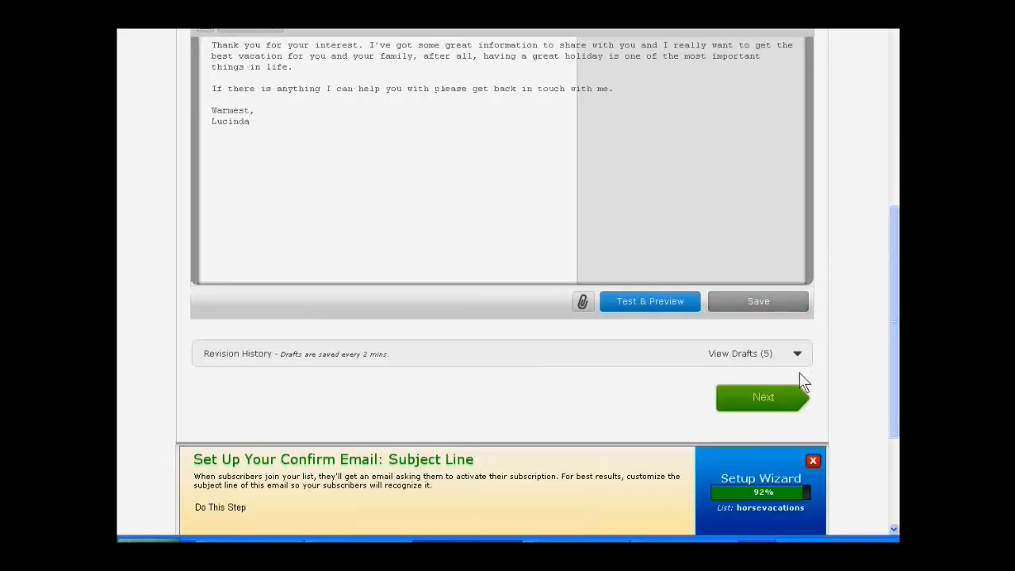
{"action": "left_click", "coordinate": [771, 401]}
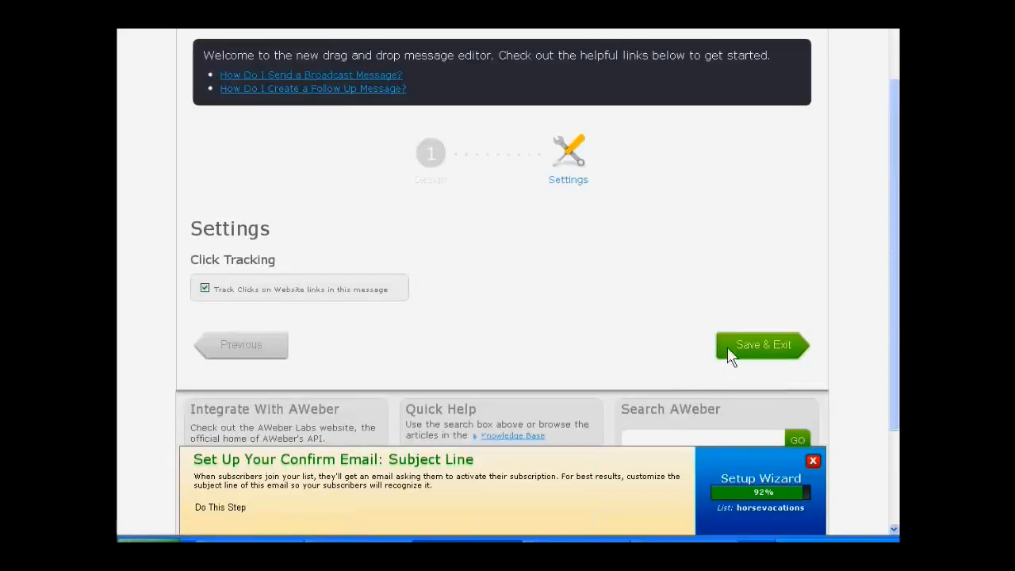
{"action": "left_click", "coordinate": [728, 350]}
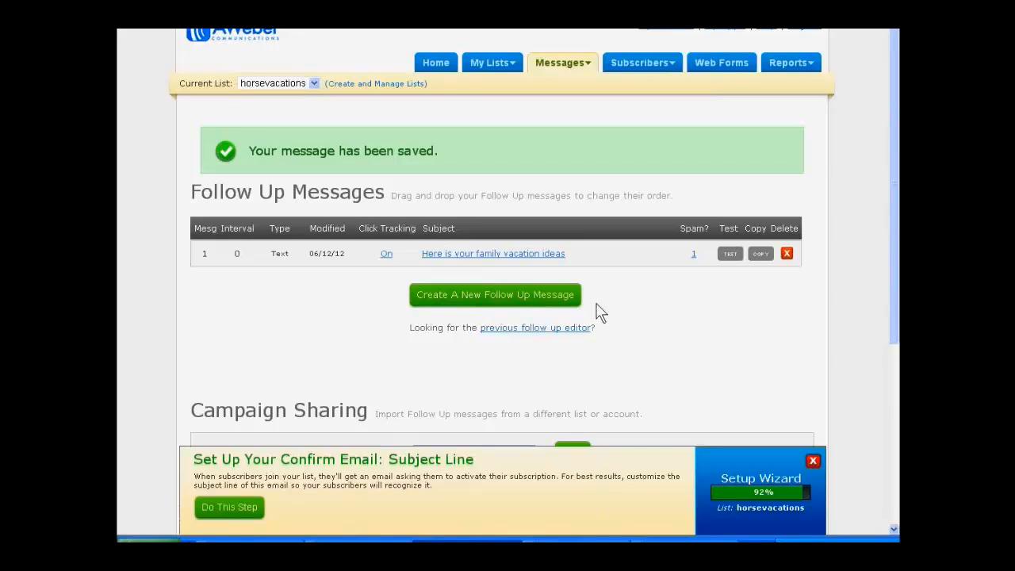
{"action": "left_click", "coordinate": [523, 257]}
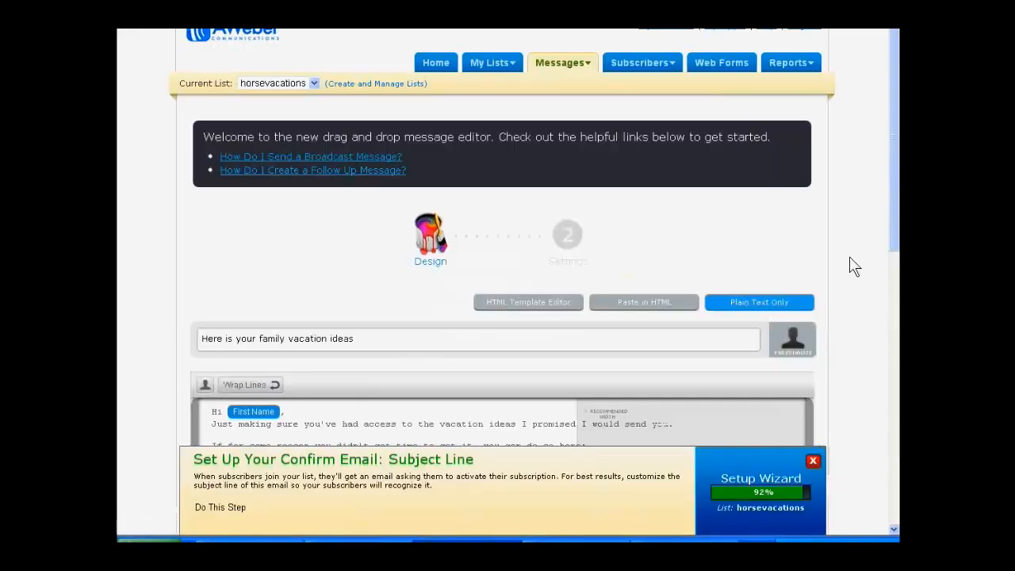
{"action": "scroll", "coordinate": [850, 259], "scroll_direction": "down", "scroll_amount": 5}
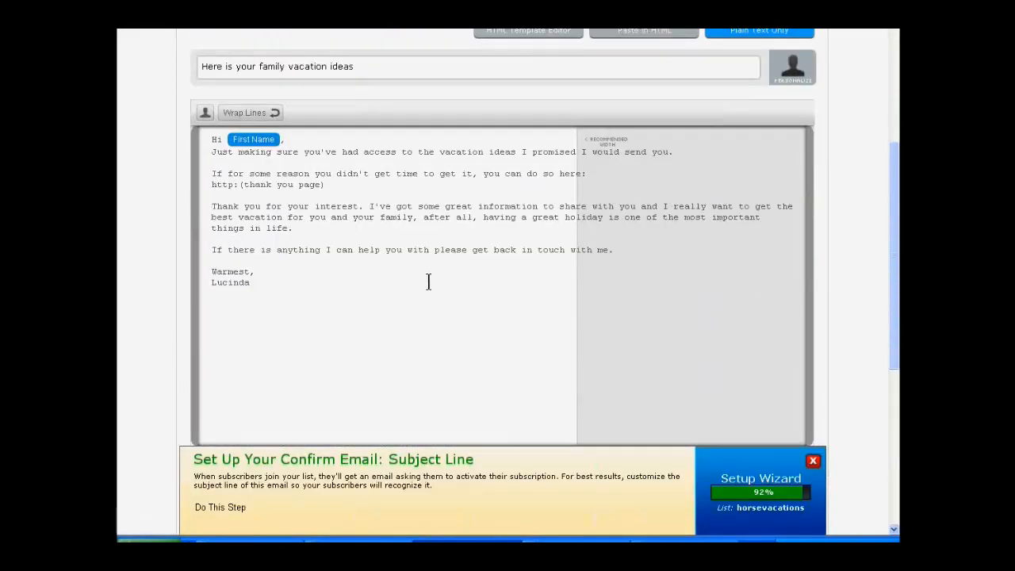
{"action": "left_click", "coordinate": [246, 191]}
{"action": "left_click_drag", "start_coordinate": [240, 185], "coordinate": [327, 186]}
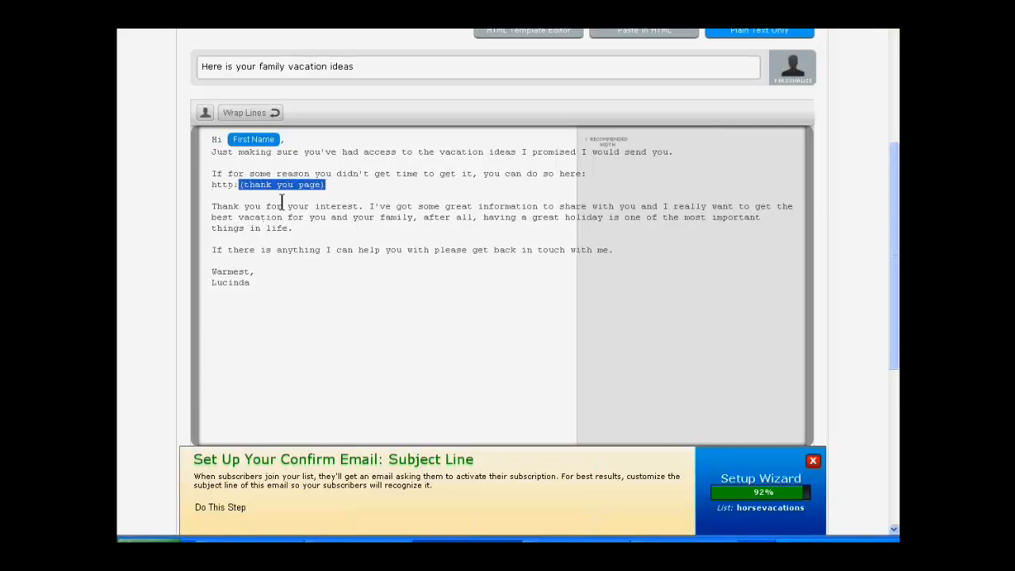
{"action": "key", "text": "BackSpace"}
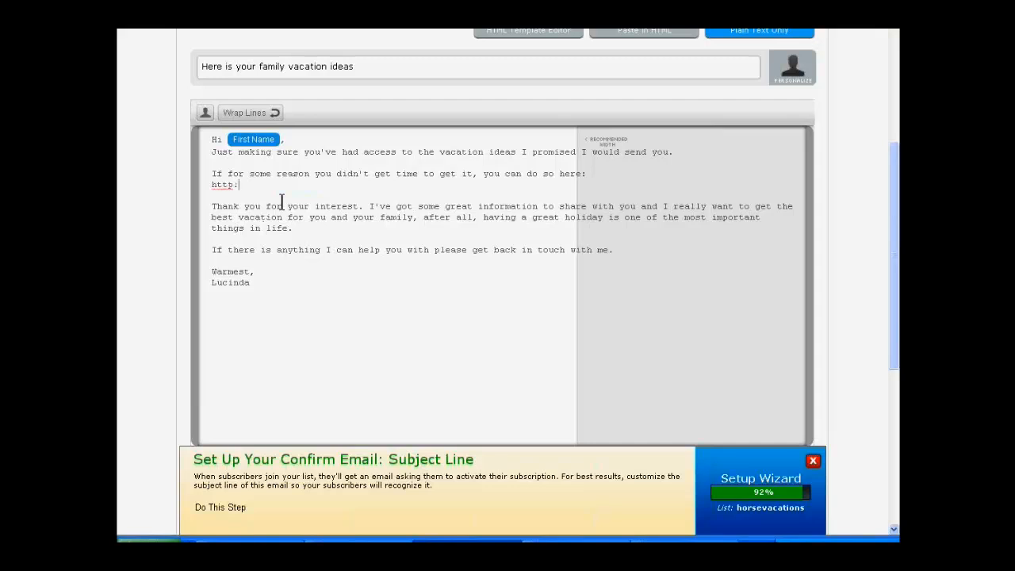
{"action": "type", "text": "be"}
{"action": "key", "text": "BackSpace"}
{"action": "key", "text": "BackSpace"}
{"action": "key", "text": "BackSpace"}
{"action": "type", "text": "://besthorseridingvacationswithlucinda.com"}
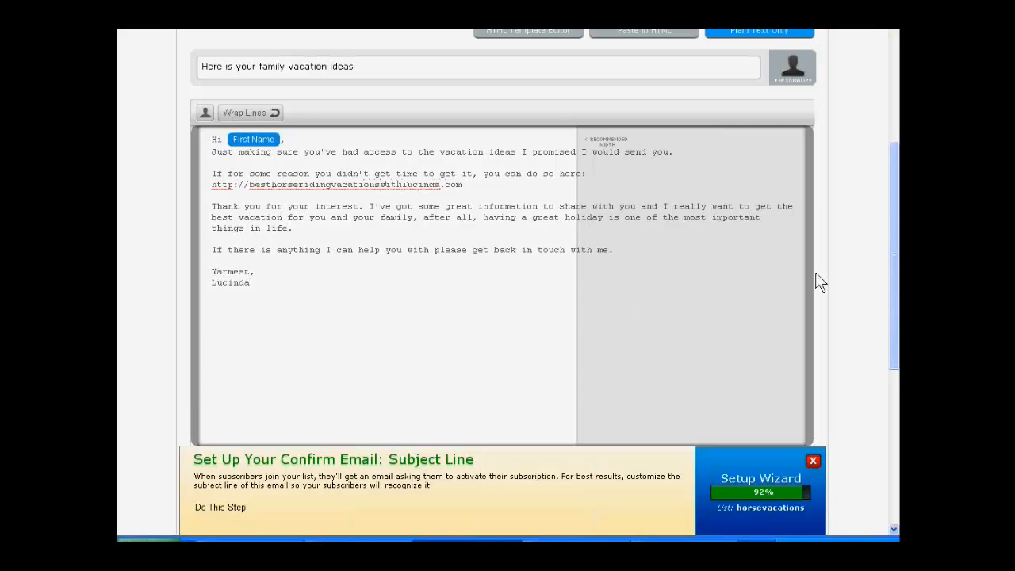
{"action": "left_click", "coordinate": [721, 274]}
Step: Change "great information" to "great ideas" in the paragraph below the link
{"action": "left_click", "coordinate": [479, 210]}
{"action": "type", "text": "vacation "}
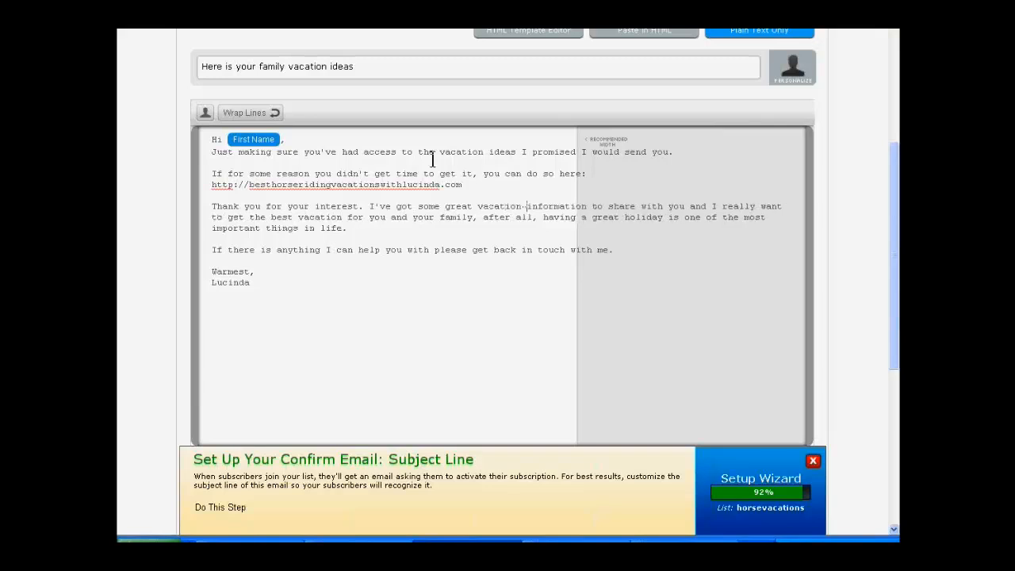
{"action": "type", "text": "ideas"}
{"action": "key", "text": "Delete"}
{"action": "key", "text": "Delete"}
{"action": "key", "text": "Delete"}
{"action": "key", "text": "Delete"}
{"action": "key", "text": "Delete"}
{"action": "key", "text": "Delete"}
{"action": "key", "text": "Delete"}
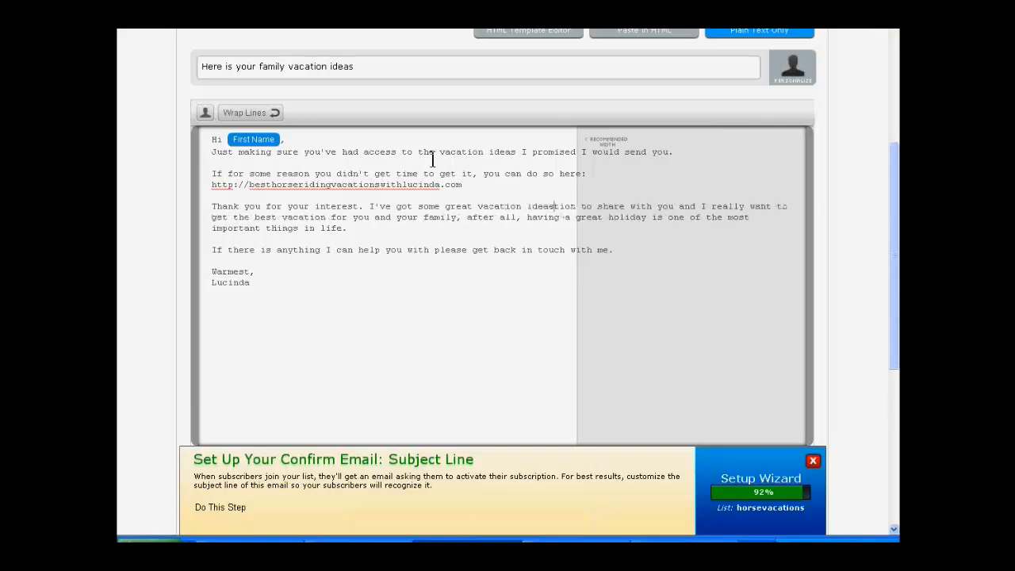
{"action": "key", "text": "Delete"}
{"action": "key", "text": "Delete"}
{"action": "key", "text": "Delete"}
{"action": "key", "text": "Delete"}
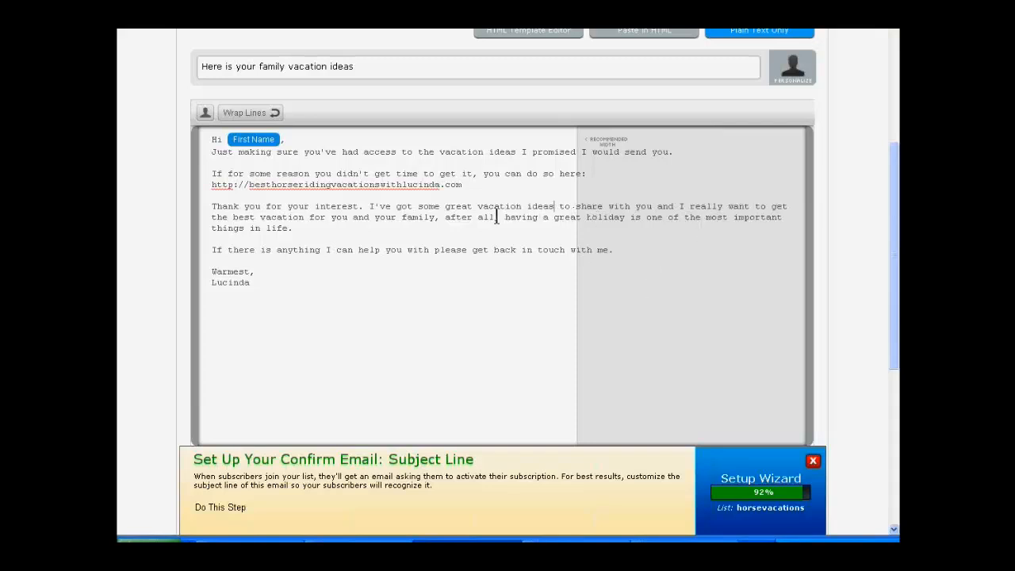
{"action": "left_click_drag", "start_coordinate": [479, 206], "coordinate": [525, 204]}
{"action": "key", "text": "Delete"}
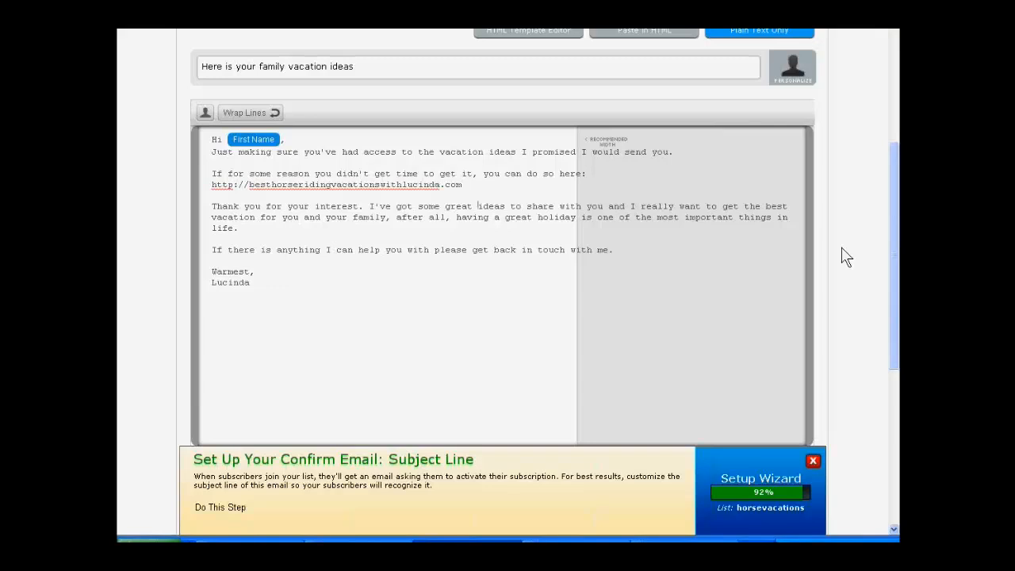
Step: Delete the sentence "Thank you for your interest." from the paragraph below the link
{"action": "scroll", "coordinate": [846, 256], "scroll_direction": "down", "scroll_amount": 1}
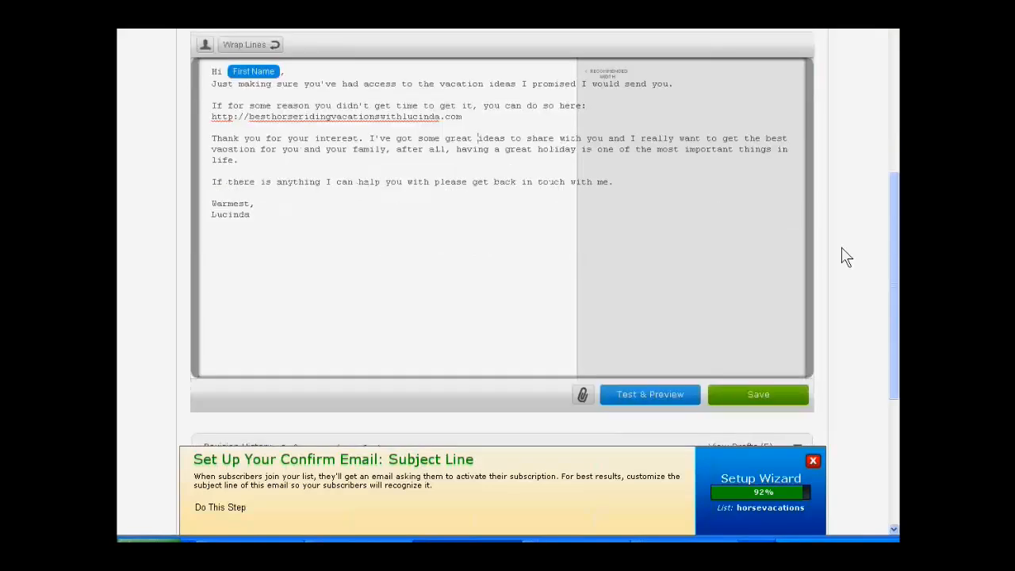
{"action": "left_click_drag", "start_coordinate": [212, 139], "coordinate": [364, 139]}
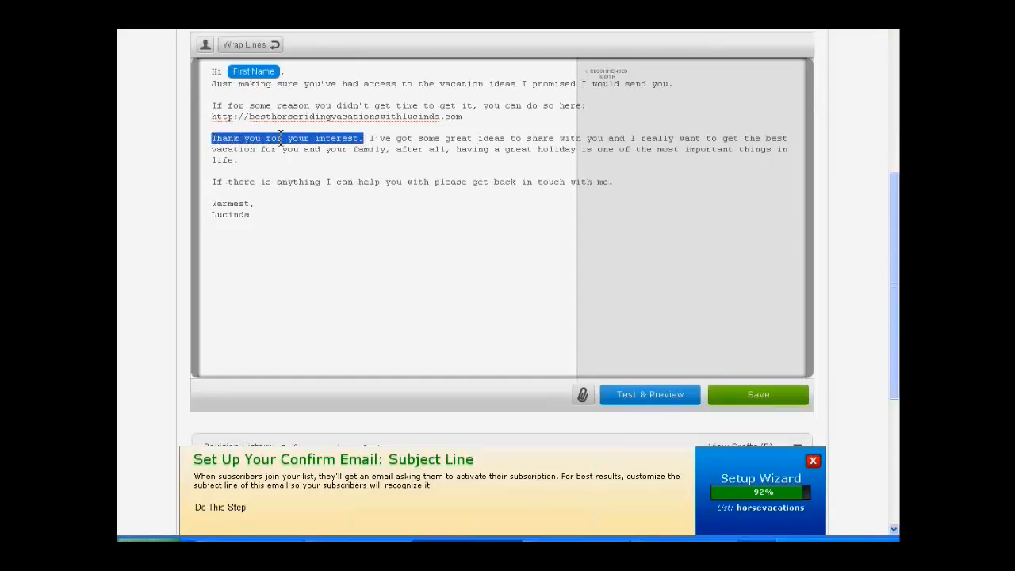
{"action": "key", "text": "Delete"}
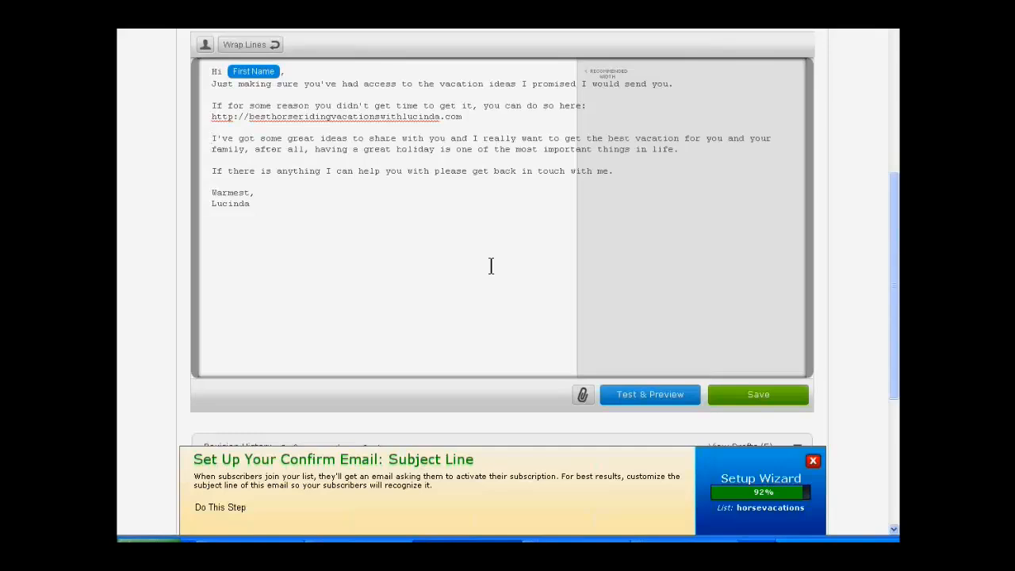
Step: Change "I really want to get" to "I really want you to get" in the paragraph about the best vacation
{"action": "left_click", "coordinate": [564, 140]}
{"action": "type", "text": "you "}
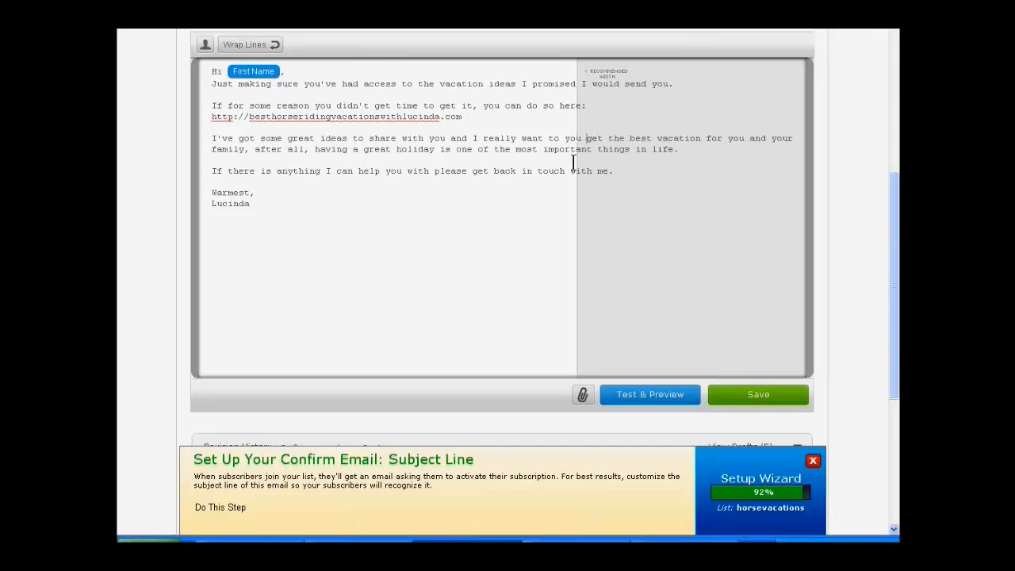
{"action": "type", "text": "to"}
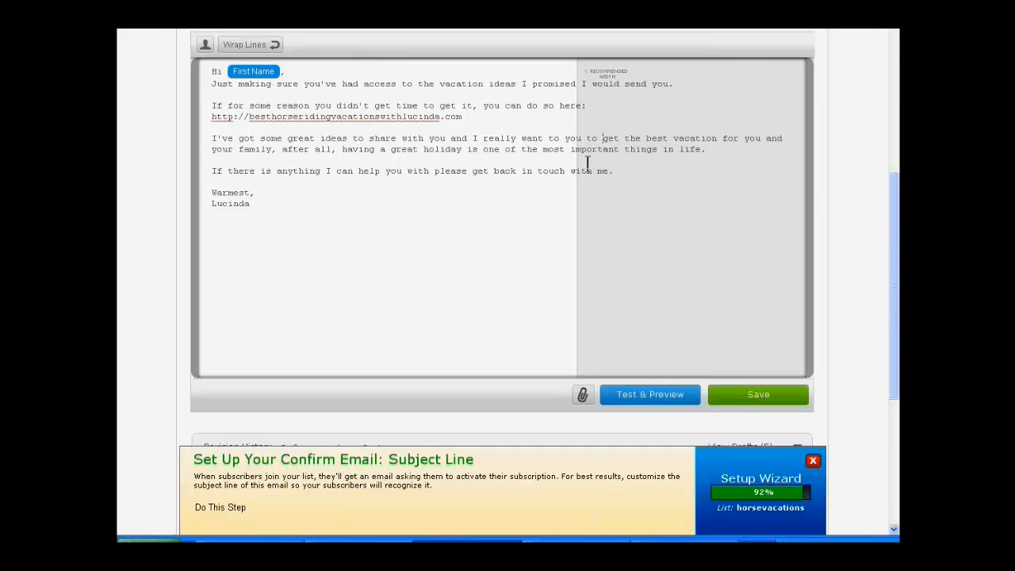
{"action": "left_click", "coordinate": [545, 144]}
{"action": "key", "text": "Delete"}
{"action": "key", "text": "Delete"}
{"action": "key", "text": "Delete"}
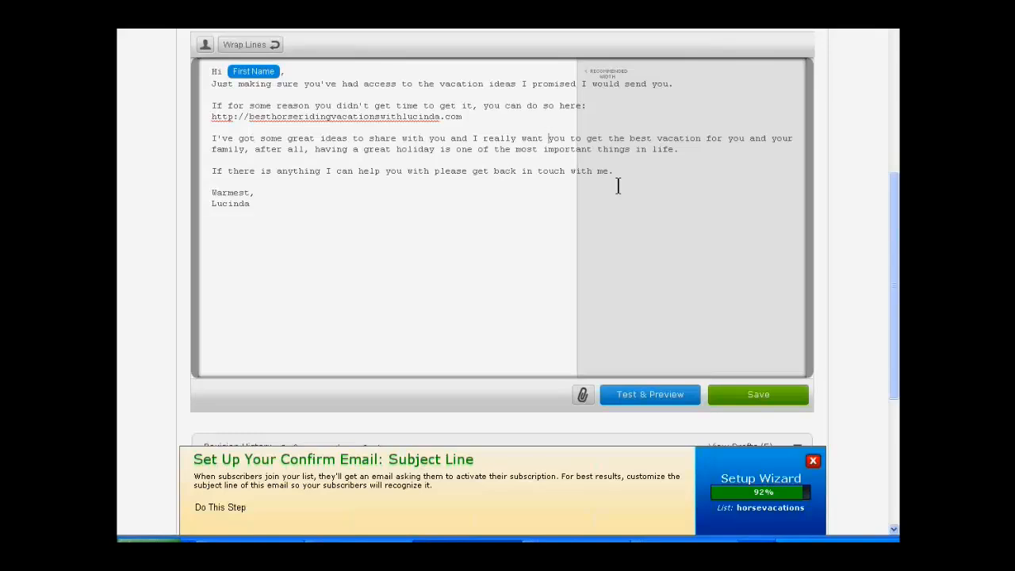
Step: Insert "else" after "anything" in the closing sentence offering help
{"action": "left_click", "coordinate": [343, 164]}
{"action": "type", "text": "else"}
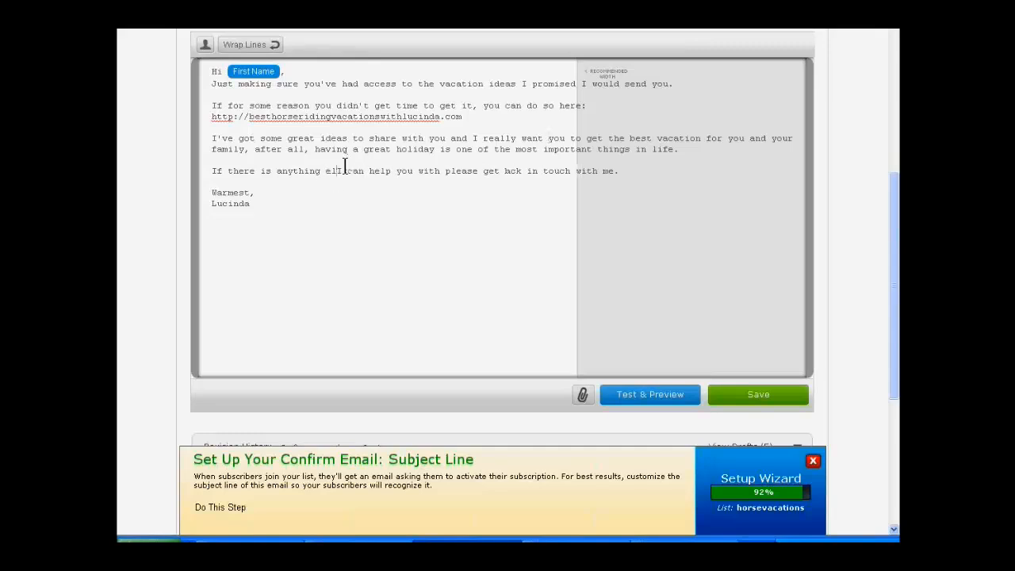
{"action": "key", "text": "Right"}
{"action": "key", "text": "Right"}
{"action": "key", "text": "Right"}
{"action": "key", "text": "Right"}
{"action": "key", "text": "Right"}
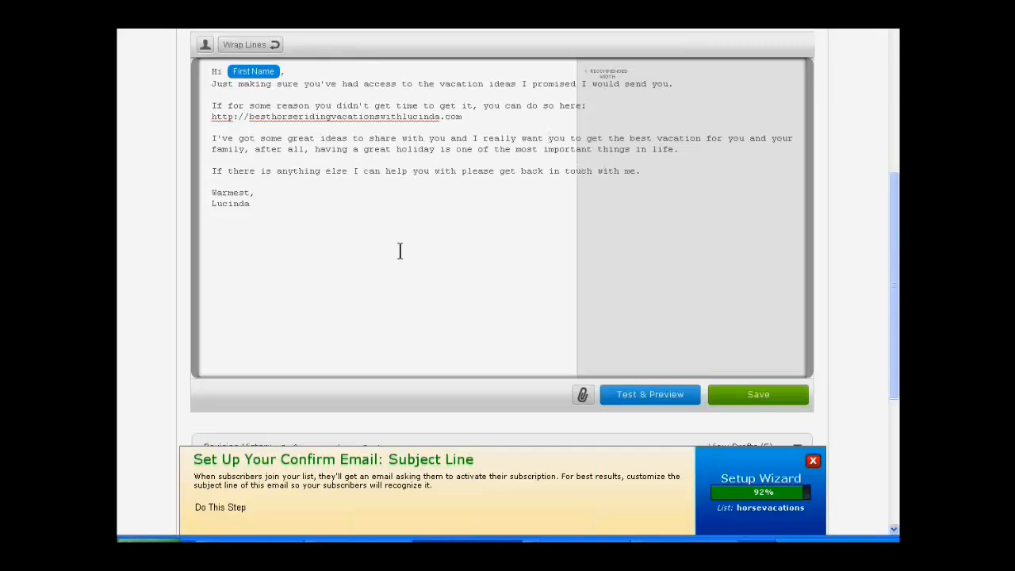
{"action": "left_click", "coordinate": [410, 278]}
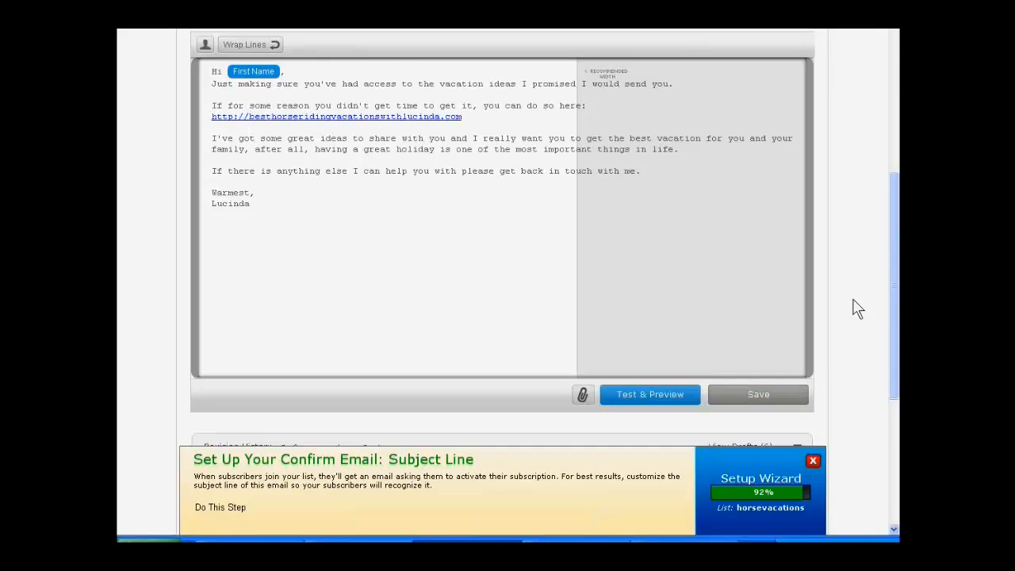
Step: Proceed to the click tracking settings, and save and exit the message with its revised body text
{"action": "scroll", "coordinate": [852, 308], "scroll_direction": "down", "scroll_amount": 2}
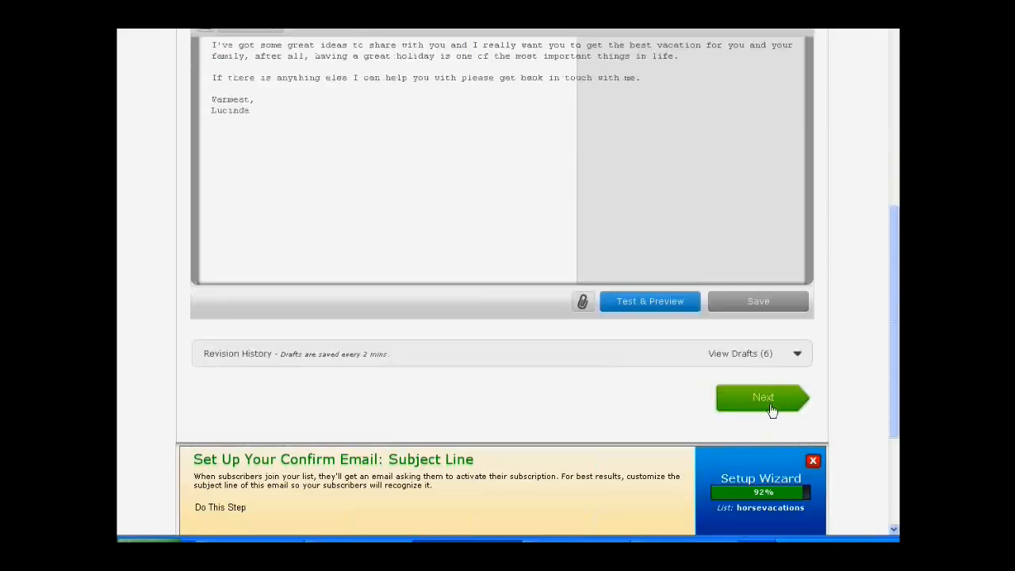
{"action": "left_click", "coordinate": [792, 396]}
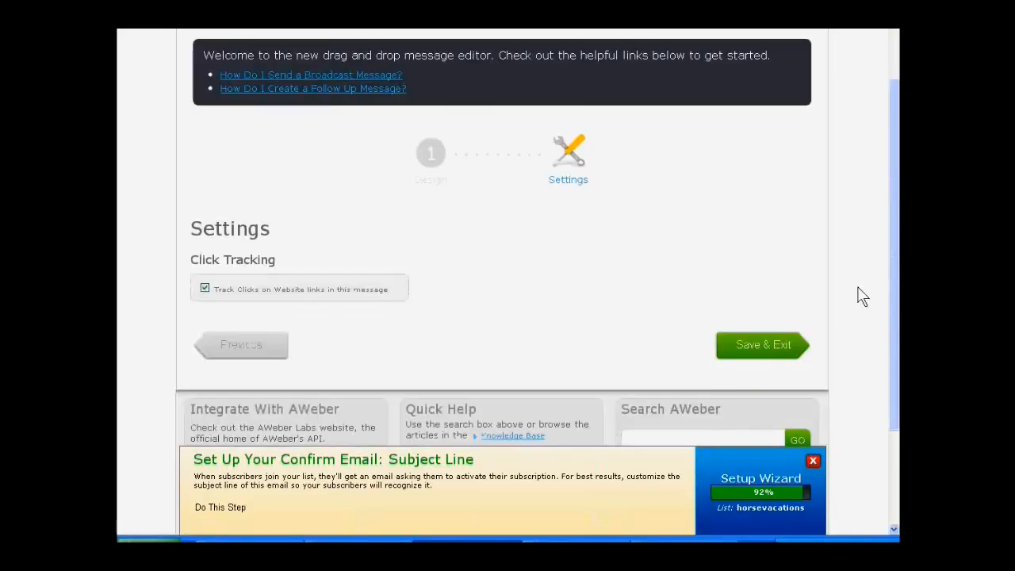
{"action": "left_click", "coordinate": [759, 347]}
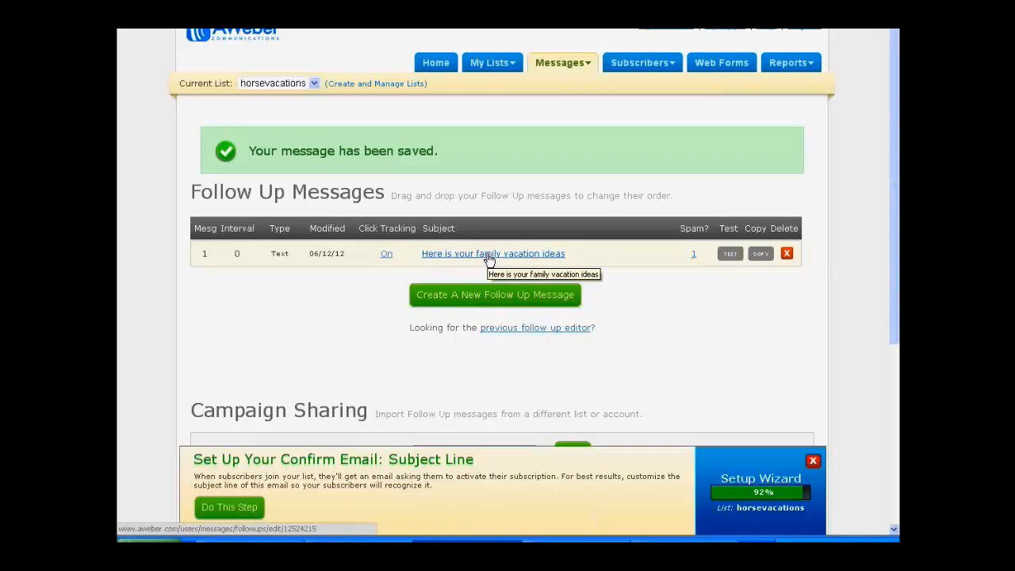
Step: Reopen the follow-up message and reword its subject so that it begins with "Here are the"
{"action": "left_click", "coordinate": [488, 255]}
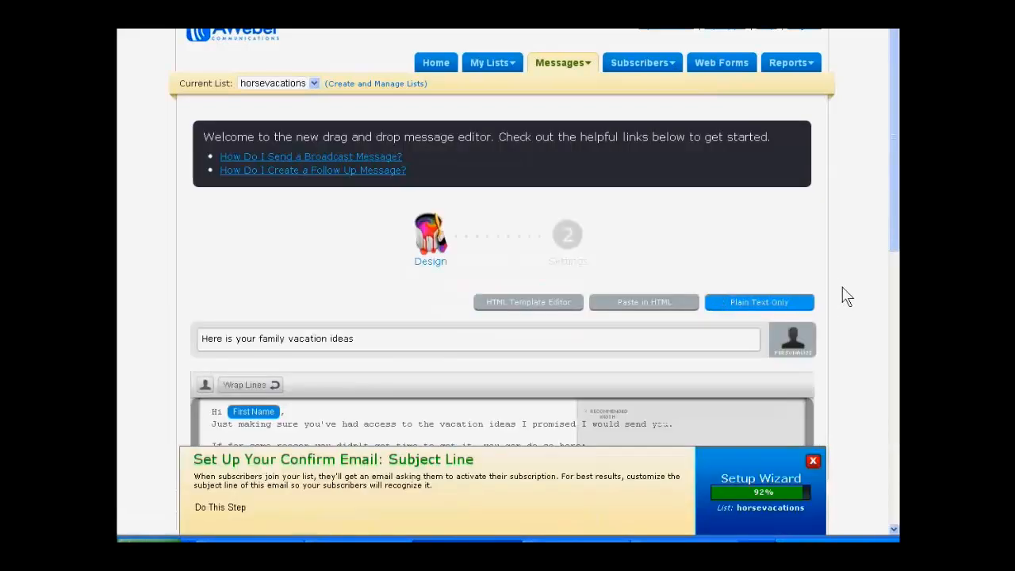
{"action": "scroll", "coordinate": [839, 289], "scroll_direction": "down", "scroll_amount": 3}
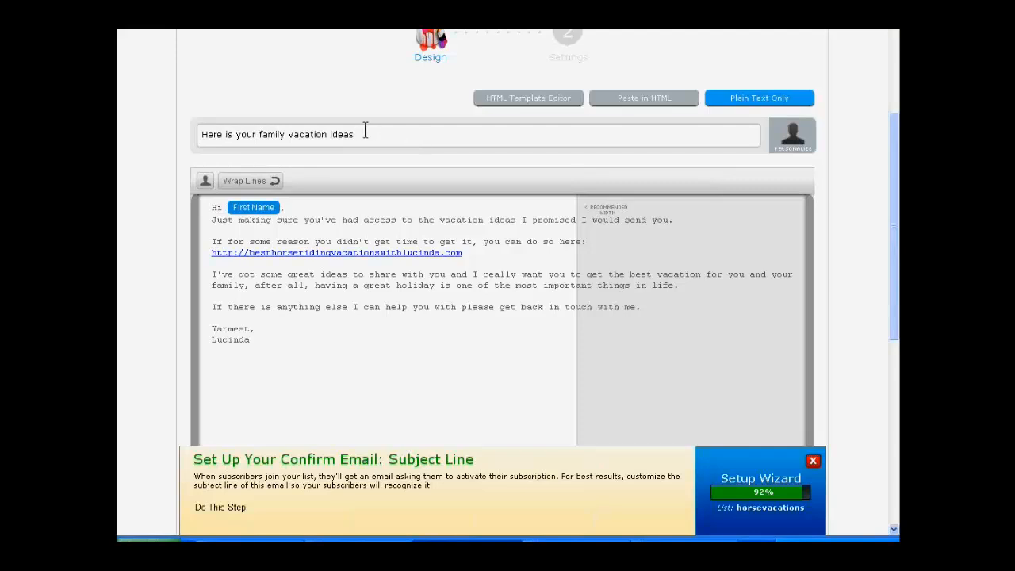
{"action": "left_click", "coordinate": [228, 135]}
{"action": "key", "text": "BackSpace"}
{"action": "type", "text": "are"}
{"action": "type", "text": " the"}
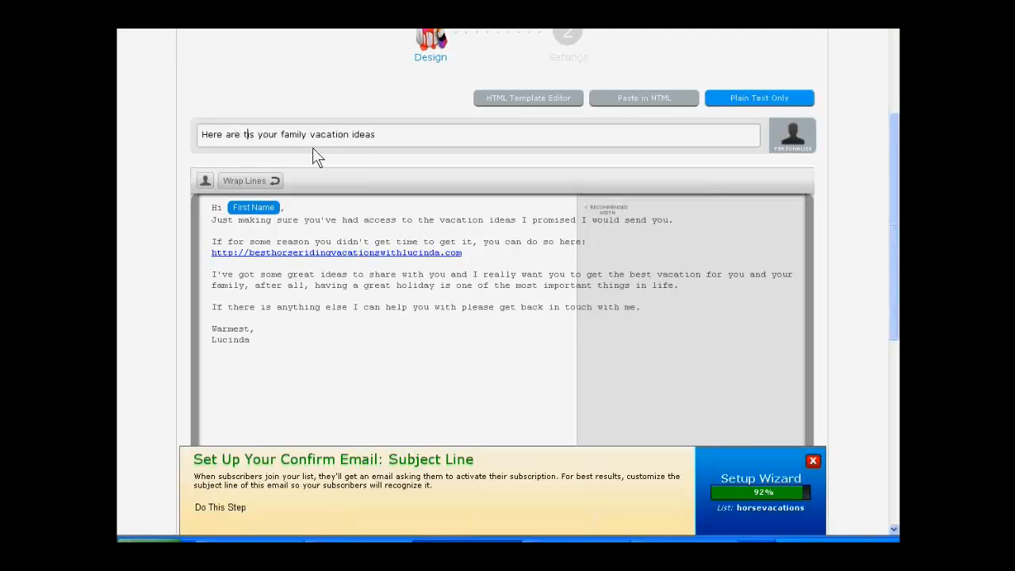
{"action": "key", "text": "Delete"}
{"action": "key", "text": "Delete"}
{"action": "key", "text": "Delete"}
{"action": "key", "text": "Delete"}
{"action": "key", "text": "Delete"}
{"action": "key", "text": "Delete"}
{"action": "key", "text": "Delete"}
{"action": "key", "text": "Delete"}
{"action": "key", "text": "Delete"}
{"action": "key", "text": "Delete"}
{"action": "key", "text": "Delete"}
{"action": "key", "text": "Delete"}
{"action": "key", "text": "Delete"}
{"action": "key", "text": "Delete"}
{"action": "key", "text": "Delete"}
{"action": "key", "text": "Delete"}
{"action": "key", "text": "Delete"}
{"action": "key", "text": "Delete"}
{"action": "key", "text": "Delete"}
{"action": "key", "text": "Delete"}
{"action": "key", "text": "Delete"}
{"action": "key", "text": "Delete"}
{"action": "key", "text": "Right"}
{"action": "key", "text": "Right"}
{"action": "key", "text": "Right"}
{"action": "key", "text": "Right"}
{"action": "key", "text": "Right"}
{"action": "scroll", "coordinate": [866, 365], "scroll_direction": "down", "scroll_amount": 3}
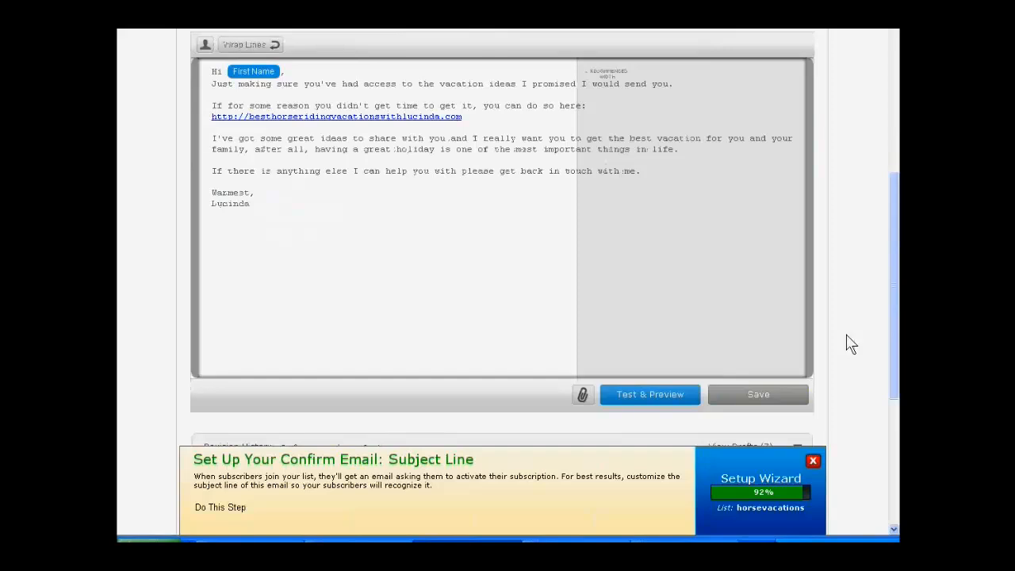
Step: Proceed to the click tracking settings, and save and exit the message with its new subject
{"action": "scroll", "coordinate": [850, 343], "scroll_direction": "down", "scroll_amount": 4}
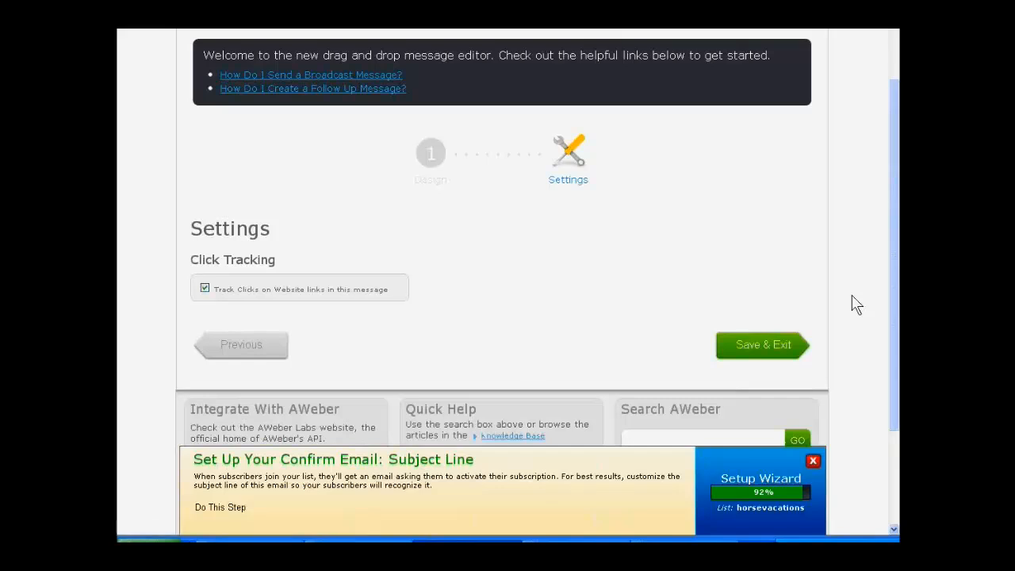
{"action": "left_click", "coordinate": [754, 341]}
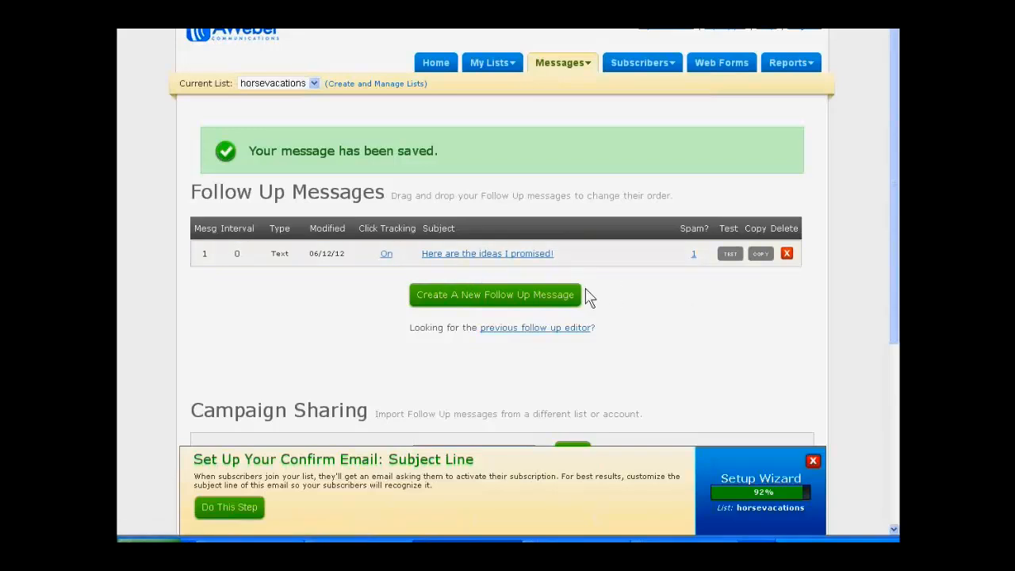
Step: Reopen the "Here are the ideas I promised!" message and change "get time to get it" to "get them" in the sentence above the link
{"action": "left_click", "coordinate": [448, 256]}
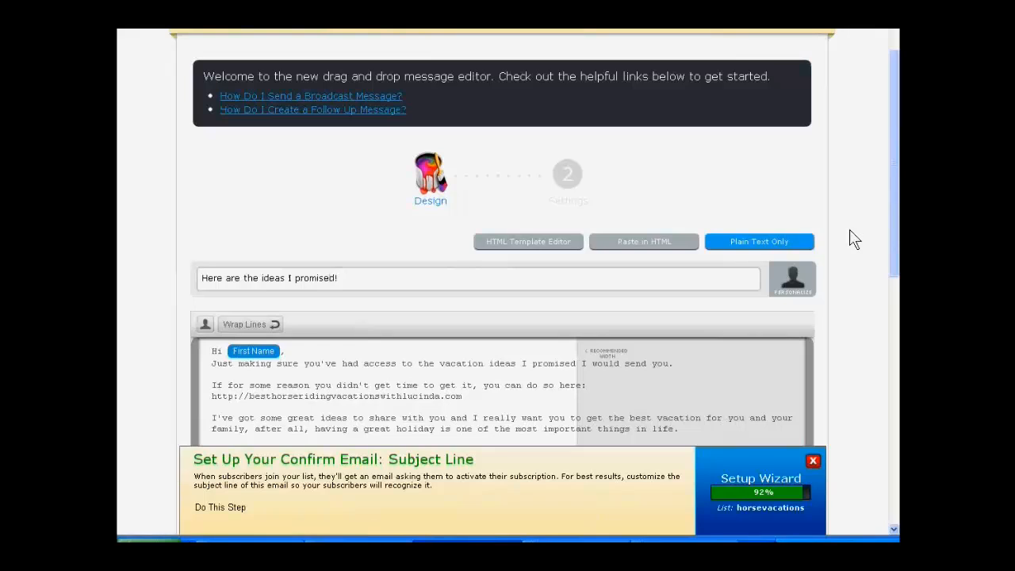
{"action": "scroll", "coordinate": [856, 301], "scroll_direction": "down", "scroll_amount": 3}
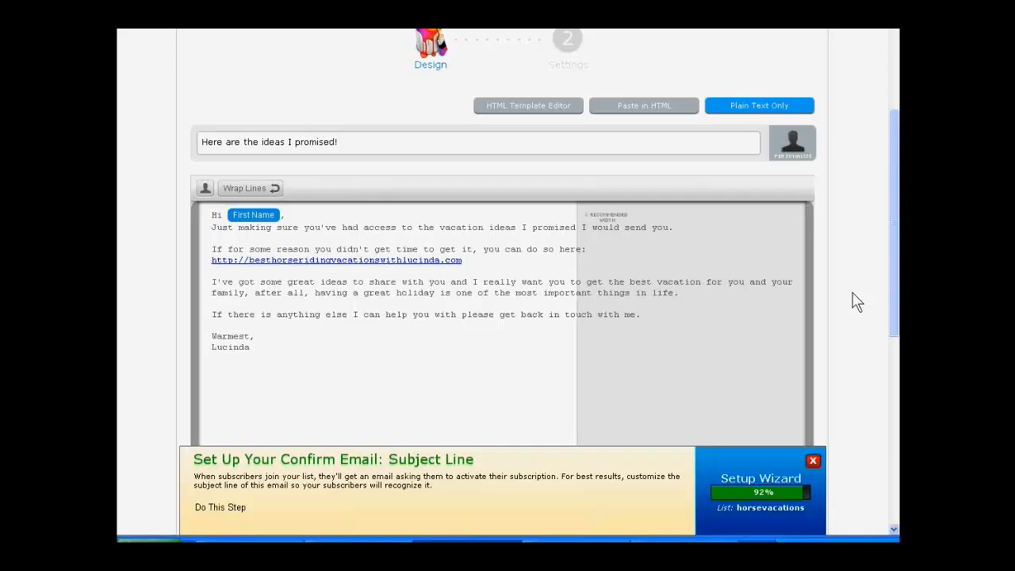
{"action": "left_click", "coordinate": [401, 251]}
{"action": "key", "text": "Delete"}
{"action": "key", "text": "Delete"}
{"action": "key", "text": "Delete"}
{"action": "key", "text": "Delete"}
{"action": "key", "text": "Delete"}
{"action": "key", "text": "Delete"}
{"action": "key", "text": "Delete"}
{"action": "key", "text": "Delete"}
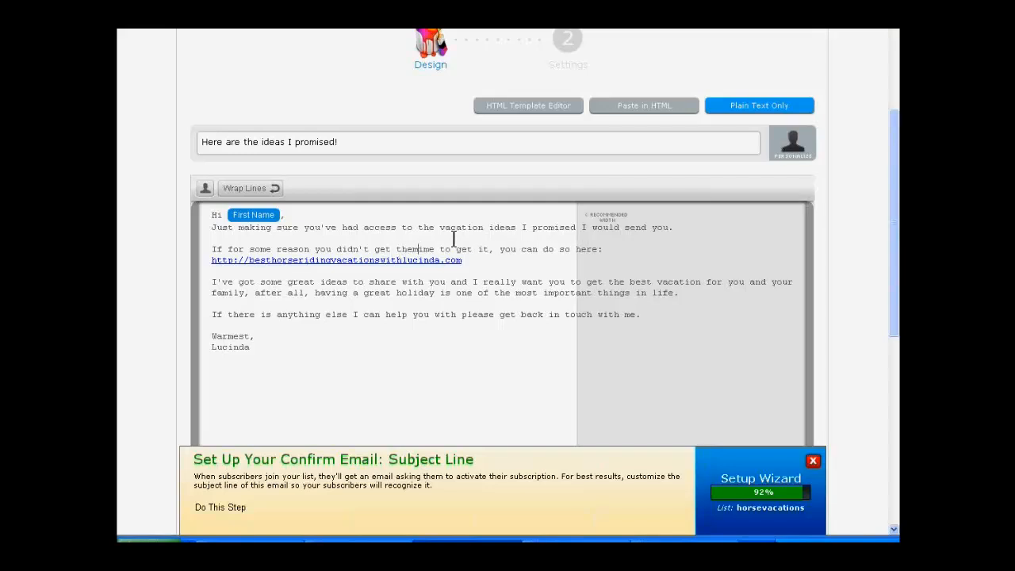
{"action": "type", "text": "hem"}
{"action": "key", "text": "Delete"}
{"action": "key", "text": "Delete"}
{"action": "key", "text": "Delete"}
{"action": "key", "text": "Delete"}
{"action": "key", "text": "Delete"}
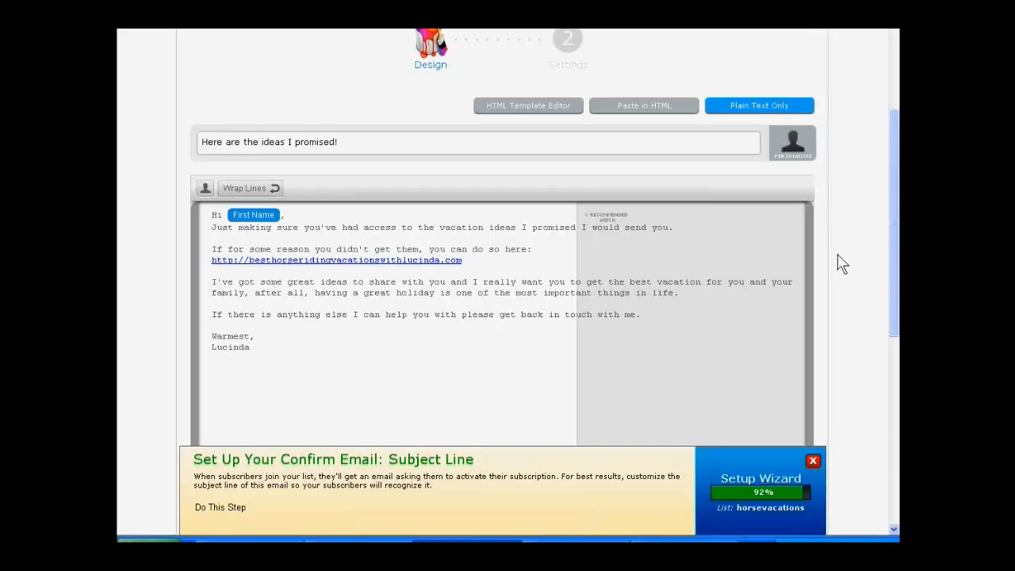
Step: Review the follow-up message's subject, body wording and link in the editor
{"action": "scroll", "coordinate": [841, 264], "scroll_direction": "down", "scroll_amount": 4}
{"action": "scroll", "coordinate": [842, 264], "scroll_direction": "up", "scroll_amount": 2}
{"action": "scroll", "coordinate": [842, 264], "scroll_direction": "down", "scroll_amount": 2}
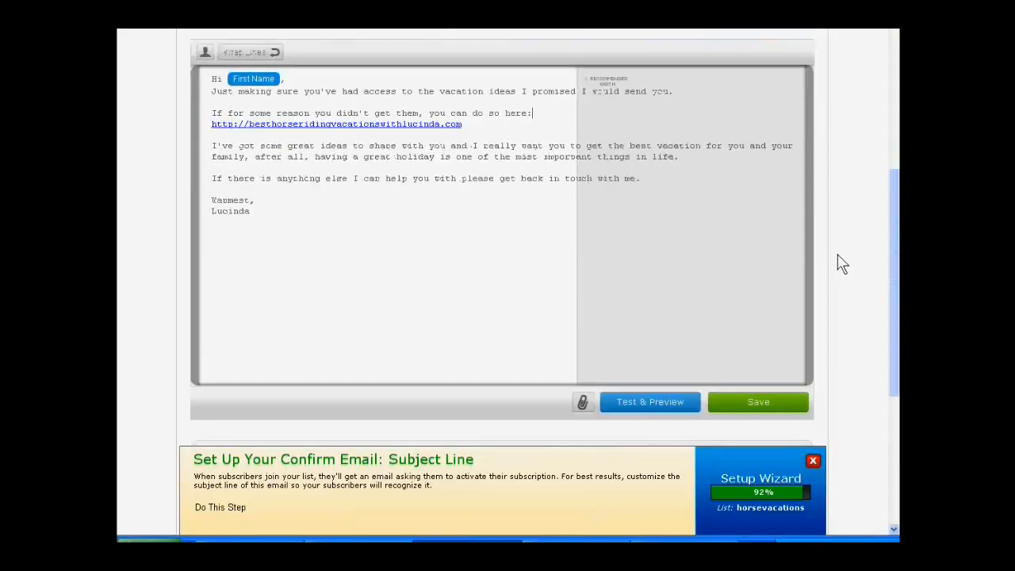
{"action": "scroll", "coordinate": [842, 264], "scroll_direction": "up", "scroll_amount": 2}
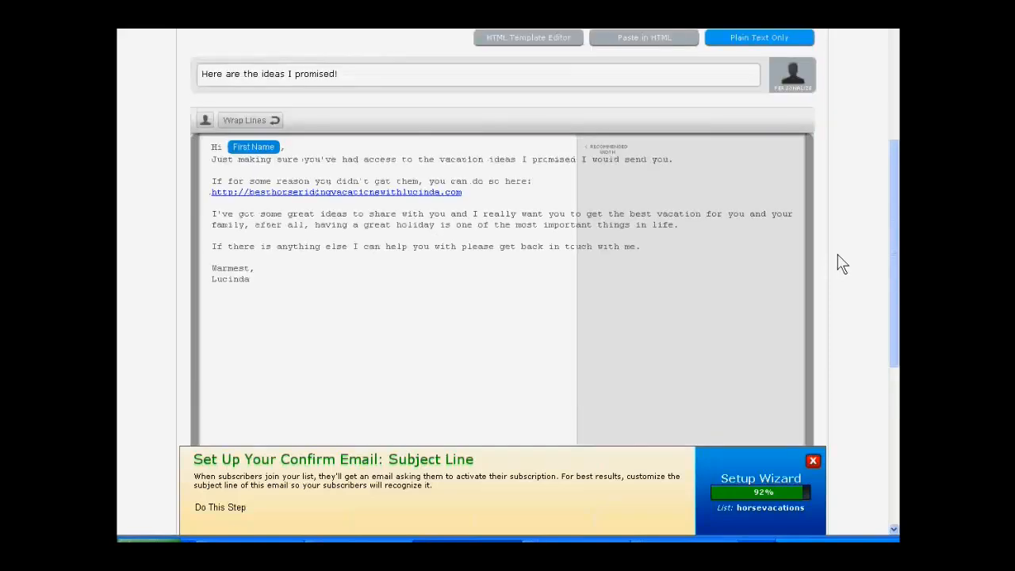
{"action": "scroll", "coordinate": [841, 264], "scroll_direction": "down", "scroll_amount": 2}
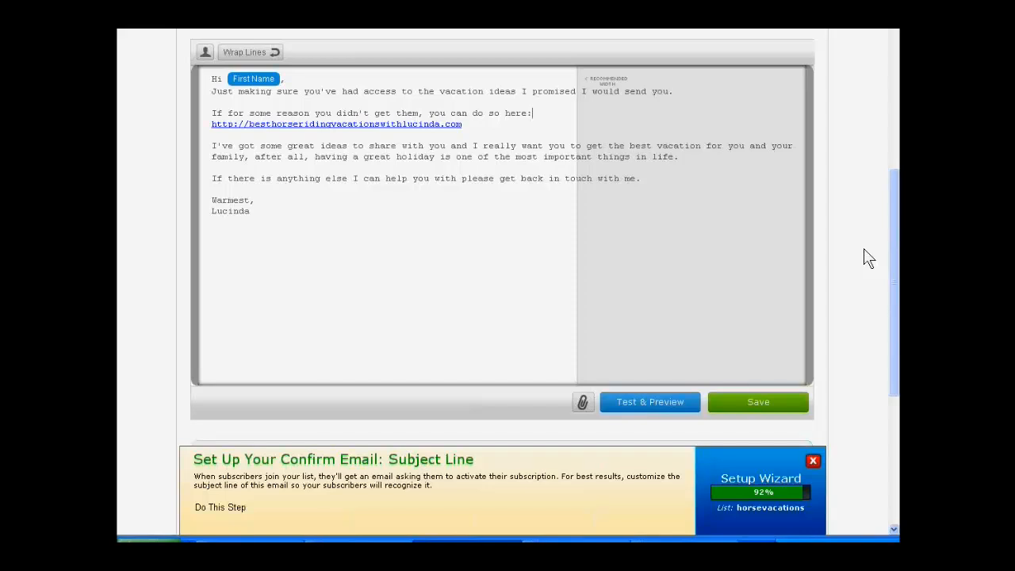
{"action": "scroll", "coordinate": [864, 251], "scroll_direction": "up", "scroll_amount": 1}
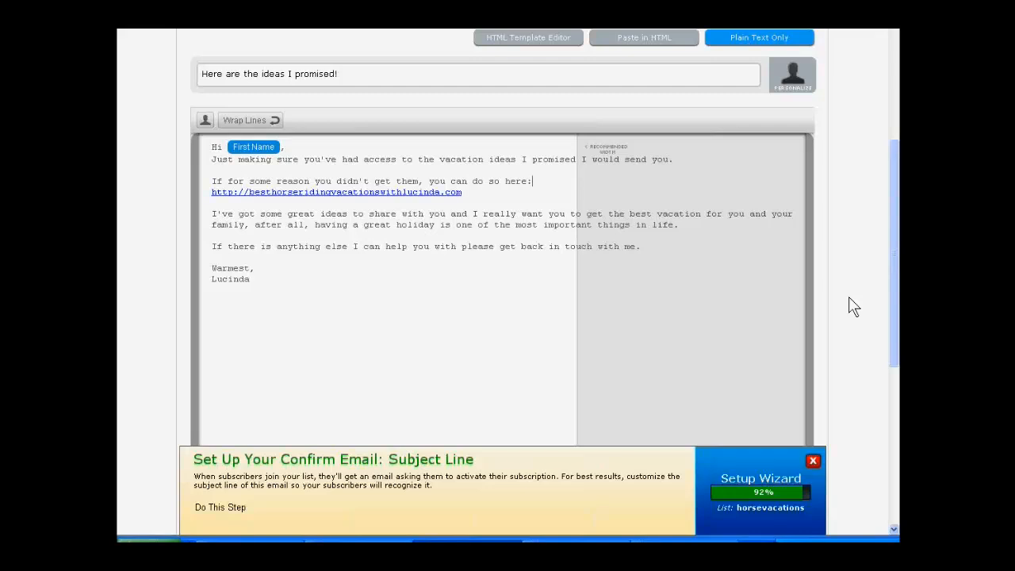
{"action": "scroll", "coordinate": [849, 300], "scroll_direction": "down", "scroll_amount": 2}
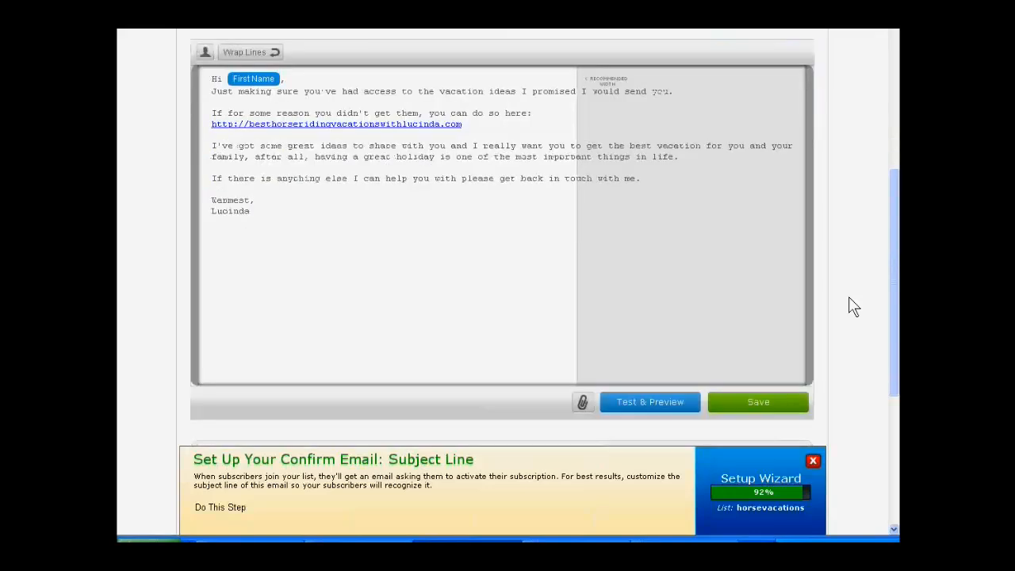
{"action": "scroll", "coordinate": [849, 300], "scroll_direction": "up", "scroll_amount": 2}
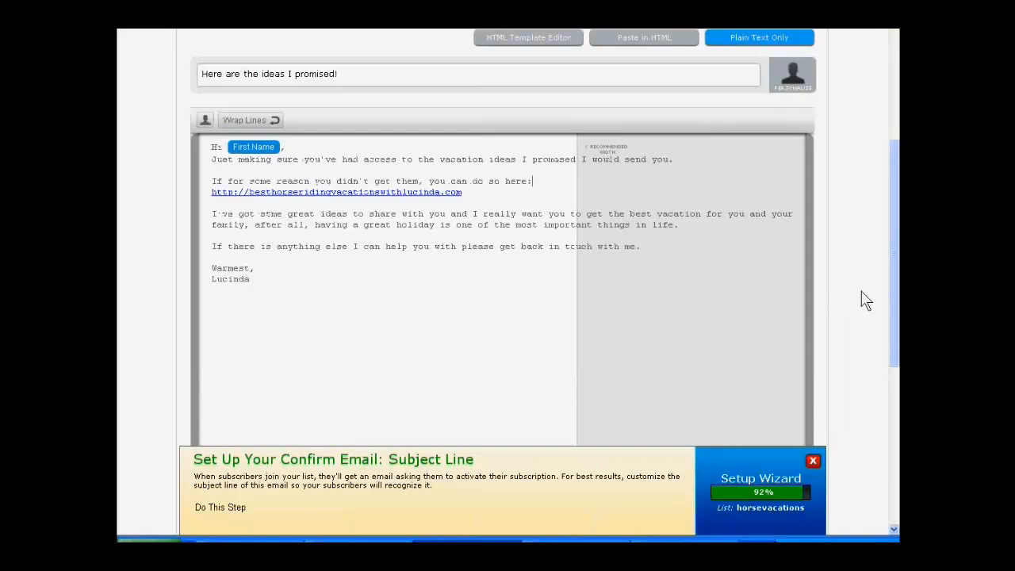
{"action": "scroll", "coordinate": [864, 300], "scroll_direction": "down", "scroll_amount": 2}
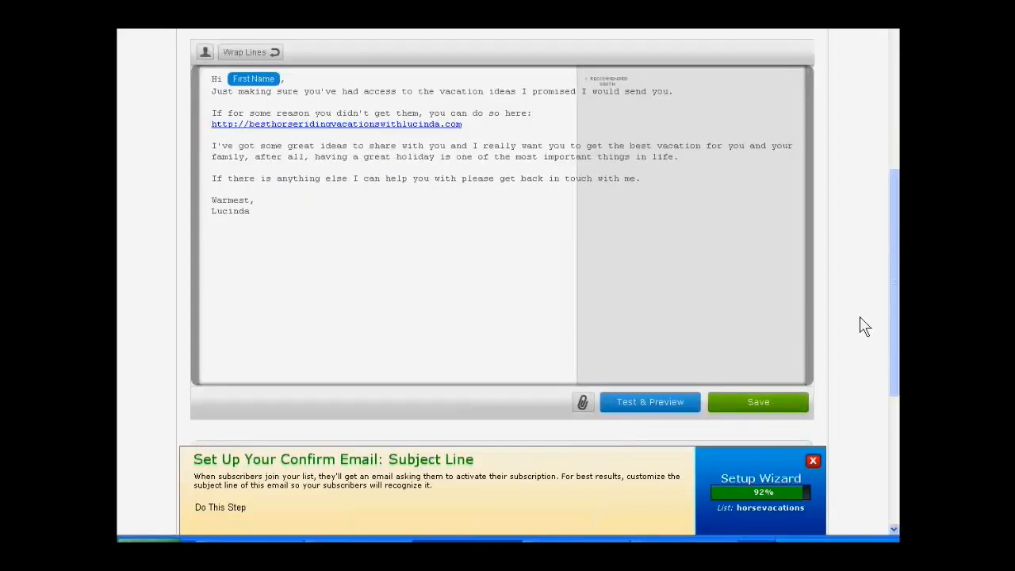
Step: Continue to the message settings with click tracking left on, and save and exit the reworded message
{"action": "scroll", "coordinate": [861, 326], "scroll_direction": "down", "scroll_amount": 5}
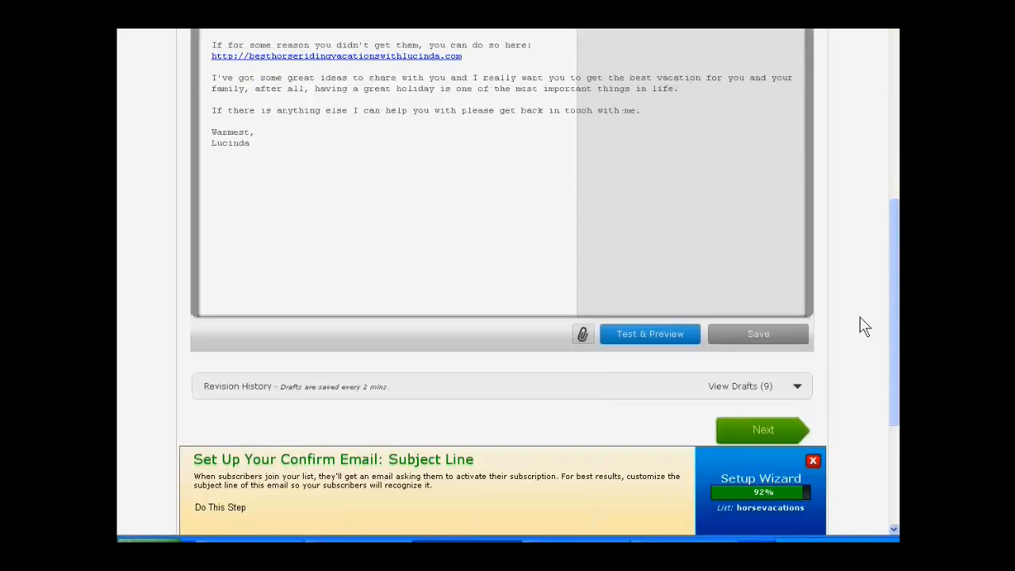
{"action": "left_click", "coordinate": [757, 345]}
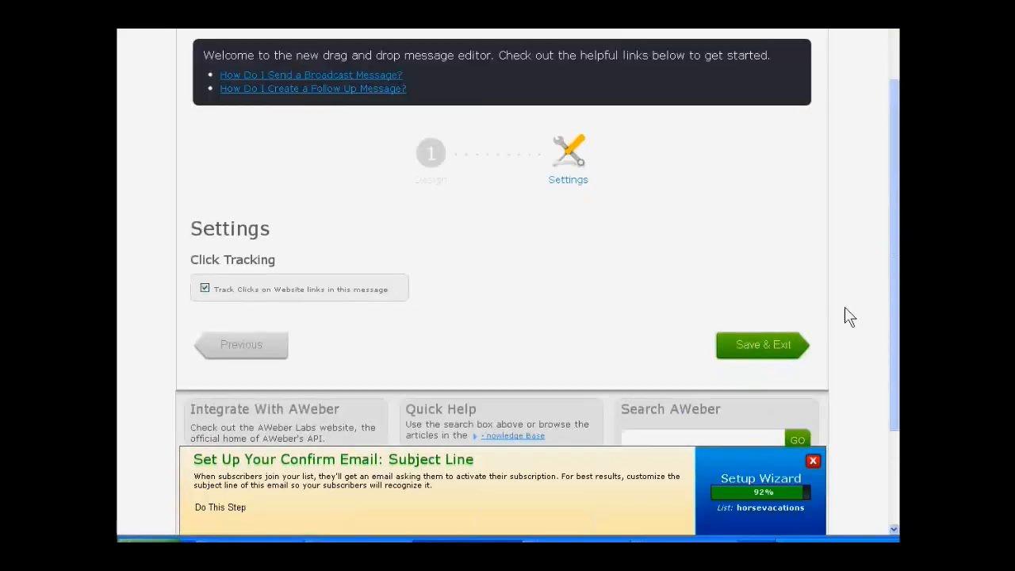
{"action": "left_click", "coordinate": [762, 345]}
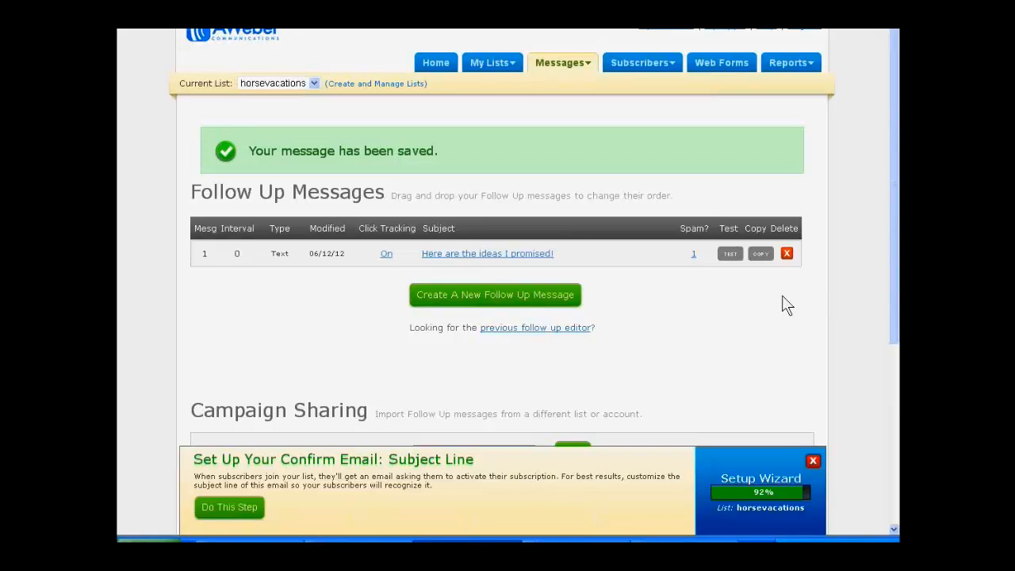
Step: Open the list's confirmed opt-in setup and examine the confirmation message's subject, intro, signature and the web form opt-in requirement
{"action": "scroll", "coordinate": [784, 305], "scroll_direction": "down", "scroll_amount": 3}
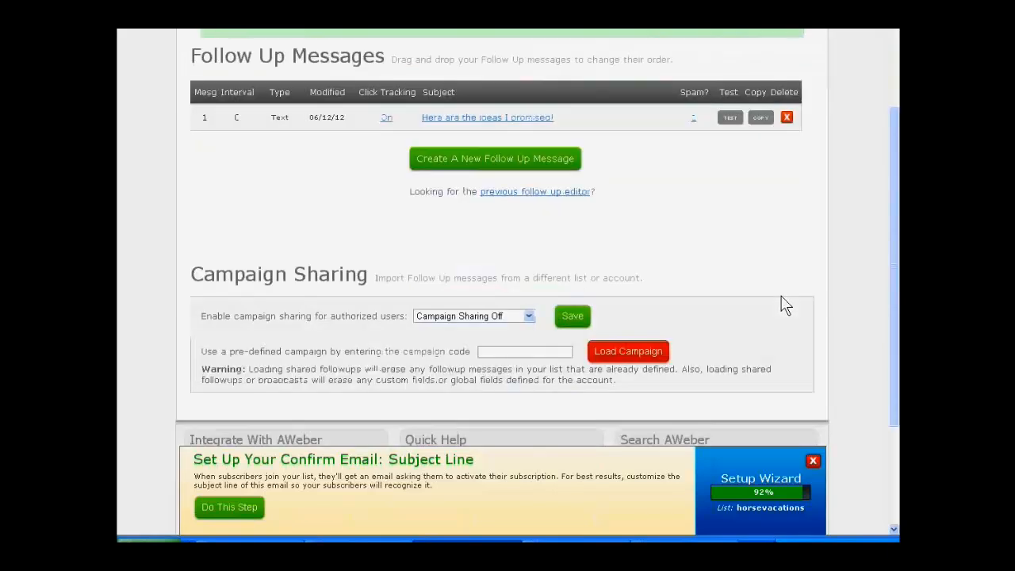
{"action": "scroll", "coordinate": [690, 307], "scroll_direction": "down", "scroll_amount": 2}
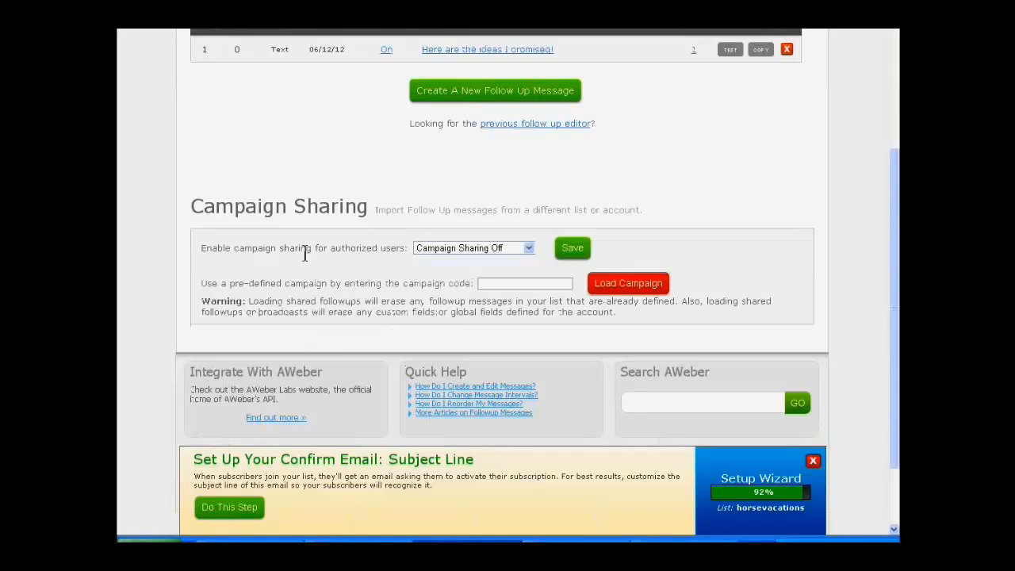
{"action": "scroll", "coordinate": [304, 254], "scroll_direction": "down", "scroll_amount": 3}
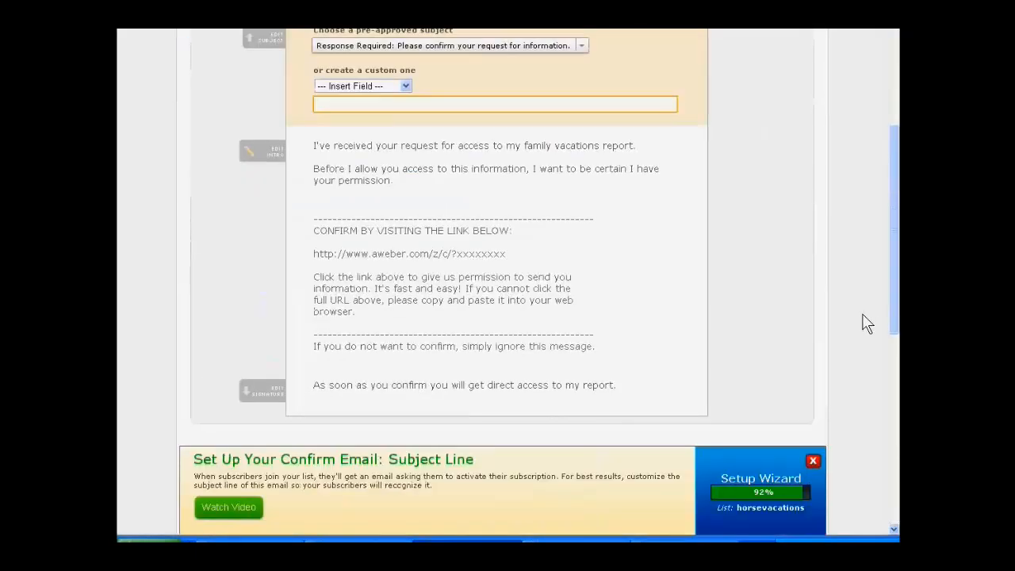
{"action": "scroll", "coordinate": [861, 313], "scroll_direction": "down", "scroll_amount": 1}
{"action": "scroll", "coordinate": [861, 313], "scroll_direction": "up", "scroll_amount": 2}
{"action": "scroll", "coordinate": [863, 314], "scroll_direction": "down", "scroll_amount": 1}
{"action": "scroll", "coordinate": [817, 253], "scroll_direction": "down", "scroll_amount": 1}
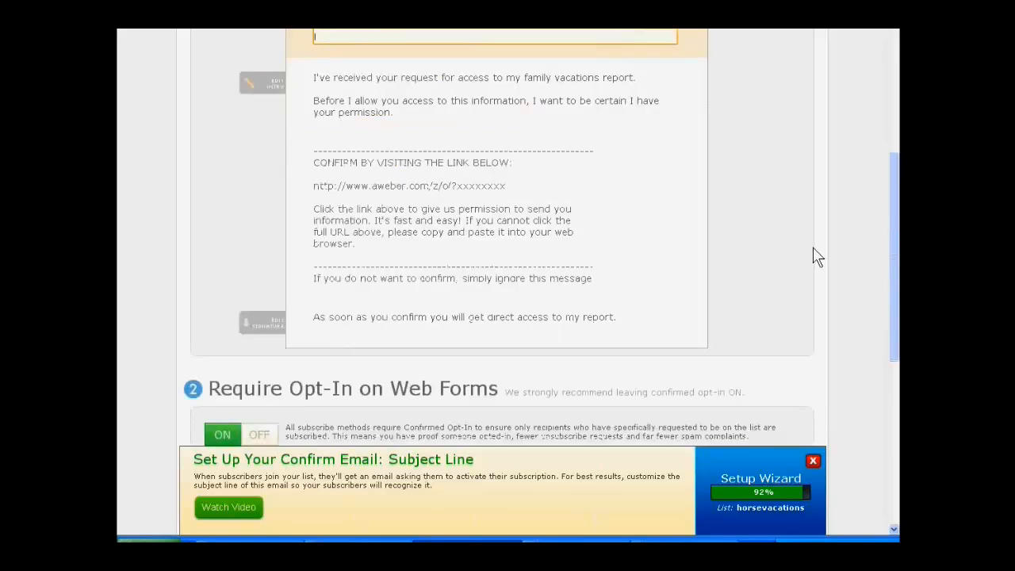
{"action": "scroll", "coordinate": [816, 255], "scroll_direction": "up", "scroll_amount": 2}
{"action": "scroll", "coordinate": [816, 255], "scroll_direction": "up", "scroll_amount": 2}
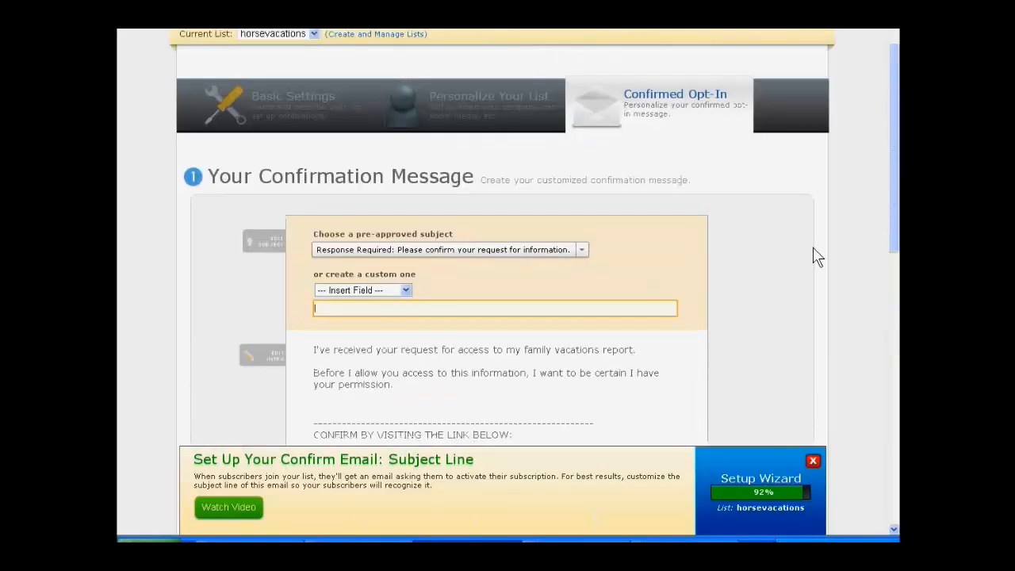
{"action": "scroll", "coordinate": [820, 256], "scroll_direction": "down", "scroll_amount": 1}
{"action": "scroll", "coordinate": [842, 272], "scroll_direction": "up", "scroll_amount": 1}
{"action": "scroll", "coordinate": [844, 270], "scroll_direction": "up", "scroll_amount": 1}
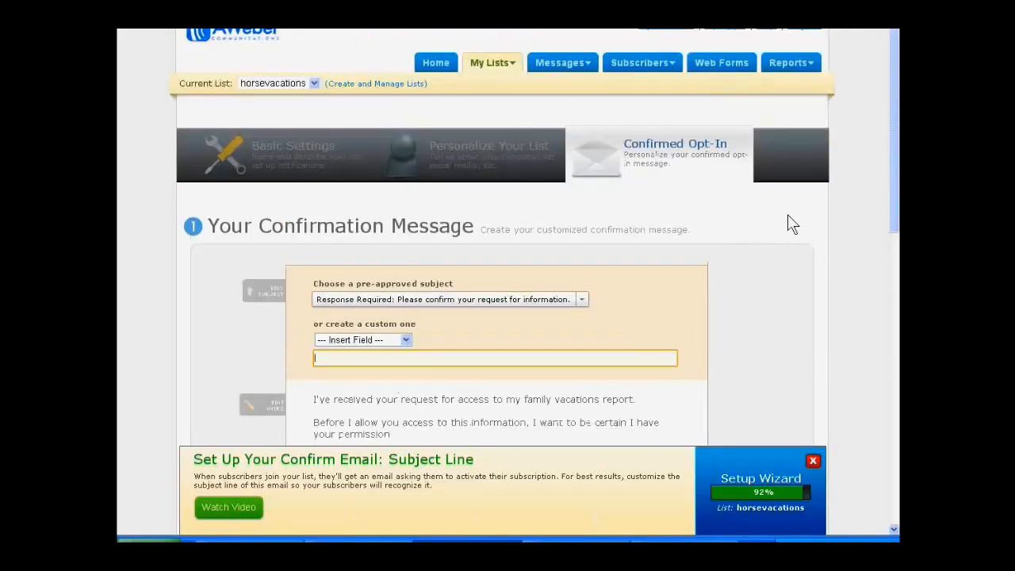
Step: Open the Best Horse Riding Vacations web form for editing and remove its "Powered by AWeber Email Marketing Services" line
{"action": "left_click", "coordinate": [718, 63]}
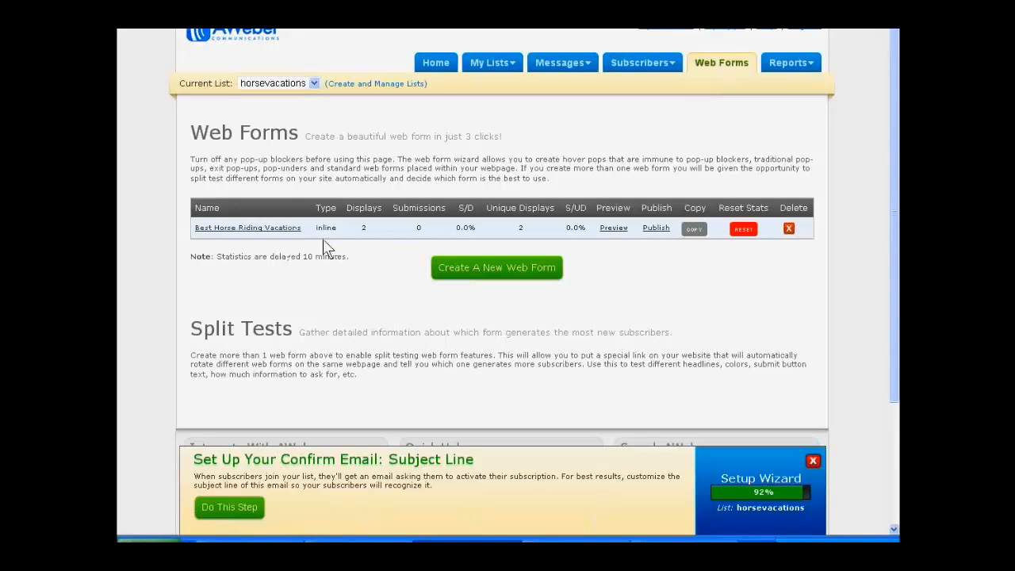
{"action": "left_click", "coordinate": [274, 228]}
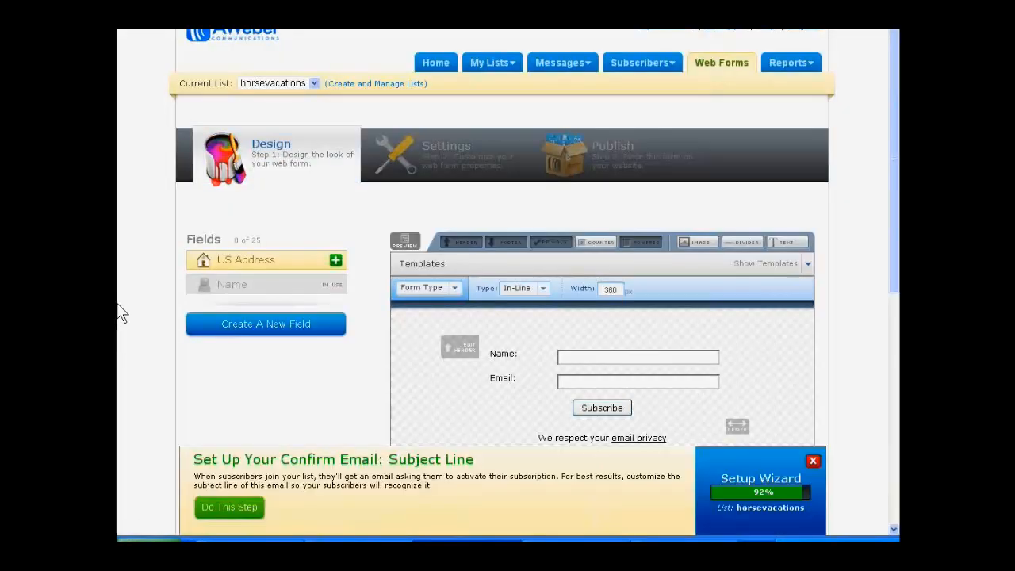
{"action": "scroll", "coordinate": [119, 313], "scroll_direction": "down", "scroll_amount": 3}
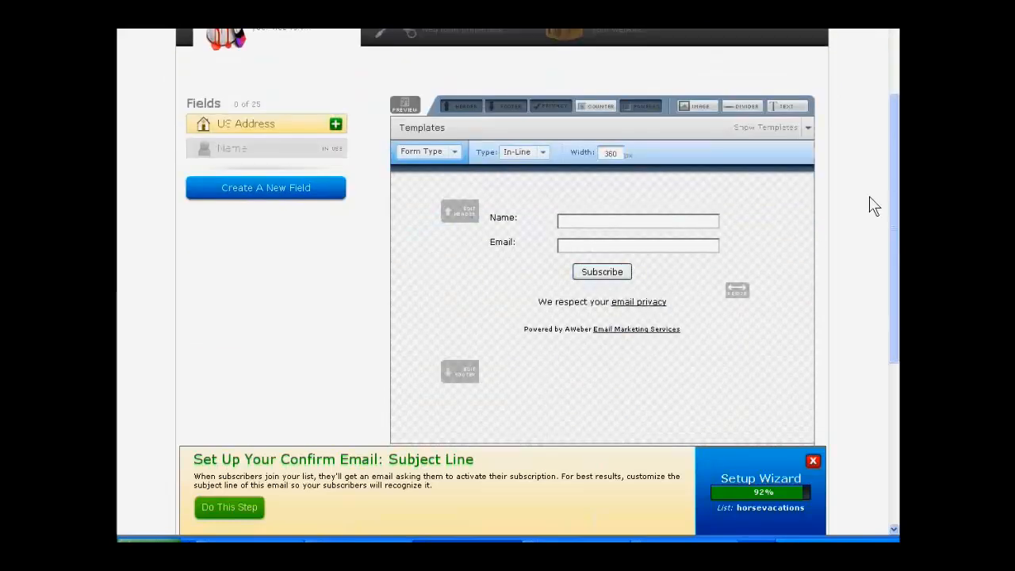
{"action": "mouse_move", "coordinate": [659, 337]}
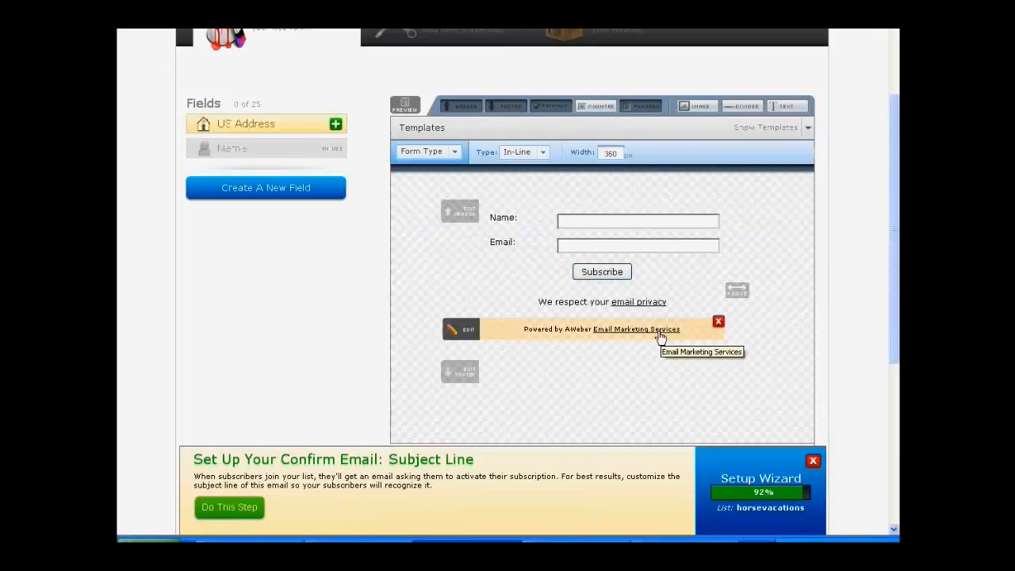
{"action": "left_click", "coordinate": [717, 321]}
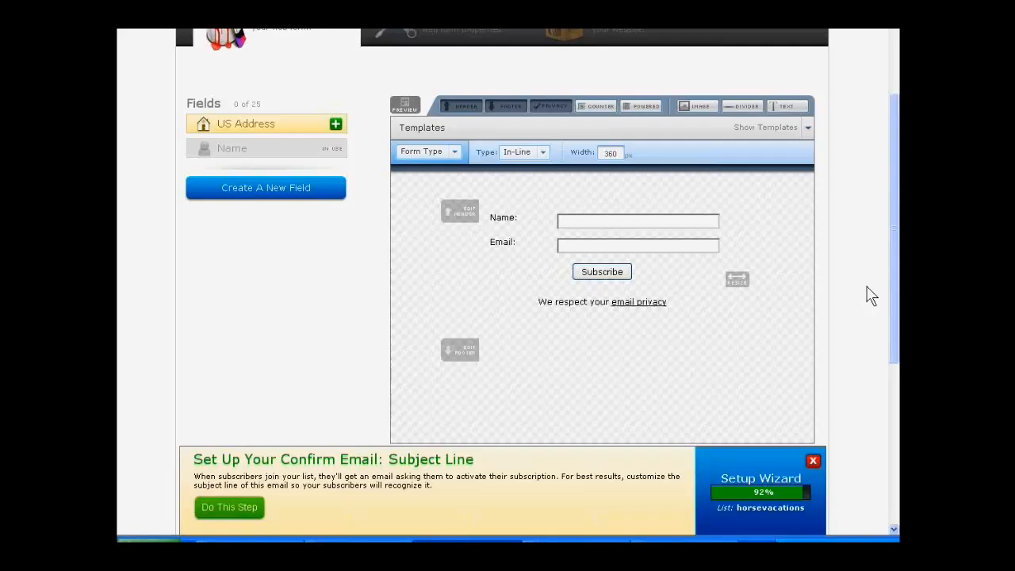
Step: Inspect the web form's empty header text and remove the header from the form
{"action": "scroll", "coordinate": [870, 294], "scroll_direction": "up", "scroll_amount": 2}
{"action": "mouse_move", "coordinate": [456, 286]}
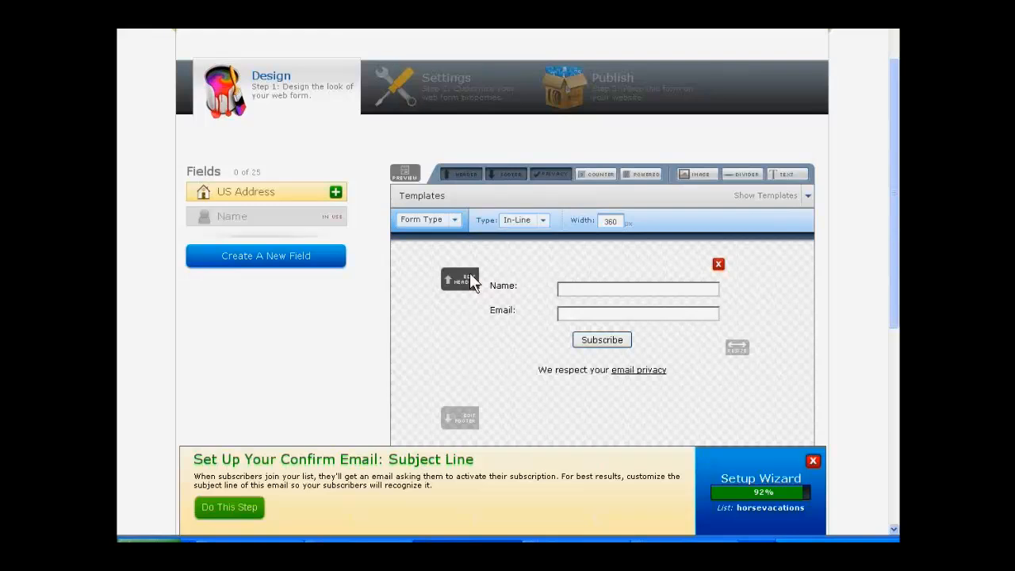
{"action": "left_click", "coordinate": [469, 280]}
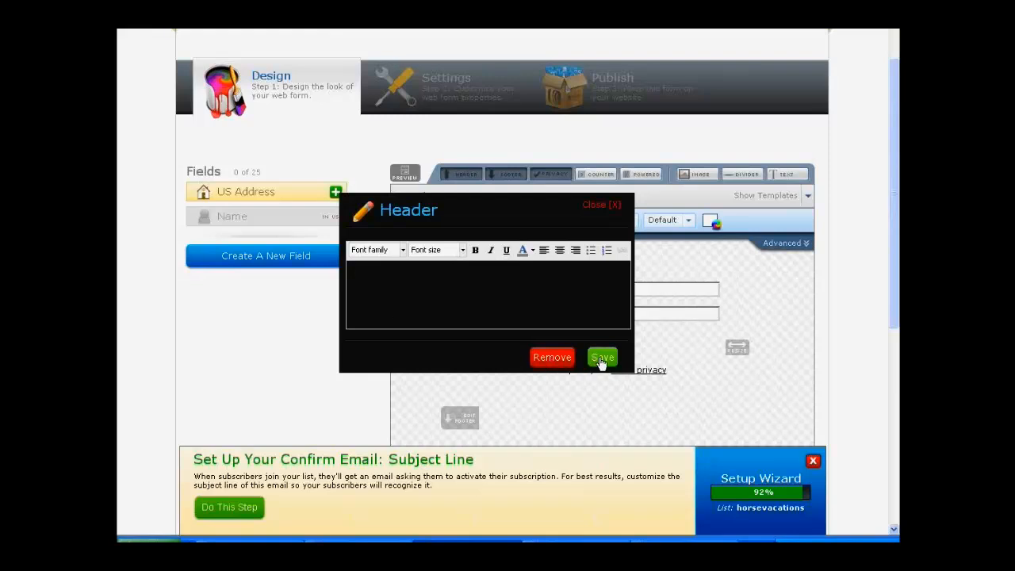
{"action": "left_click", "coordinate": [604, 206]}
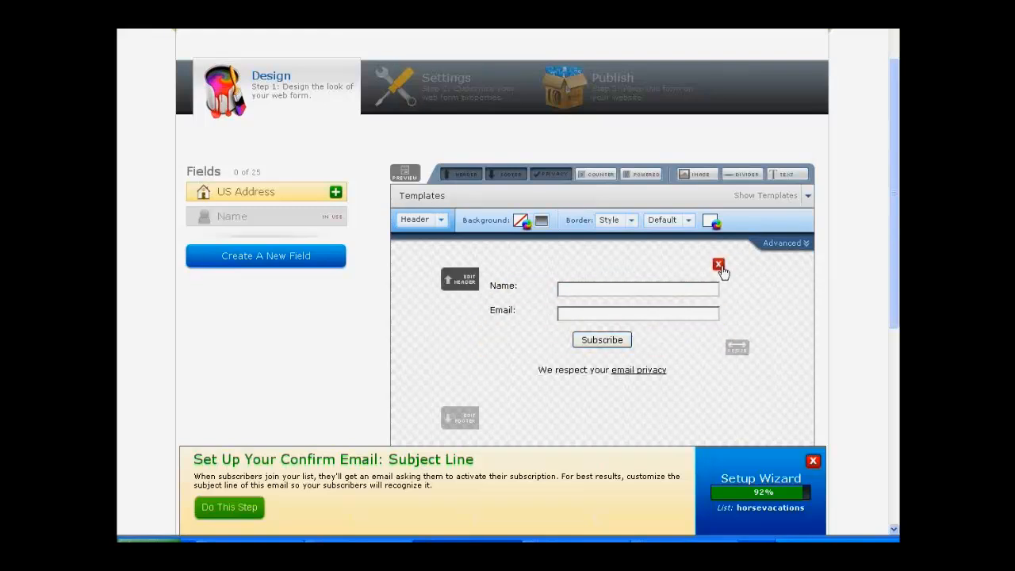
{"action": "left_click", "coordinate": [718, 266]}
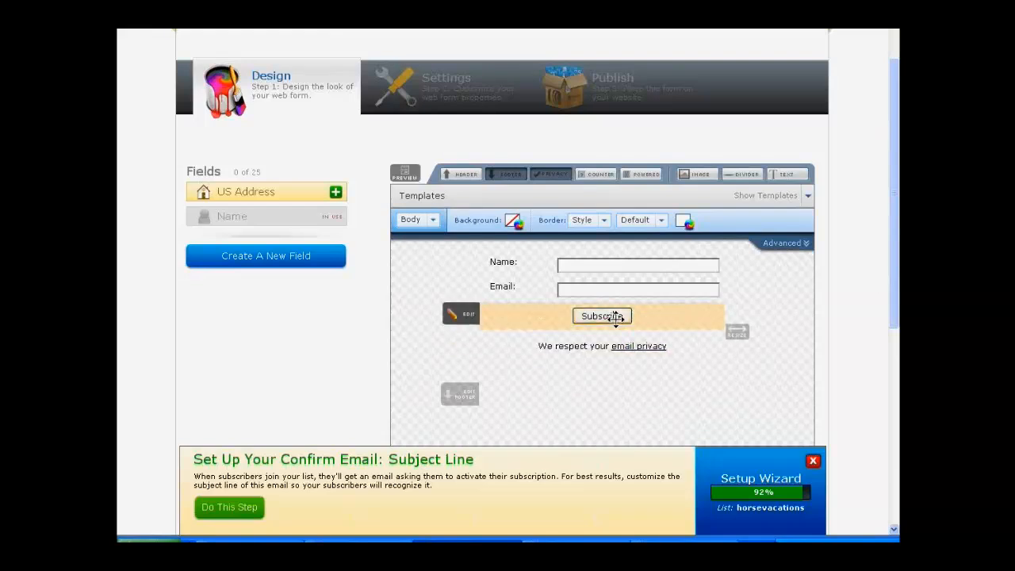
Step: Inspect the Subscribe button's text on the web form and try a wider form layout
{"action": "left_click", "coordinate": [467, 317]}
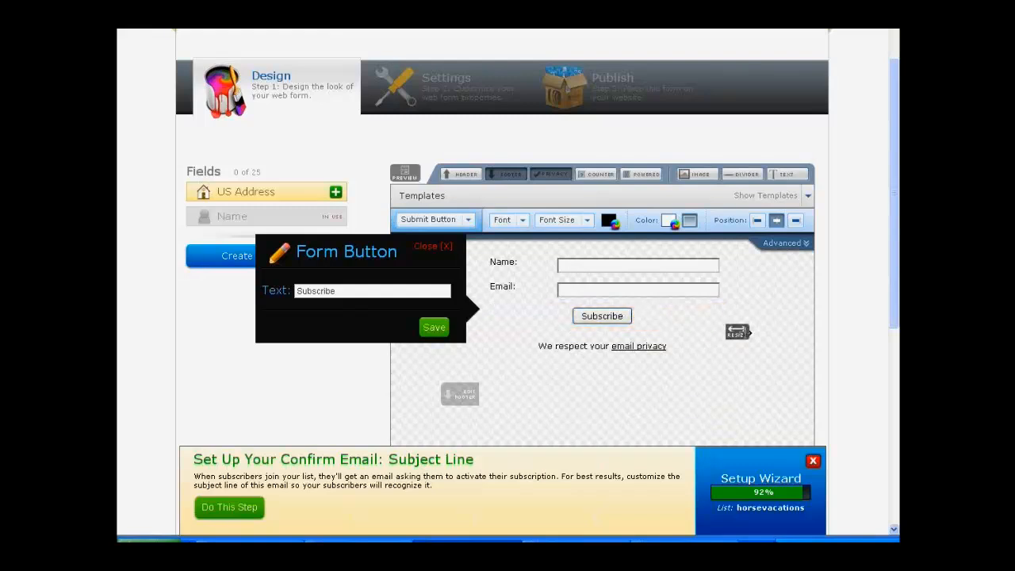
{"action": "left_click_drag", "start_coordinate": [736, 331], "coordinate": [782, 321]}
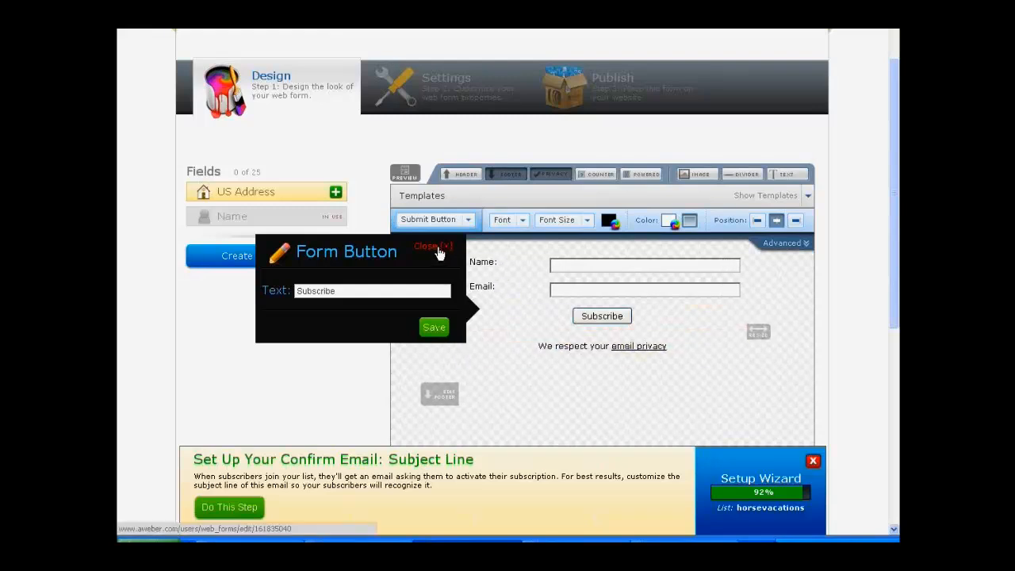
{"action": "left_click", "coordinate": [438, 246]}
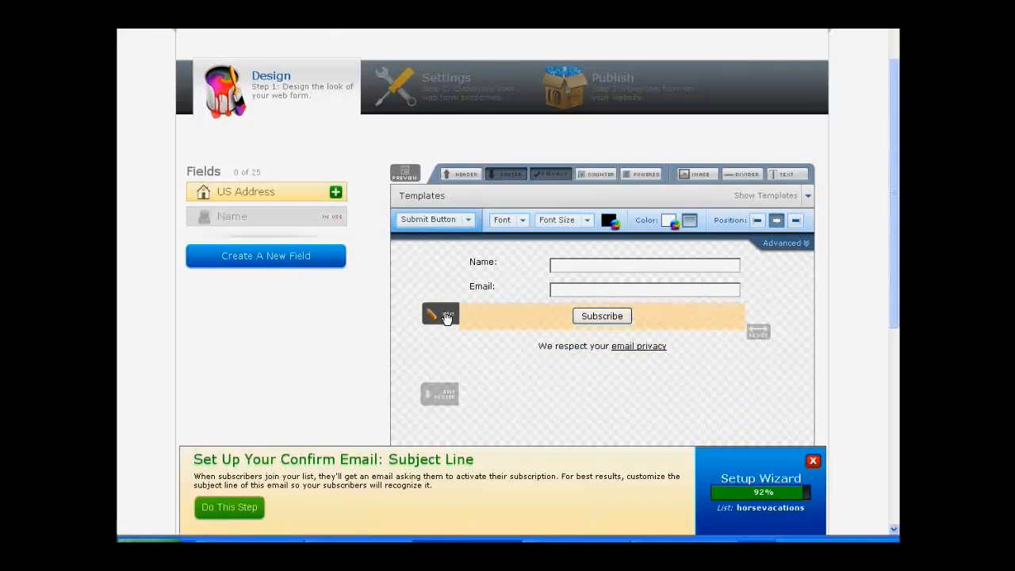
{"action": "left_click", "coordinate": [442, 314]}
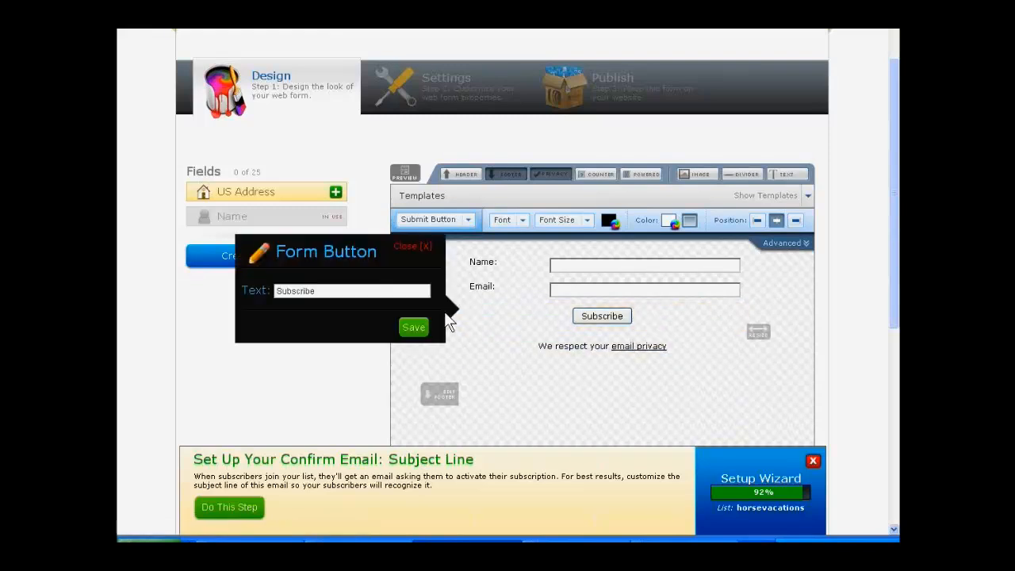
{"action": "left_click", "coordinate": [417, 252]}
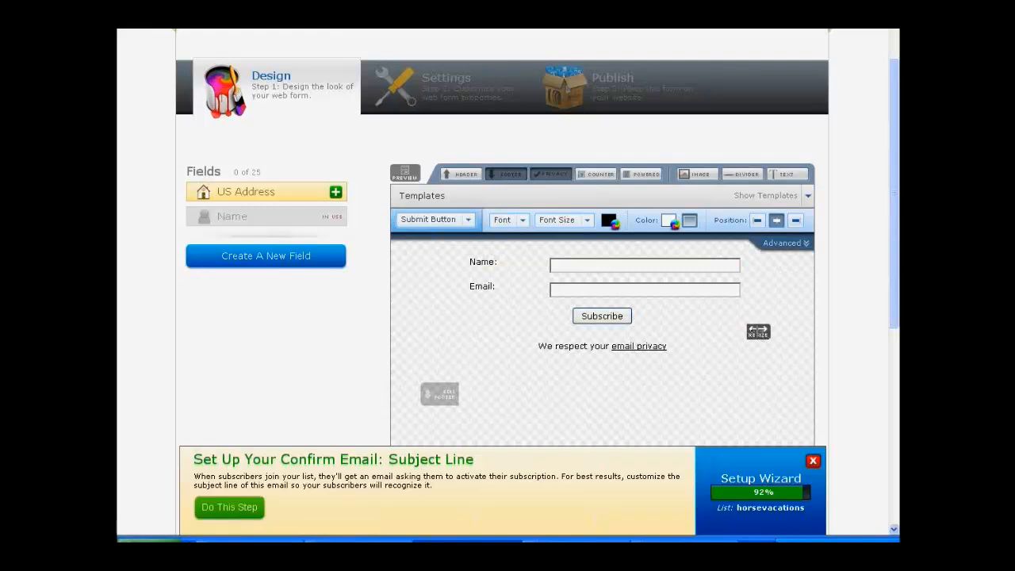
Step: Narrow the web form to 336 px wide and show its form type settings
{"action": "left_click_drag", "start_coordinate": [757, 331], "coordinate": [703, 349]}
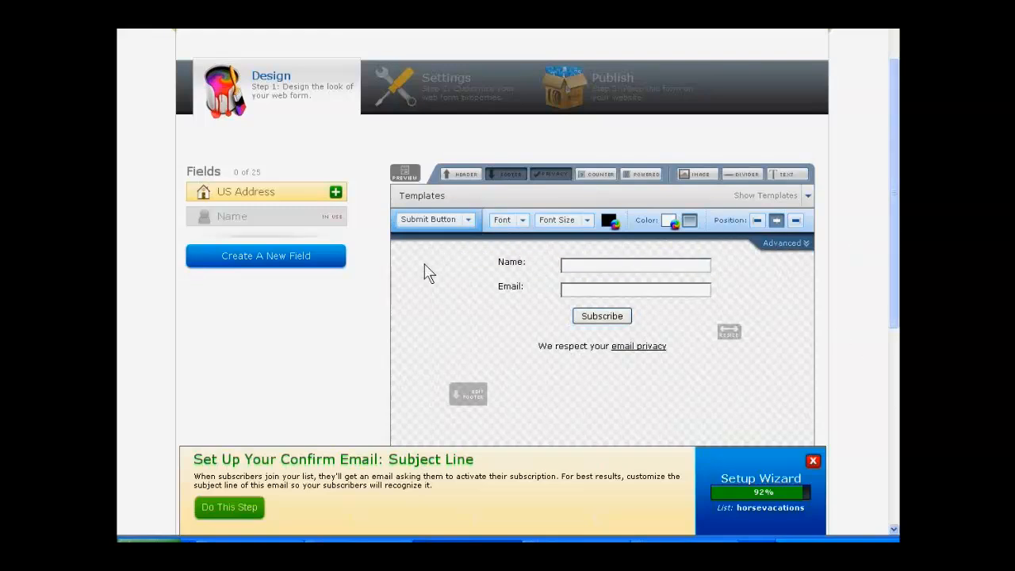
{"action": "left_click", "coordinate": [467, 219]}
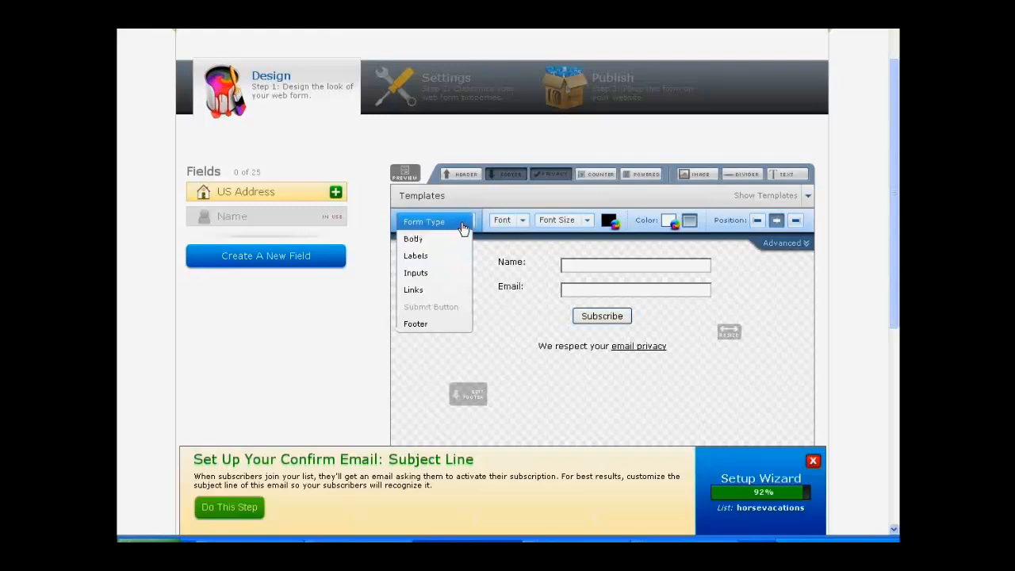
{"action": "left_click", "coordinate": [463, 228]}
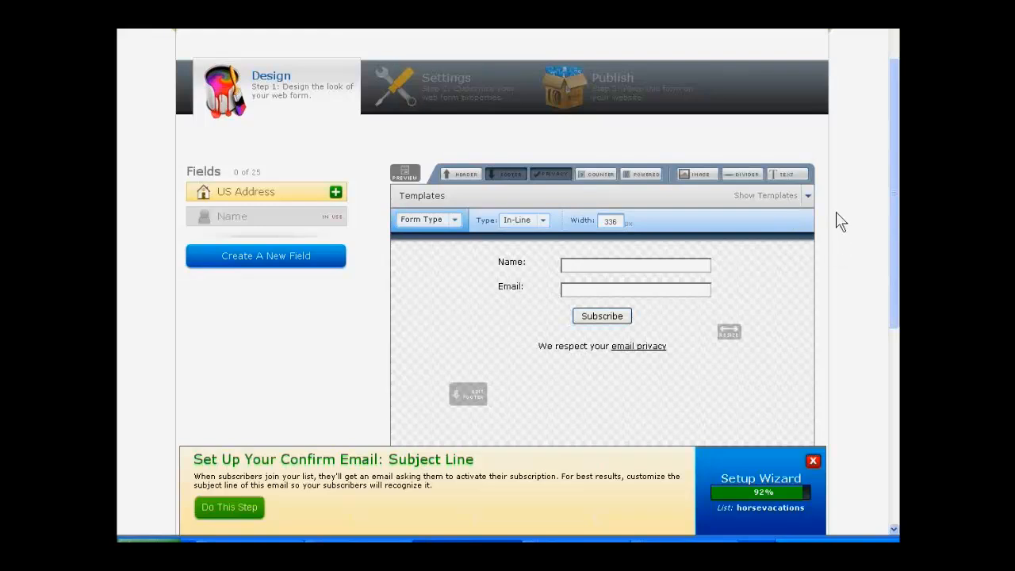
Step: Review the web form's basic settings and try to continue to publishing without saving the form
{"action": "scroll", "coordinate": [829, 210], "scroll_direction": "up", "scroll_amount": 2}
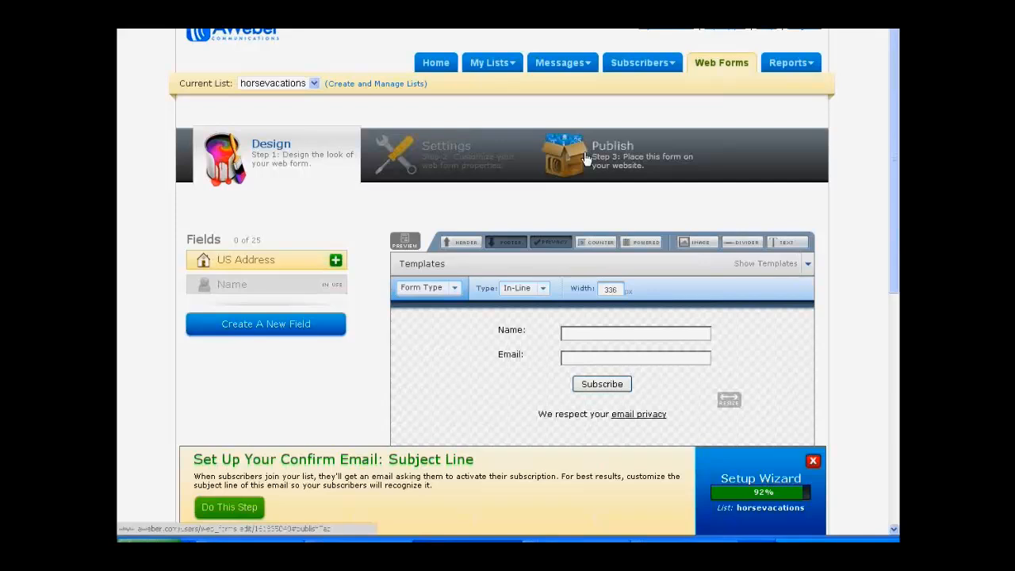
{"action": "left_click", "coordinate": [439, 161]}
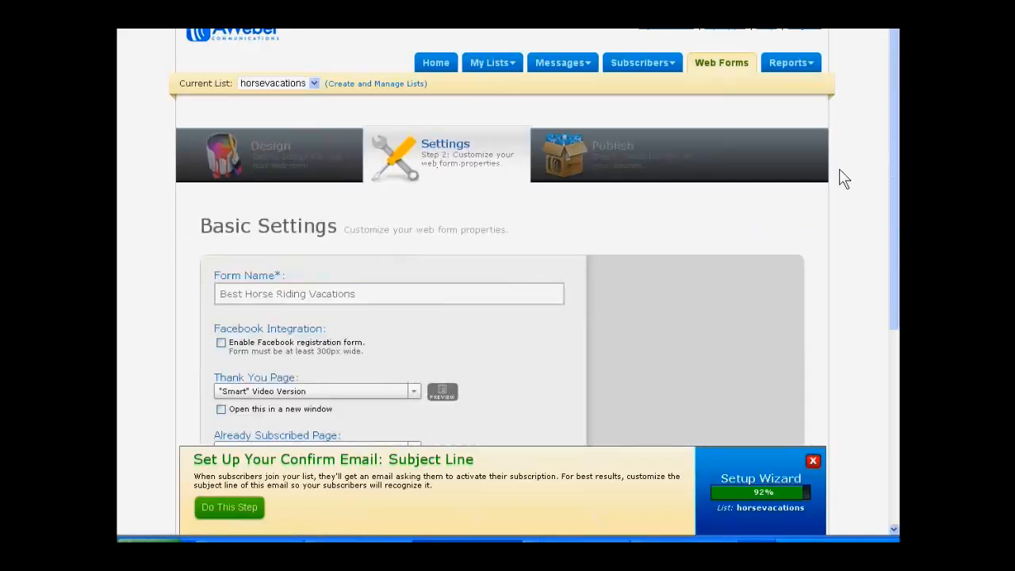
{"action": "scroll", "coordinate": [836, 181], "scroll_direction": "down", "scroll_amount": 2}
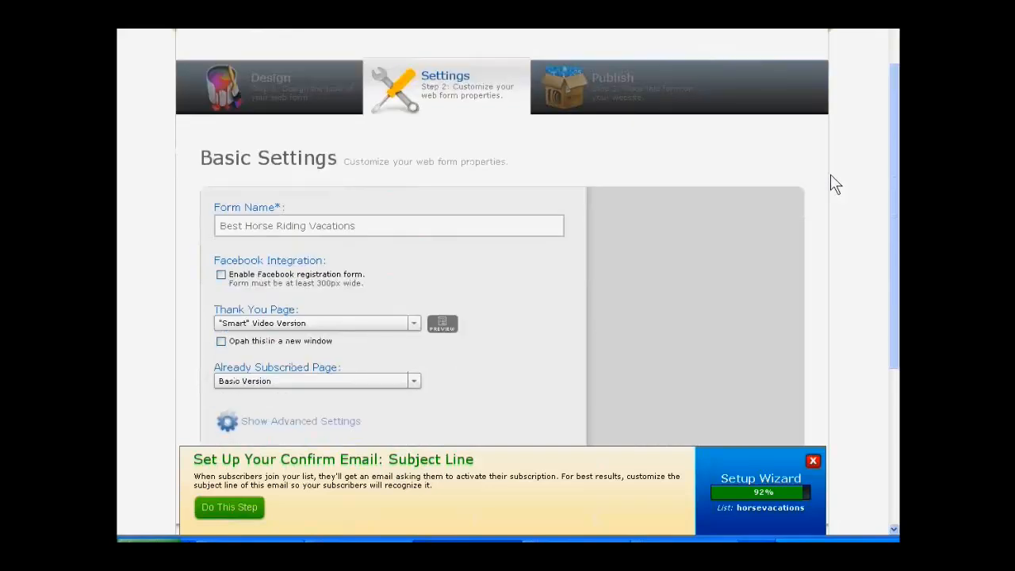
{"action": "scroll", "coordinate": [836, 181], "scroll_direction": "down", "scroll_amount": 2}
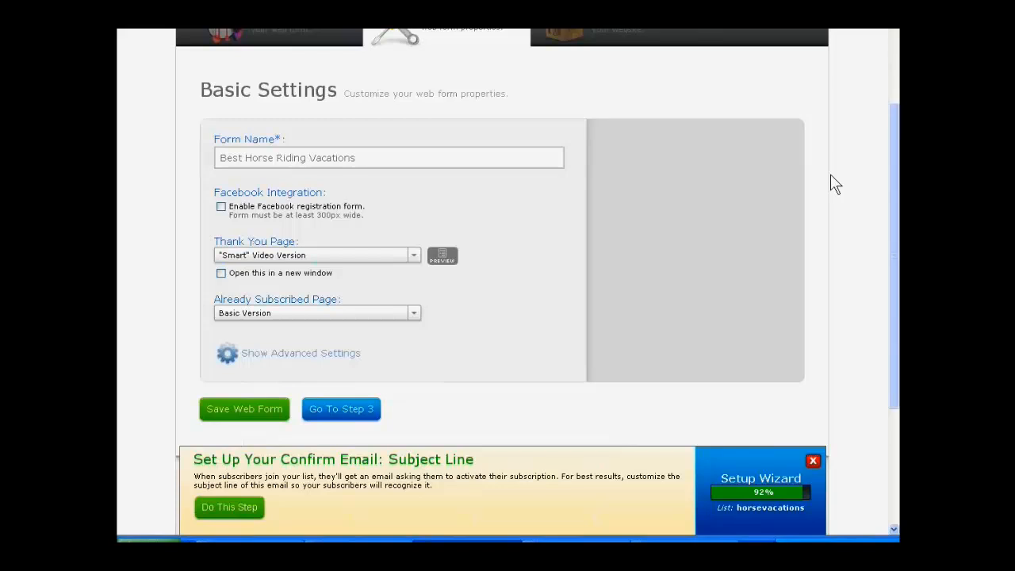
{"action": "scroll", "coordinate": [835, 184], "scroll_direction": "down", "scroll_amount": 1}
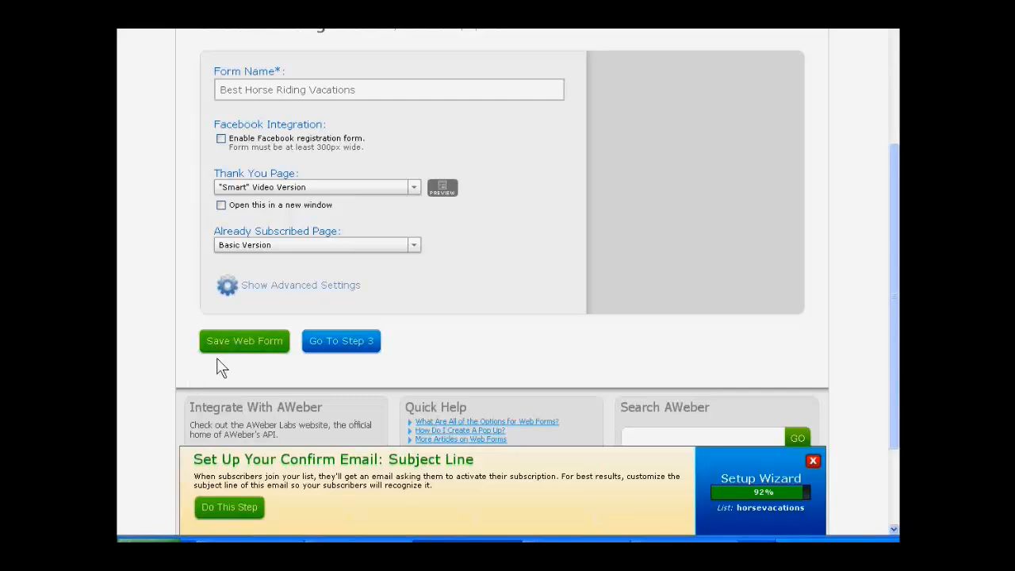
{"action": "left_click", "coordinate": [318, 348]}
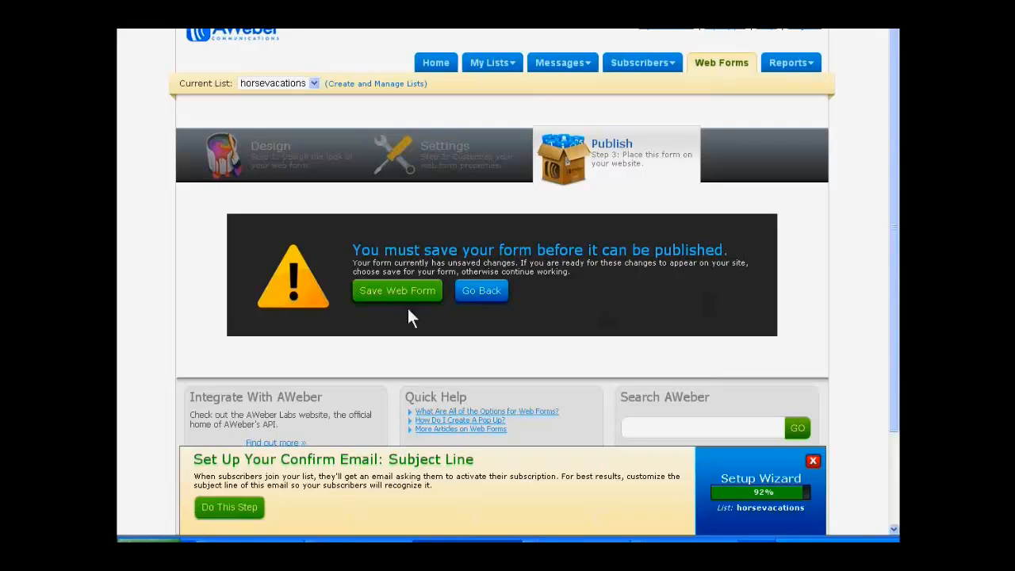
{"action": "left_click", "coordinate": [480, 290]}
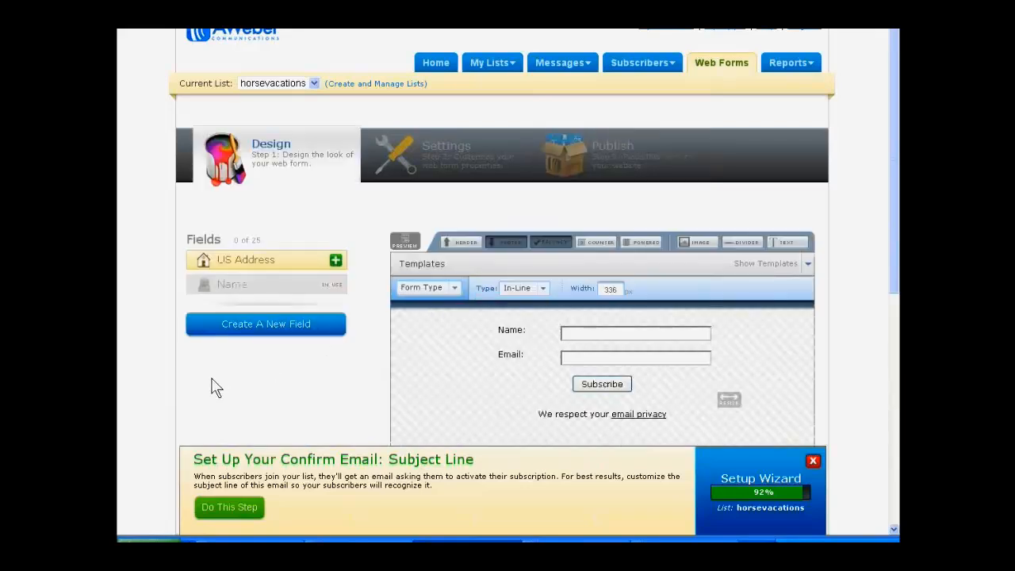
Step: Return to the web form's basic settings and save the form with its thank-you and already-subscribed pages as they are
{"action": "scroll", "coordinate": [214, 387], "scroll_direction": "down", "scroll_amount": 1}
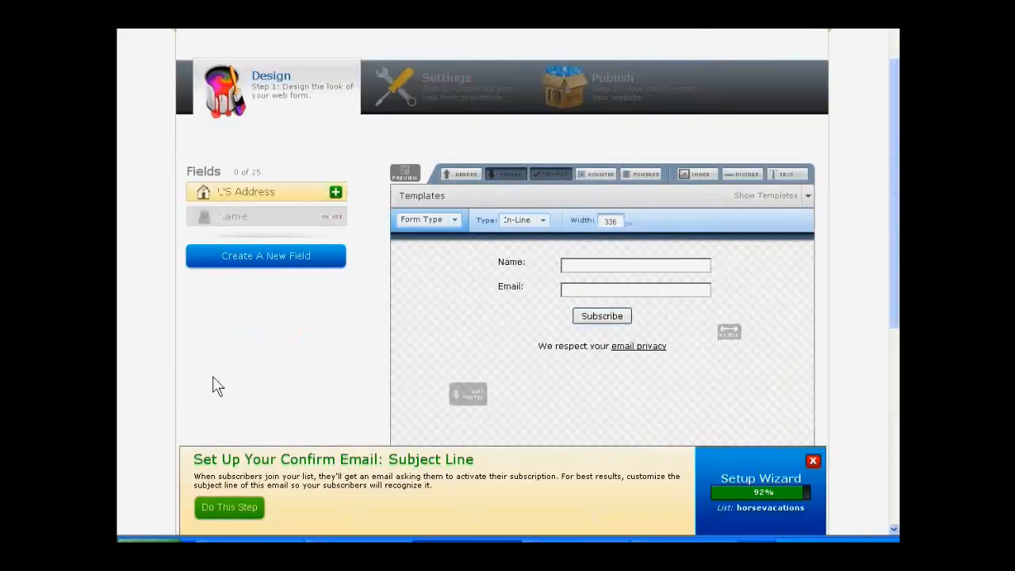
{"action": "scroll", "coordinate": [214, 381], "scroll_direction": "up", "scroll_amount": 1}
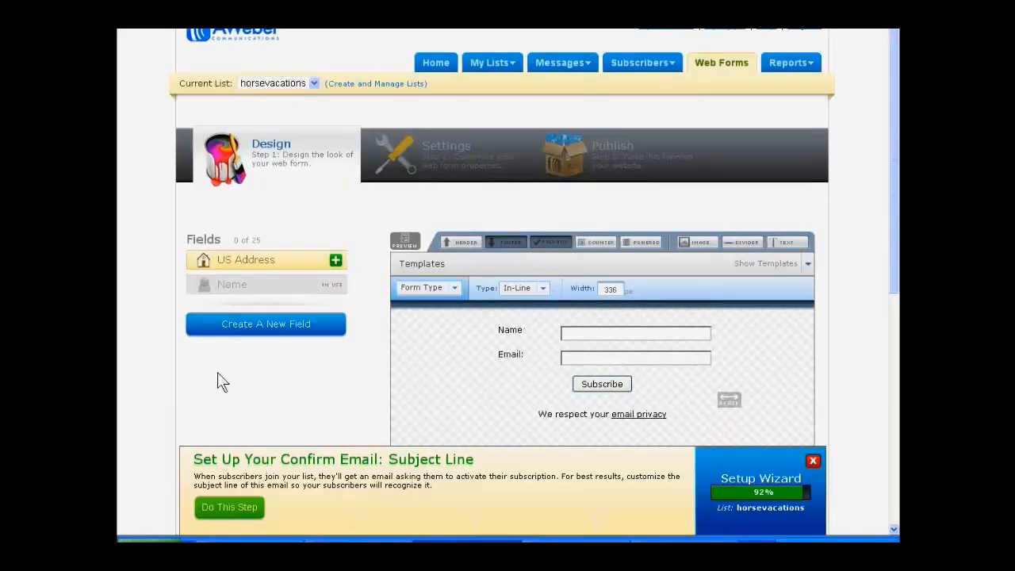
{"action": "left_click", "coordinate": [452, 176]}
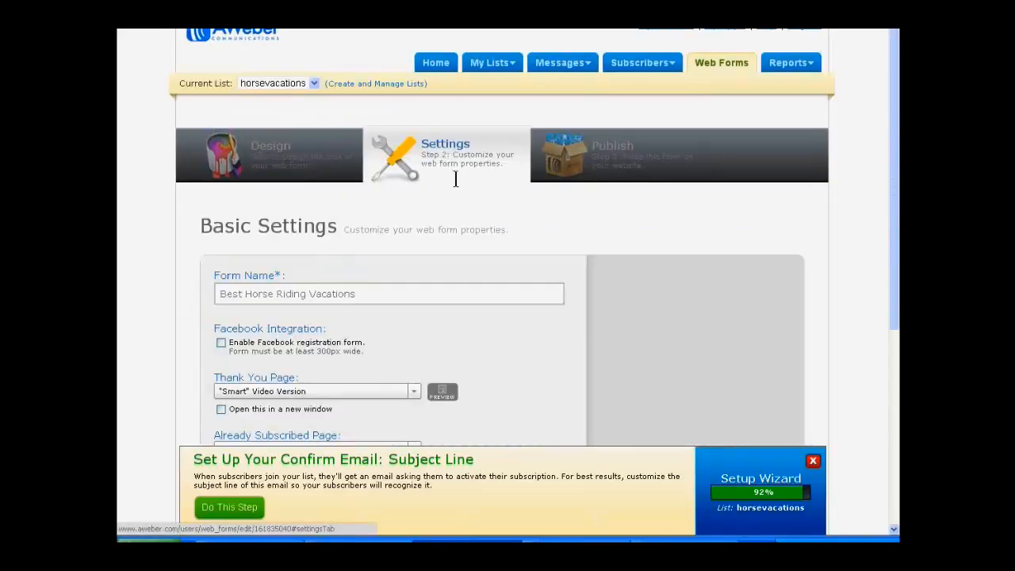
{"action": "scroll", "coordinate": [456, 182], "scroll_direction": "down", "scroll_amount": 1}
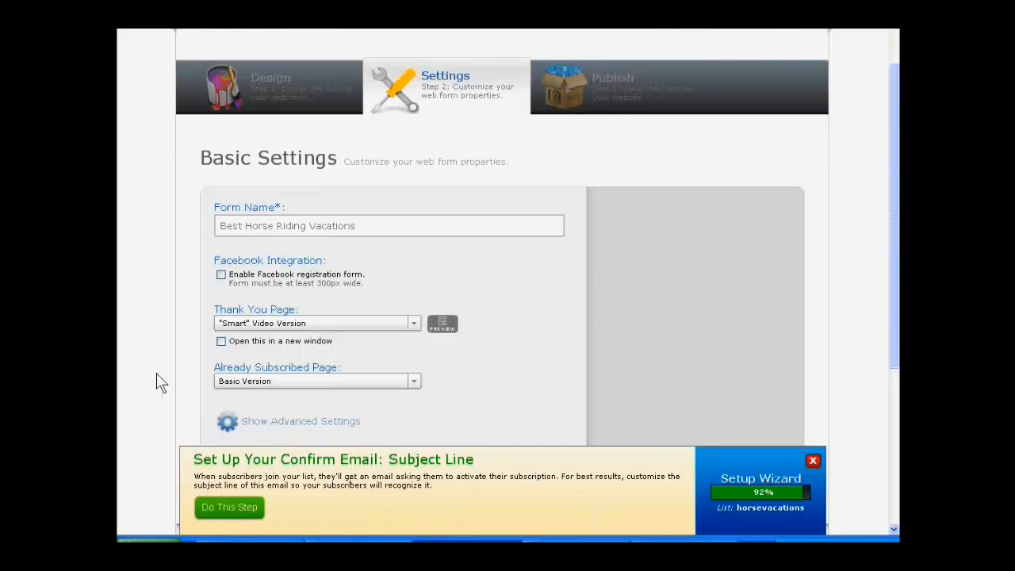
{"action": "scroll", "coordinate": [156, 379], "scroll_direction": "down", "scroll_amount": 2}
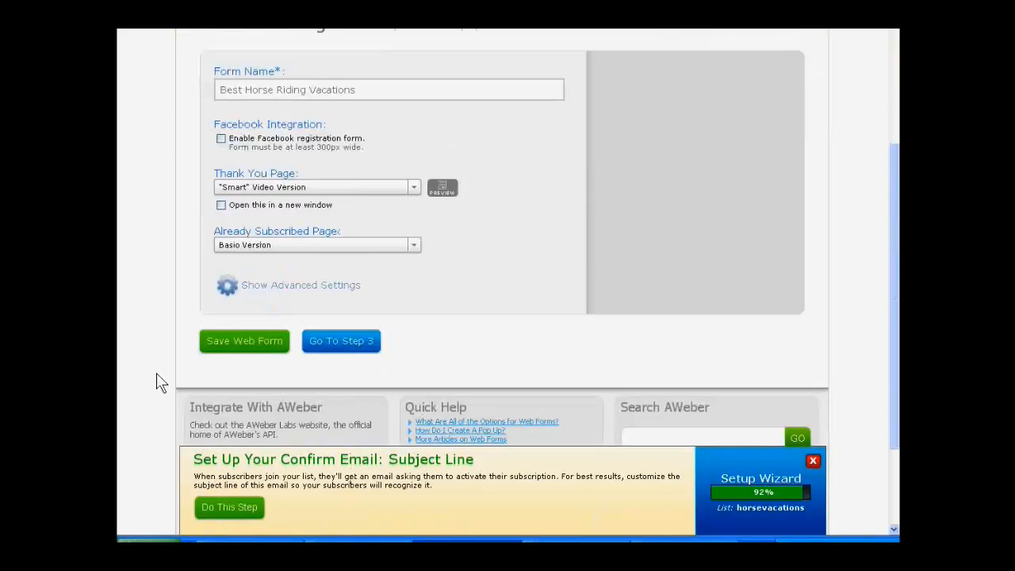
{"action": "left_click", "coordinate": [223, 344]}
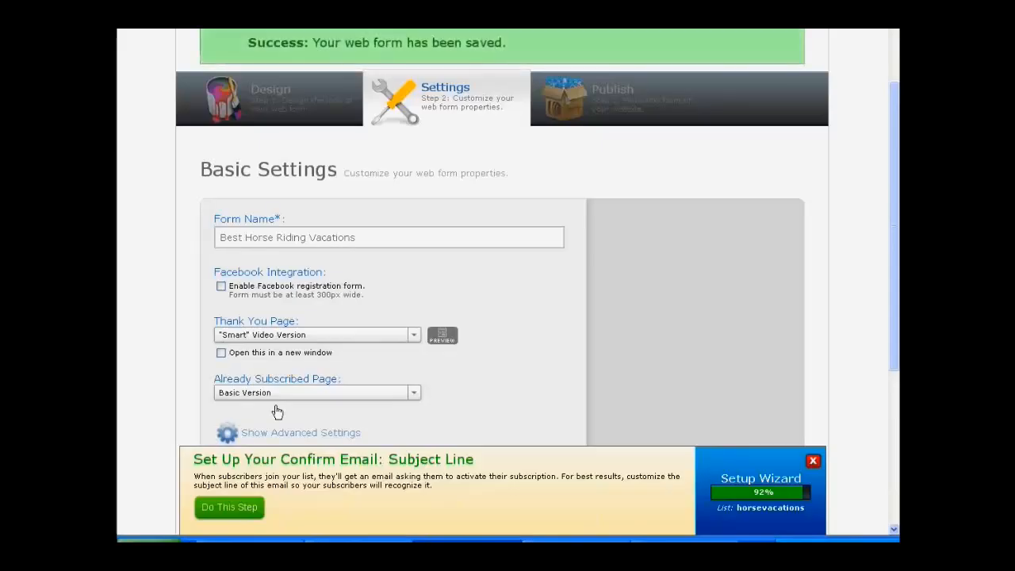
Step: Continue from the saved form's basic settings to the publishing step
{"action": "scroll", "coordinate": [277, 411], "scroll_direction": "down", "scroll_amount": 2}
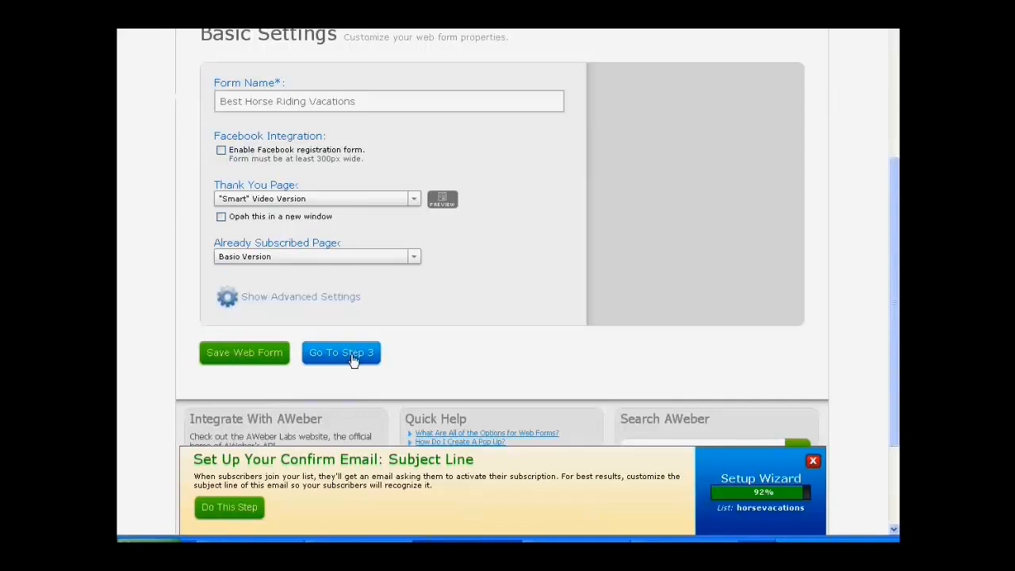
{"action": "scroll", "coordinate": [353, 361], "scroll_direction": "down", "scroll_amount": 1}
{"action": "scroll", "coordinate": [548, 302], "scroll_direction": "up", "scroll_amount": 3}
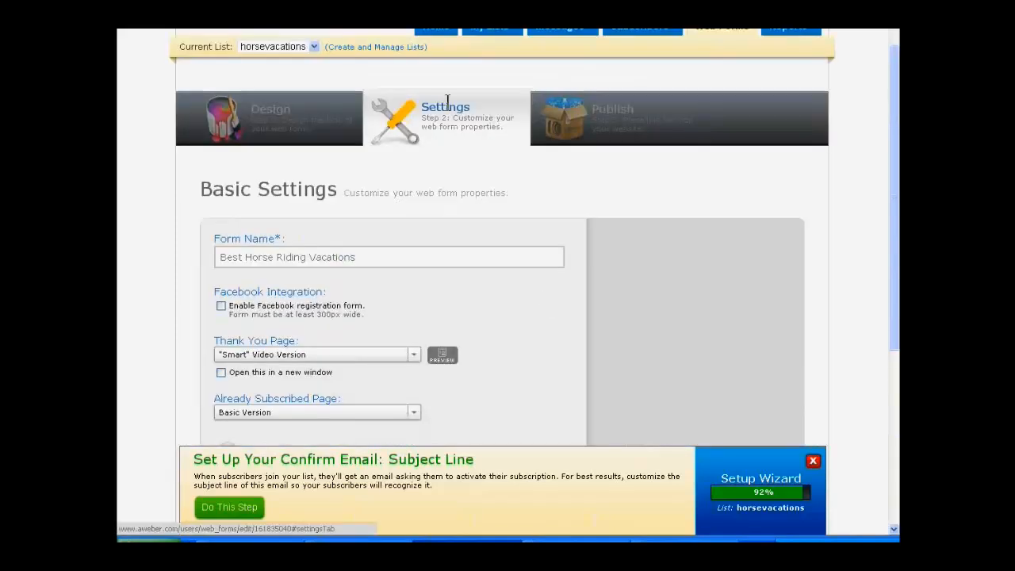
{"action": "scroll", "coordinate": [552, 293], "scroll_direction": "down", "scroll_amount": 3}
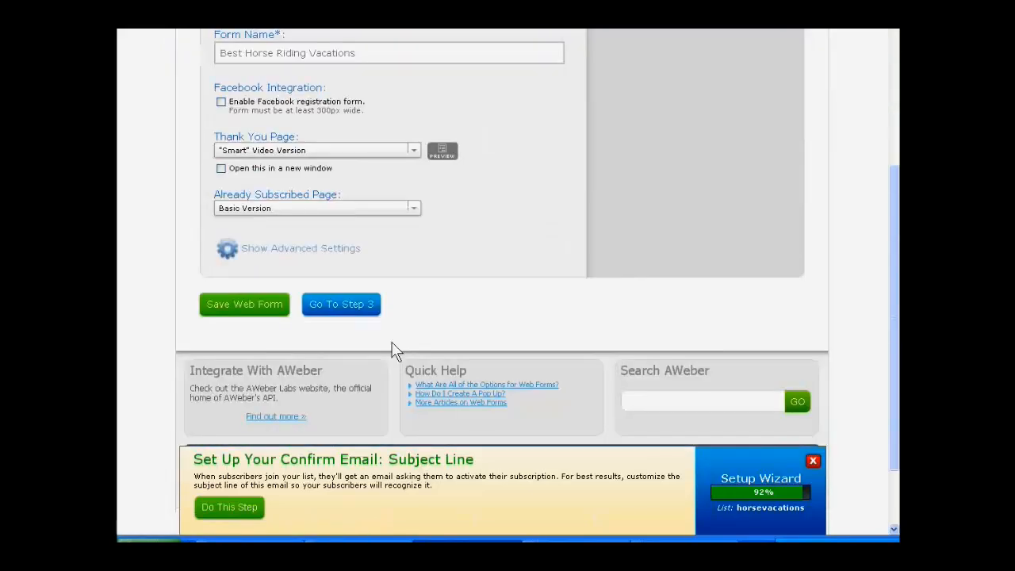
{"action": "scroll", "coordinate": [351, 315], "scroll_direction": "up", "scroll_amount": 2}
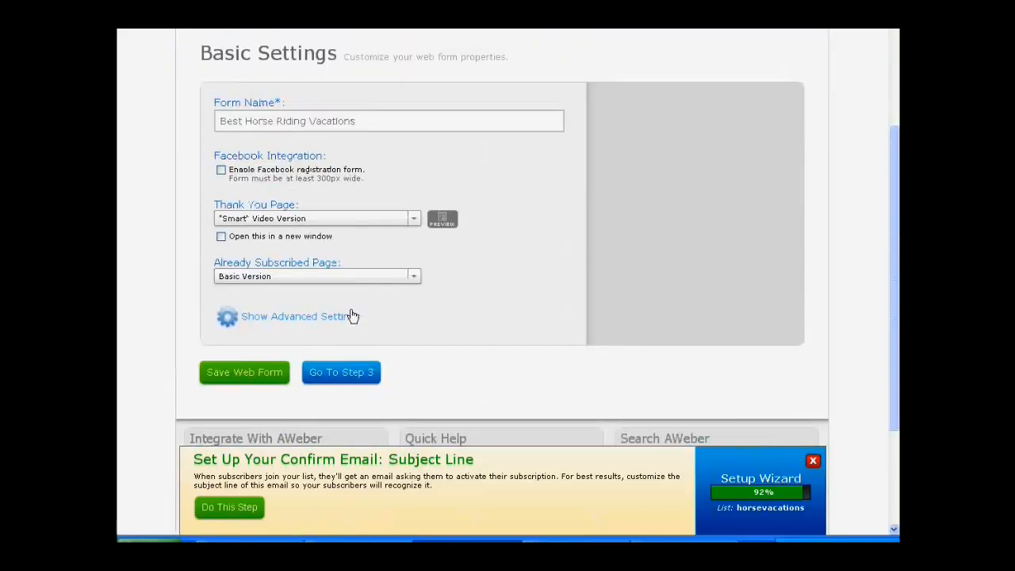
{"action": "scroll", "coordinate": [351, 315], "scroll_direction": "down", "scroll_amount": 1}
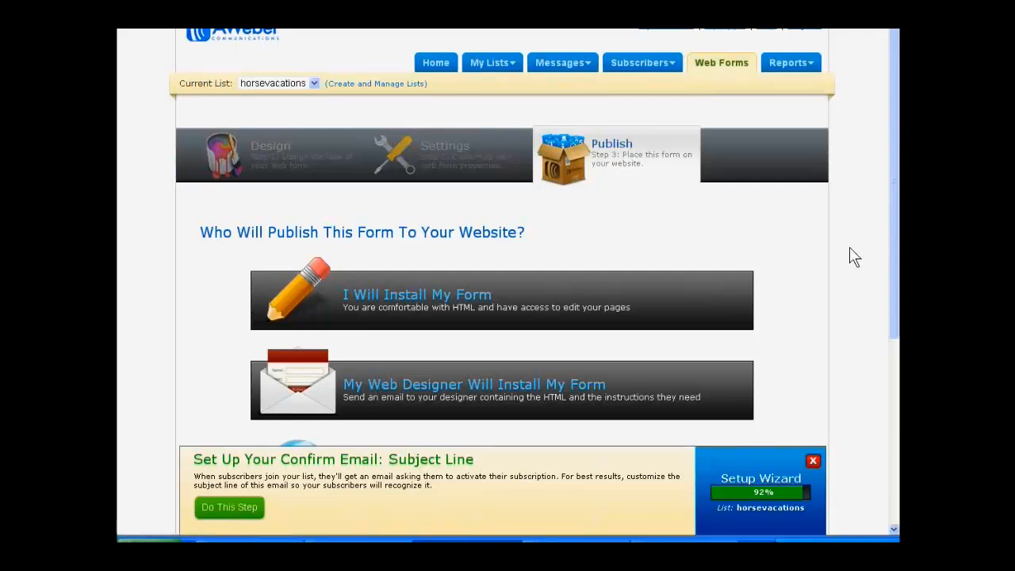
Step: Choose to install the form yourself and select the whole JavaScript snippet for copying
{"action": "left_click", "coordinate": [458, 311]}
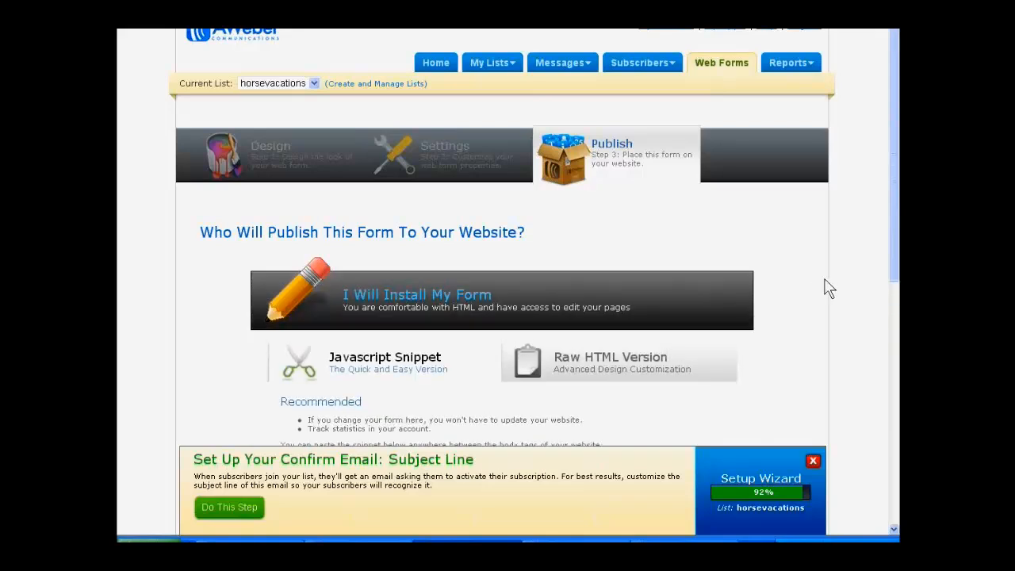
{"action": "scroll", "coordinate": [826, 288], "scroll_direction": "down", "scroll_amount": 2}
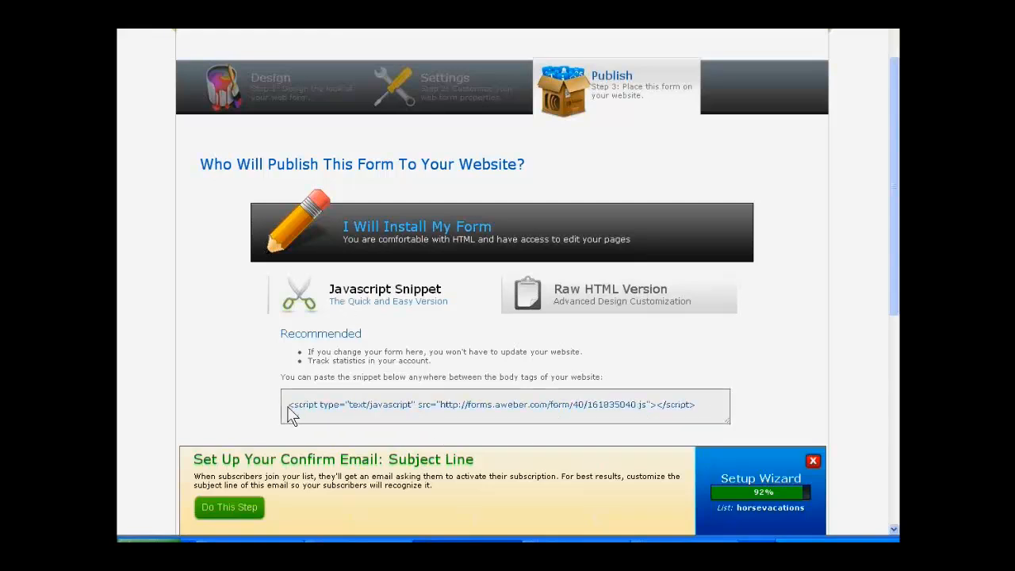
{"action": "left_click", "coordinate": [487, 406]}
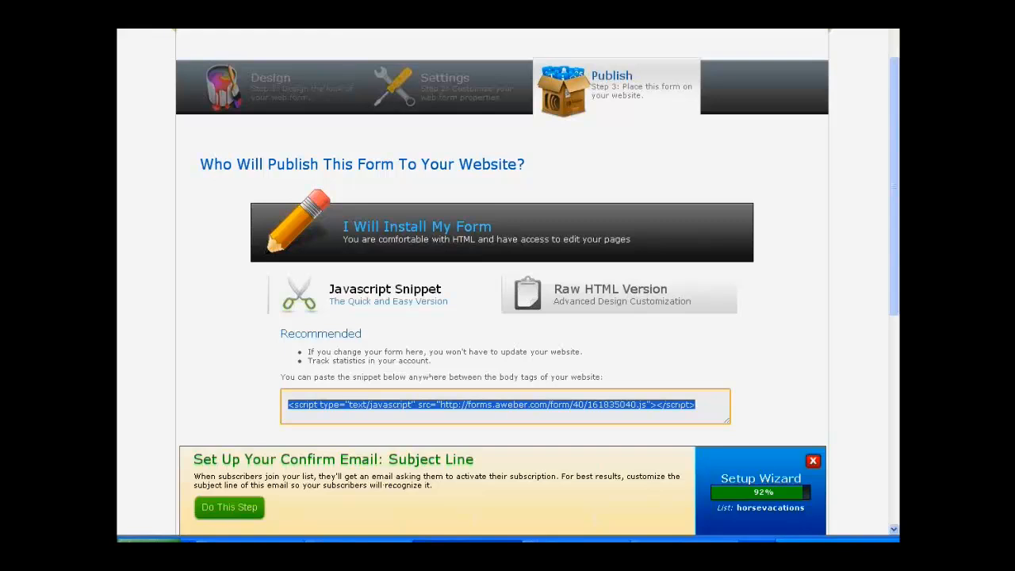
Step: Open the Best Horse Riding Vacations WordPress admin in a new browser tab and log in with the prefilled credentials
{"action": "key", "text": "ctrl+t"}
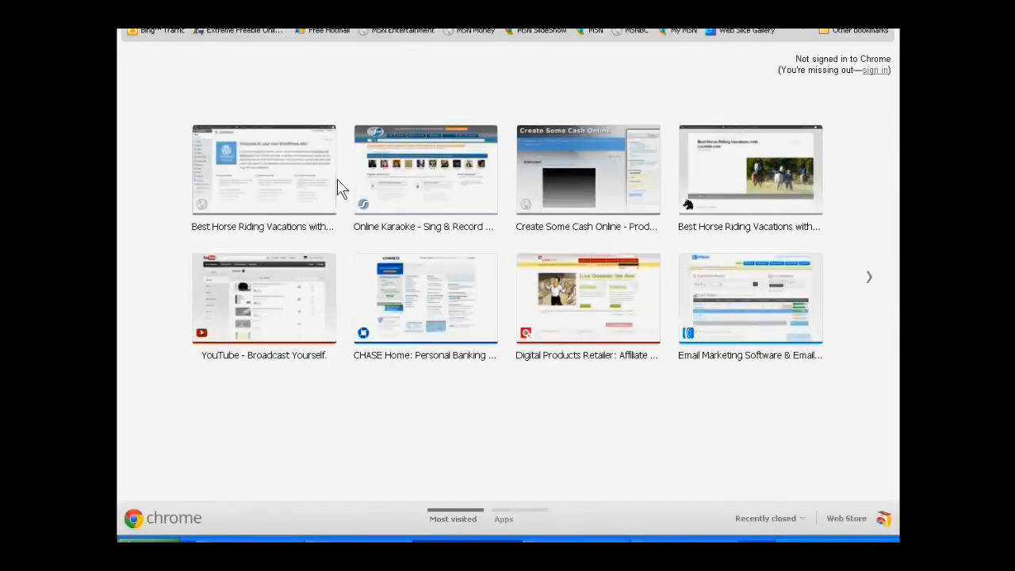
{"action": "left_click", "coordinate": [271, 194]}
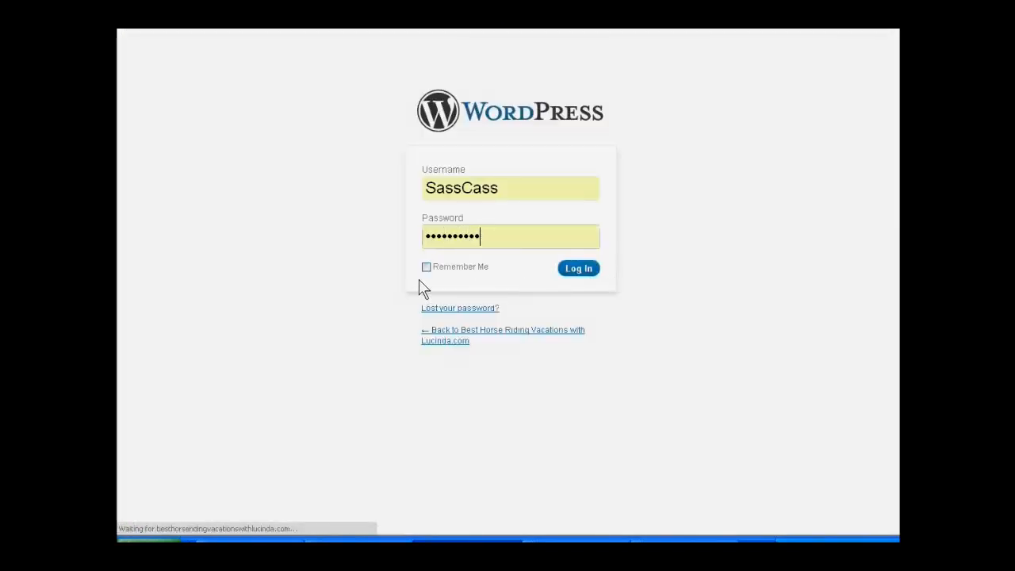
{"action": "left_click", "coordinate": [576, 268]}
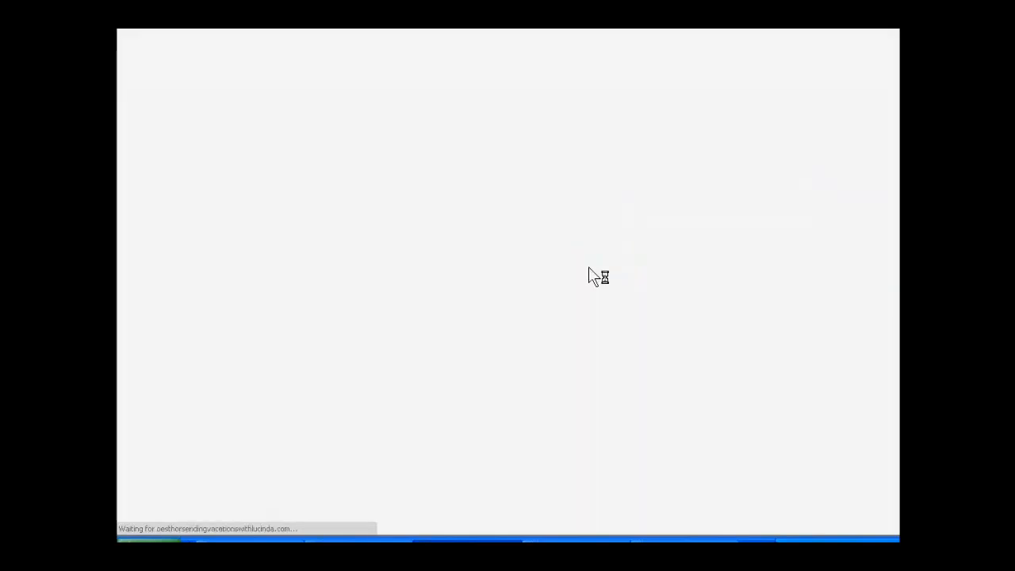
Step: Dismiss the WordPress welcome message on the dashboard and start a new page
{"action": "mouse_move", "coordinate": [200, 168]}
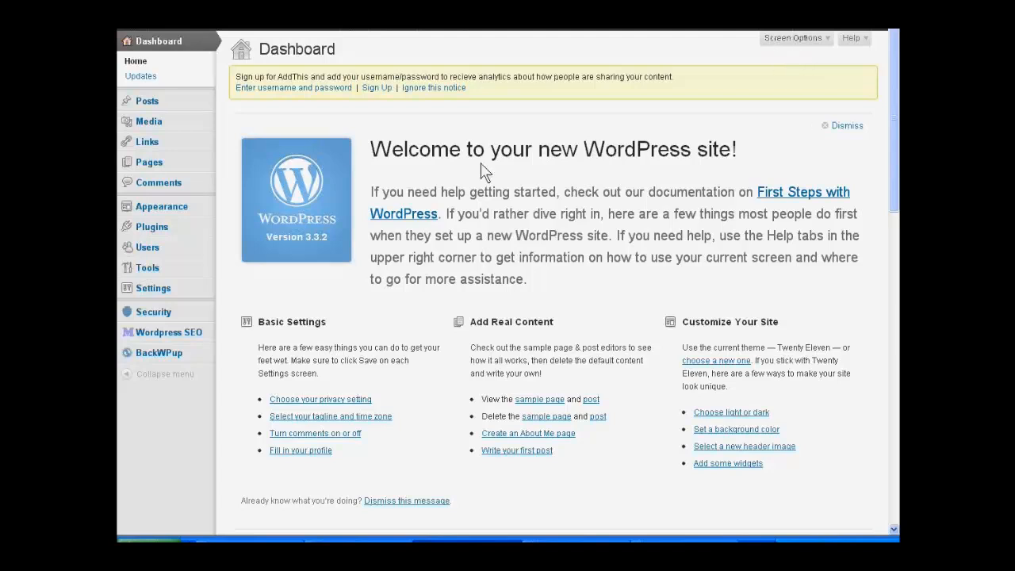
{"action": "left_click", "coordinate": [428, 501]}
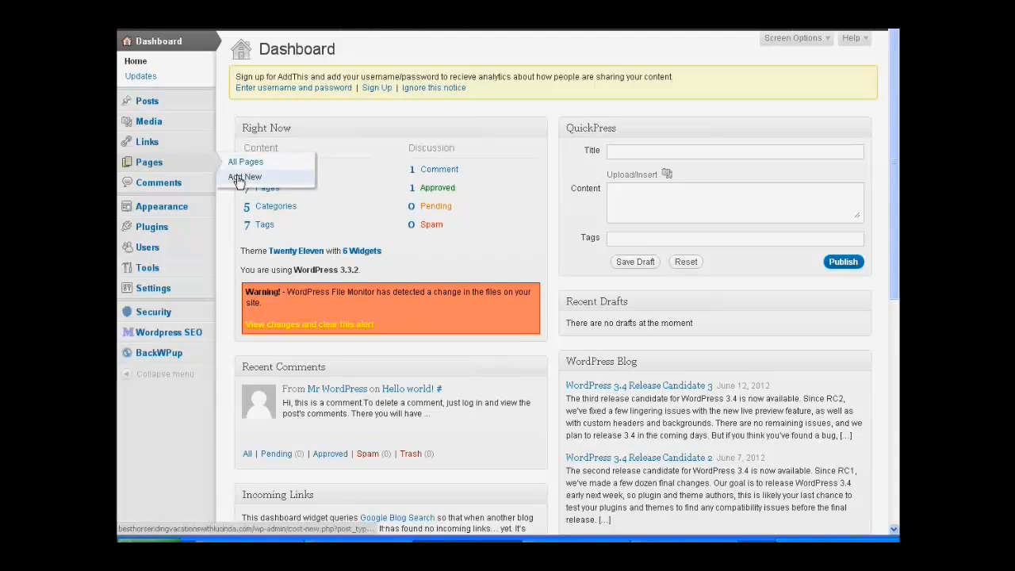
{"action": "left_click", "coordinate": [237, 178]}
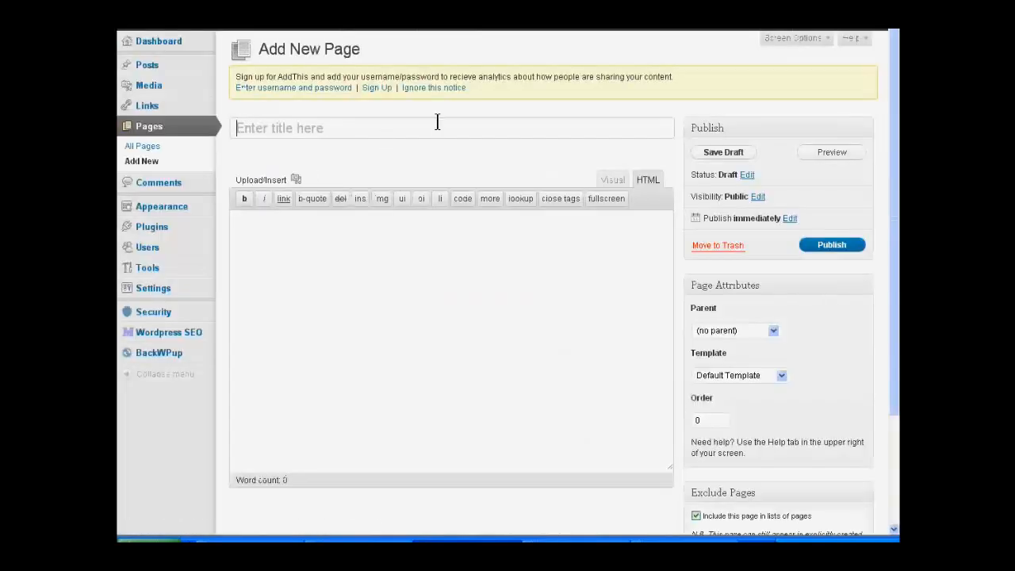
Step: Dismiss the AddThis sign-up notice and enter the title "Best Vacations Thank You Page"
{"action": "left_click", "coordinate": [438, 89]}
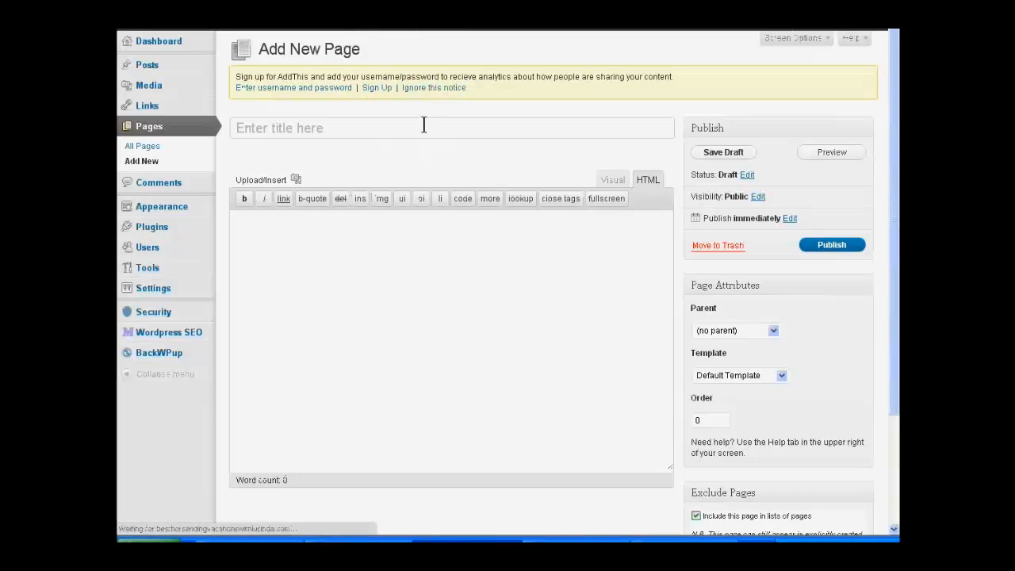
{"action": "left_click", "coordinate": [423, 125]}
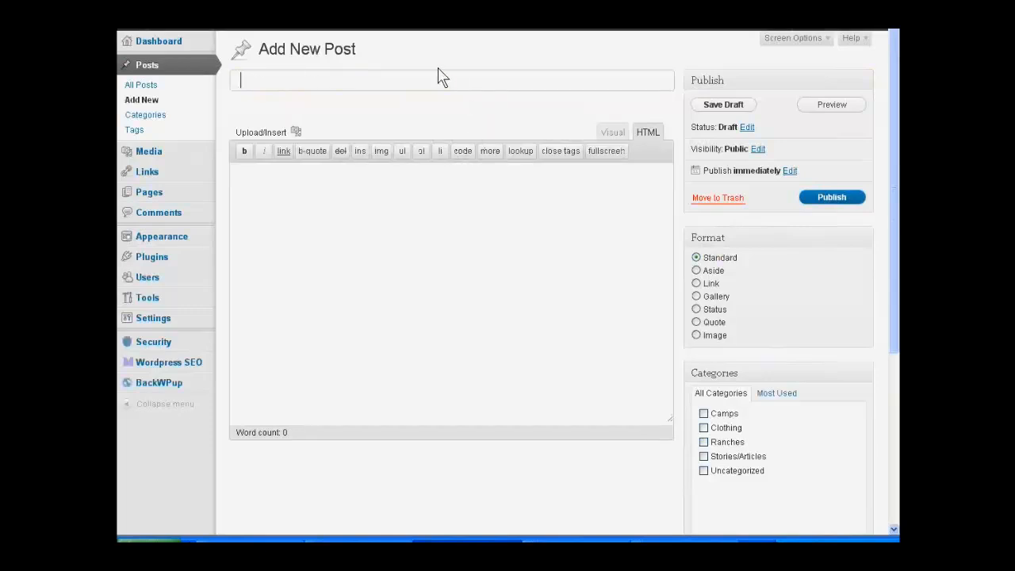
{"action": "type", "text": "Best Vacatio"}
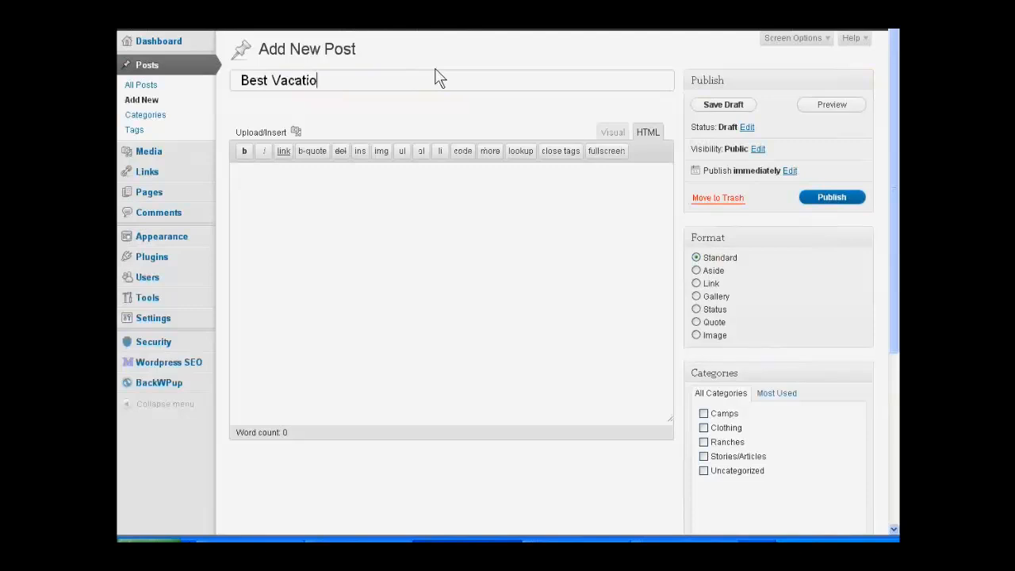
{"action": "type", "text": "ns Thank You Page"}
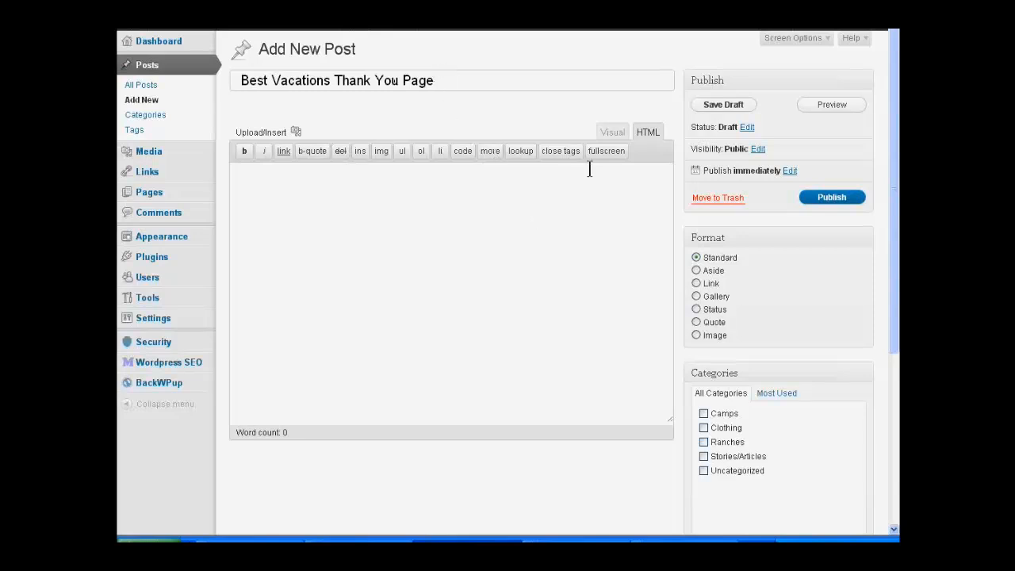
Step: Switch the post to visual editing, insert a More tag at the start and show the full set of formatting tools
{"action": "left_click", "coordinate": [618, 135]}
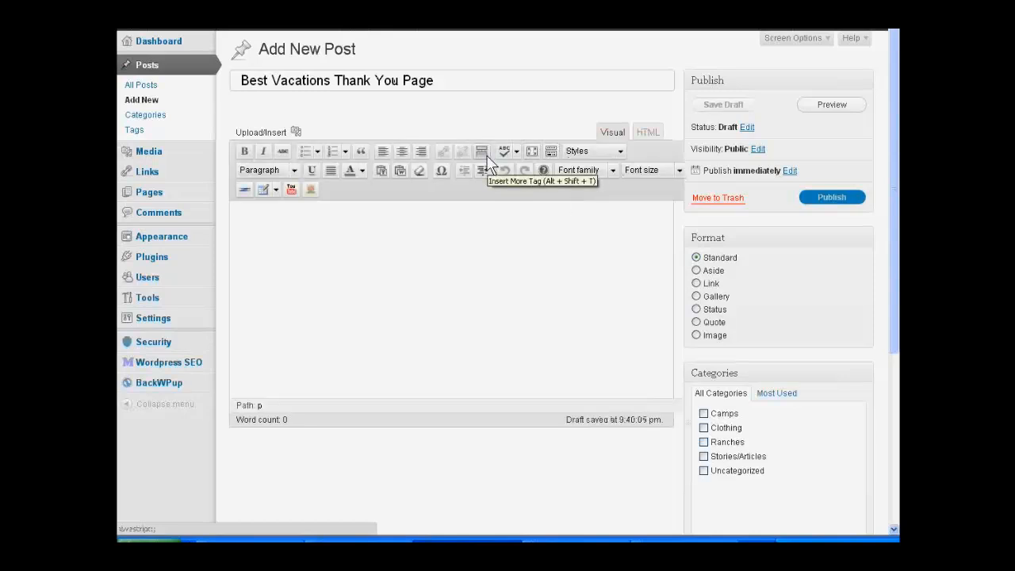
{"action": "left_click", "coordinate": [481, 151]}
{"action": "left_click", "coordinate": [550, 151]}
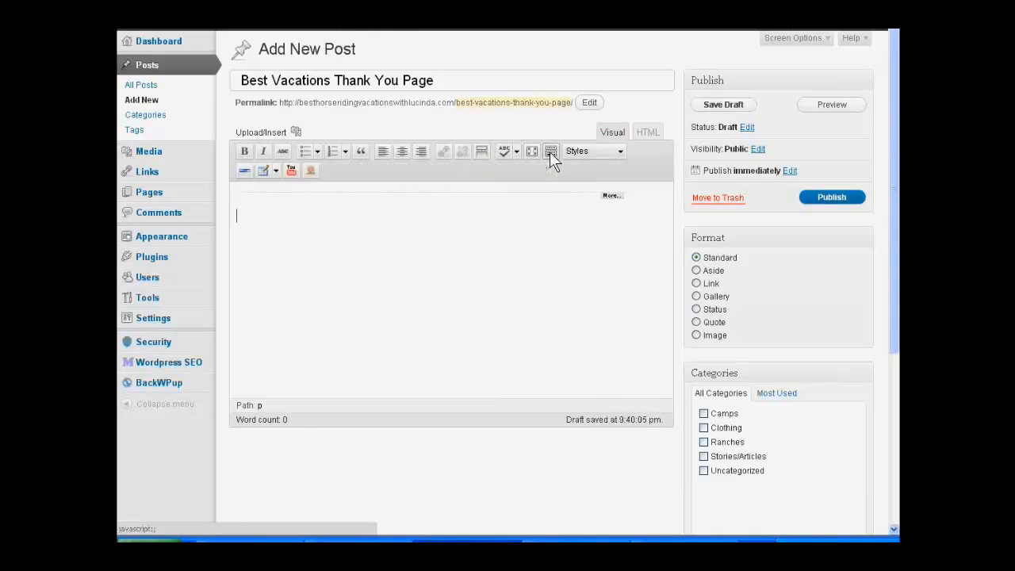
{"action": "left_click", "coordinate": [550, 151]}
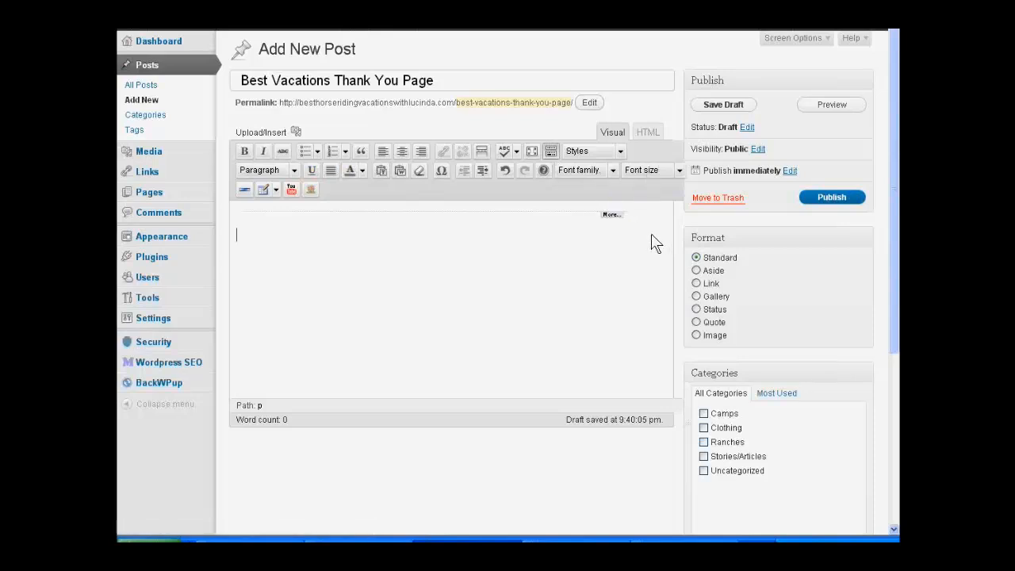
{"action": "left_click", "coordinate": [608, 218]}
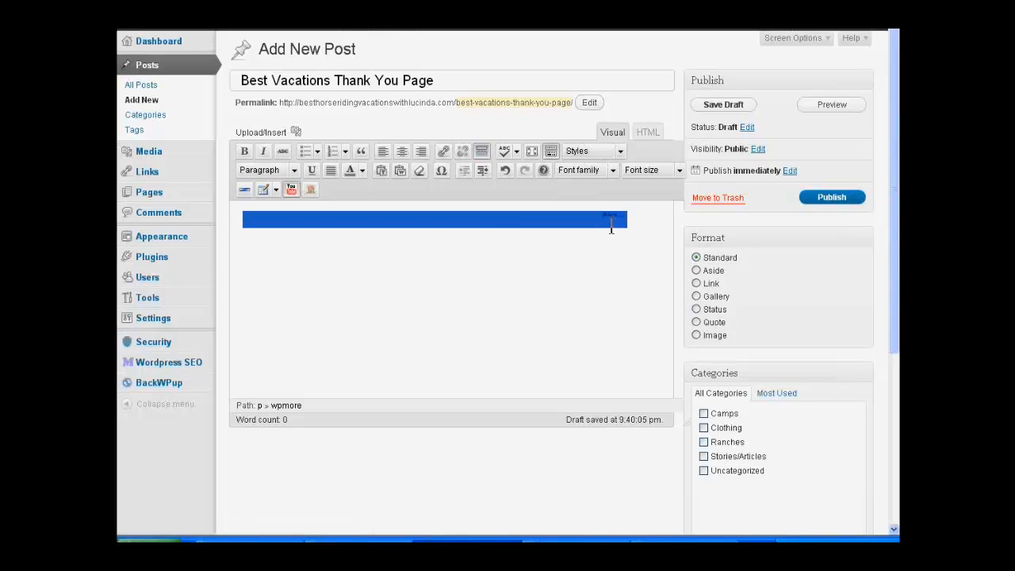
{"action": "left_click", "coordinate": [669, 238]}
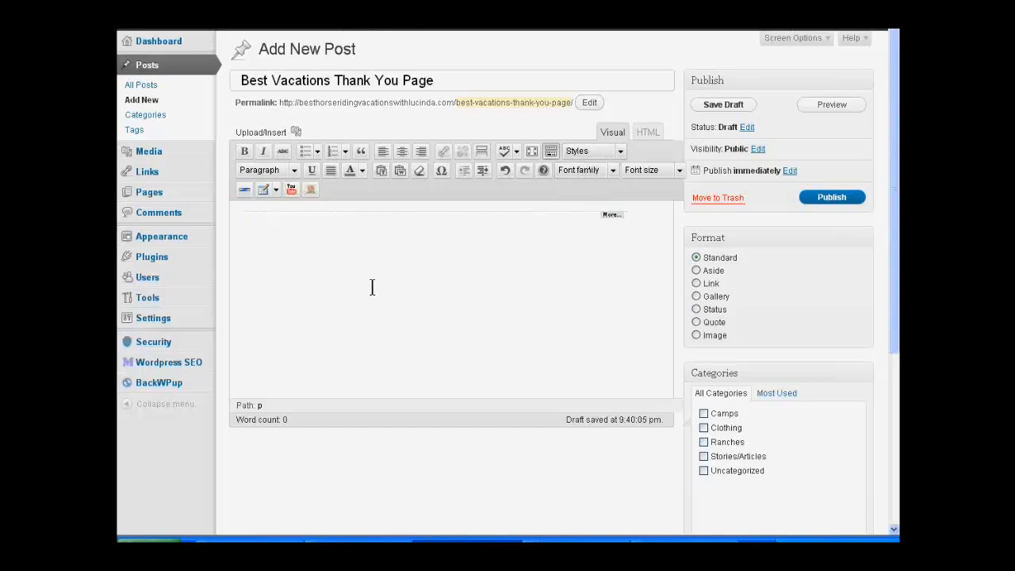
Step: Write "Congratulations and Thank You!" below the More tag and start a new paragraph
{"action": "type", "text": "Congratulations and Th"}
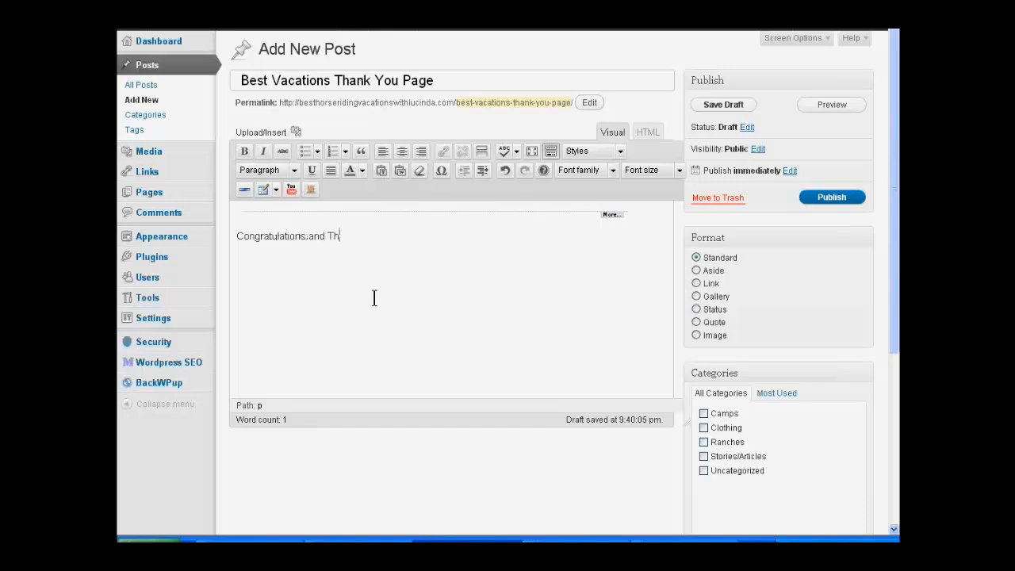
{"action": "type", "text": "ank You!"}
{"action": "key", "text": "End"}
{"action": "key", "text": "Return"}
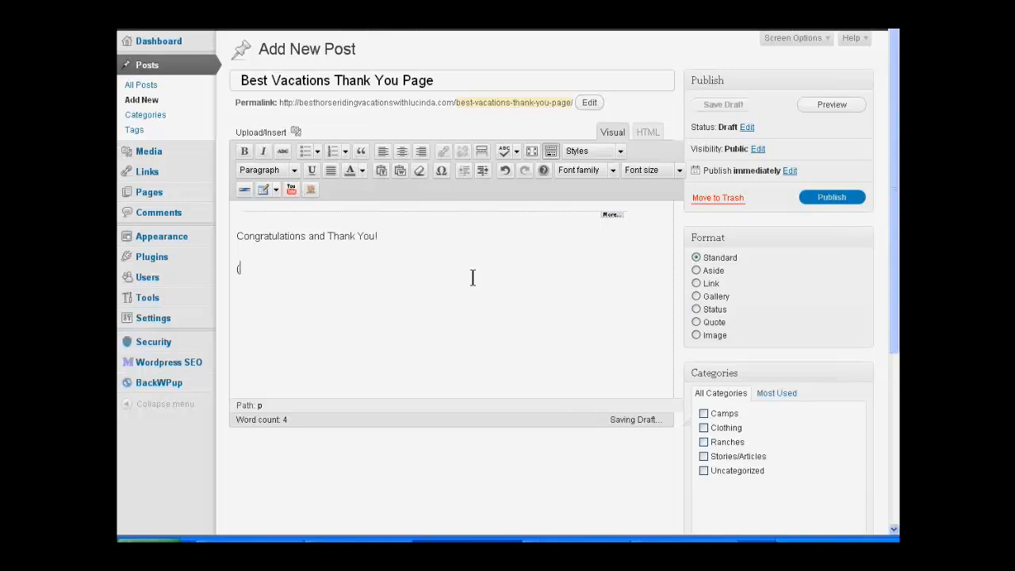
Step: Add the placeholder line "(video here)" and a separate line "Download here:" under the greeting
{"action": "type", "text": "Vi"}
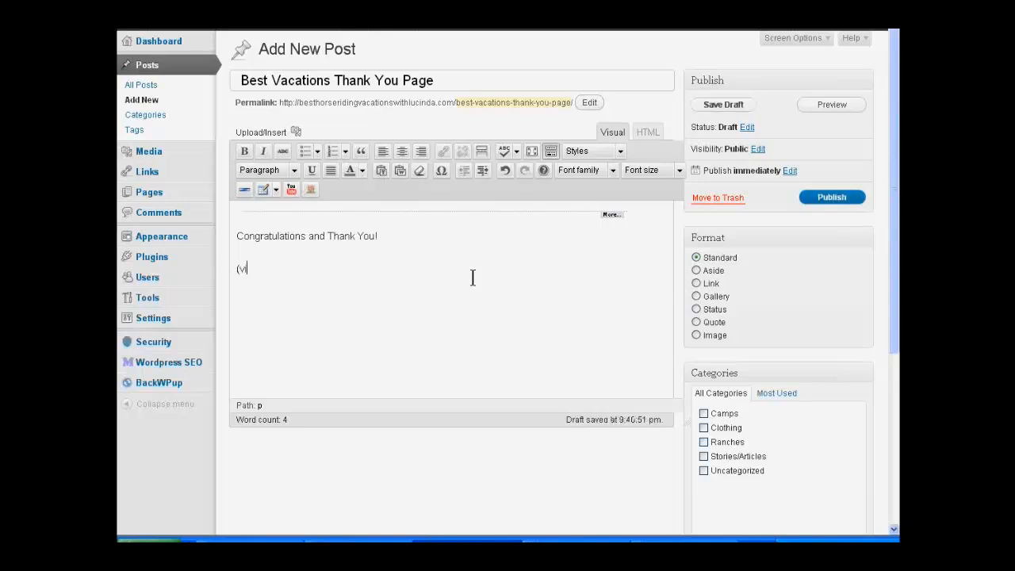
{"action": "type", "text": "deo here)"}
{"action": "key", "text": "Return"}
{"action": "type", "text": "Download here"}
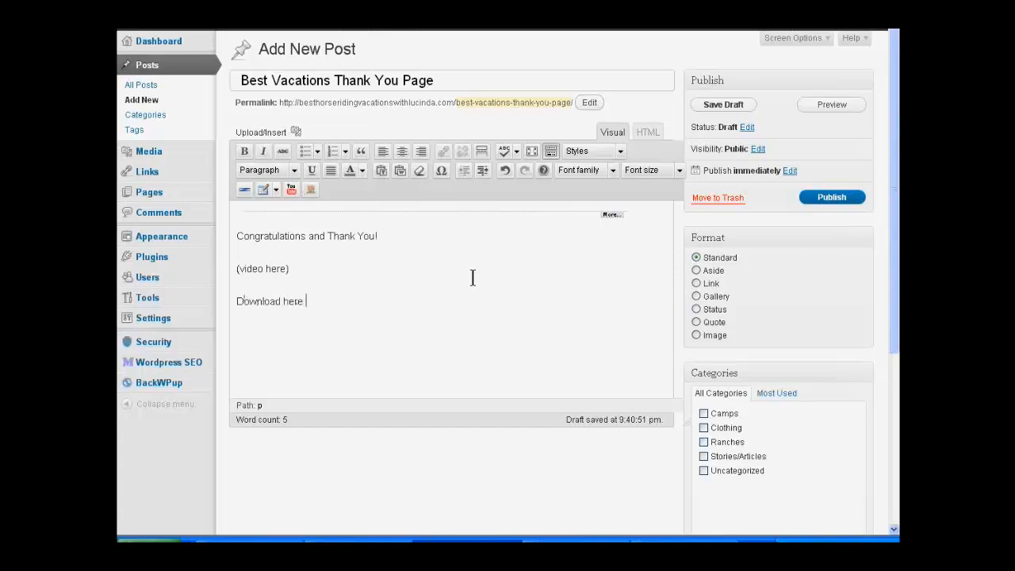
{"action": "key", "text": "BackSpace"}
{"action": "type", "text": ":"}
Step: Add a paragraph reading "Click on the link above to download your report." and remove the leftover letters of "Content"
{"action": "key", "text": "Return"}
{"action": "type", "text": "Content"}
{"action": "key", "text": "Return"}
{"action": "key", "text": "Return"}
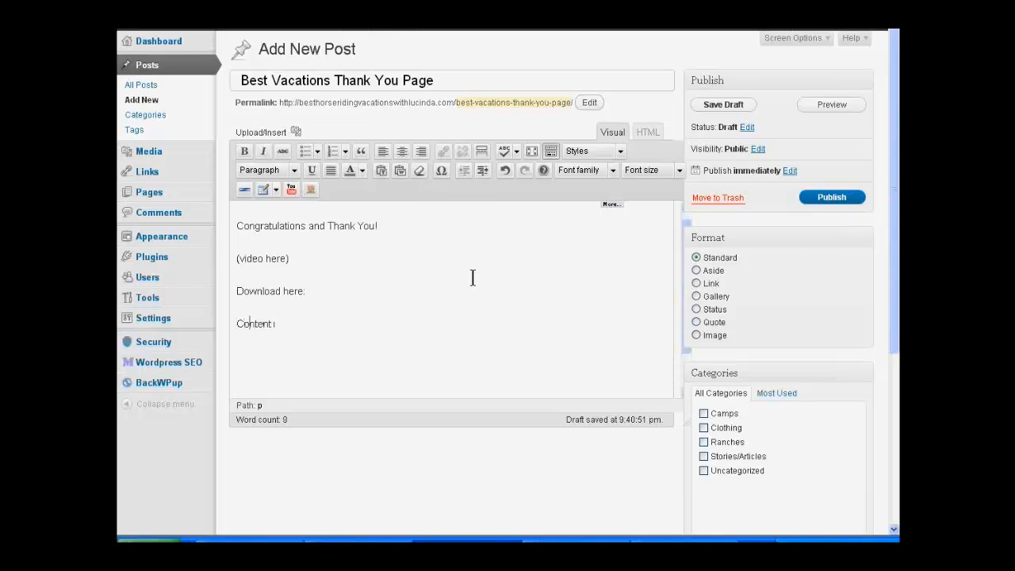
{"action": "type", "text": "lick on the link above to"}
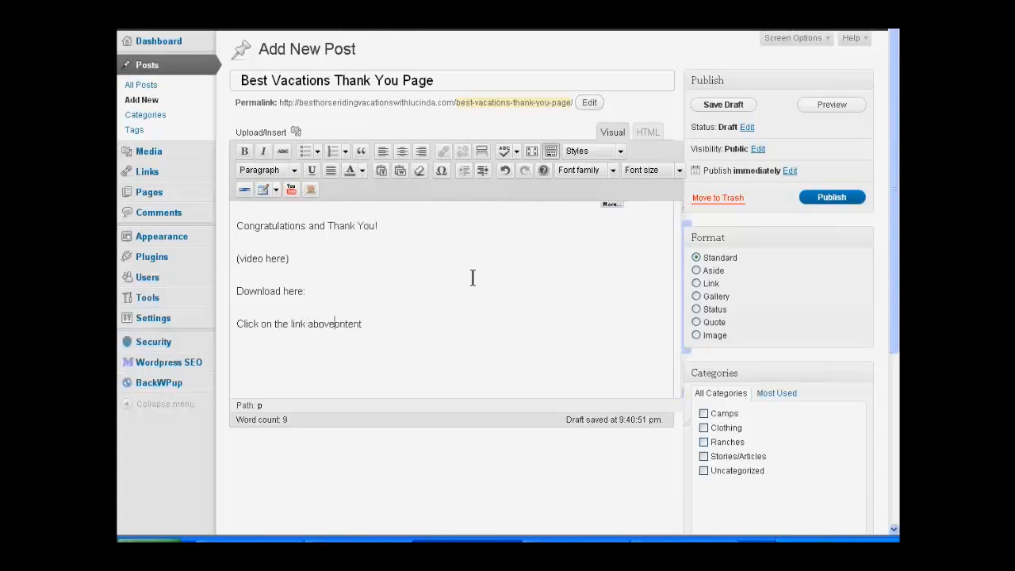
{"action": "type", "text": " download "}
{"action": "type", "text": "your re"}
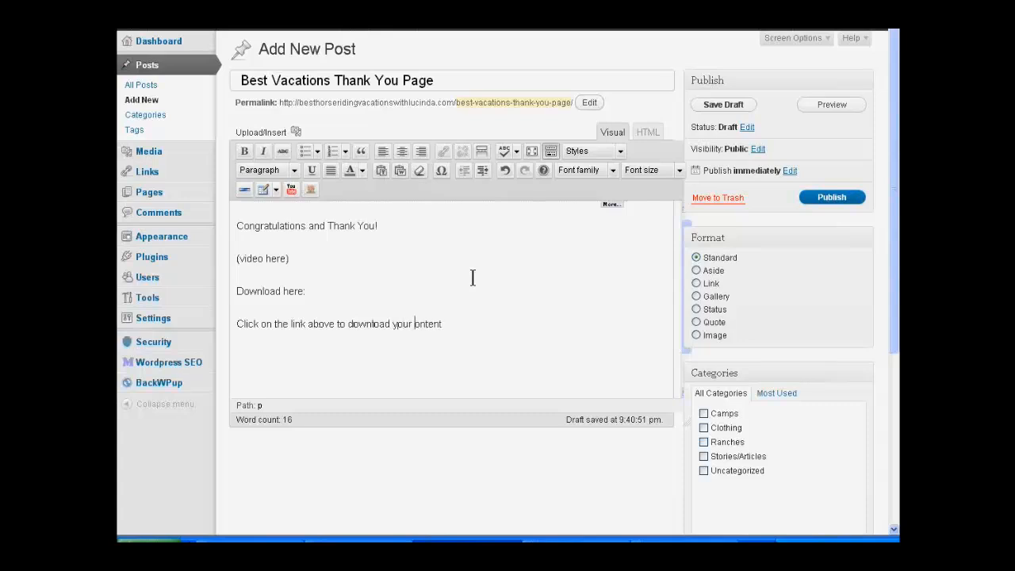
{"action": "type", "text": "port"}
{"action": "key", "text": "Delete"}
{"action": "key", "text": "Delete"}
{"action": "key", "text": "Delete"}
{"action": "key", "text": "Delete"}
{"action": "key", "text": "Delete"}
{"action": "key", "text": "Delete"}
Step: Add a paragraph reading "The report is in a zip file and you will need a zip extractor to open the PDF"
{"action": "key", "text": "End"}
{"action": "key", "text": "Return"}
{"action": "type", "text": "The report is in a"}
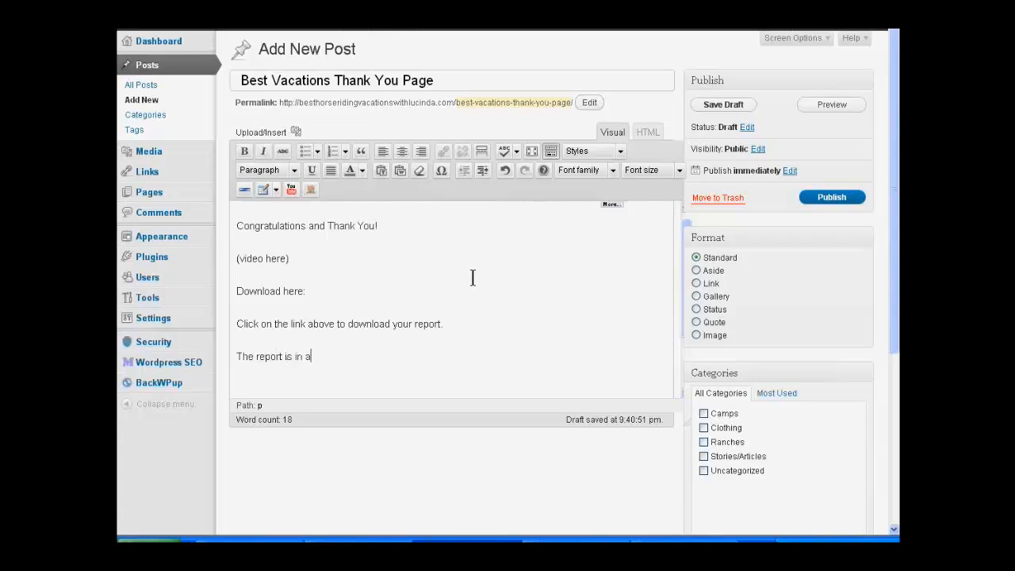
{"action": "type", "text": " zip file and you can"}
{"action": "key", "text": "BackSpace"}
{"action": "key", "text": "BackSpace"}
{"action": "key", "text": "BackSpace"}
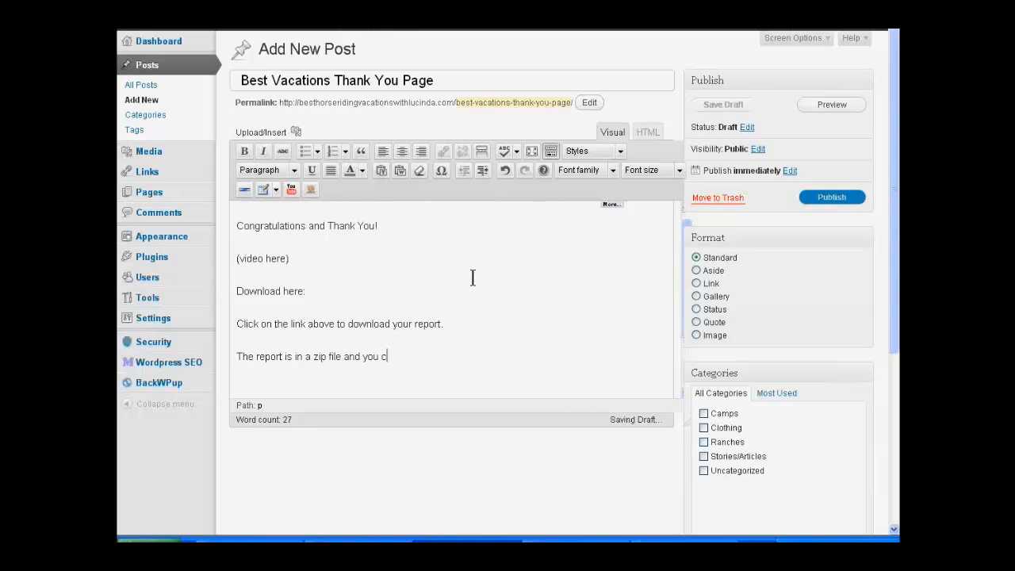
{"action": "type", "text": "will need "}
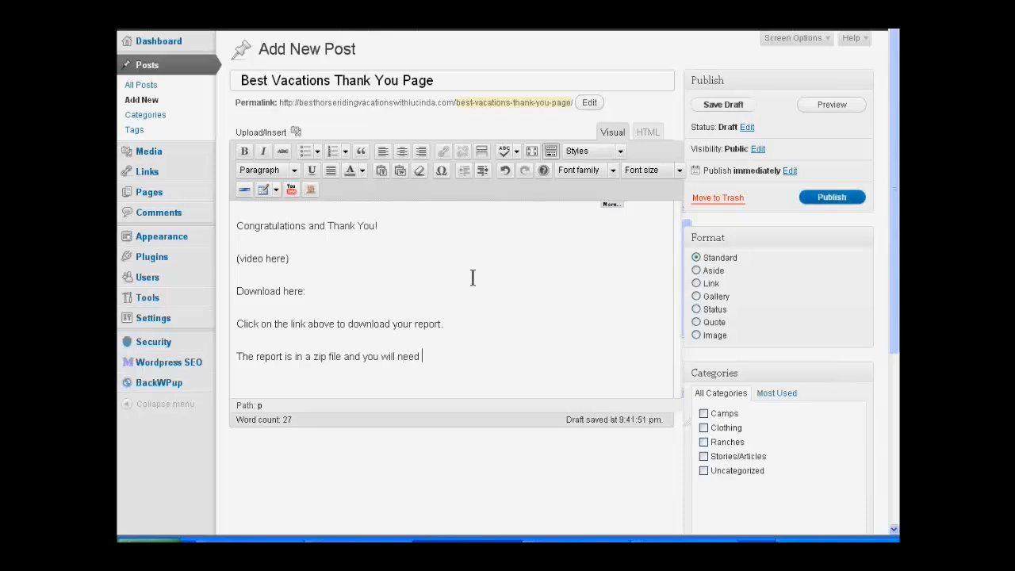
{"action": "type", "text": "a zip extractor to open the PDF"}
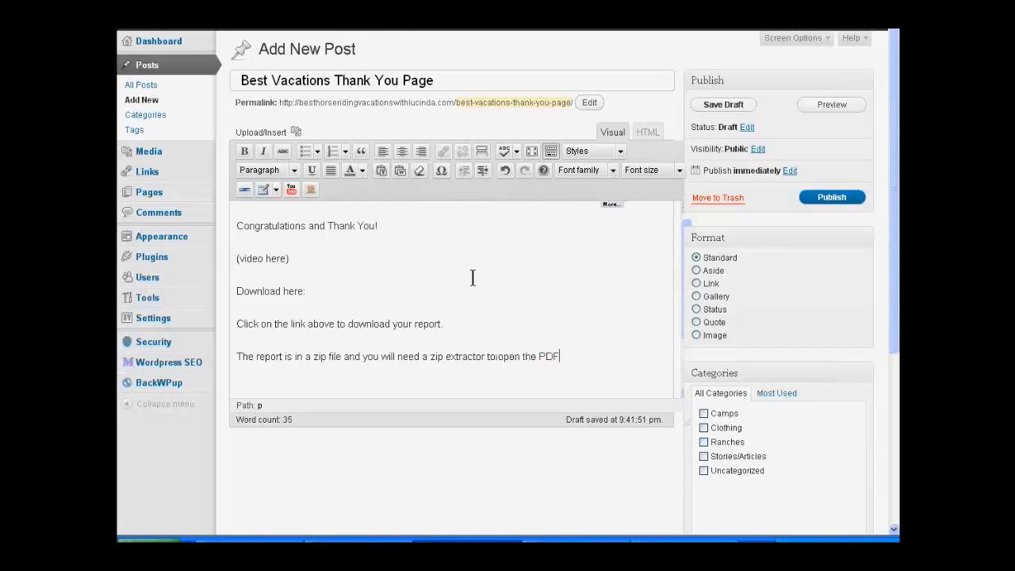
{"action": "type", "text": ". To get a free zip extracto"}
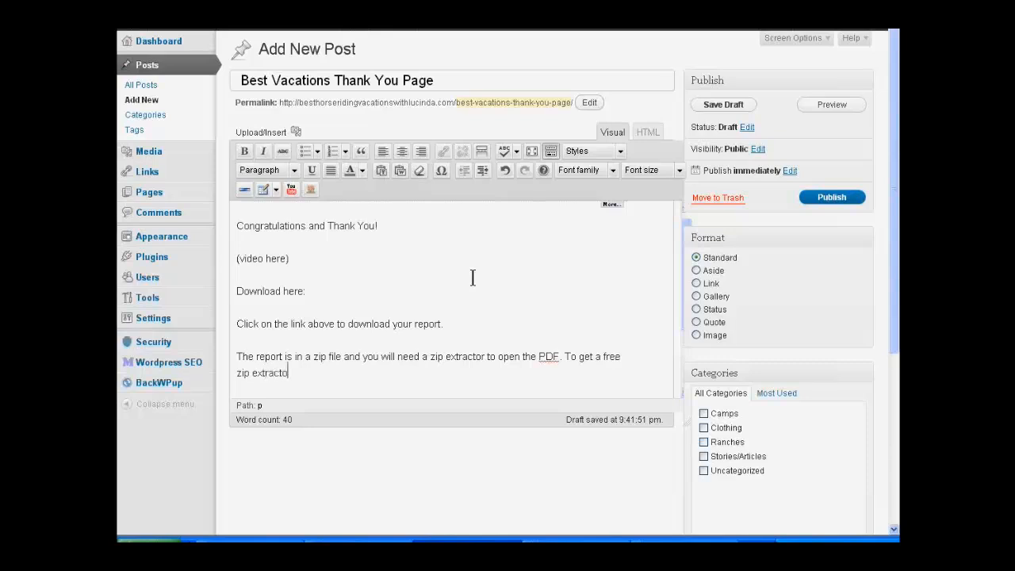
Step: End the sentence about the PDF and continue the paragraph with "To get a free zip extractor, here"
{"action": "type", "text": "r, here"}
{"action": "key", "text": "Right"}
{"action": "key", "text": "Right"}
{"action": "key", "text": "Right"}
{"action": "key", "text": "Right"}
{"action": "key", "text": "Right"}
{"action": "key", "text": "Right"}
{"action": "key", "text": "Right"}
{"action": "key", "text": "Right"}
{"action": "key", "text": "Right"}
{"action": "key", "text": "Right"}
{"action": "key", "text": "Right"}
{"action": "key", "text": "Right"}
{"action": "key", "text": "Right"}
{"action": "key", "text": "Right"}
{"action": "key", "text": "Right"}
{"action": "key", "text": "Right"}
{"action": "key", "text": "Right"}
{"action": "key", "text": "Right"}
{"action": "key", "text": "Right"}
{"action": "key", "text": "Right"}
{"action": "key", "text": "Right"}
{"action": "key", "text": "Right"}
{"action": "key", "text": "Right"}
{"action": "key", "text": "Right"}
{"action": "key", "text": "Right"}
{"action": "key", "text": "Right"}
{"action": "key", "text": "Right"}
{"action": "key", "text": "Right"}
{"action": "key", "text": "Right"}
{"action": "key", "text": "Right"}
{"action": "key", "text": "Right"}
{"action": "key", "text": "Right"}
{"action": "key", "text": "Right"}
{"action": "key", "text": "Right"}
{"action": "key", "text": "Right"}
{"action": "key", "text": "Right"}
{"action": "key", "text": "Right"}
{"action": "key", "text": "Left"}
{"action": "type", "text": "I re"}
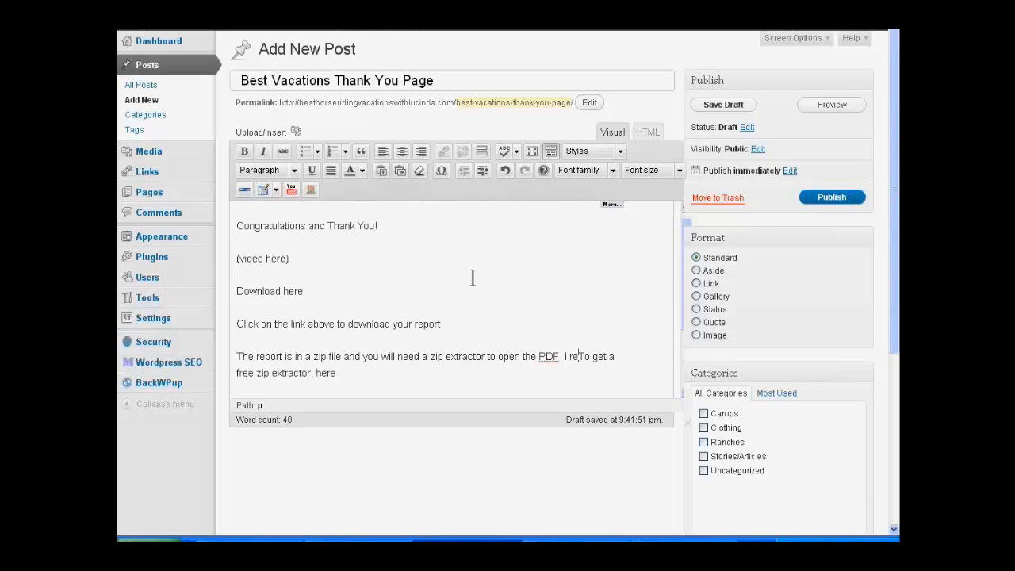
{"action": "type", "text": "commend"}
{"action": "key", "text": "shift+Return"}
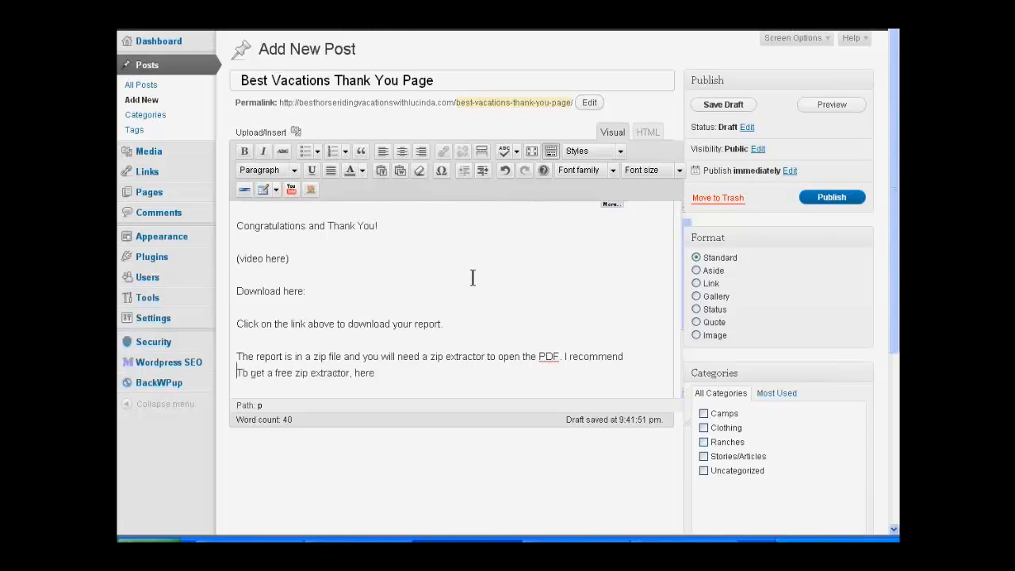
{"action": "type", "text": "7"}
{"action": "left_click_drag", "start_coordinate": [563, 357], "coordinate": [652, 366]}
{"action": "key", "text": "BackSpace"}
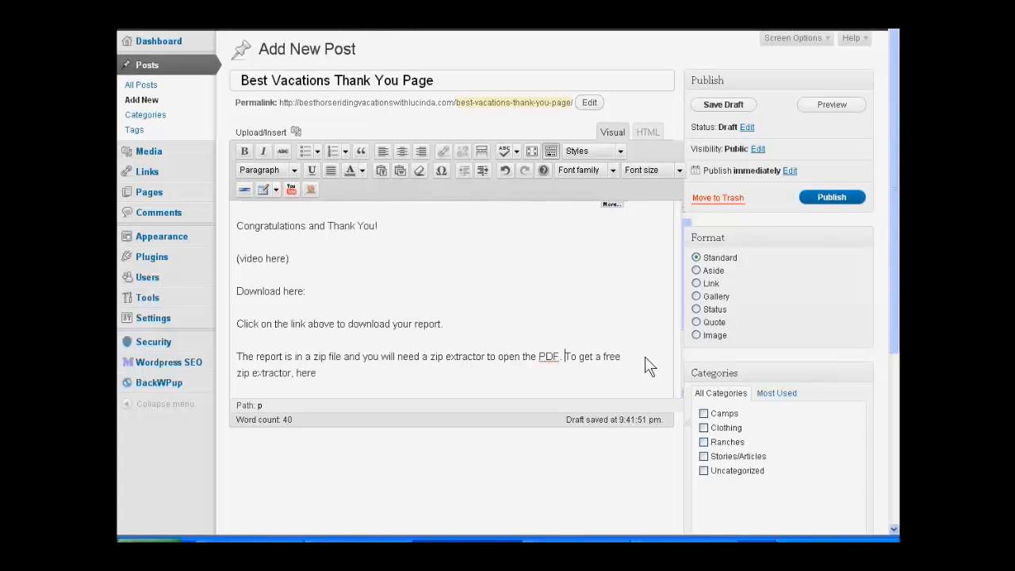
Step: Replace the text after "zip extractor" in the last sentence with "I recommend 7Zip which you can get by clicking here"
{"action": "key", "text": "Left"}
{"action": "key", "text": "Left"}
{"action": "key", "text": "Left"}
{"action": "key", "text": "Left"}
{"action": "key", "text": "Left"}
{"action": "key", "text": "BackSpace"}
{"action": "type", "text": "I reccommend a"}
{"action": "key", "text": "BackSpace"}
{"action": "type", "text": "7Zip wh"}
{"action": "type", "text": "ich you can"}
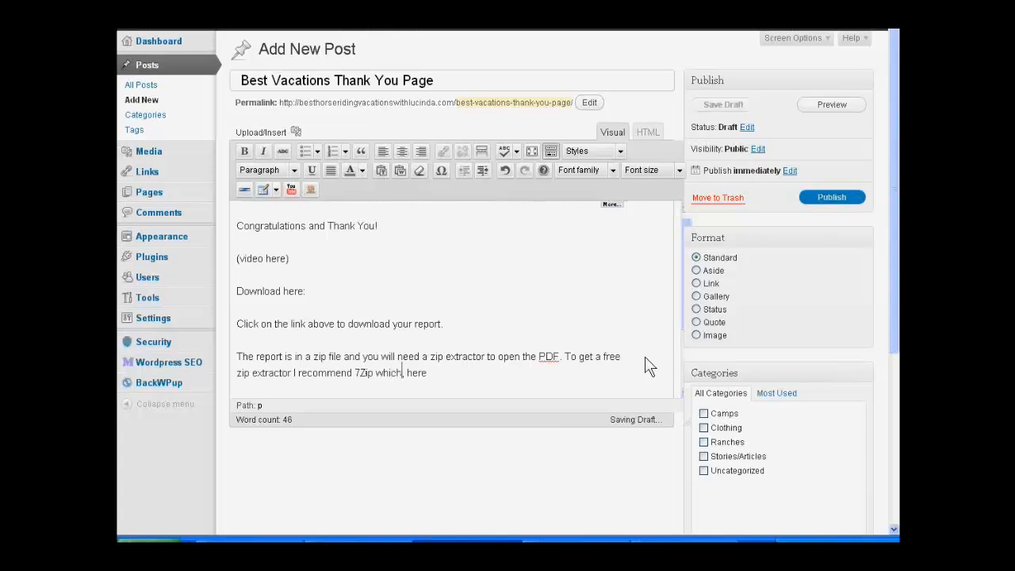
{"action": "type", "text": " get by cl"}
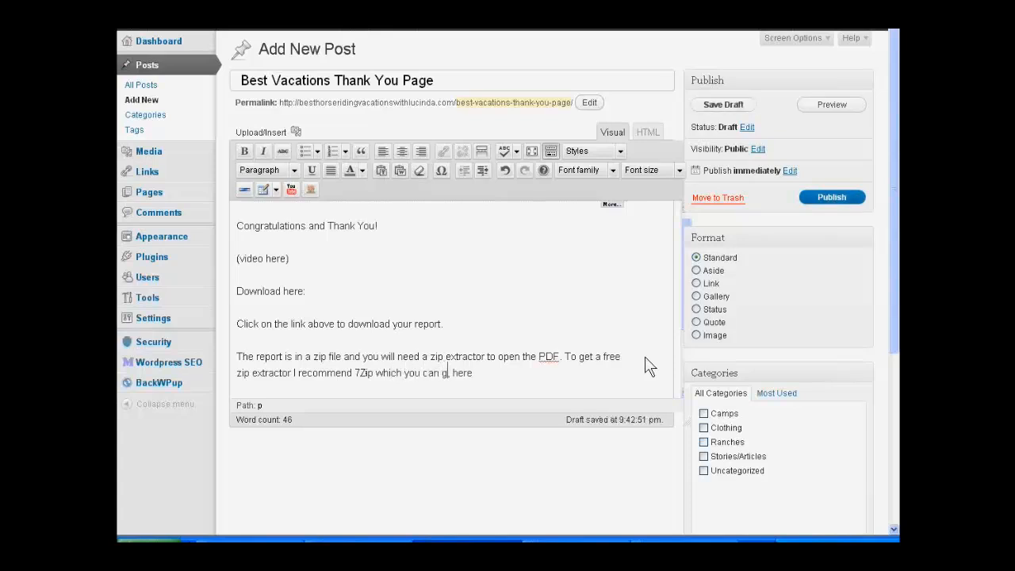
{"action": "type", "text": "icking here"}
{"action": "key", "text": "Delete"}
{"action": "key", "text": "Delete"}
{"action": "key", "text": "Delete"}
{"action": "key", "text": "Delete"}
{"action": "key", "text": "Delete"}
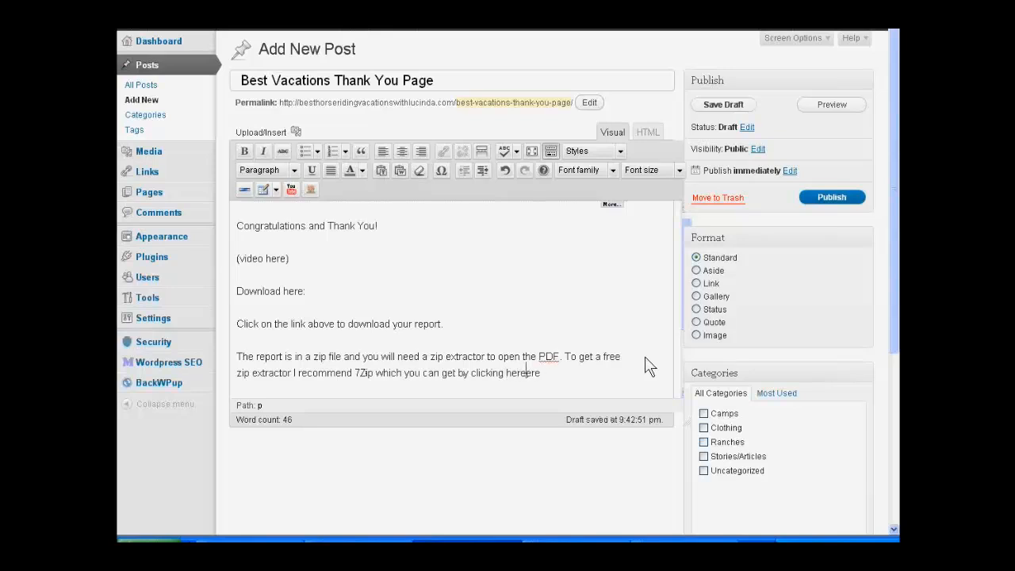
Step: Append a colon and the word "7Zip" after "clicking here"
{"action": "type", "text": ": 7Zip<"}
{"action": "key", "text": "BackSpace"}
{"action": "left_click_drag", "start_coordinate": [529, 373], "coordinate": [557, 374]}
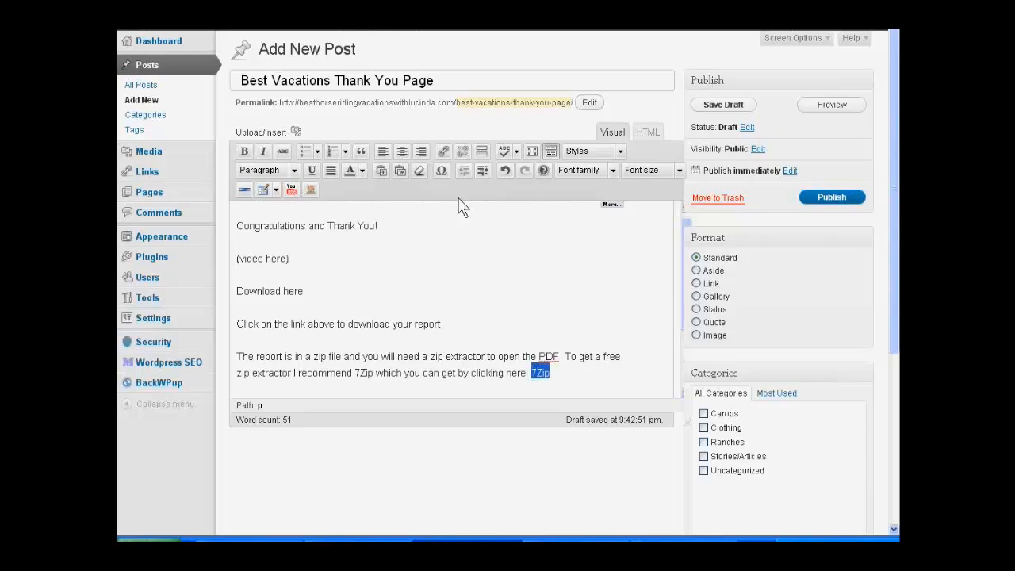
{"action": "left_click", "coordinate": [445, 153]}
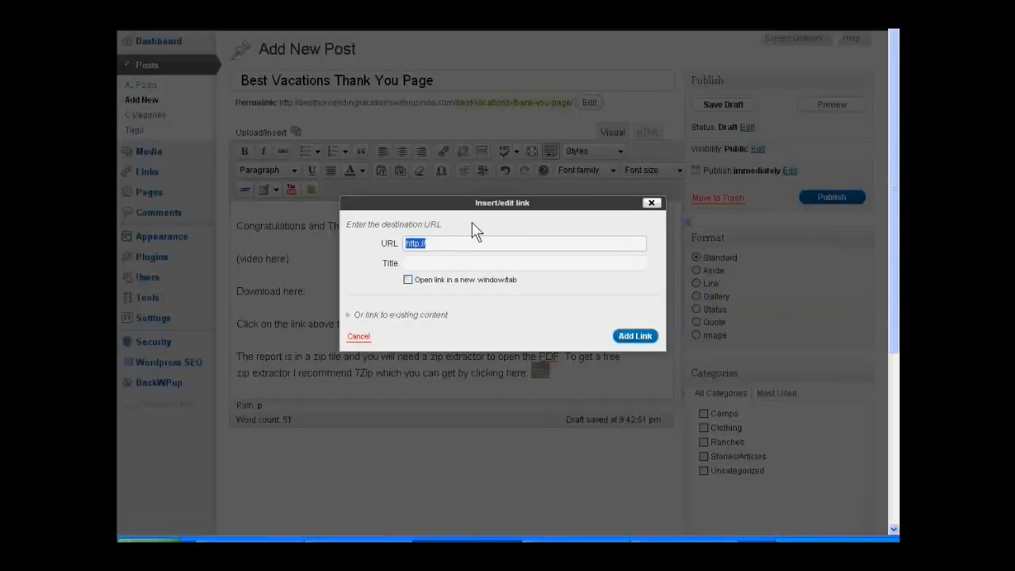
{"action": "left_click", "coordinate": [643, 336]}
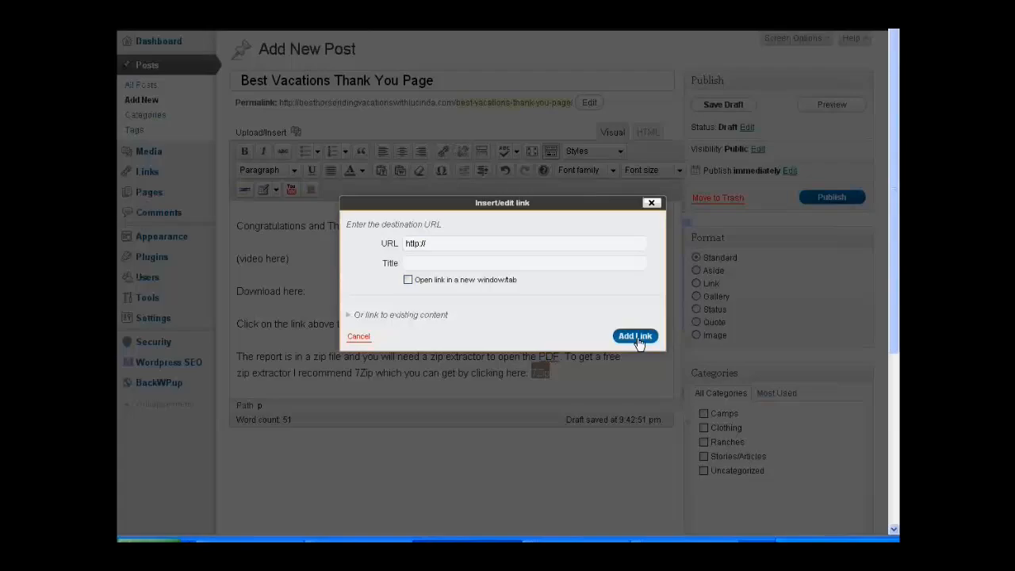
{"action": "left_click", "coordinate": [651, 202]}
{"action": "left_click", "coordinate": [588, 375]}
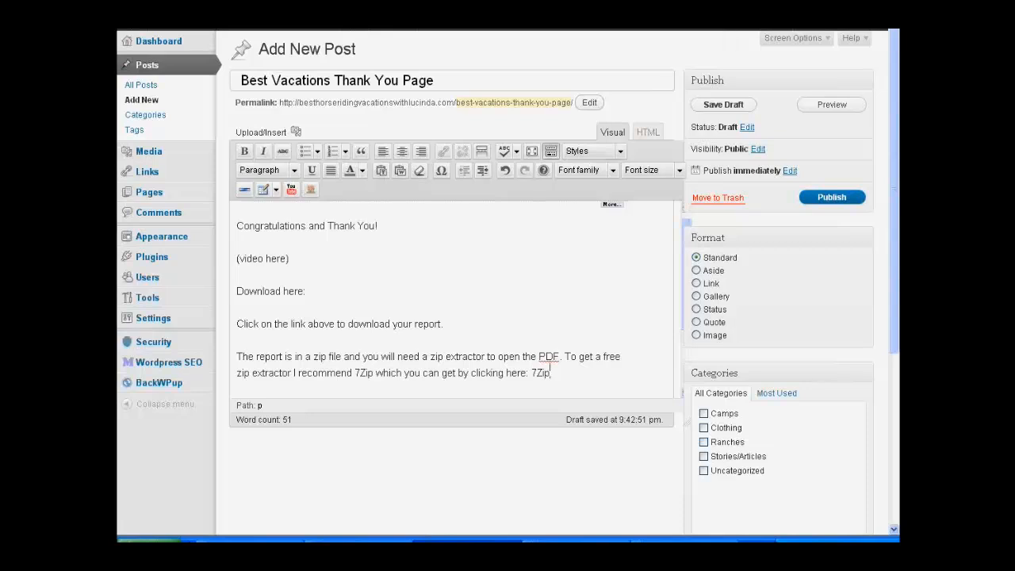
{"action": "key", "text": "ctrl+t"}
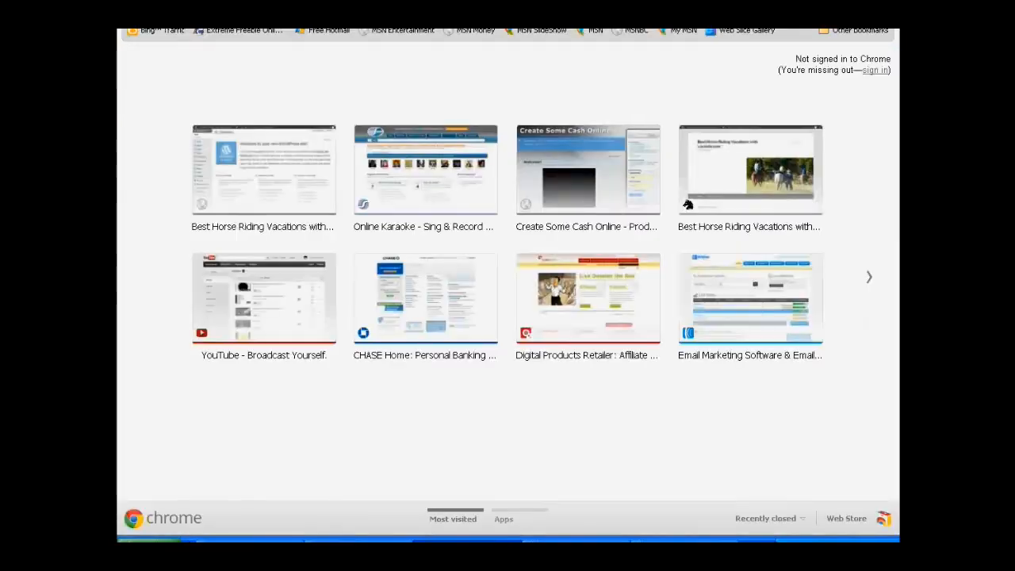
{"action": "type", "text": "7z"}
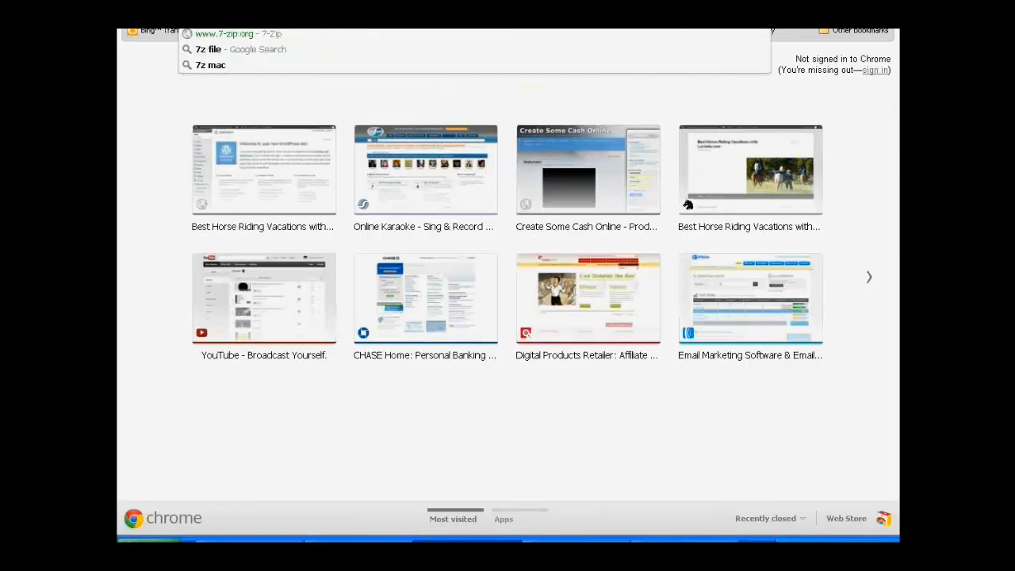
{"action": "type", "text": "i"}
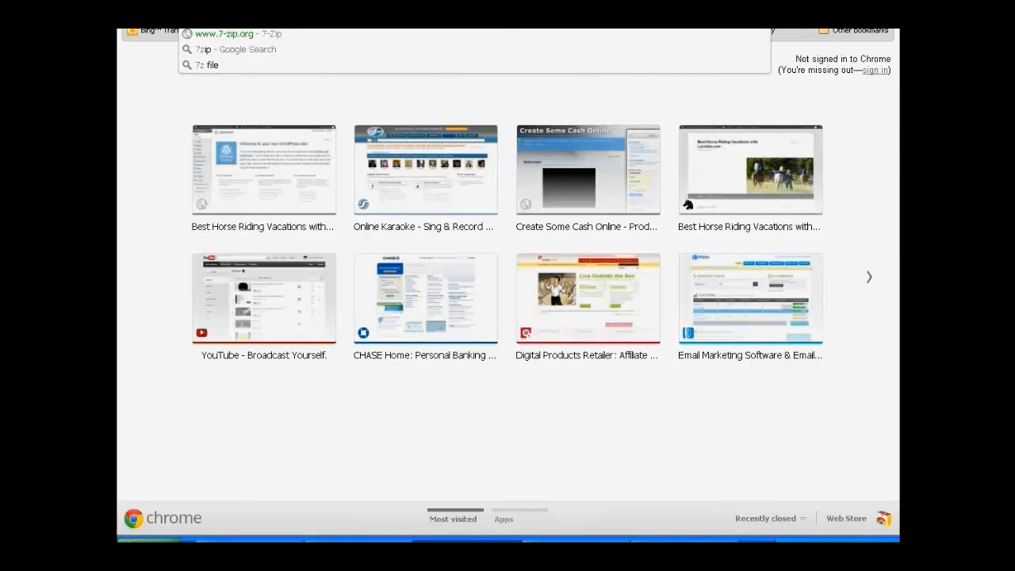
{"action": "left_click", "coordinate": [364, 28]}
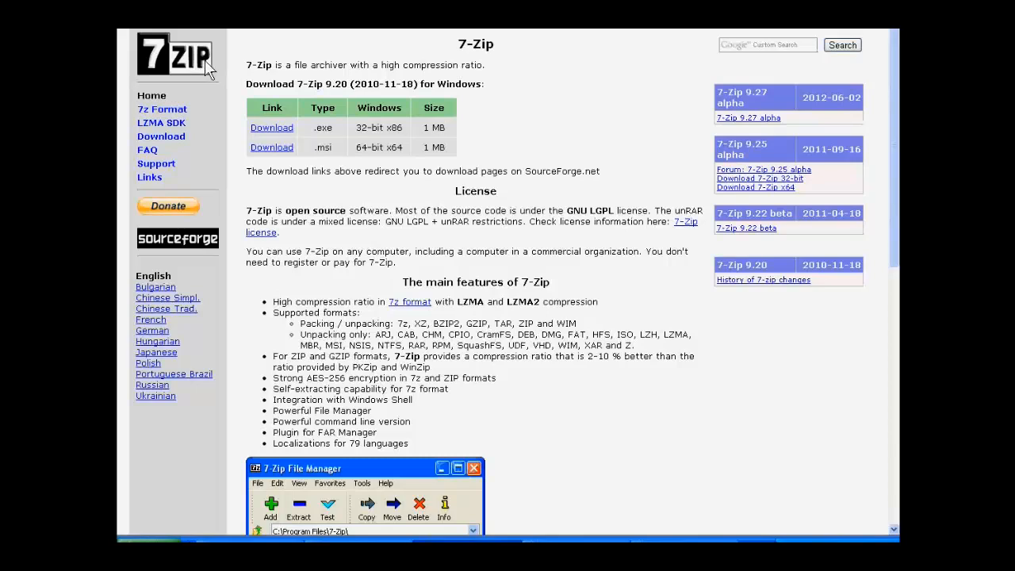
Step: Replace the current web address with a Google search for "7zip"
{"action": "key", "text": "BackSpace"}
{"action": "key", "text": "BackSpace"}
{"action": "key", "text": "BackSpace"}
{"action": "key", "text": "BackSpace"}
{"action": "key", "text": "BackSpace"}
{"action": "key", "text": "BackSpace"}
{"action": "key", "text": "BackSpace"}
{"action": "key", "text": "BackSpace"}
{"action": "key", "text": "BackSpace"}
{"action": "key", "text": "BackSpace"}
{"action": "key", "text": "BackSpace"}
{"action": "key", "text": "BackSpace"}
{"action": "key", "text": "BackSpace"}
{"action": "type", "text": "7zip"}
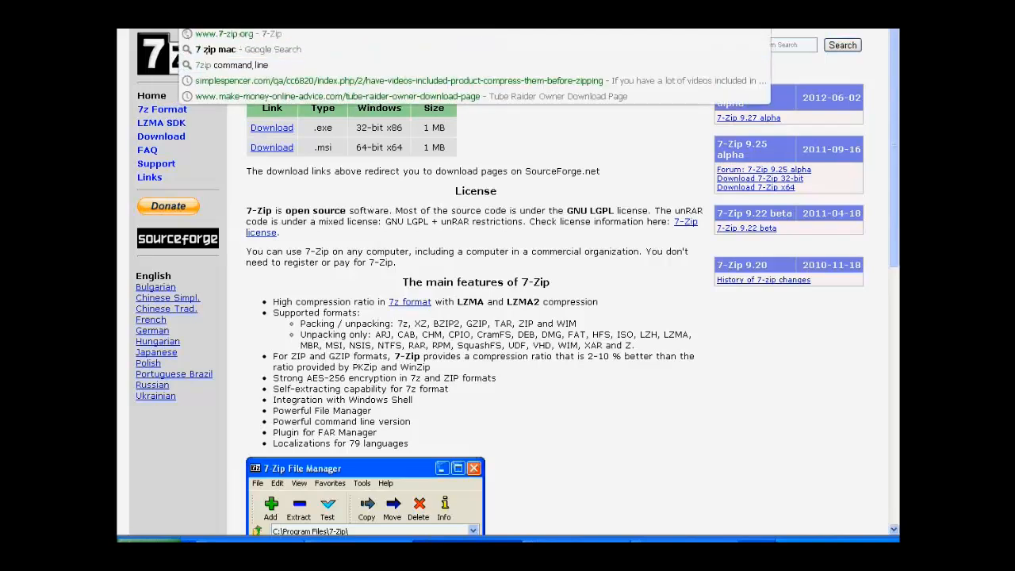
{"action": "key", "text": "Return"}
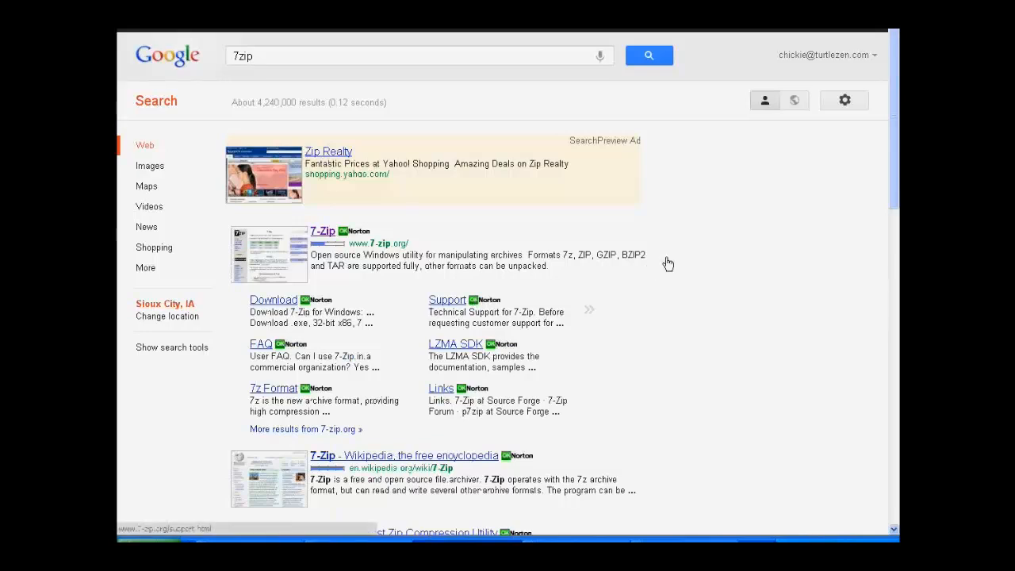
Step: Find the CNET Download.com listing for 7-Zip among the search results and open its page
{"action": "scroll", "coordinate": [668, 263], "scroll_direction": "down", "scroll_amount": 2}
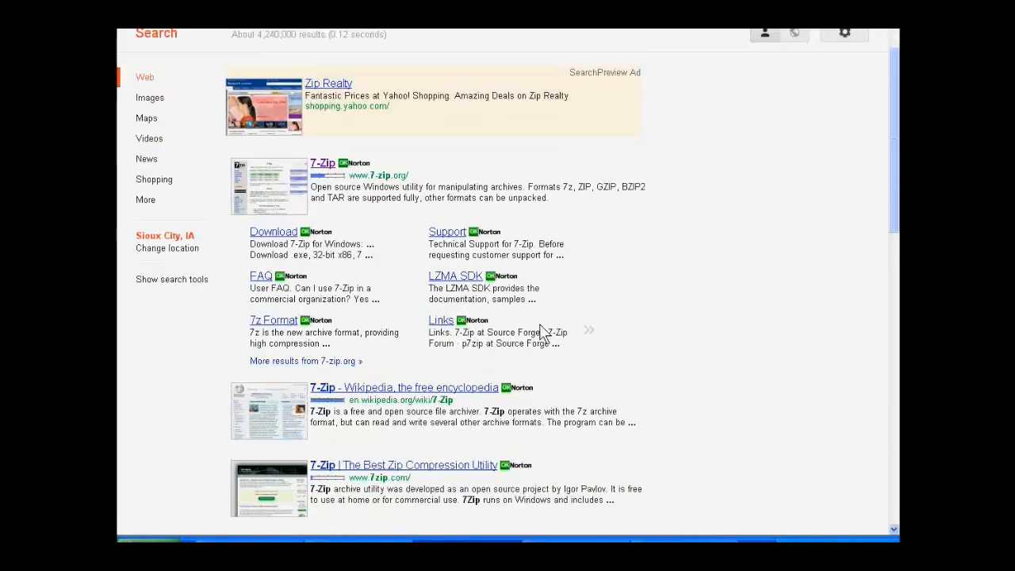
{"action": "scroll", "coordinate": [543, 331], "scroll_direction": "down", "scroll_amount": 5}
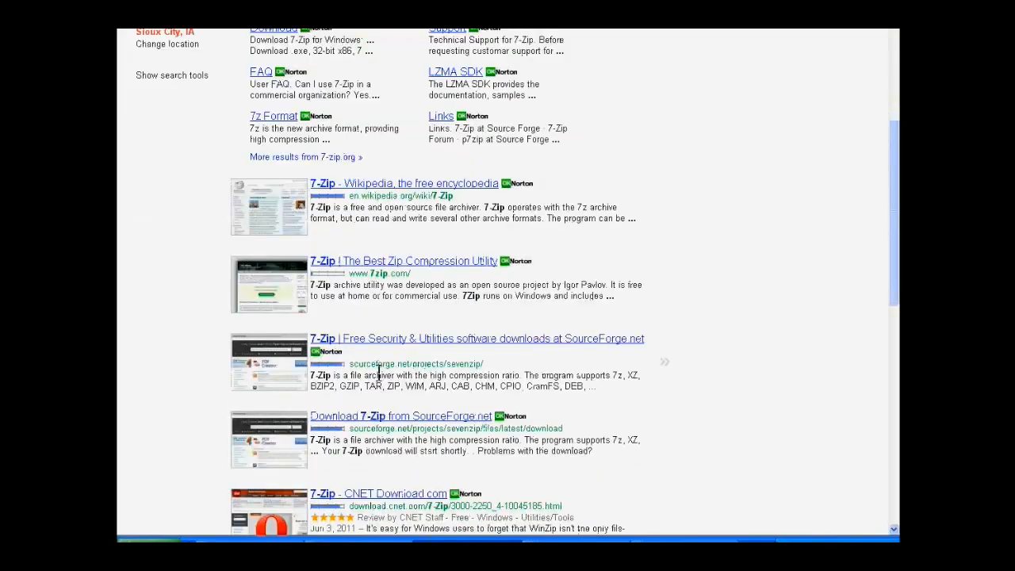
{"action": "scroll", "coordinate": [379, 373], "scroll_direction": "down", "scroll_amount": 4}
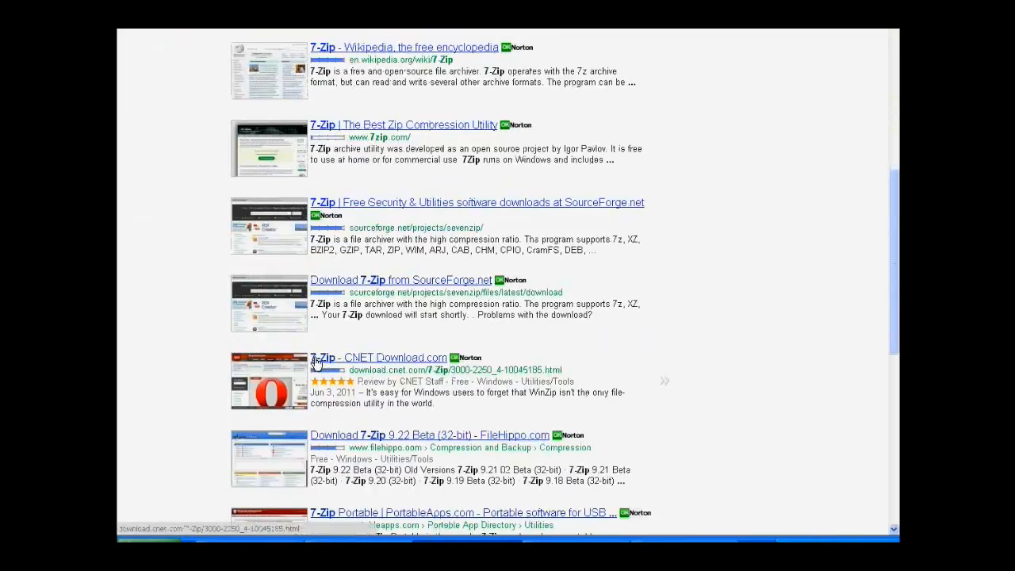
{"action": "left_click", "coordinate": [322, 361]}
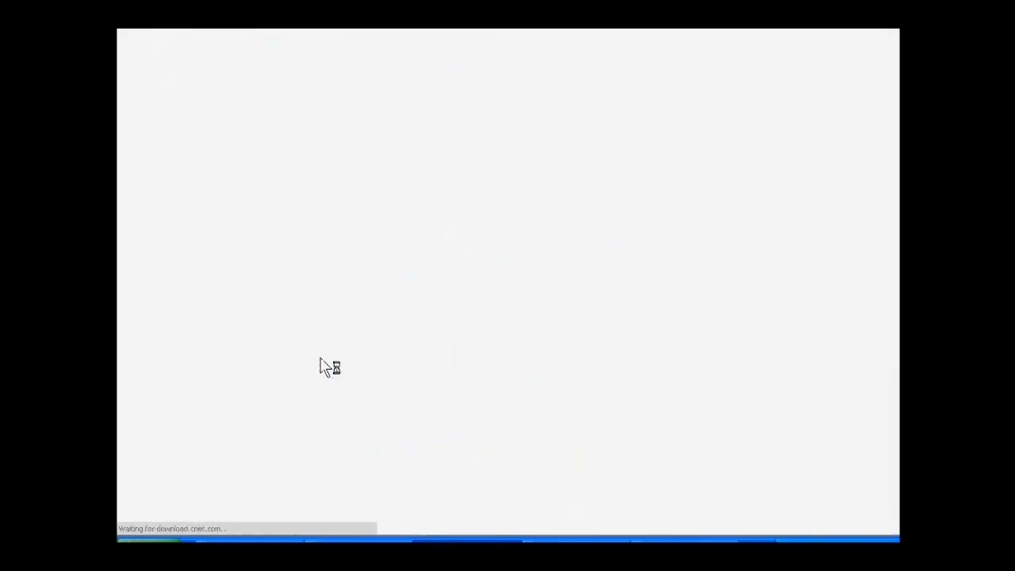
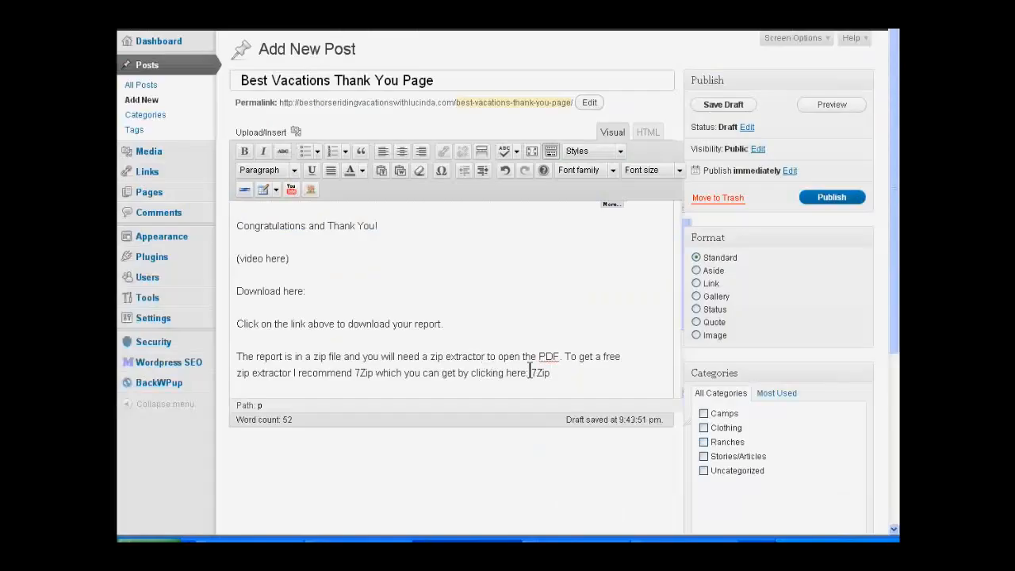
{"action": "left_click_drag", "start_coordinate": [529, 372], "coordinate": [551, 373]}
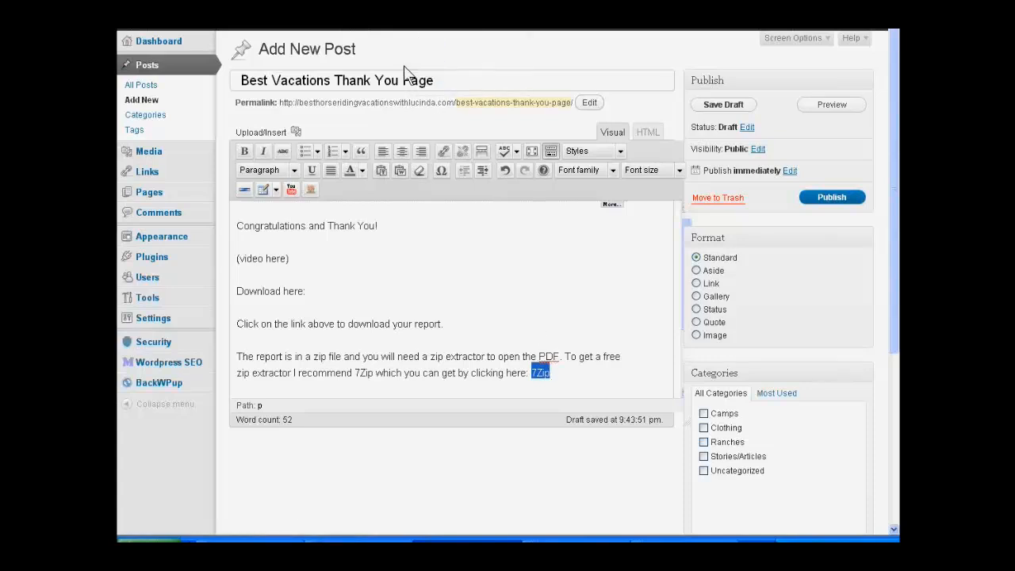
{"action": "left_click", "coordinate": [442, 152]}
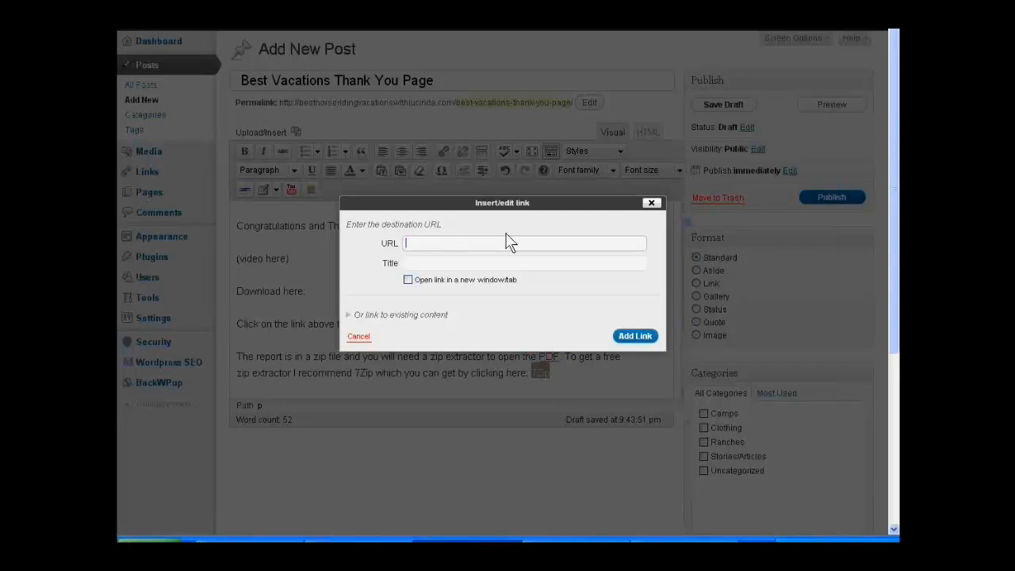
{"action": "type", "text": "http://download.cnet.com/7-Zip/3000-2250_4-10045185.html"}
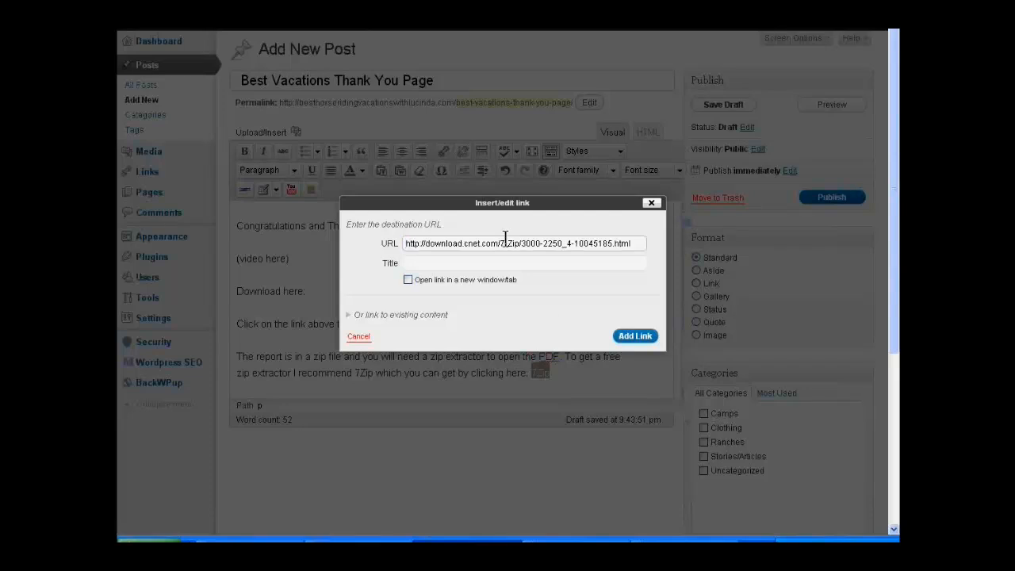
{"action": "left_click", "coordinate": [406, 281]}
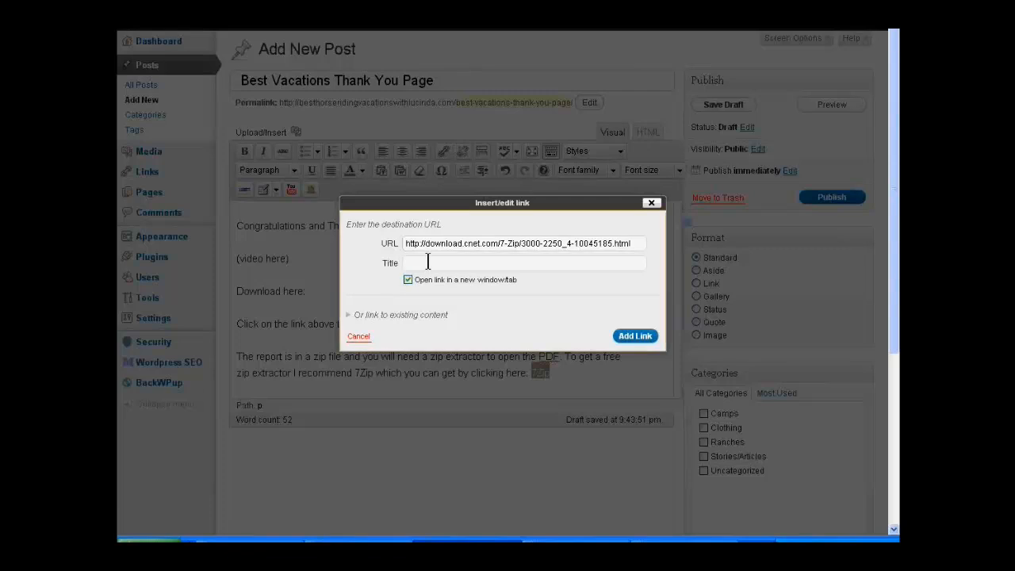
{"action": "left_click", "coordinate": [426, 262]}
{"action": "type", "text": "Cli"}
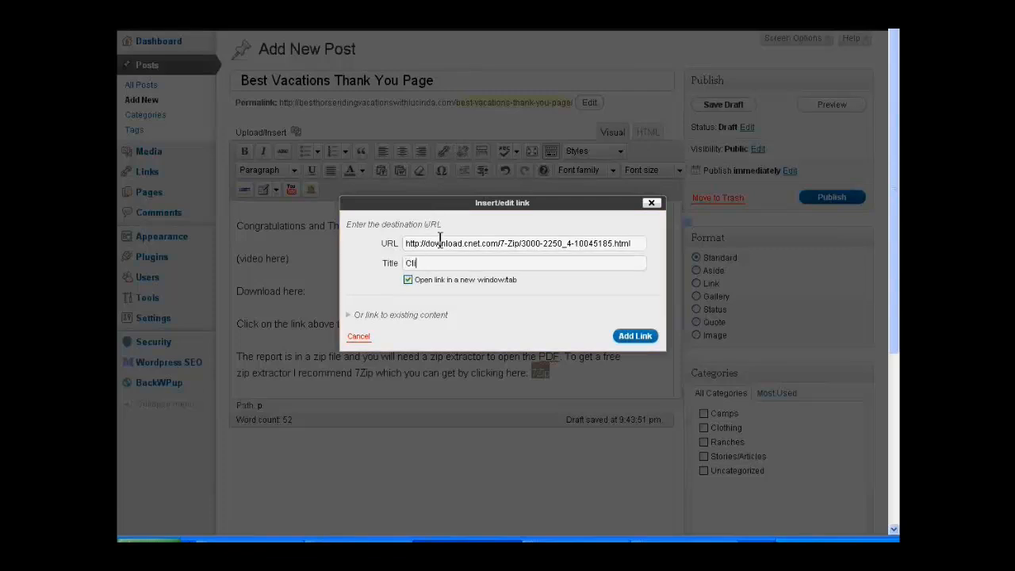
{"action": "type", "text": "ck here to get 7Zip"}
{"action": "left_click", "coordinate": [627, 339]}
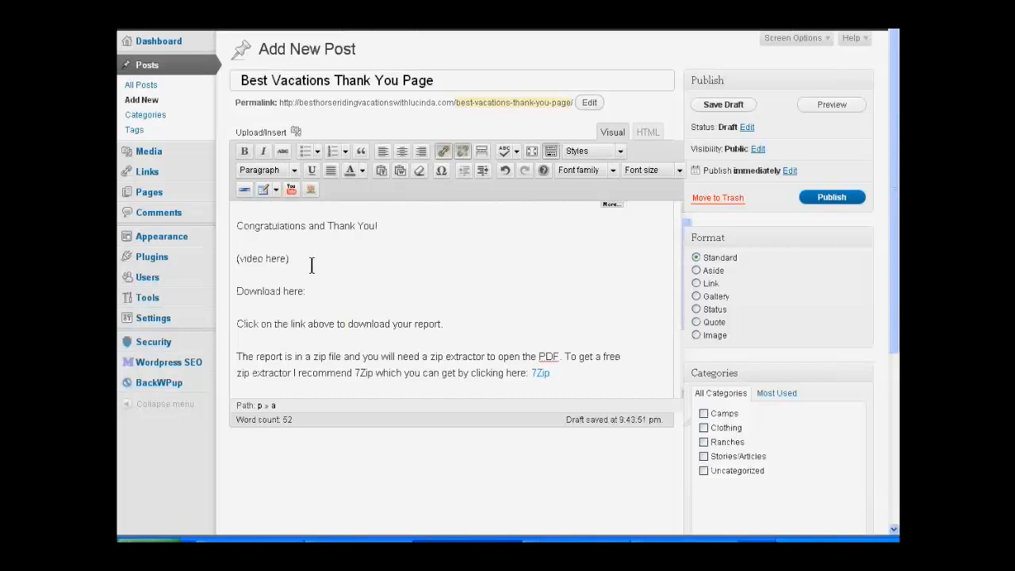
Step: Add the line "content : great guide for great vacation" between "(video here)" and "Download here:"
{"action": "left_click", "coordinate": [287, 274]}
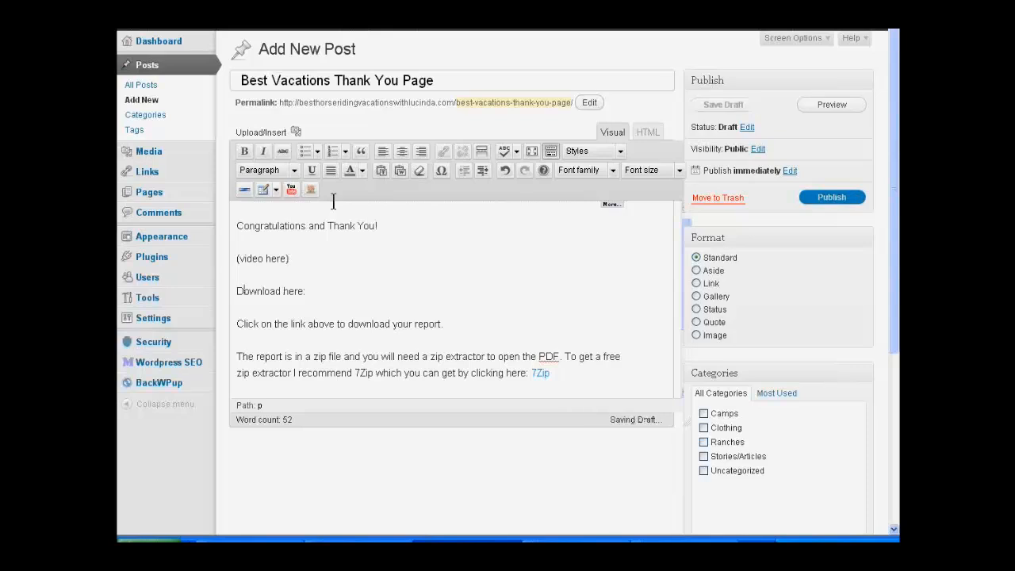
{"action": "key", "text": "Return"}
{"action": "type", "text": "ccnten"}
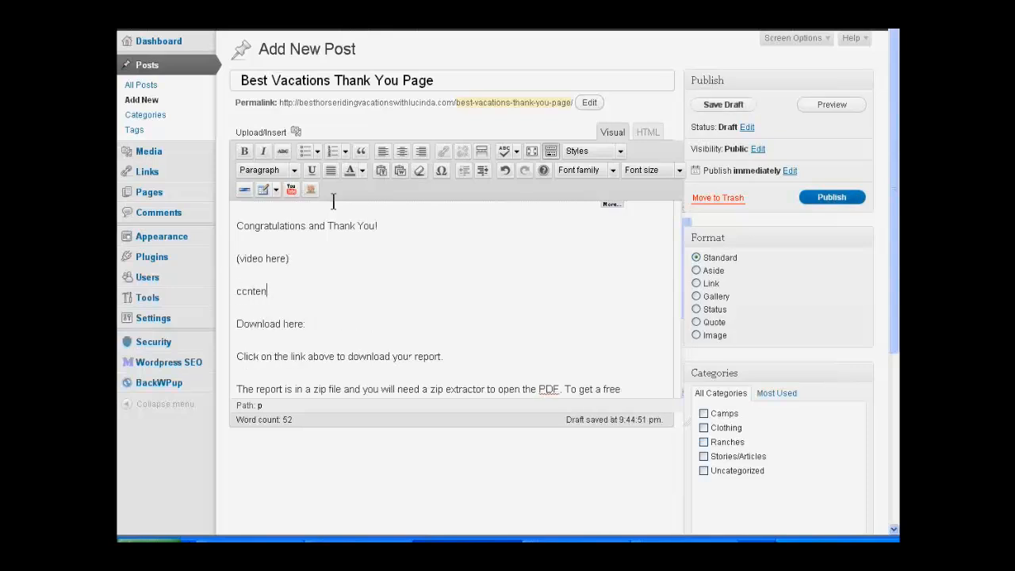
{"action": "type", "text": "t : great guide for great vacation"}
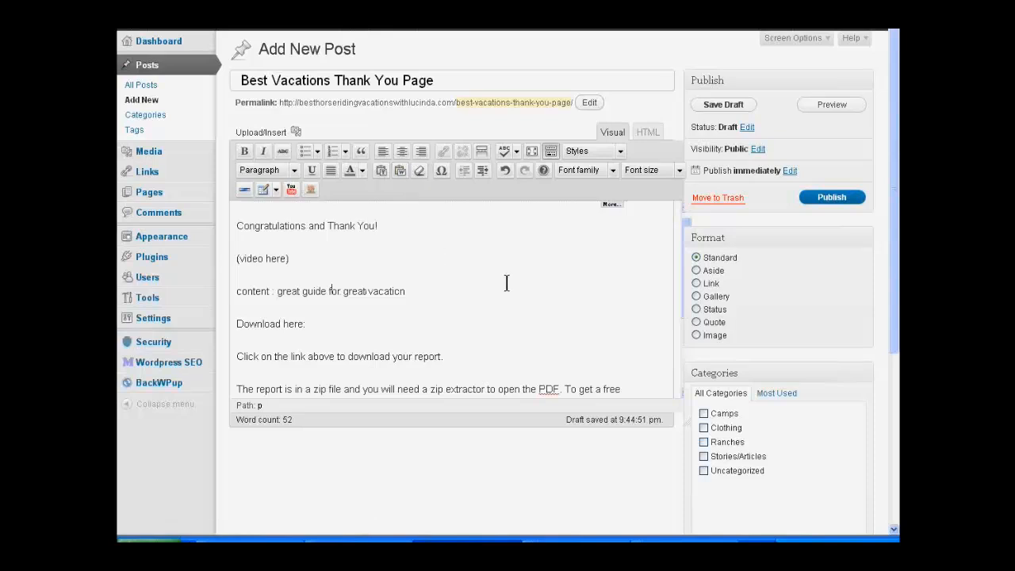
Step: Center-align all of the post's text, from the congratulations line to the end
{"action": "scroll", "coordinate": [506, 283], "scroll_direction": "down", "scroll_amount": 2}
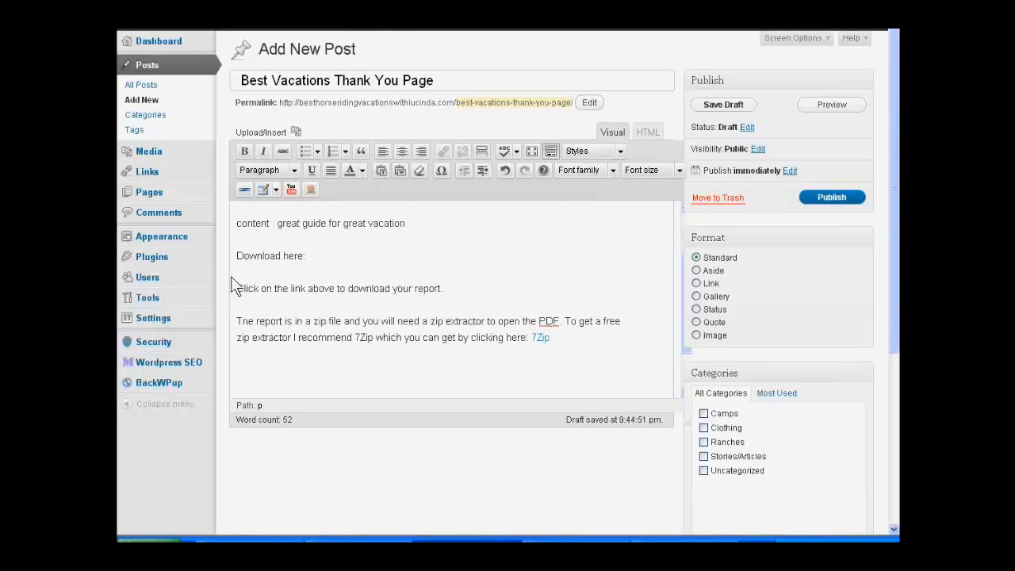
{"action": "scroll", "coordinate": [232, 279], "scroll_direction": "up", "scroll_amount": 2}
{"action": "left_click_drag", "start_coordinate": [238, 235], "coordinate": [403, 420]}
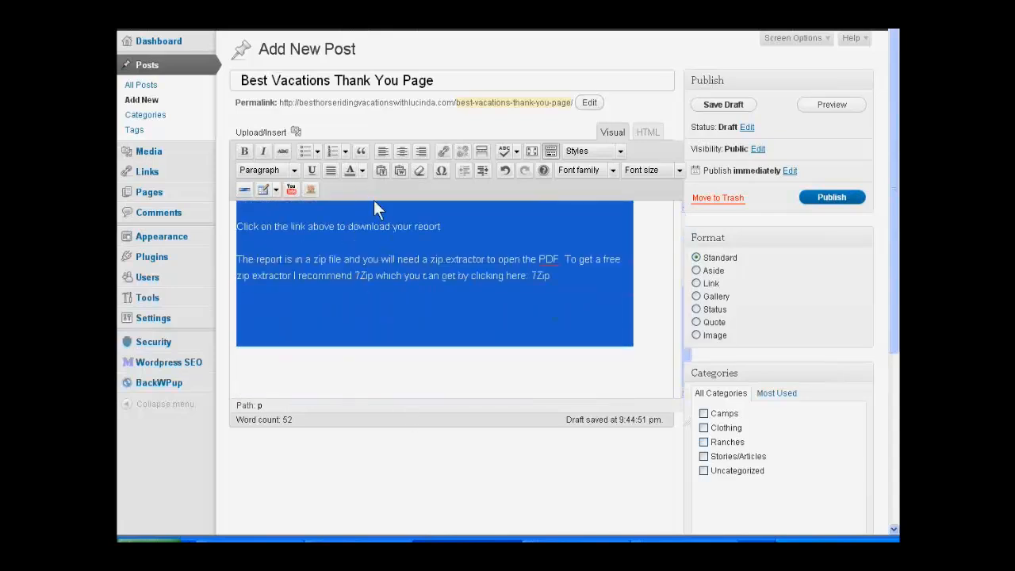
{"action": "left_click", "coordinate": [402, 151]}
{"action": "left_click", "coordinate": [541, 352]}
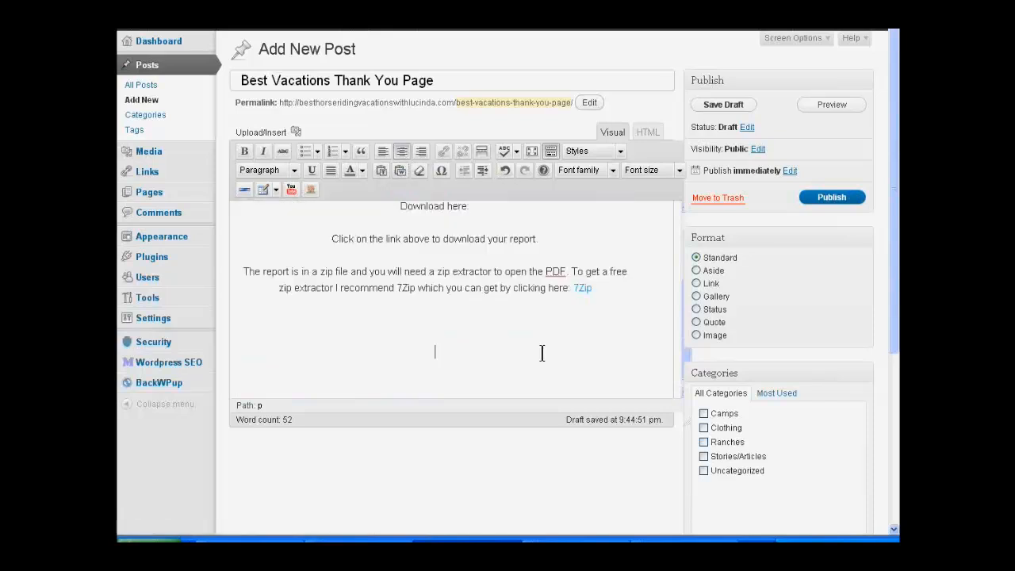
Step: Format the line "Congratulations and Thank You!" as Heading 1
{"action": "scroll", "coordinate": [627, 346], "scroll_direction": "up", "scroll_amount": 2}
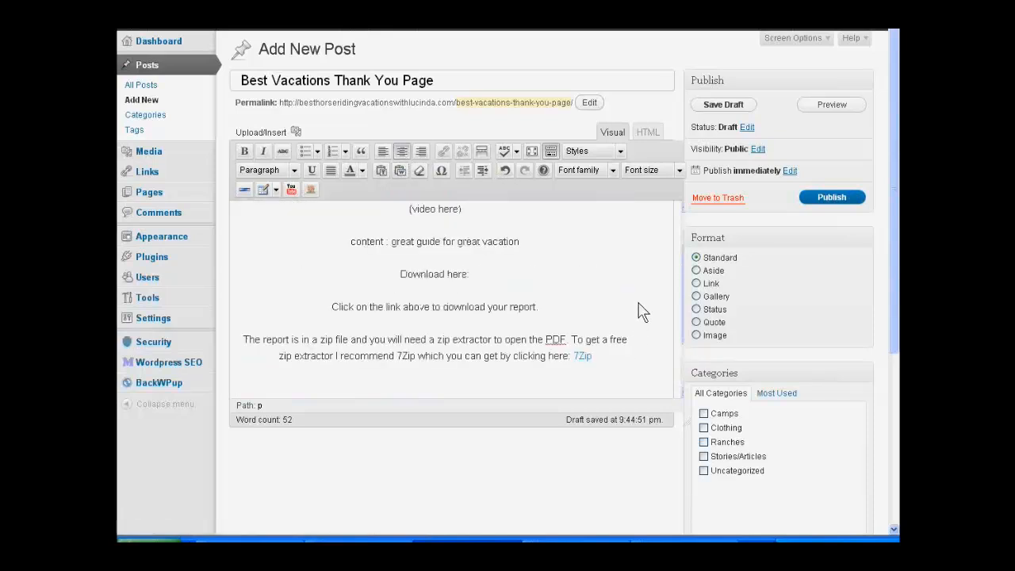
{"action": "scroll", "coordinate": [642, 312], "scroll_direction": "up", "scroll_amount": 2}
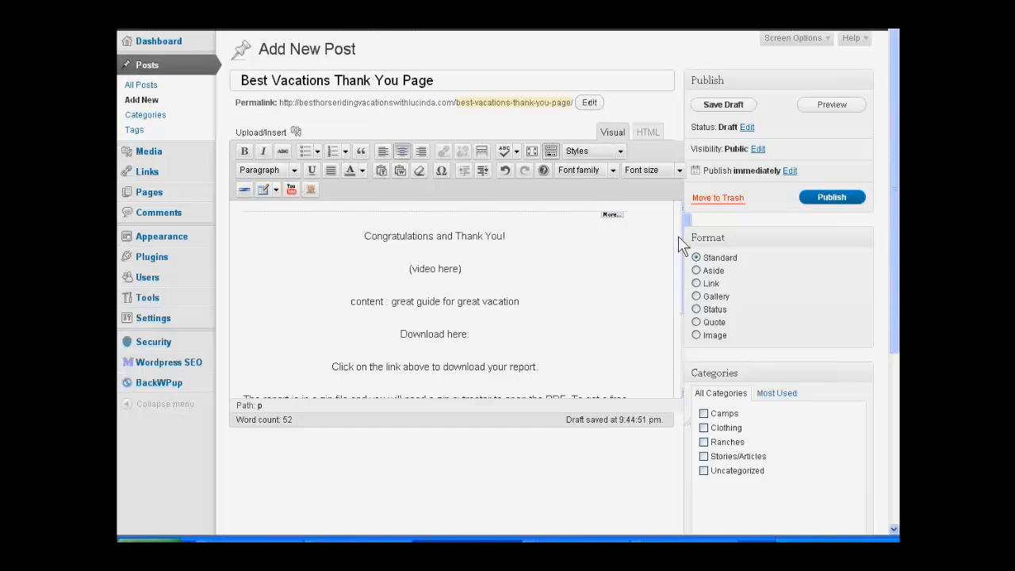
{"action": "left_click", "coordinate": [365, 238]}
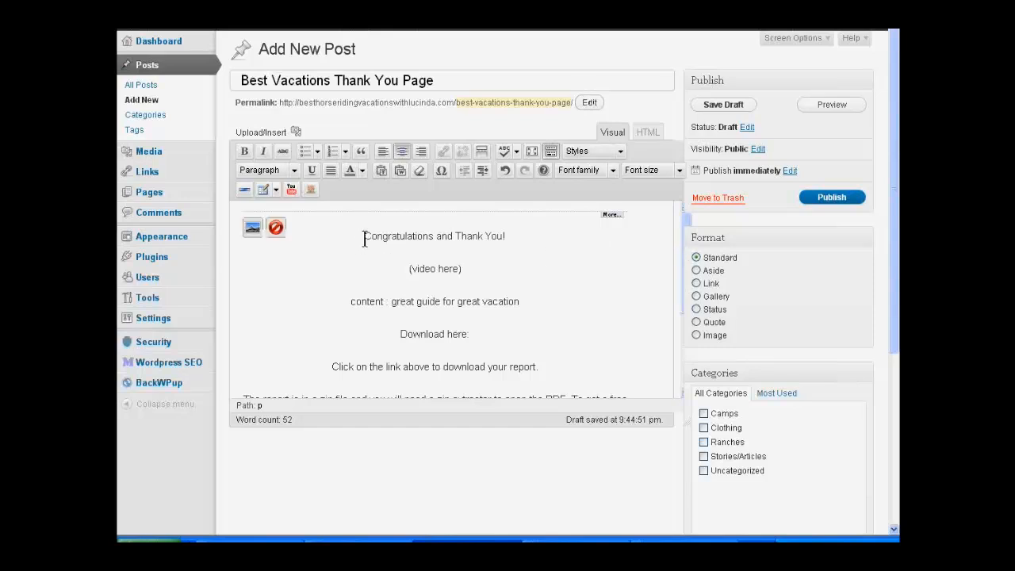
{"action": "left_click_drag", "start_coordinate": [364, 238], "coordinate": [505, 237]}
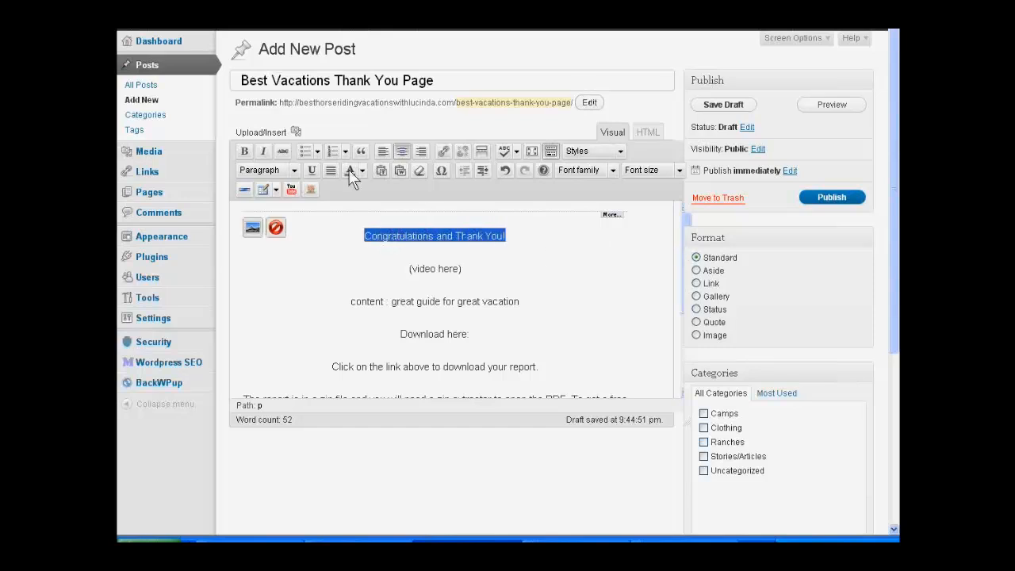
{"action": "left_click", "coordinate": [264, 178]}
{"action": "left_click", "coordinate": [292, 252]}
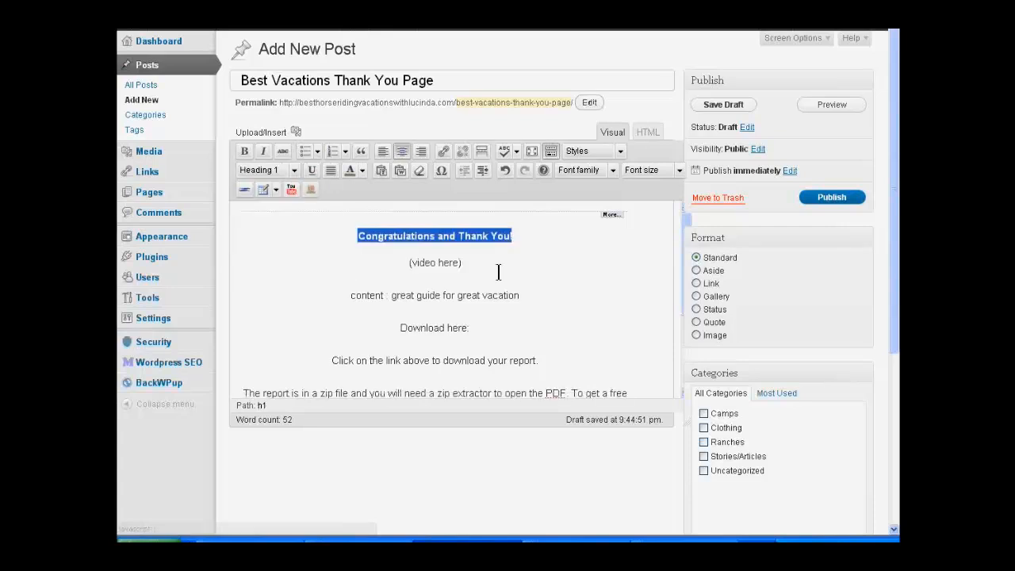
{"action": "left_click", "coordinate": [576, 263]}
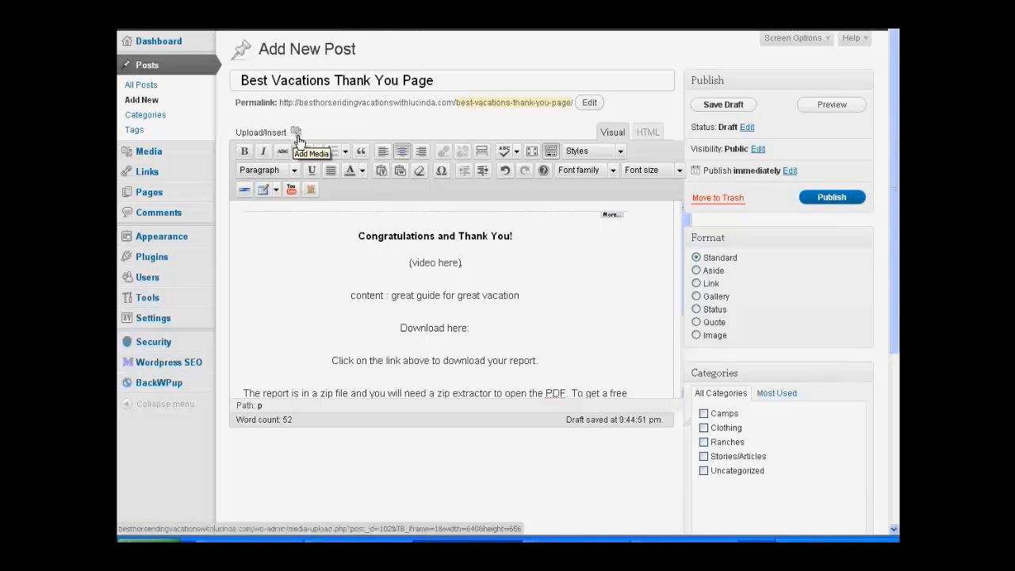
Step: Examine the post's HTML source around the "(video here)" placeholder and return to the visual editor
{"action": "left_click", "coordinate": [647, 132]}
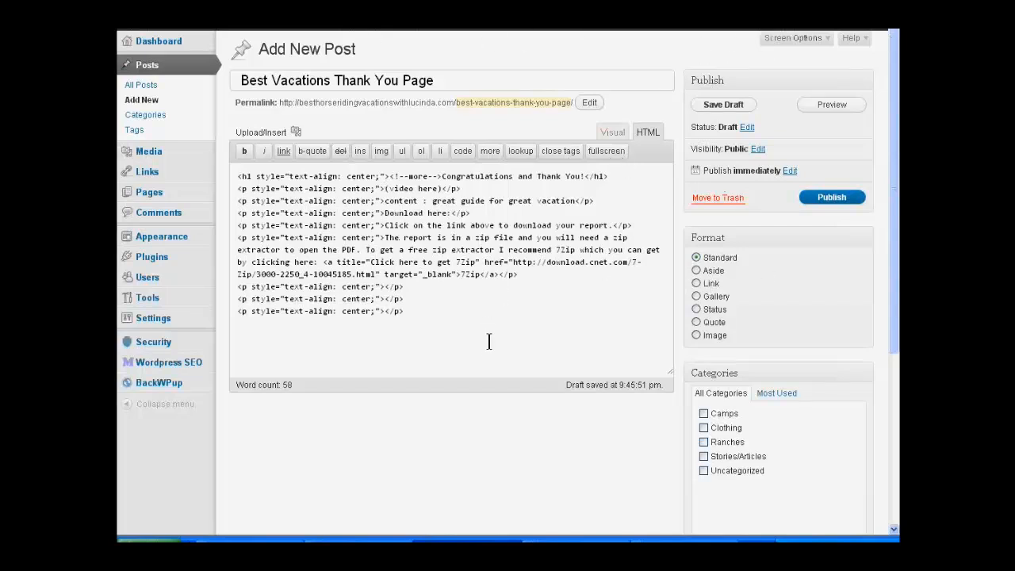
{"action": "left_click", "coordinate": [386, 188]}
{"action": "left_click", "coordinate": [612, 133]}
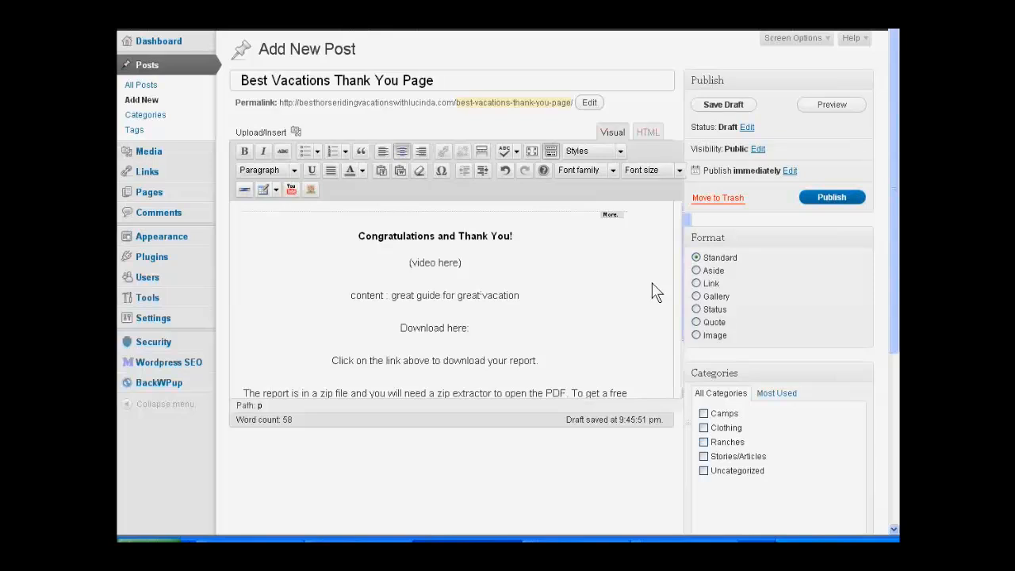
{"action": "scroll", "coordinate": [654, 291], "scroll_direction": "down", "scroll_amount": 2}
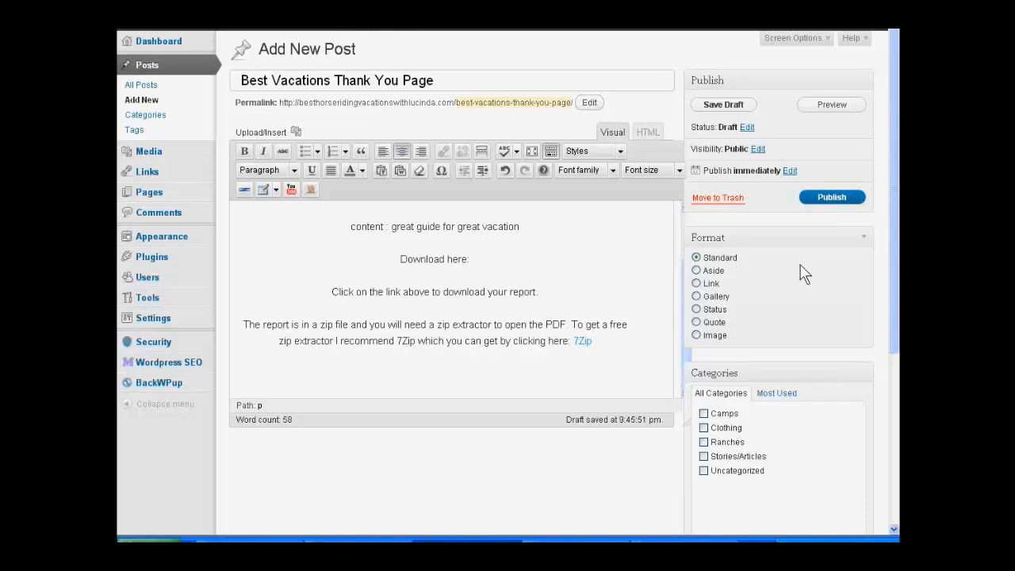
{"action": "scroll", "coordinate": [797, 272], "scroll_direction": "down", "scroll_amount": 5}
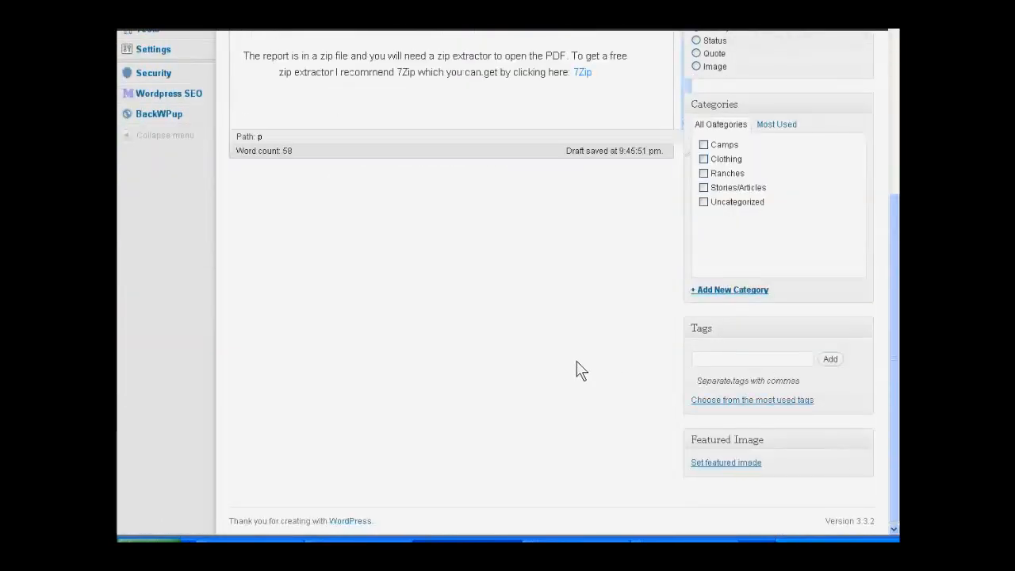
{"action": "scroll", "coordinate": [581, 369], "scroll_direction": "up", "scroll_amount": 3}
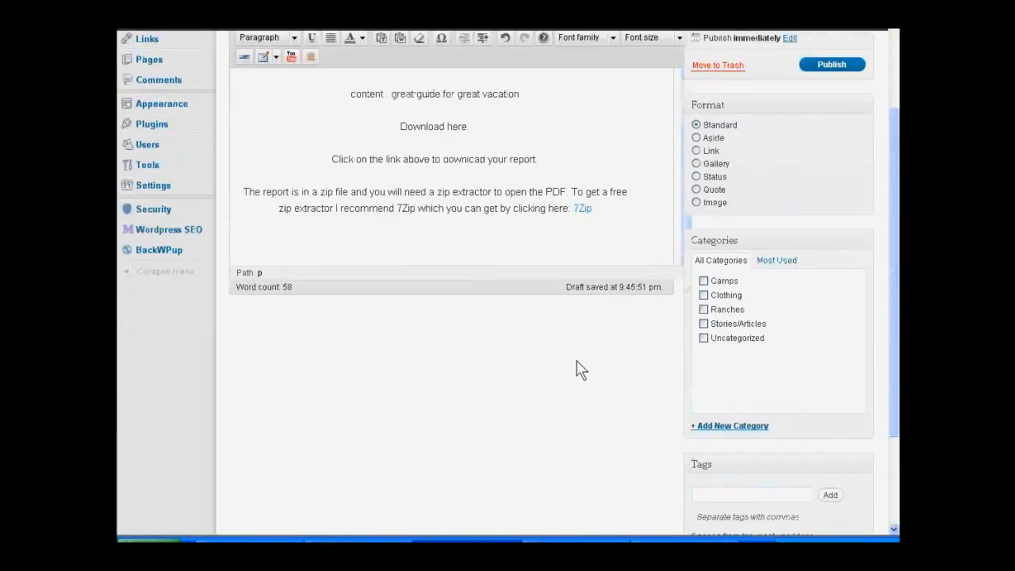
{"action": "scroll", "coordinate": [580, 369], "scroll_direction": "up", "scroll_amount": 2}
{"action": "scroll", "coordinate": [579, 367], "scroll_direction": "down", "scroll_amount": 2}
{"action": "mouse_move", "coordinate": [187, 247]}
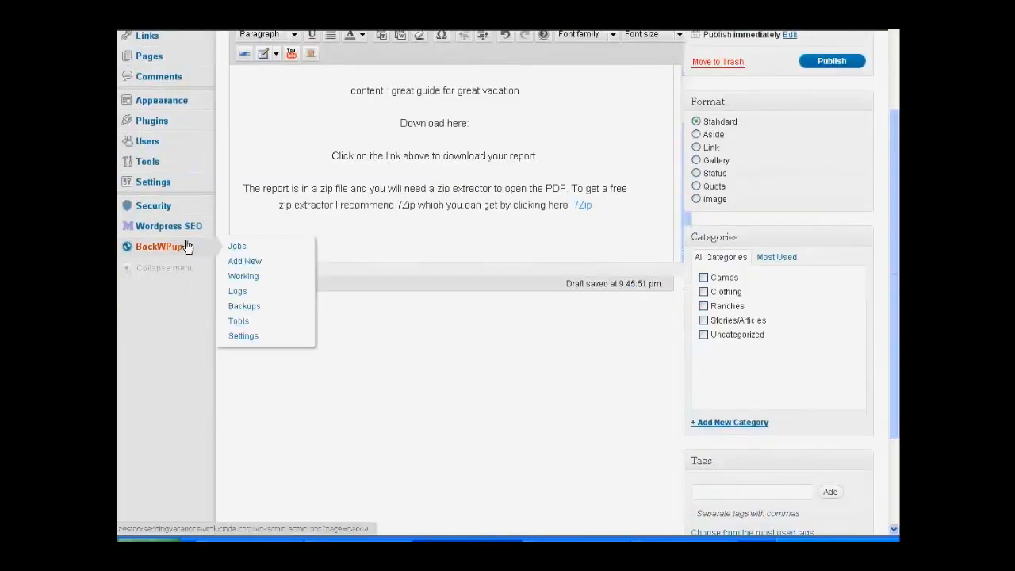
{"action": "mouse_move", "coordinate": [202, 227]}
{"action": "left_click", "coordinate": [232, 226]}
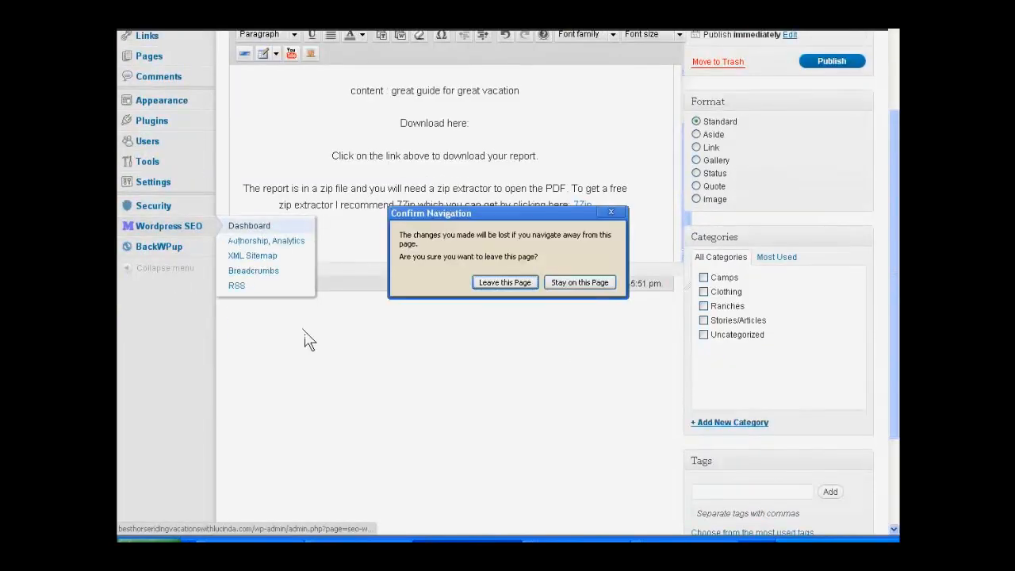
{"action": "left_click", "coordinate": [610, 212]}
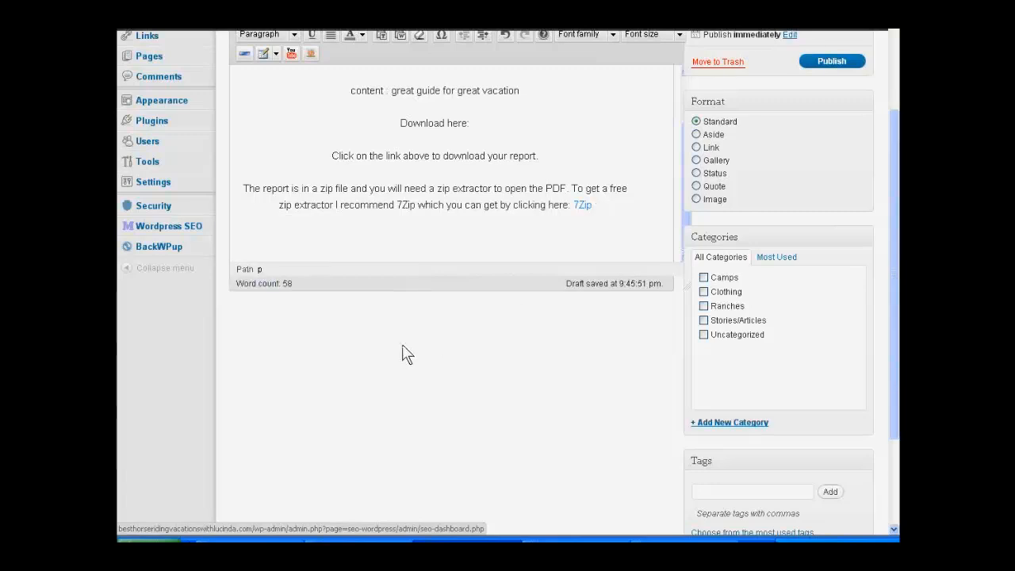
Step: Save the "Best Vacations Thank You Page" post as a draft
{"action": "scroll", "coordinate": [400, 354], "scroll_direction": "down", "scroll_amount": 2}
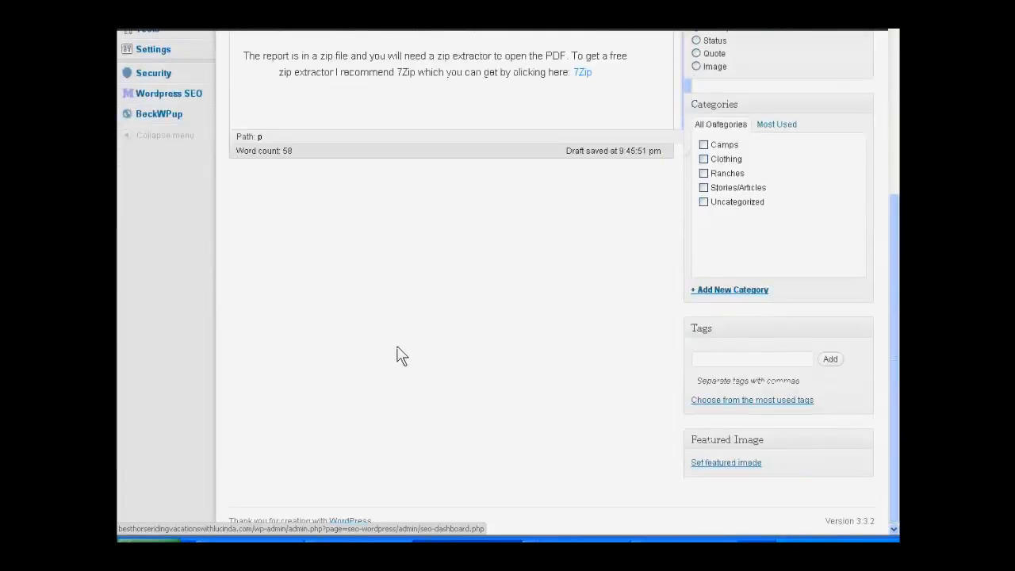
{"action": "scroll", "coordinate": [400, 352], "scroll_direction": "up", "scroll_amount": 3}
{"action": "scroll", "coordinate": [398, 344], "scroll_direction": "down", "scroll_amount": 1}
{"action": "scroll", "coordinate": [397, 344], "scroll_direction": "up", "scroll_amount": 3}
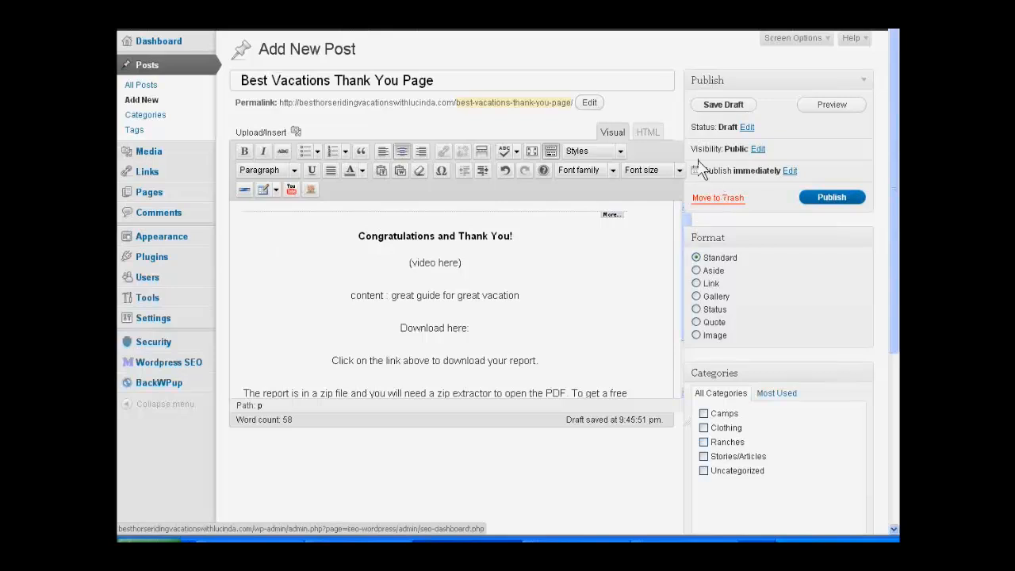
{"action": "left_click", "coordinate": [722, 106]}
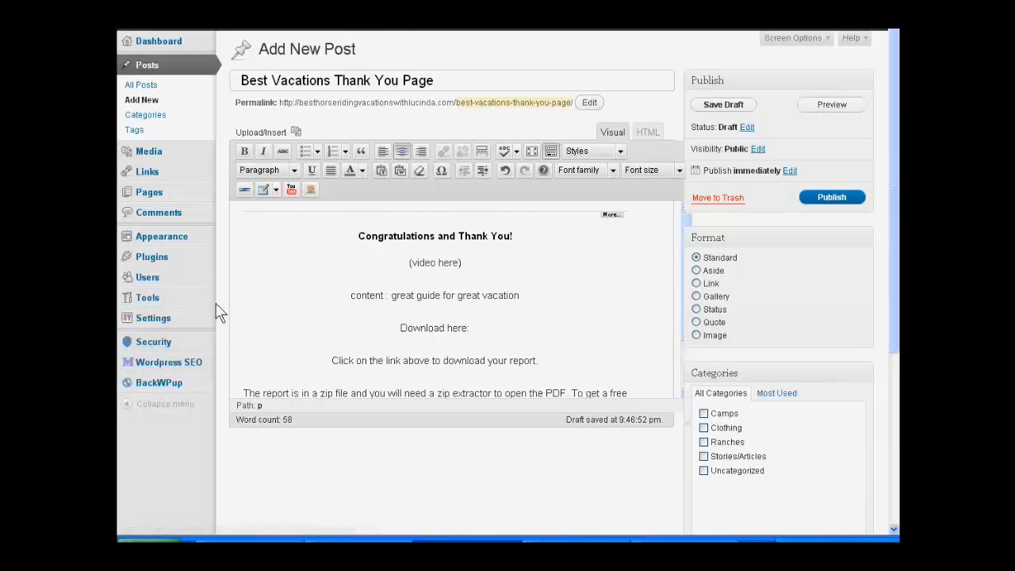
{"action": "scroll", "coordinate": [219, 312], "scroll_direction": "down", "scroll_amount": 3}
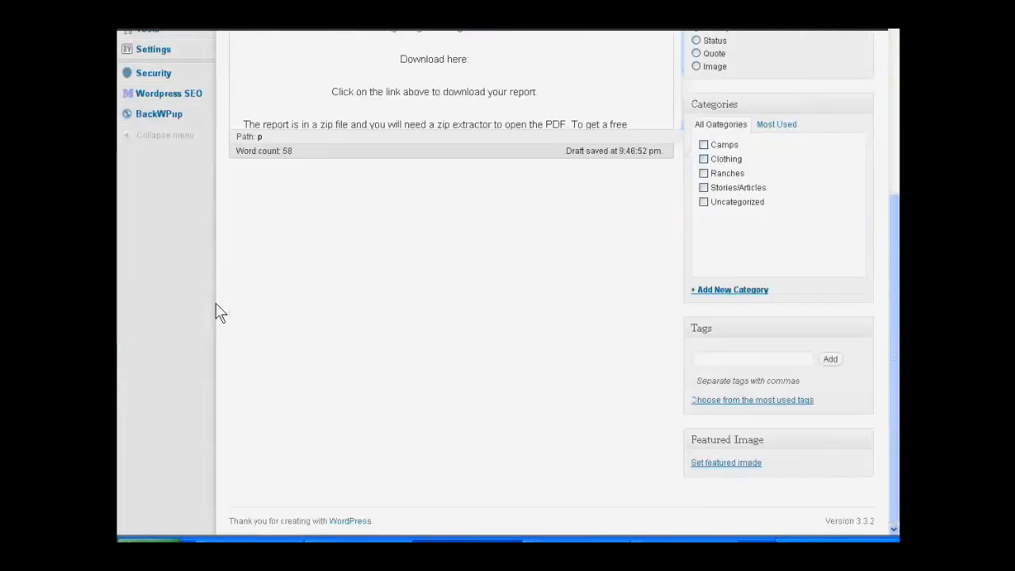
{"action": "scroll", "coordinate": [219, 312], "scroll_direction": "up", "scroll_amount": 2}
{"action": "mouse_move", "coordinate": [207, 247]}
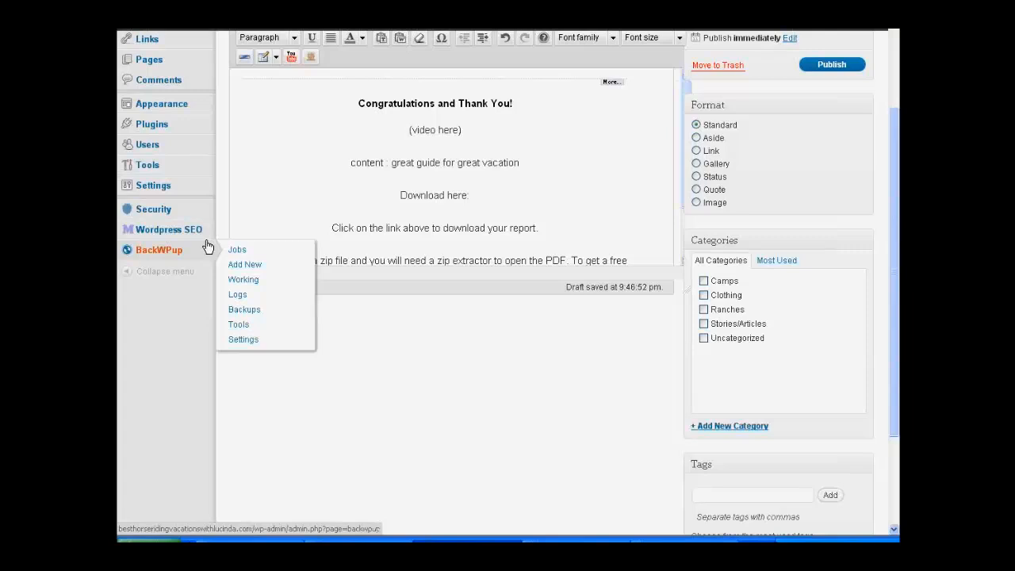
{"action": "scroll", "coordinate": [207, 247], "scroll_direction": "up", "scroll_amount": 1}
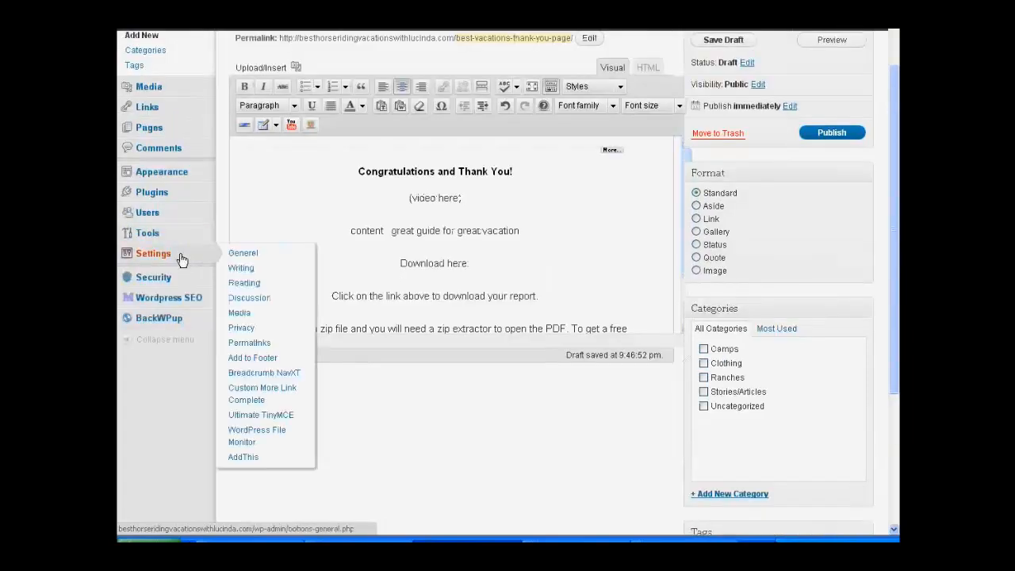
{"action": "left_click", "coordinate": [180, 253]}
{"action": "left_click", "coordinate": [611, 213]}
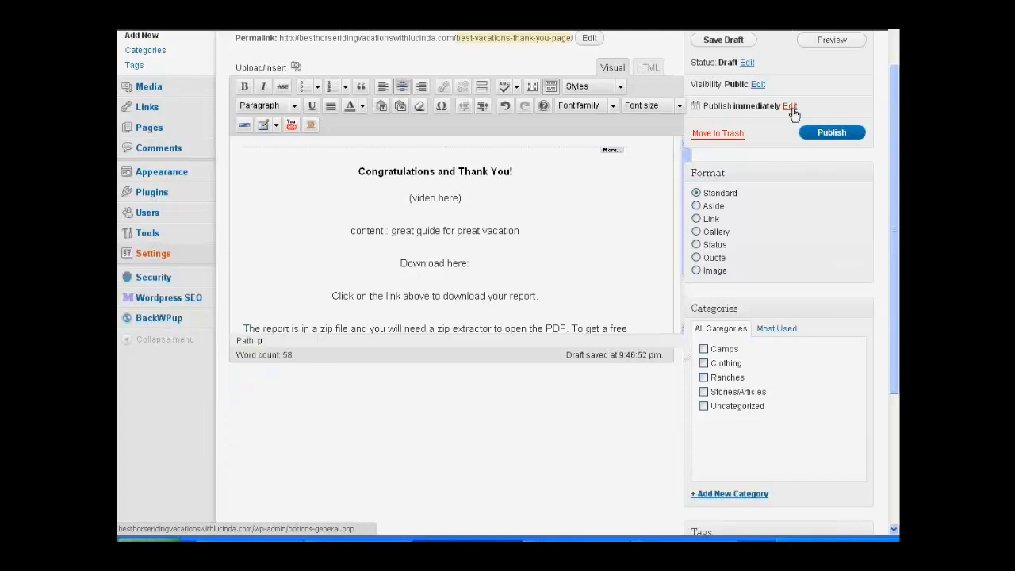
Step: Save the thank-you page draft again before leaving the post editor
{"action": "left_click", "coordinate": [723, 41]}
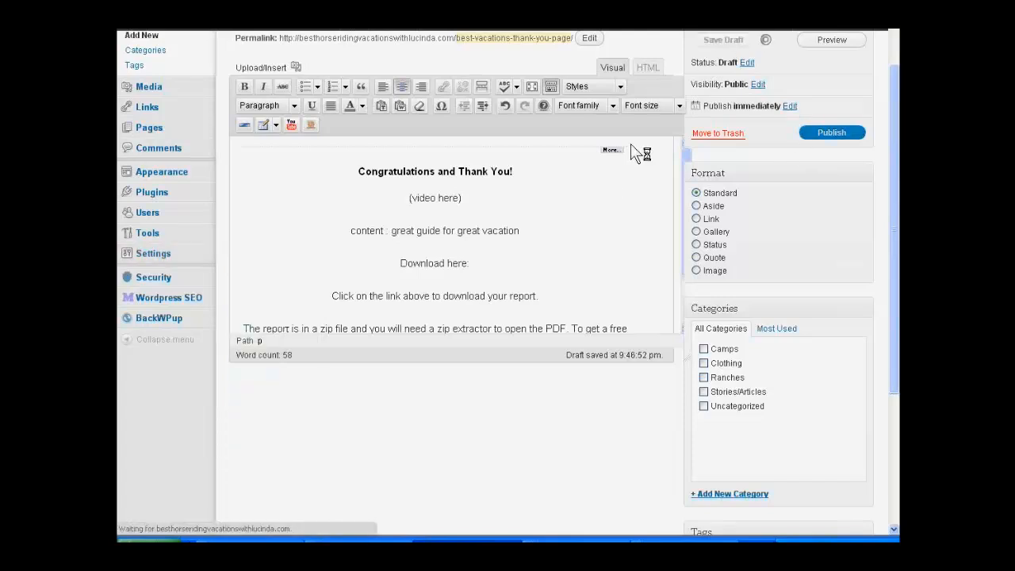
Step: Open the site's General Settings and remove ".com" from the end of the site title
{"action": "left_click", "coordinate": [203, 268]}
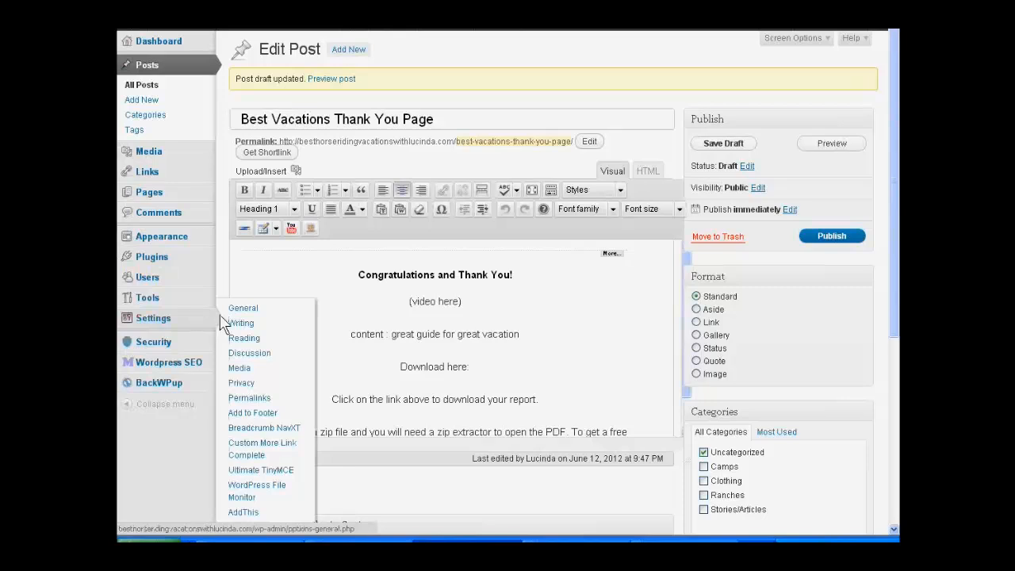
{"action": "left_click", "coordinate": [230, 315]}
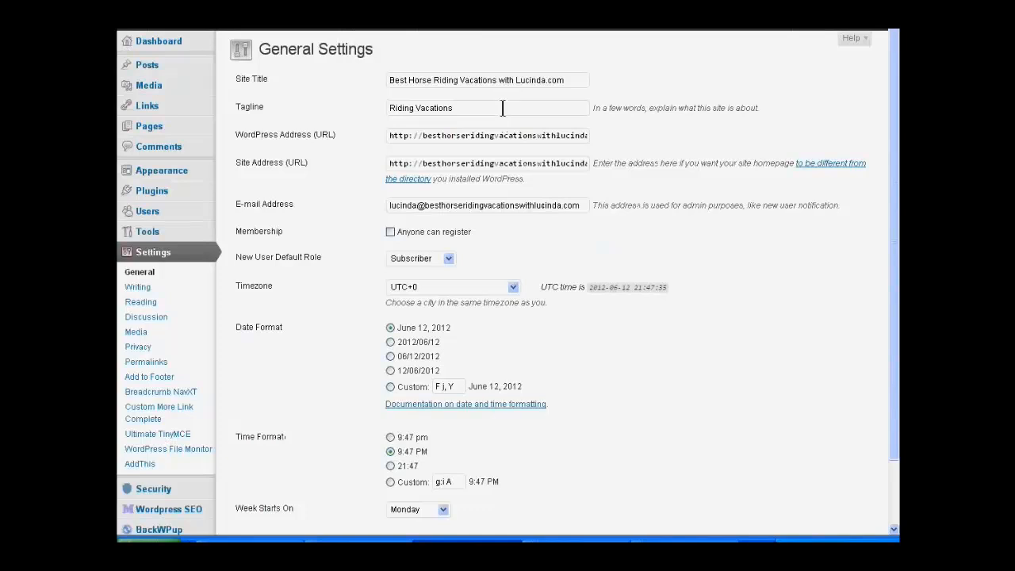
{"action": "left_click_drag", "start_coordinate": [576, 80], "coordinate": [545, 90]}
{"action": "key", "text": "BackSpace"}
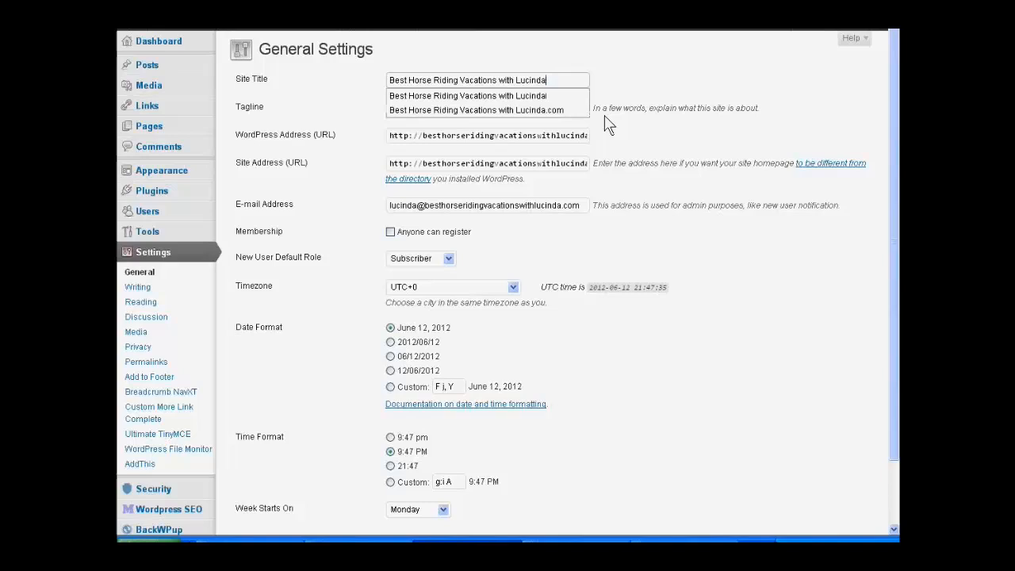
{"action": "left_click", "coordinate": [648, 140]}
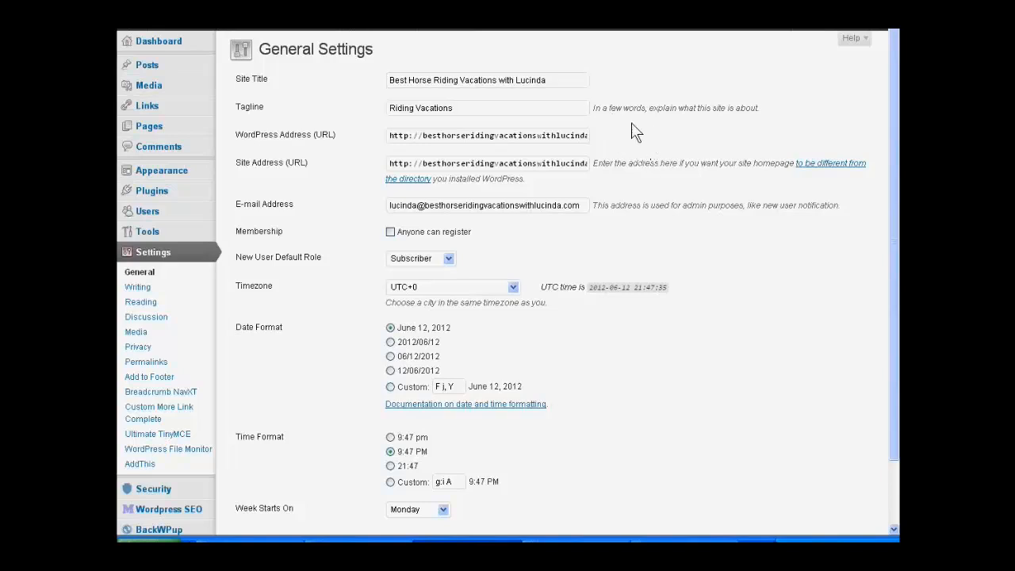
Step: Replace the site tagline with "Best Horse Riding Vacations for you and your family."
{"action": "left_click_drag", "start_coordinate": [474, 107], "coordinate": [378, 110]}
{"action": "key", "text": "BackSpace"}
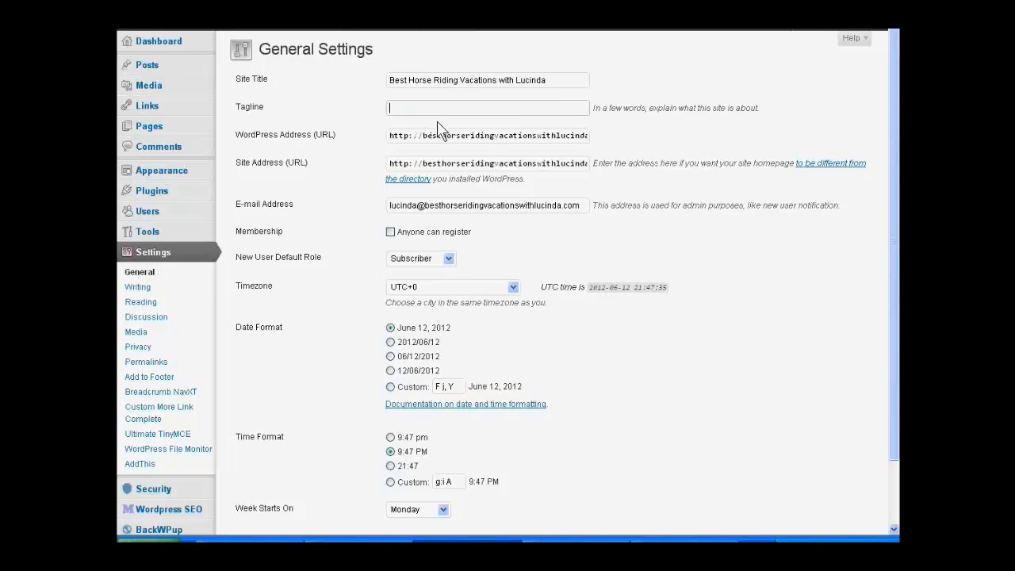
{"action": "type", "text": "Best"}
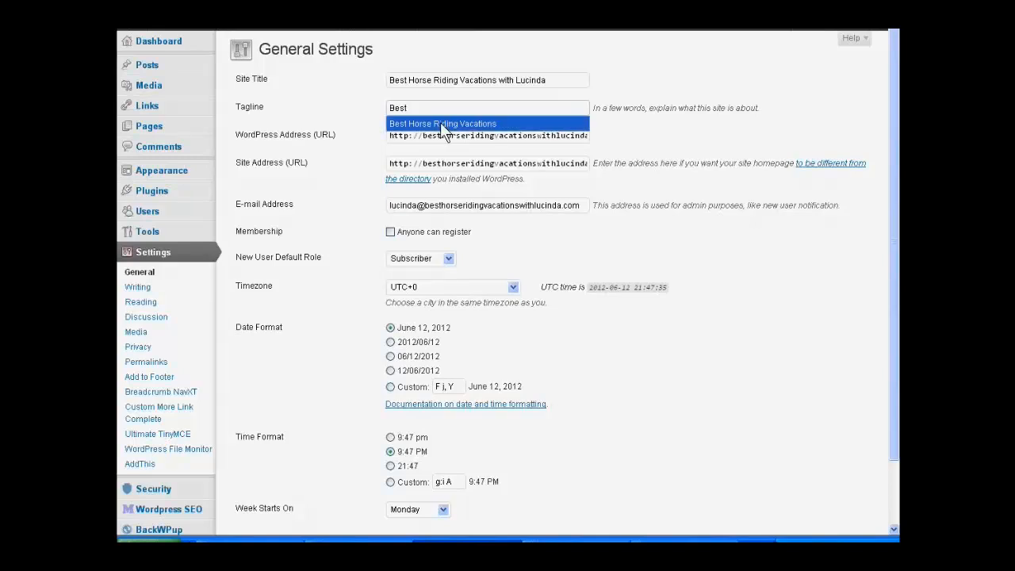
{"action": "left_click", "coordinate": [435, 124]}
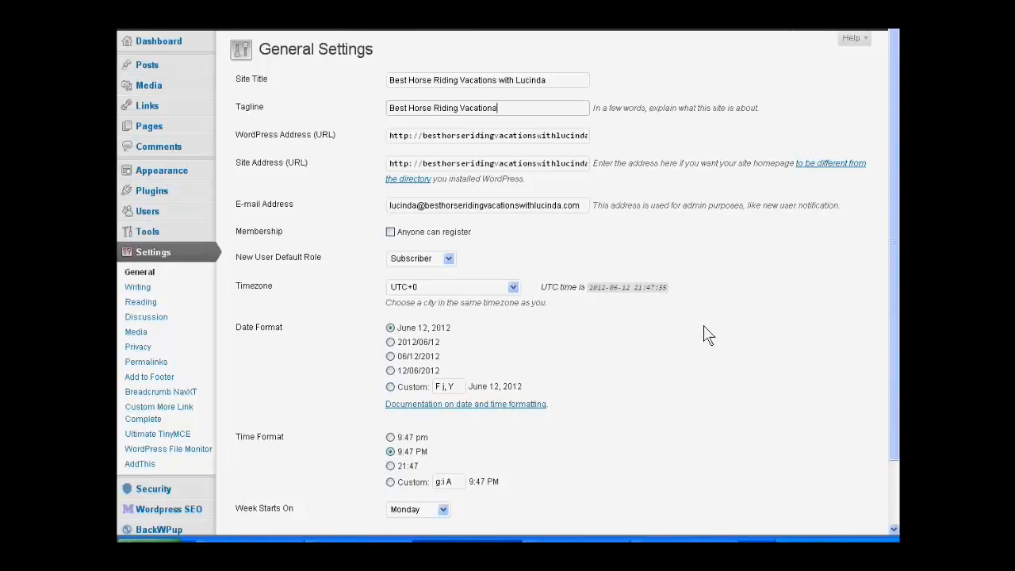
{"action": "type", "text": "for you and your family."}
{"action": "scroll", "coordinate": [666, 246], "scroll_direction": "down", "scroll_amount": 2}
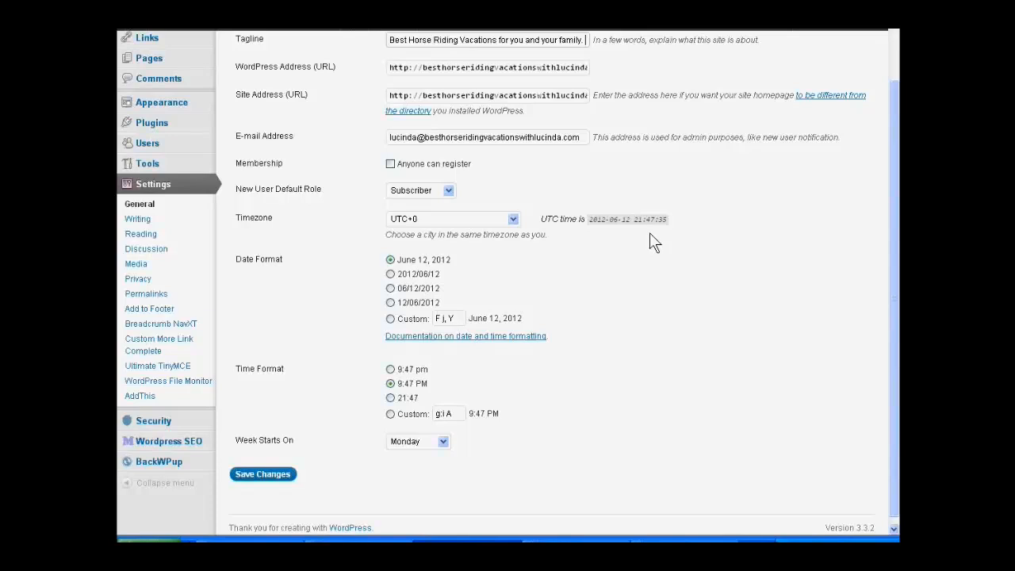
{"action": "scroll", "coordinate": [649, 234], "scroll_direction": "up", "scroll_amount": 2}
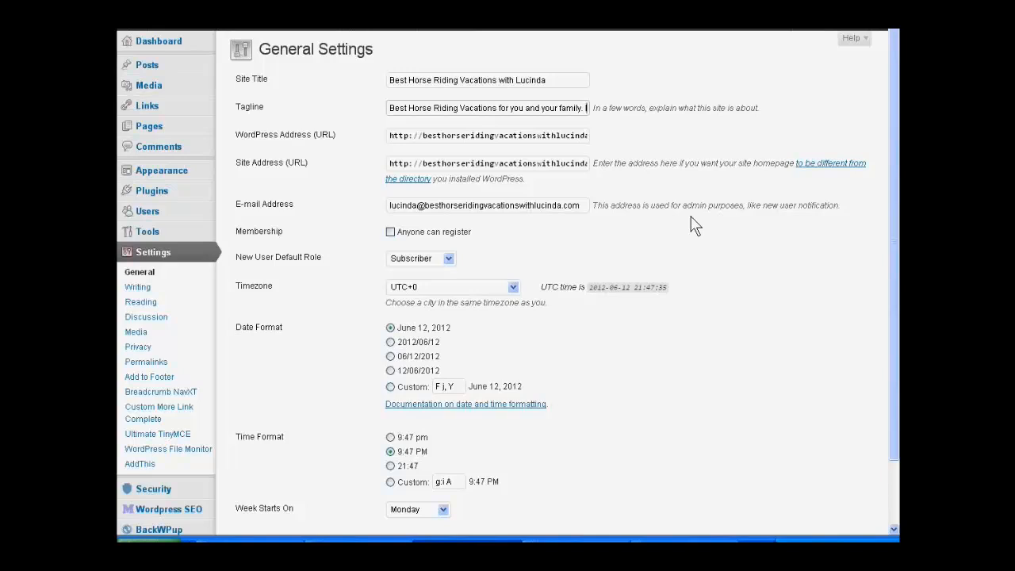
Step: Append "I have for you here advise on where to get great horse riding vacations" to the tagline
{"action": "type", "text": "I have for you here"}
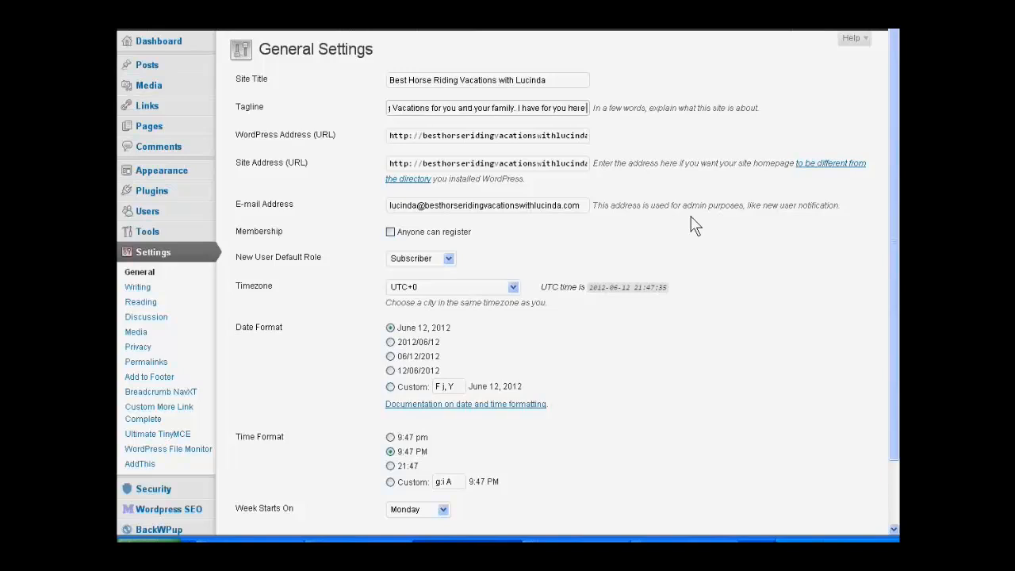
{"action": "type", "text": " advi"}
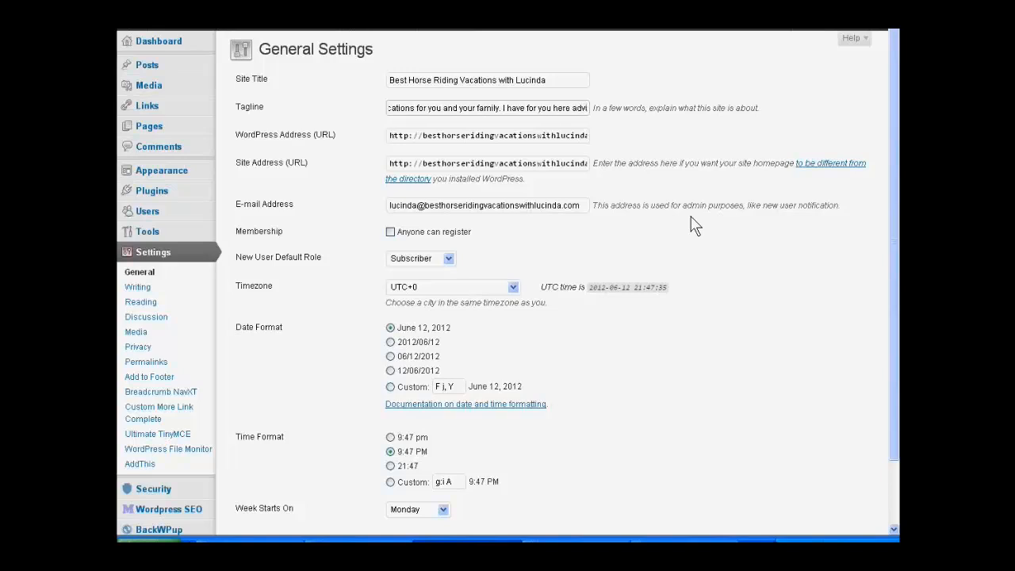
{"action": "type", "text": "se on wh"}
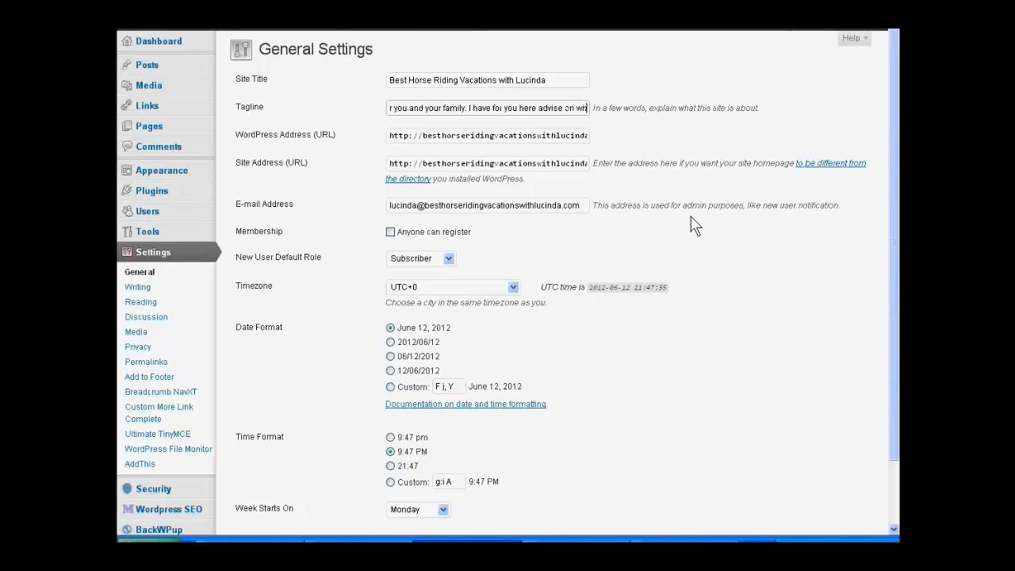
{"action": "type", "text": "ere th"}
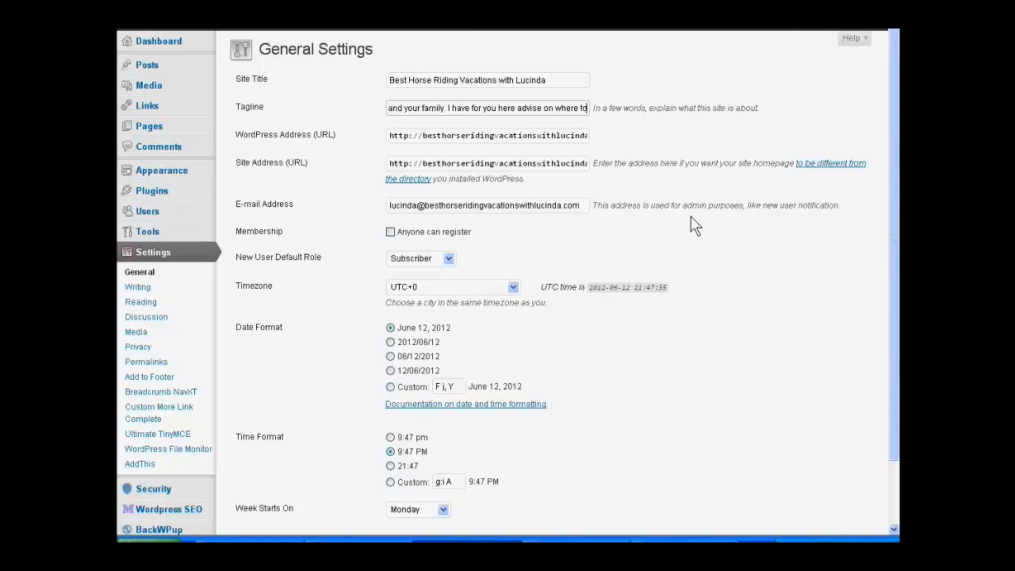
{"action": "type", "text": " ge"}
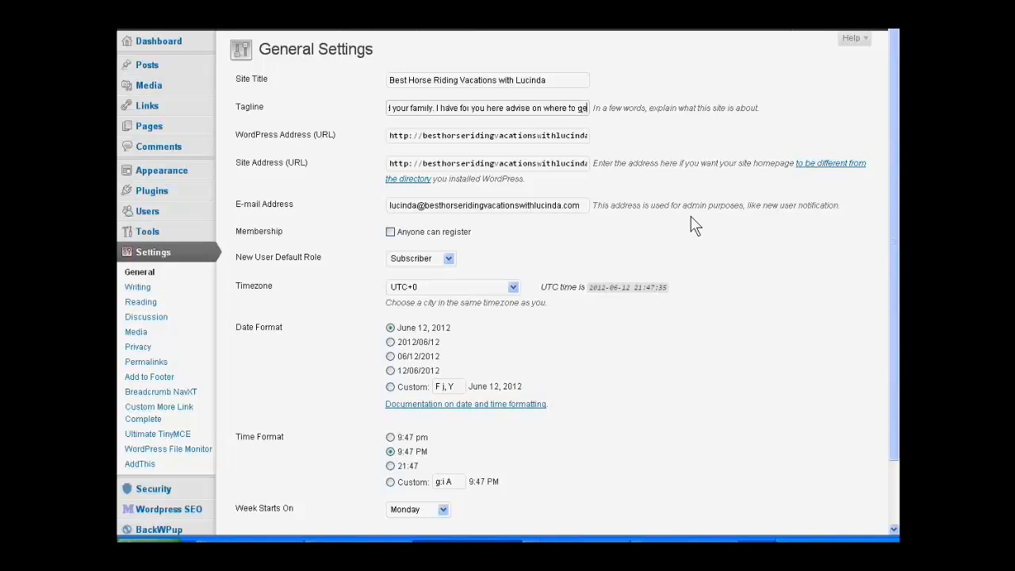
{"action": "type", "text": "t grea"}
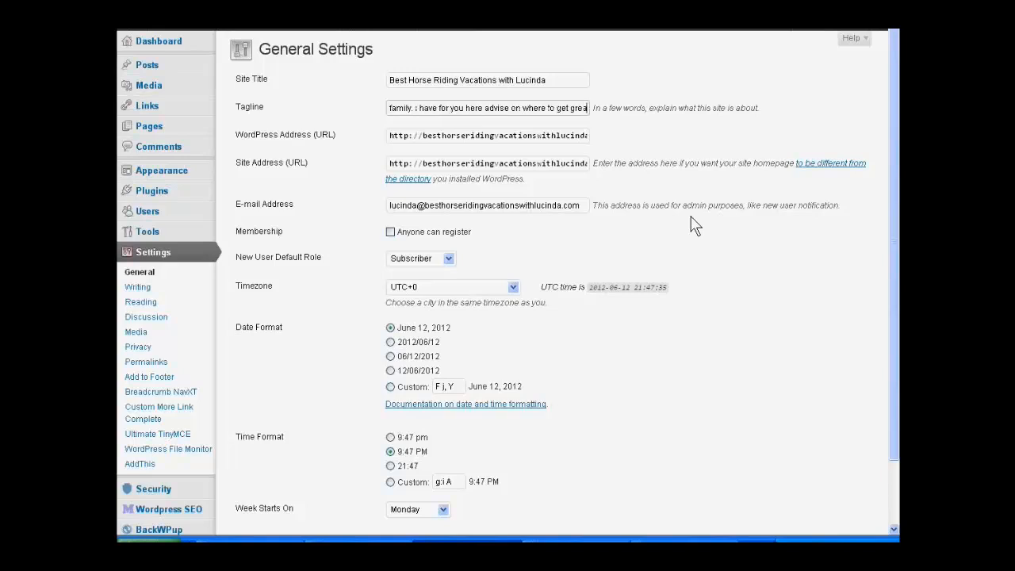
{"action": "type", "text": "t"}
{"action": "type", "text": " ho"}
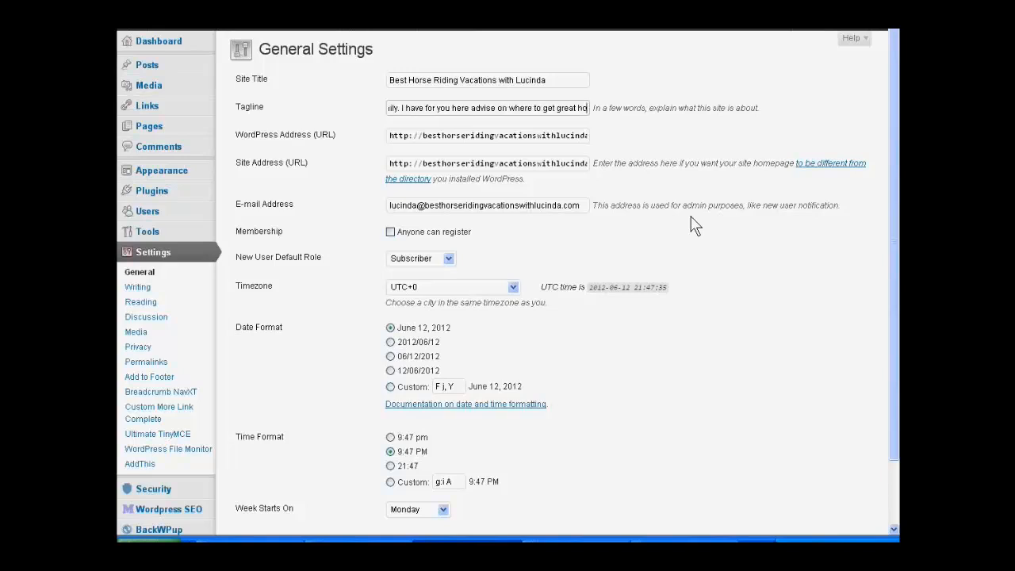
{"action": "type", "text": "rse riding"}
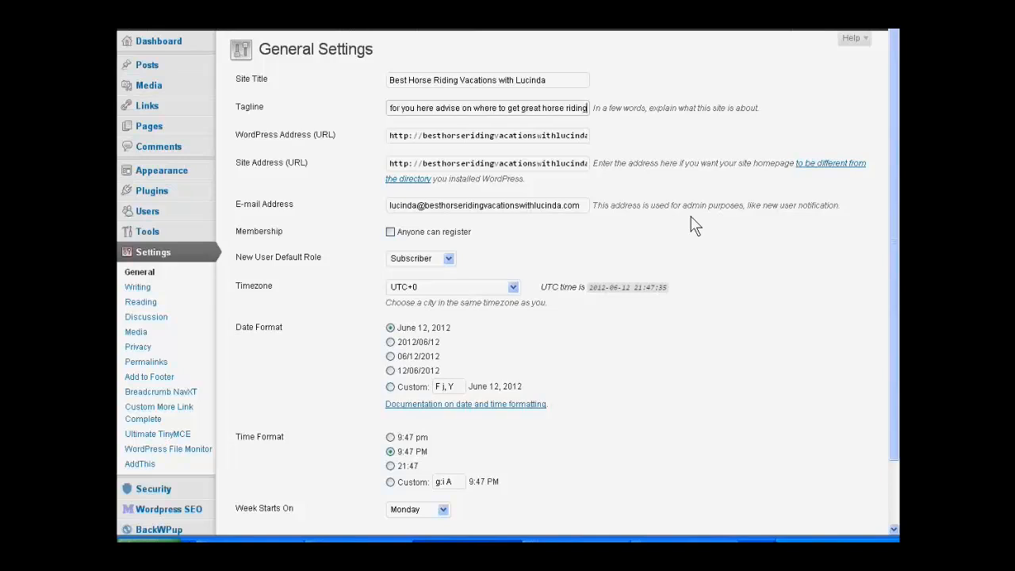
{"action": "type", "text": " vacation"}
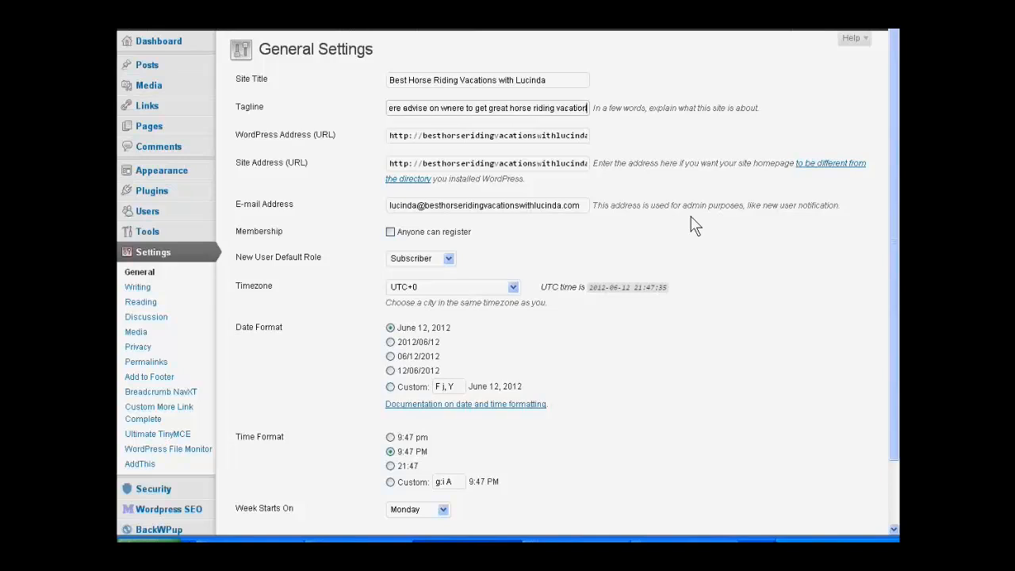
{"action": "type", "text": "s"}
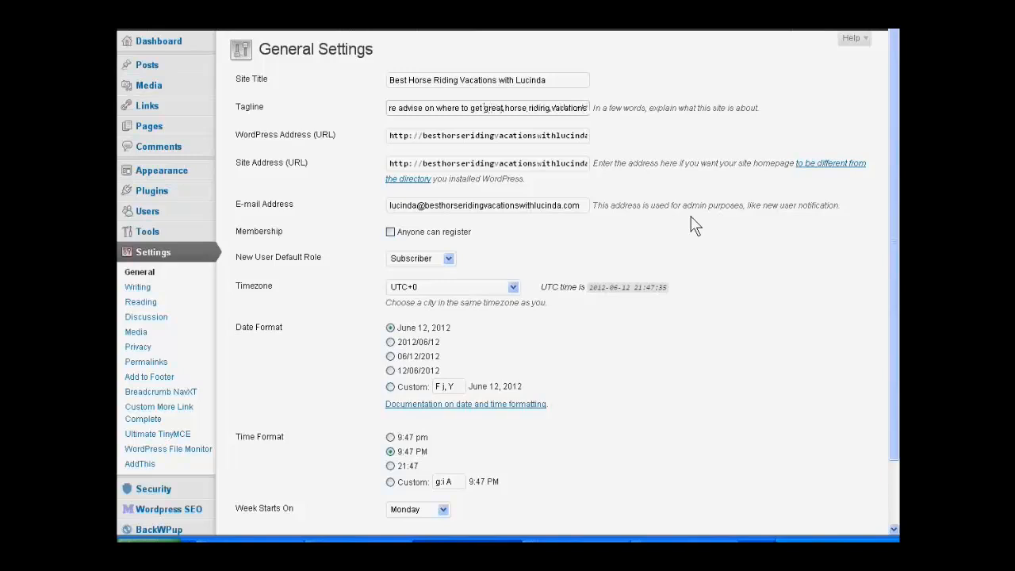
Step: Replace "great" with "the best" in the tagline, end it with a period, and save the general settings
{"action": "key", "text": "Delete"}
{"action": "key", "text": "Delete"}
{"action": "key", "text": "Delete"}
{"action": "key", "text": "Delete"}
{"action": "key", "text": "Delete"}
{"action": "key", "text": "Delete"}
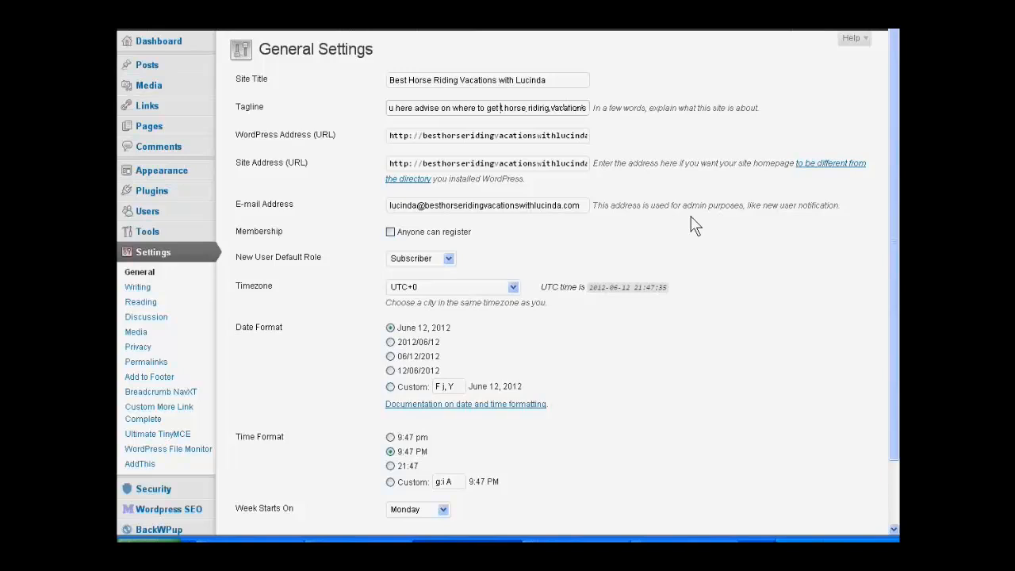
{"action": "type", "text": "the best"}
{"action": "key", "text": "Right"}
{"action": "key", "text": "Right"}
{"action": "key", "text": "Right"}
{"action": "key", "text": "Right"}
{"action": "key", "text": "Right"}
{"action": "key", "text": "Right"}
{"action": "key", "text": "Right"}
{"action": "key", "text": "Right"}
{"action": "key", "text": "Right"}
{"action": "key", "text": "Right"}
{"action": "key", "text": "Right"}
{"action": "key", "text": "Right"}
{"action": "key", "text": "Right"}
{"action": "key", "text": "Right"}
{"action": "key", "text": "Right"}
{"action": "key", "text": "Right"}
{"action": "key", "text": "Right"}
{"action": "key", "text": "Right"}
{"action": "key", "text": "Right"}
{"action": "key", "text": "Right"}
{"action": "key", "text": "Right"}
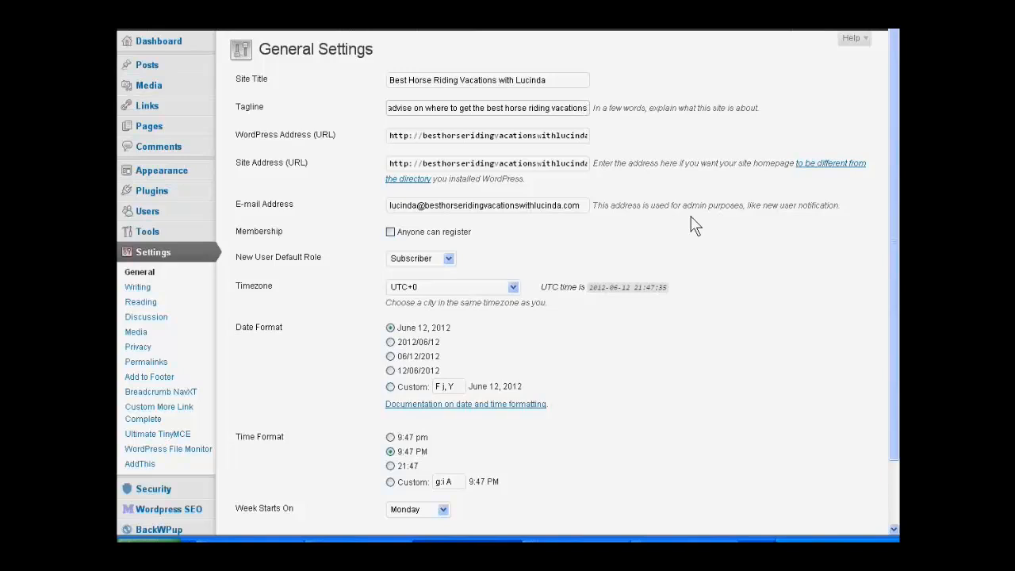
{"action": "type", "text": "."}
{"action": "scroll", "coordinate": [691, 237], "scroll_direction": "down", "scroll_amount": 2}
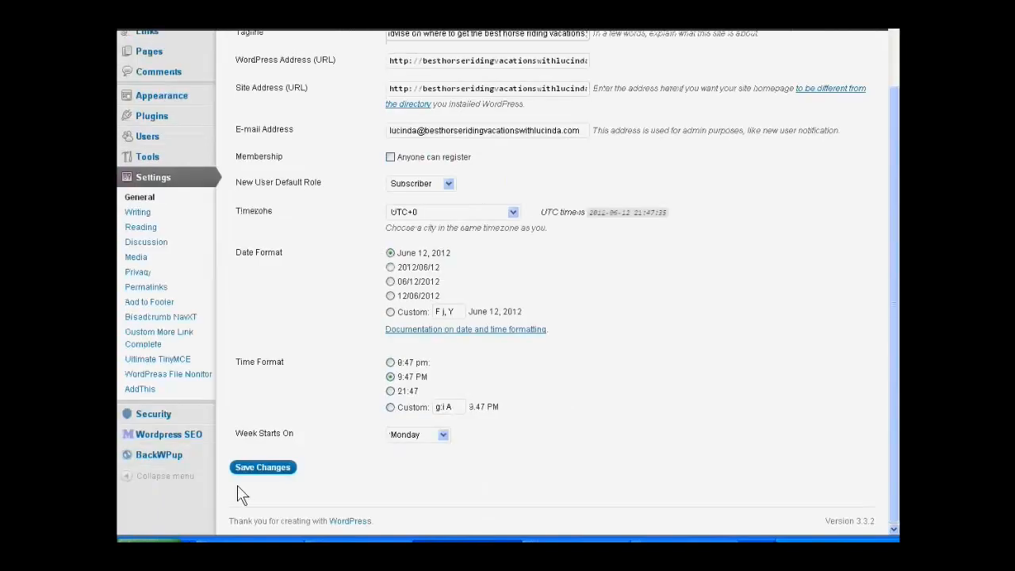
{"action": "left_click", "coordinate": [255, 469]}
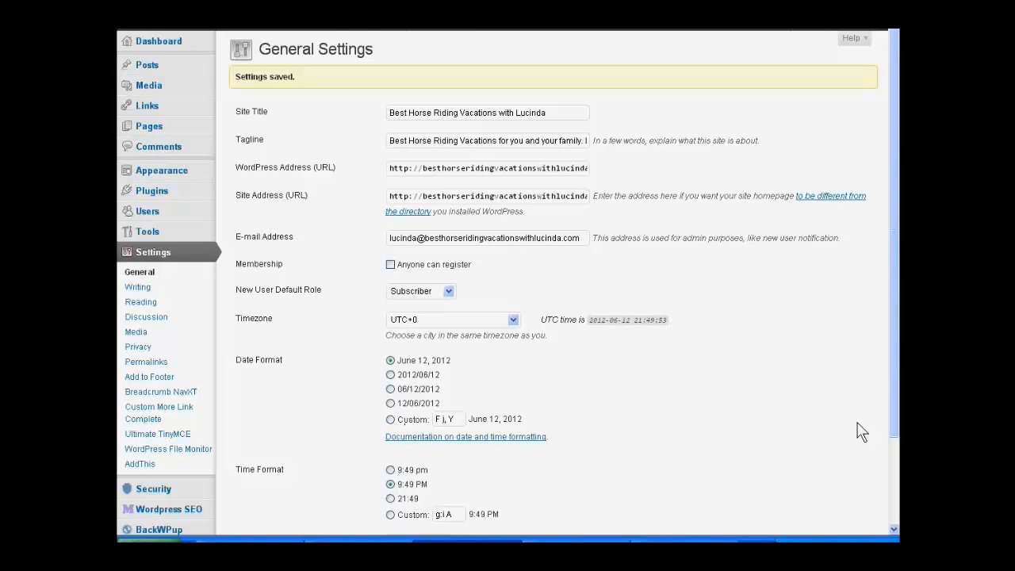
{"action": "scroll", "coordinate": [862, 432], "scroll_direction": "down", "scroll_amount": 2}
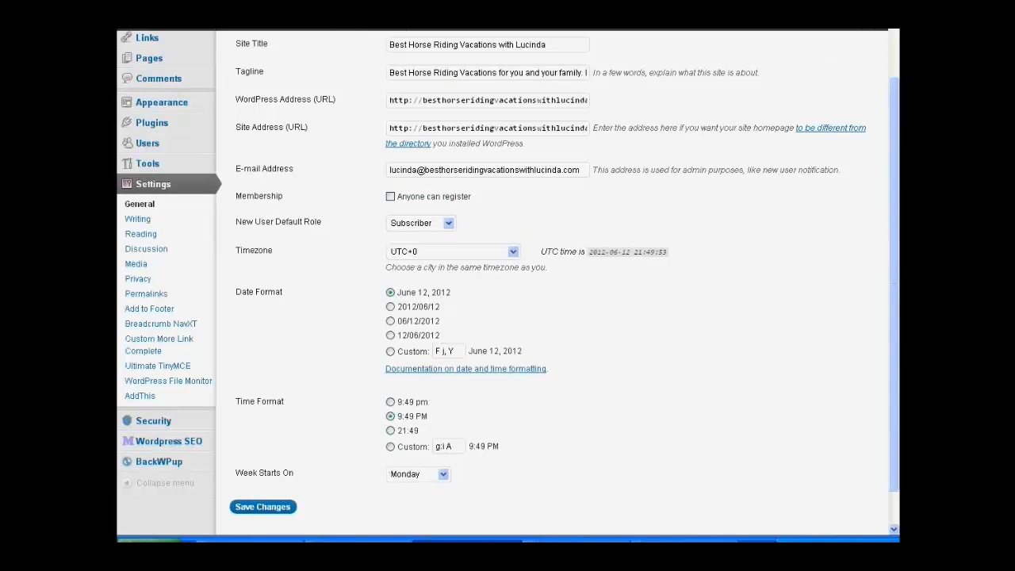
Step: Open Gmail in a new browser tab, sign out of the current Google account, and sign in with the saved account
{"action": "key", "text": "ctrl+t"}
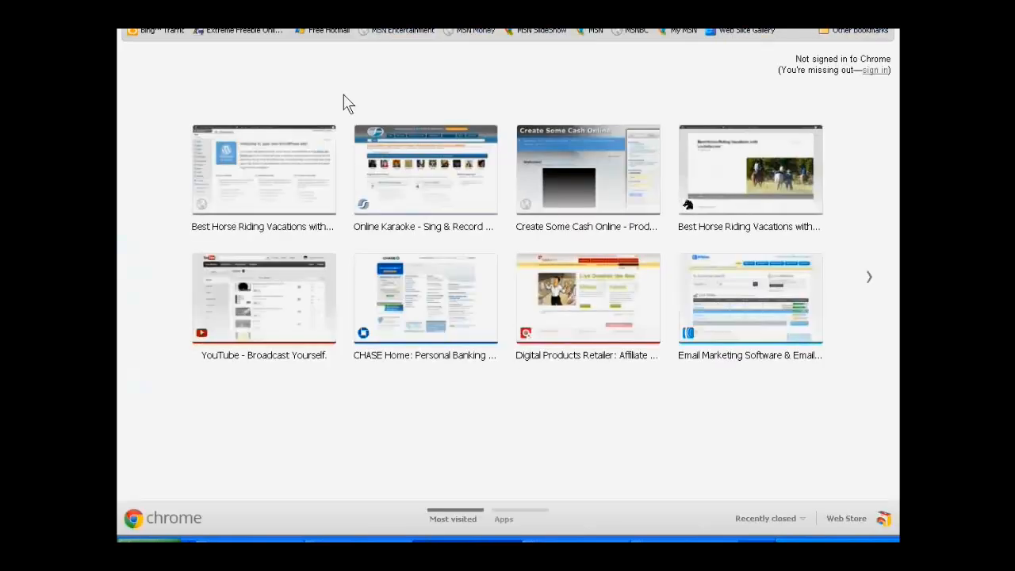
{"action": "left_click", "coordinate": [869, 281]}
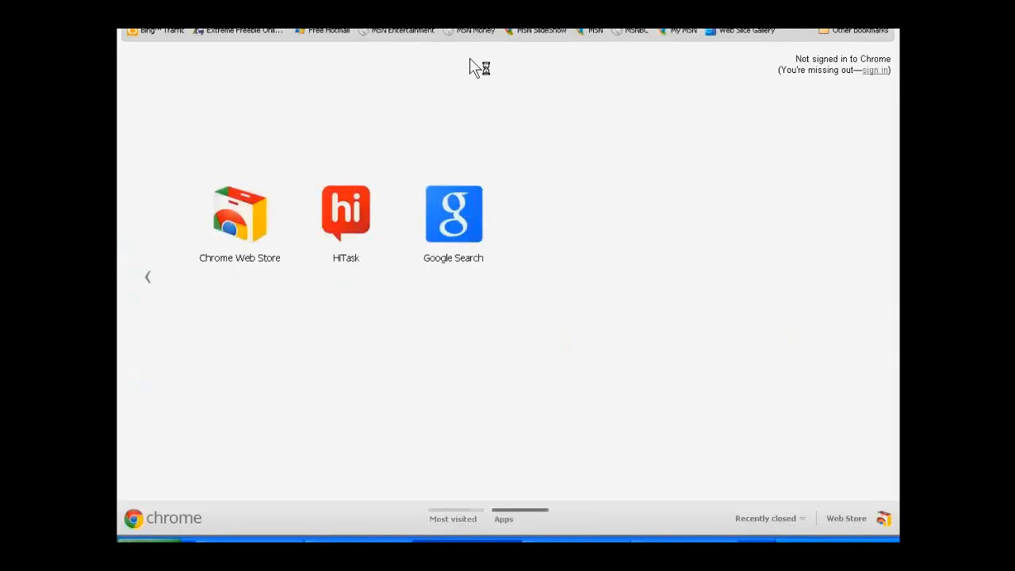
{"action": "left_click", "coordinate": [346, 39]}
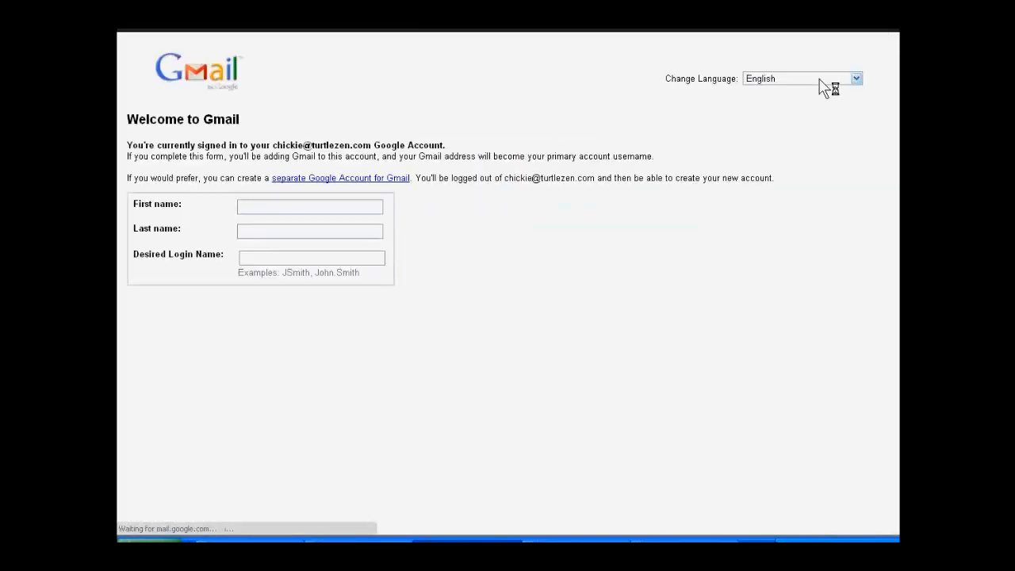
{"action": "left_click", "coordinate": [855, 33]}
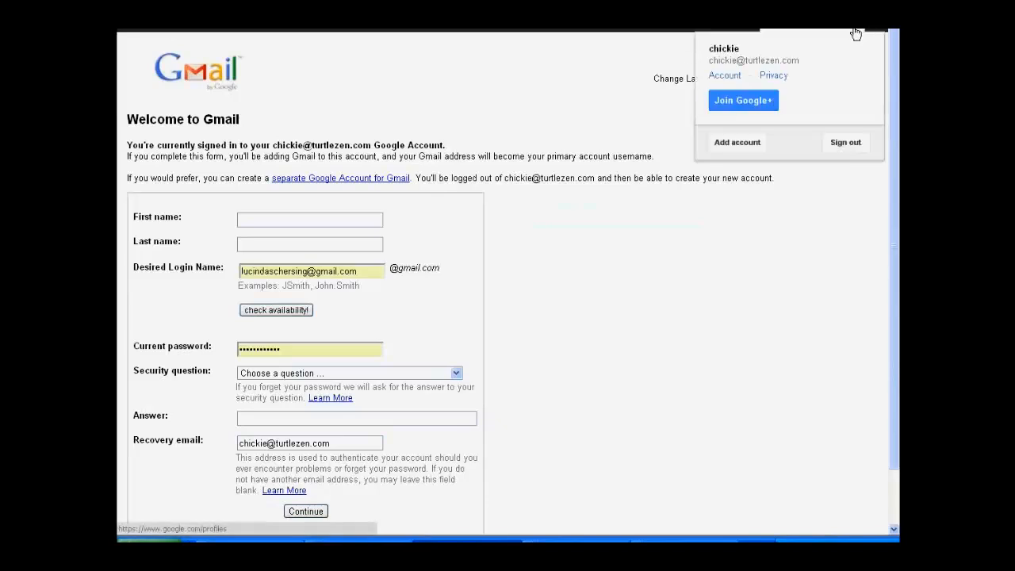
{"action": "left_click", "coordinate": [842, 145]}
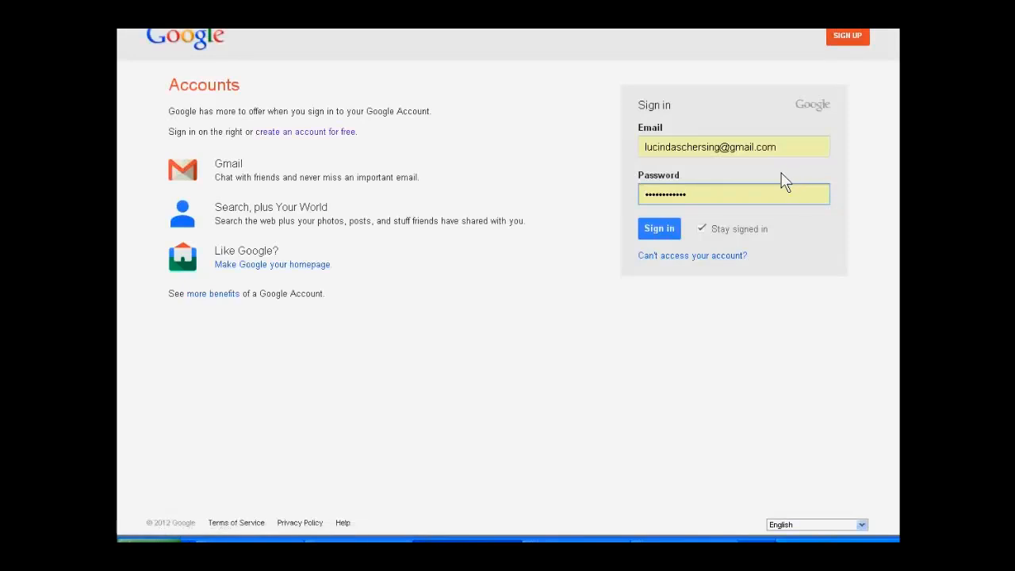
{"action": "left_click", "coordinate": [658, 230]}
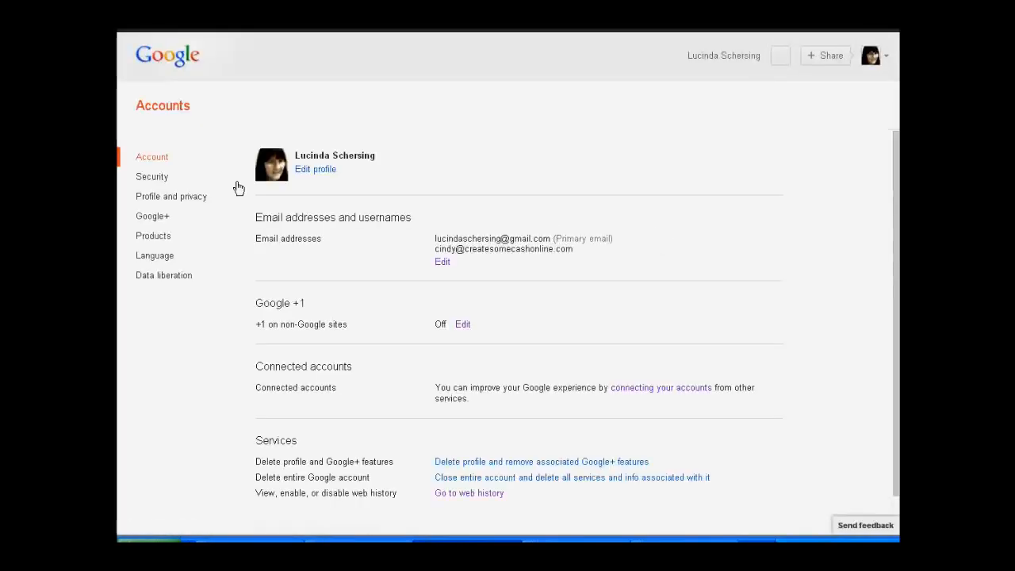
Step: Open the Gmail inbox and read the message "Here is your family vacations report"
{"action": "left_click", "coordinate": [440, 33]}
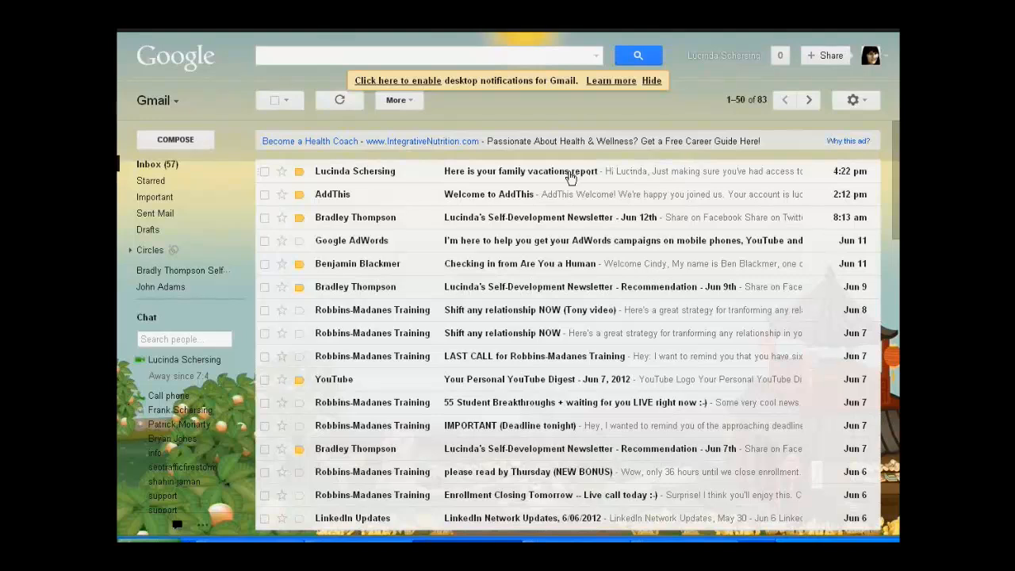
{"action": "left_click", "coordinate": [571, 176]}
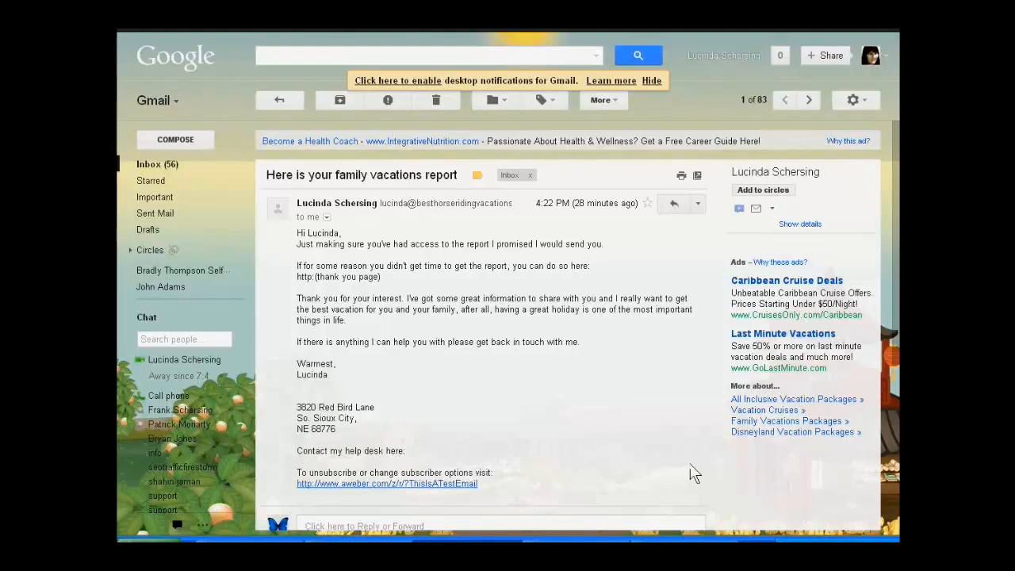
{"action": "scroll", "coordinate": [690, 452], "scroll_direction": "down", "scroll_amount": 3}
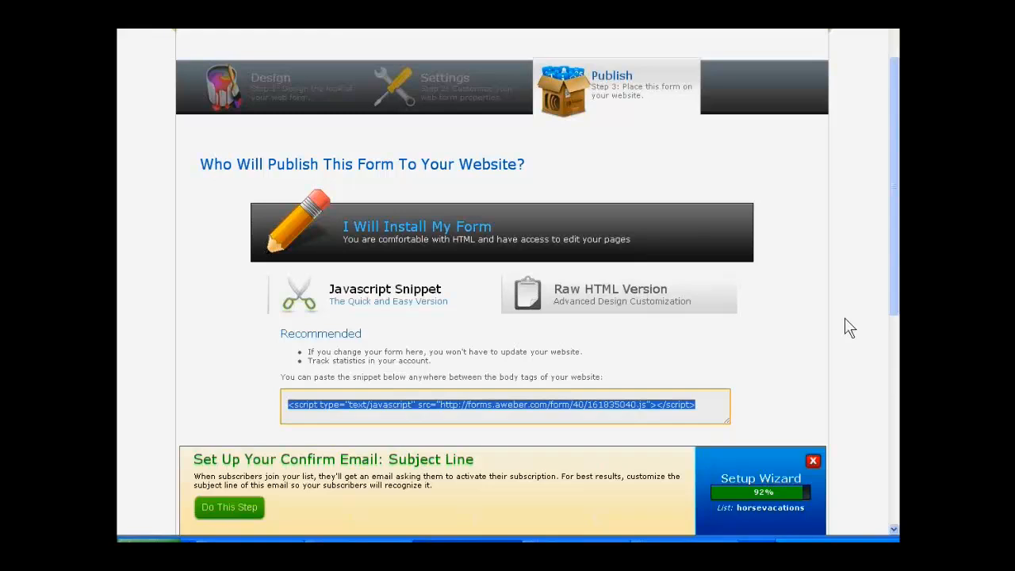
Step: Switch to AWeber and open the follow-up messages of the horsevacations list
{"action": "scroll", "coordinate": [808, 304], "scroll_direction": "up", "scroll_amount": 2}
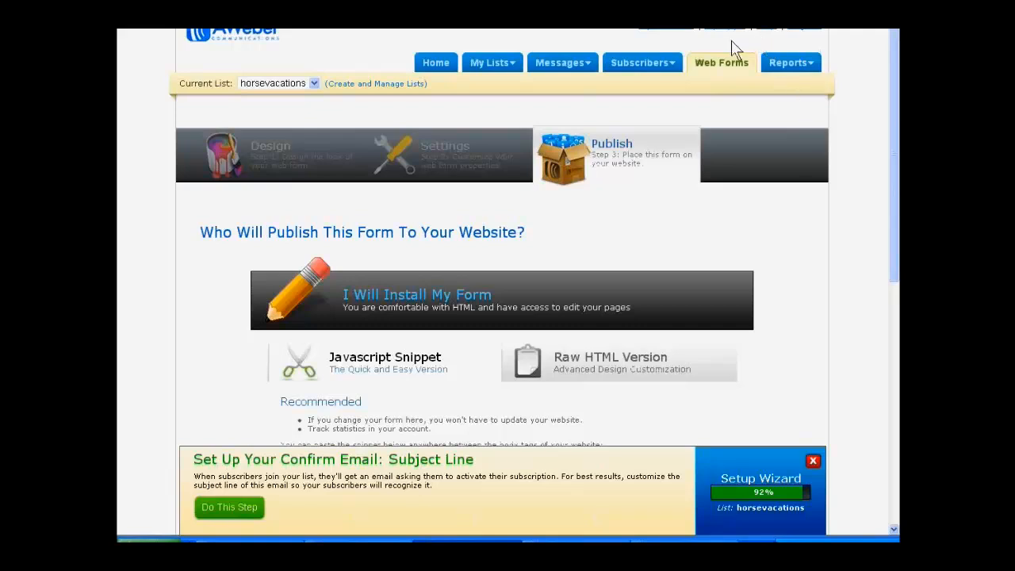
{"action": "mouse_move", "coordinate": [568, 68]}
{"action": "left_click", "coordinate": [572, 86]}
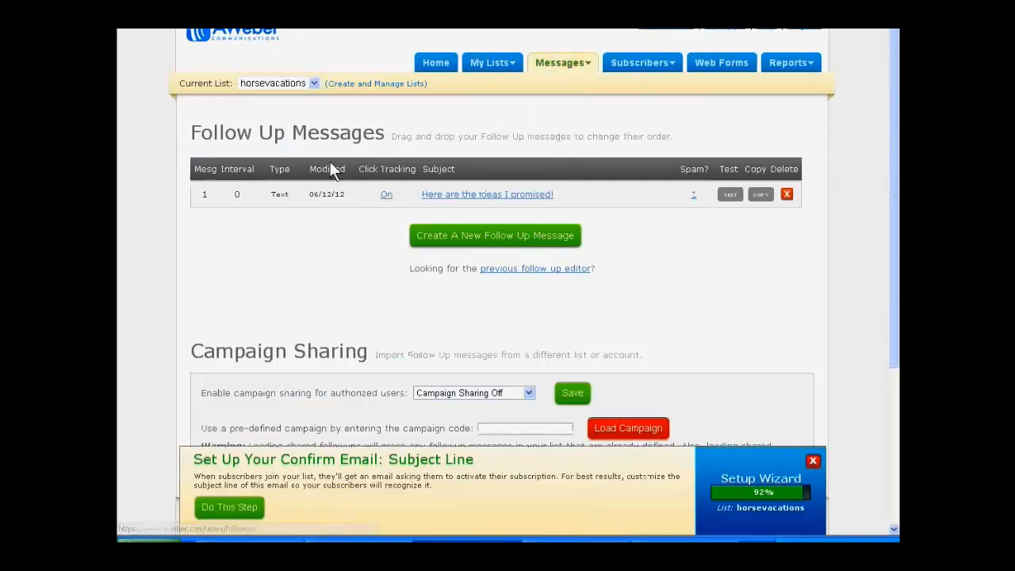
Step: Create a new follow-up message, close the setup wizard, and set the subject to "How did you like the book?"
{"action": "left_click", "coordinate": [473, 235]}
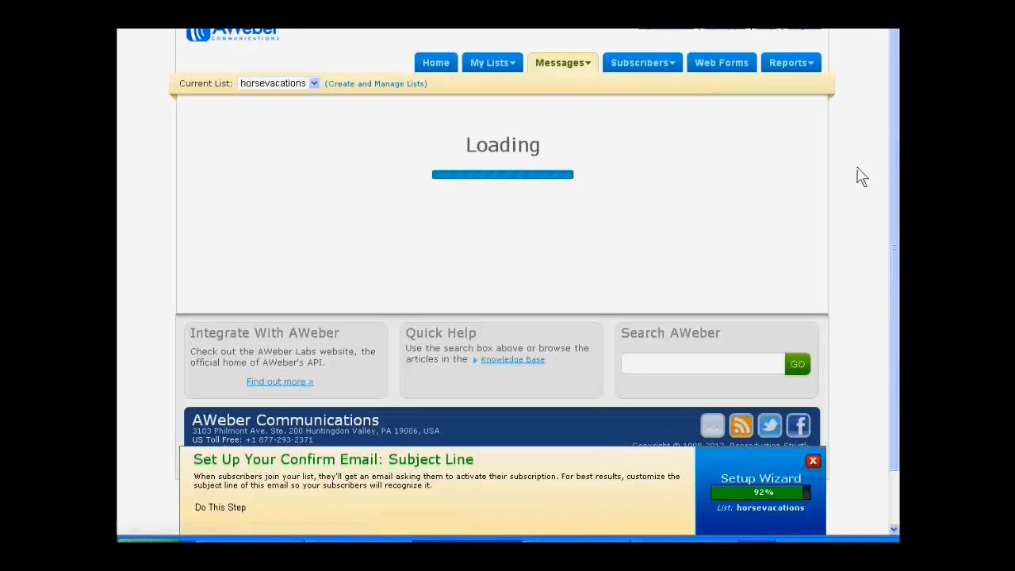
{"action": "scroll", "coordinate": [861, 176], "scroll_direction": "down", "scroll_amount": 4}
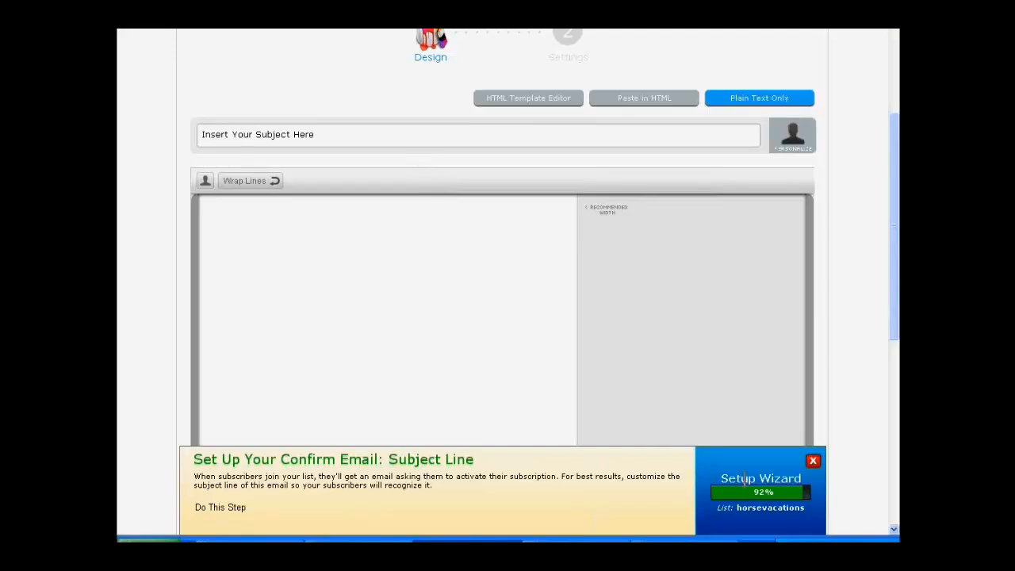
{"action": "left_click", "coordinate": [813, 461]}
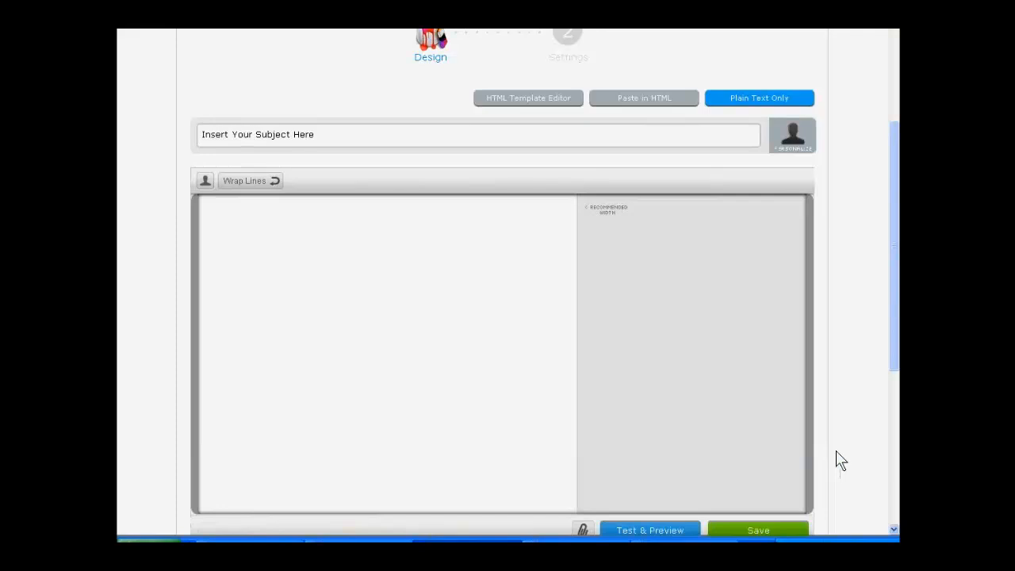
{"action": "scroll", "coordinate": [835, 450], "scroll_direction": "down", "scroll_amount": 1}
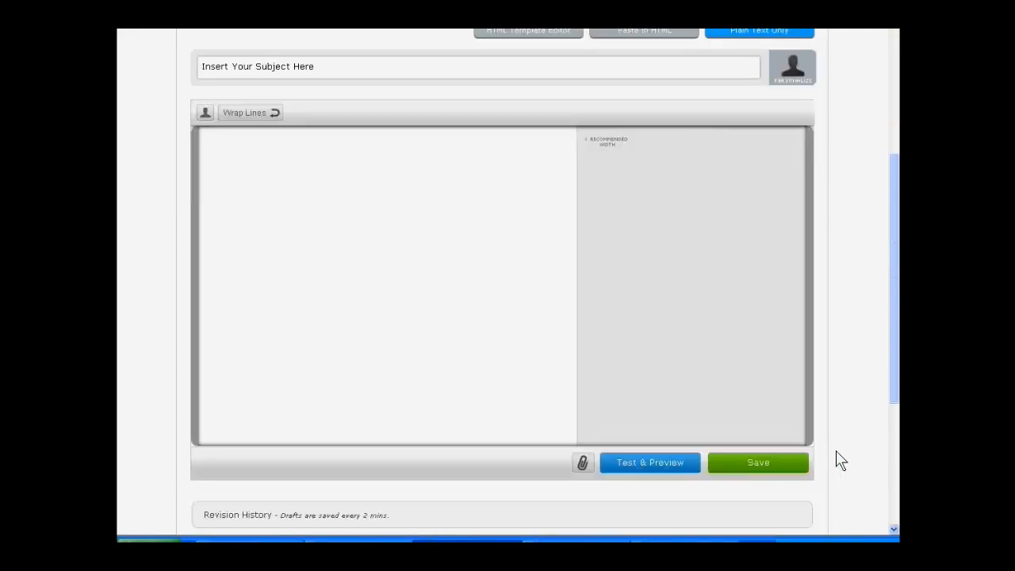
{"action": "scroll", "coordinate": [836, 450], "scroll_direction": "up", "scroll_amount": 1}
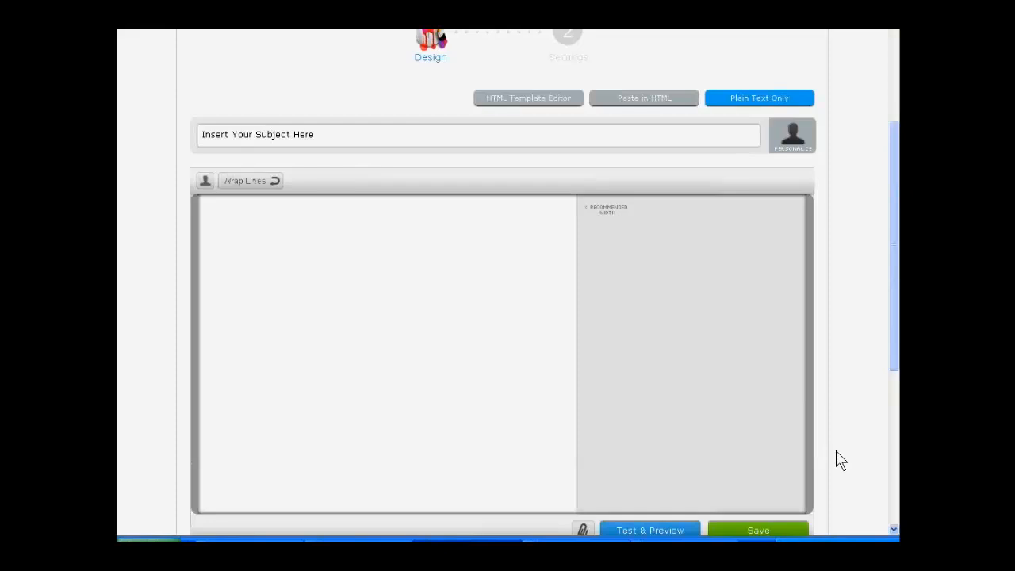
{"action": "left_click", "coordinate": [257, 289]}
{"action": "left_click", "coordinate": [309, 134]}
{"action": "type", "text": "Ho"}
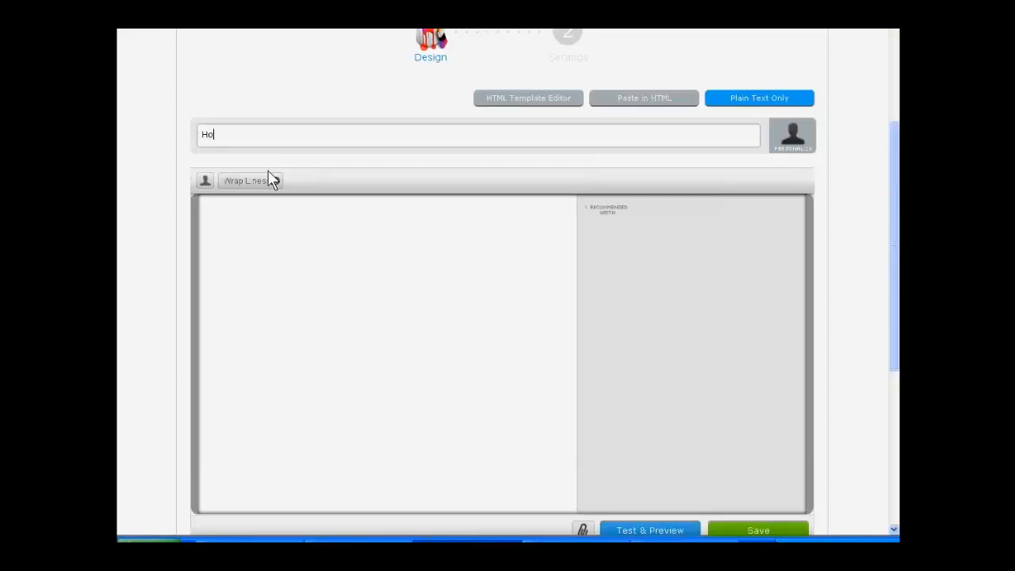
{"action": "type", "text": "w did you like the book?"}
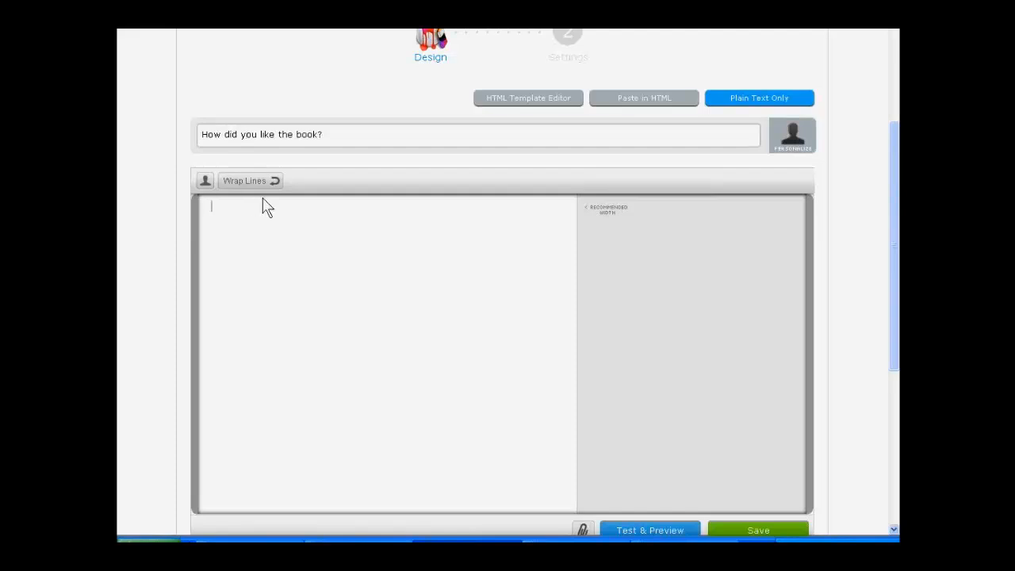
Step: Start the message body with the greeting "Hi", the First Name personalization and a comma, followed by a new line
{"action": "type", "text": "Hi"}
{"action": "left_click", "coordinate": [204, 181]}
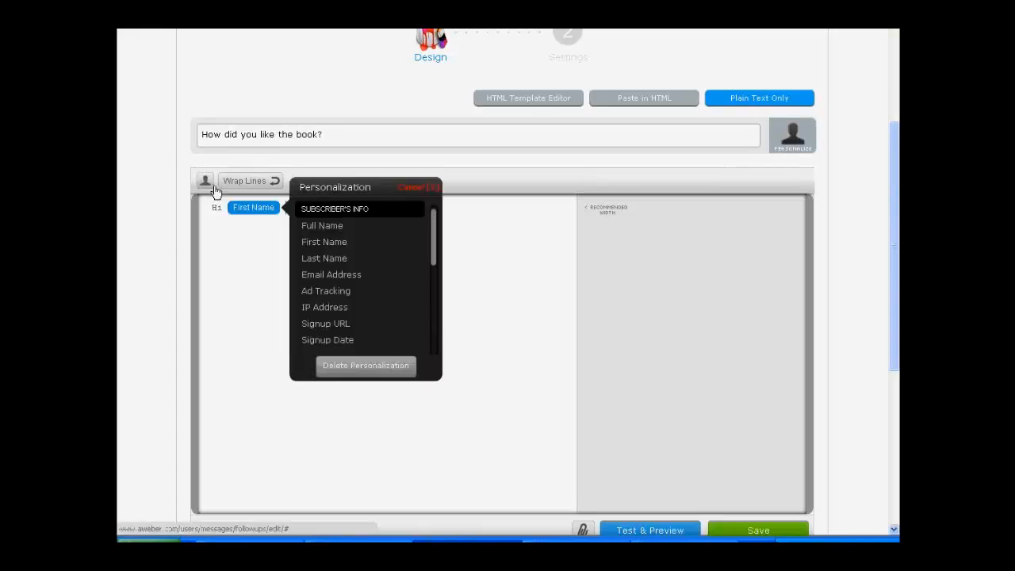
{"action": "left_click", "coordinate": [301, 228]}
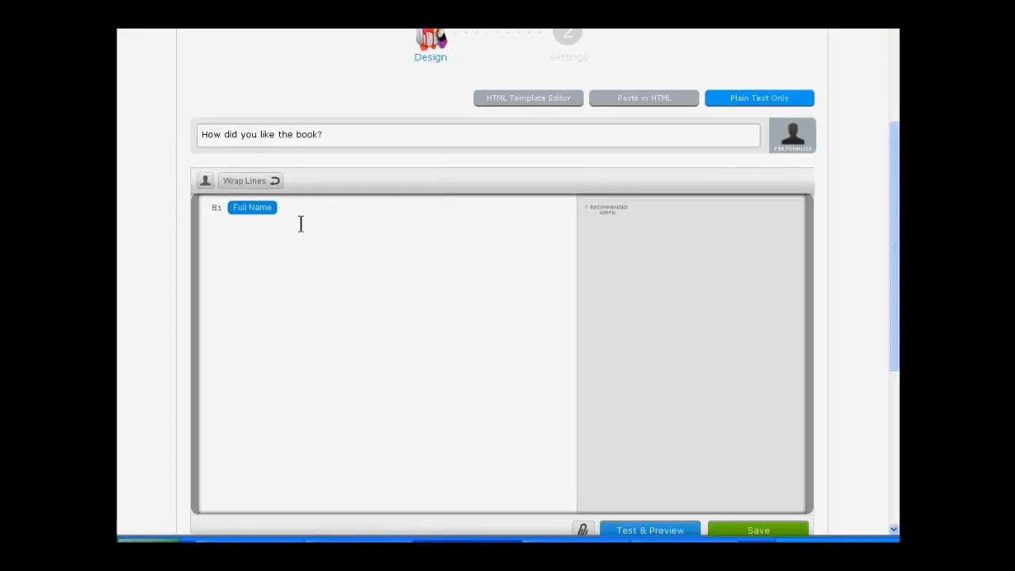
{"action": "left_click", "coordinate": [250, 210]}
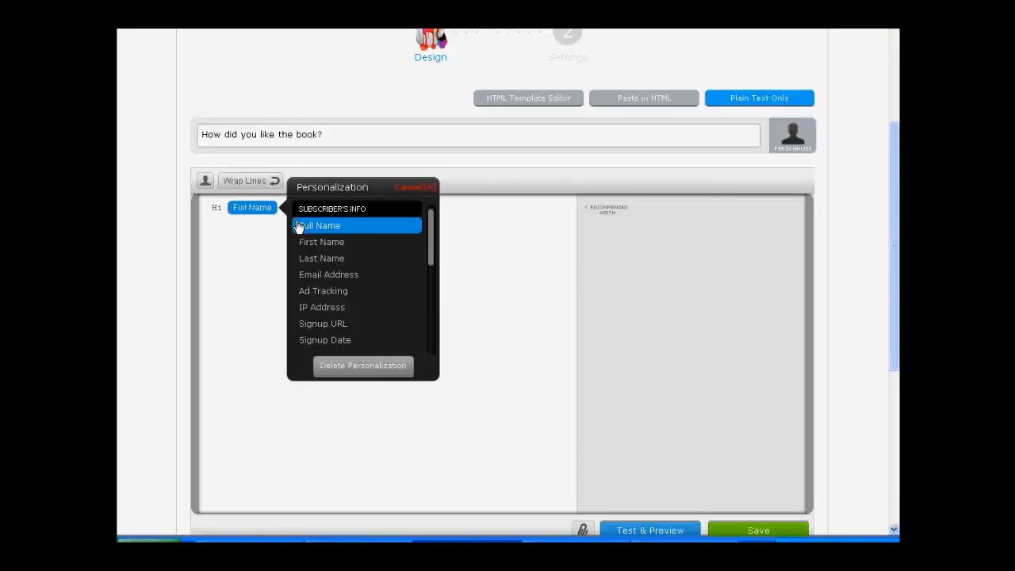
{"action": "left_click", "coordinate": [313, 245]}
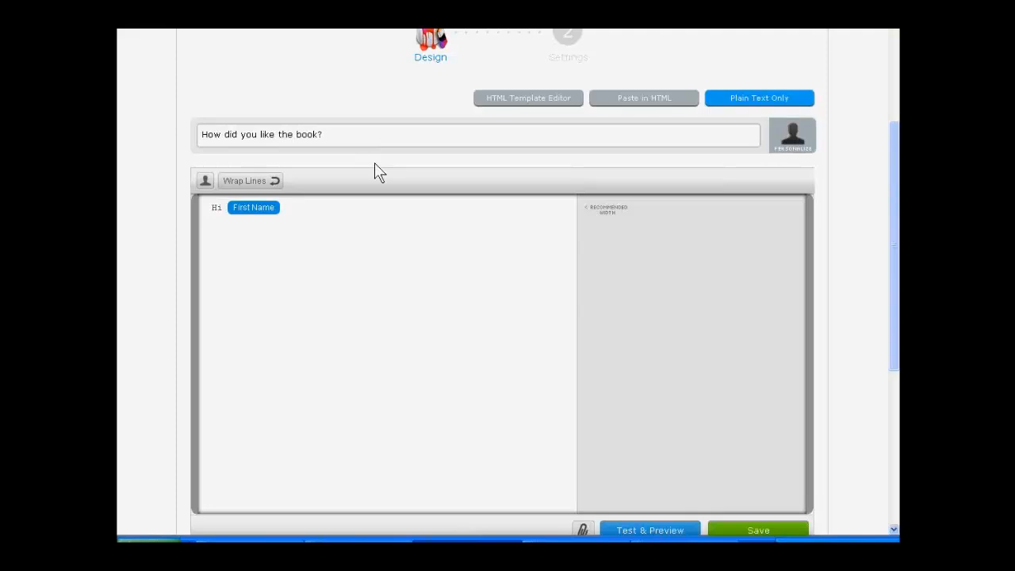
{"action": "left_click", "coordinate": [314, 210]}
{"action": "type", "text": ","}
{"action": "key", "text": "Return"}
Step: Write "Just checking in to see how you got on with the ideas?" below the greeting
{"action": "type", "text": "Just checking in to see how you got on"}
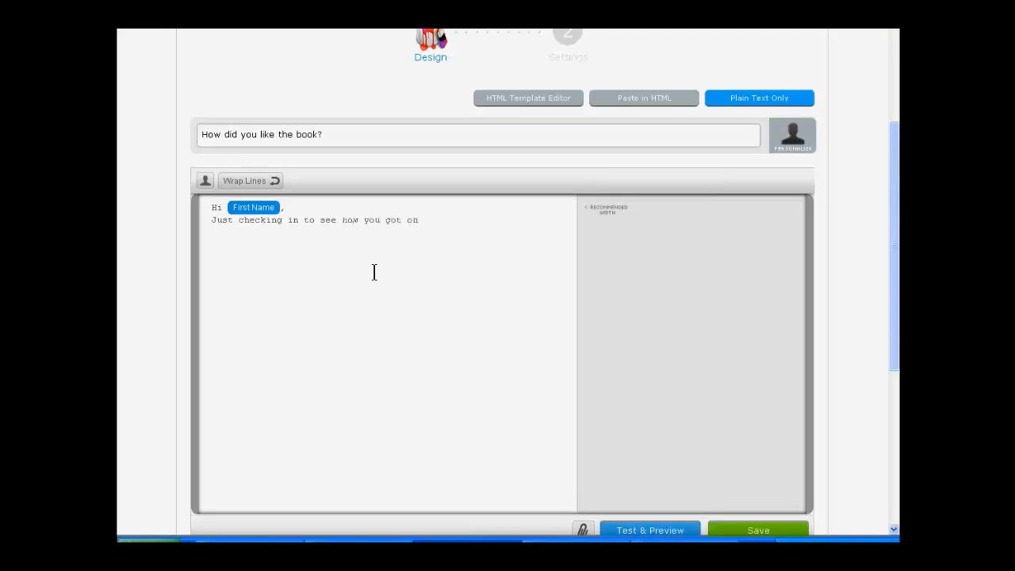
{"action": "type", "text": " with the idae"}
{"action": "type", "text": "s?"}
Step: Continue to the follow-up's settings, set the interval to 2 days after the previous message, and save the message
{"action": "scroll", "coordinate": [541, 238], "scroll_direction": "down", "scroll_amount": 1}
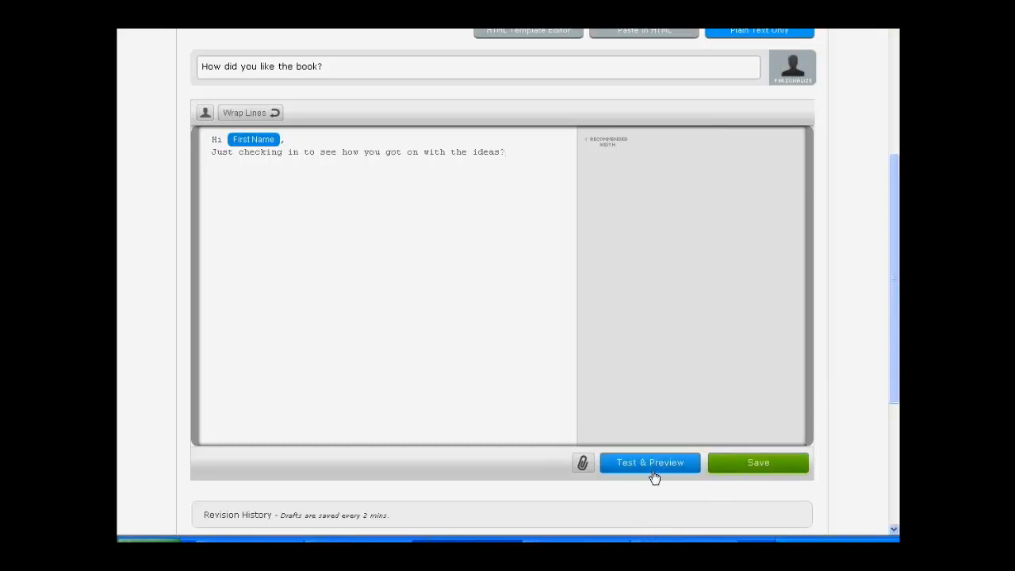
{"action": "scroll", "coordinate": [654, 476], "scroll_direction": "down", "scroll_amount": 3}
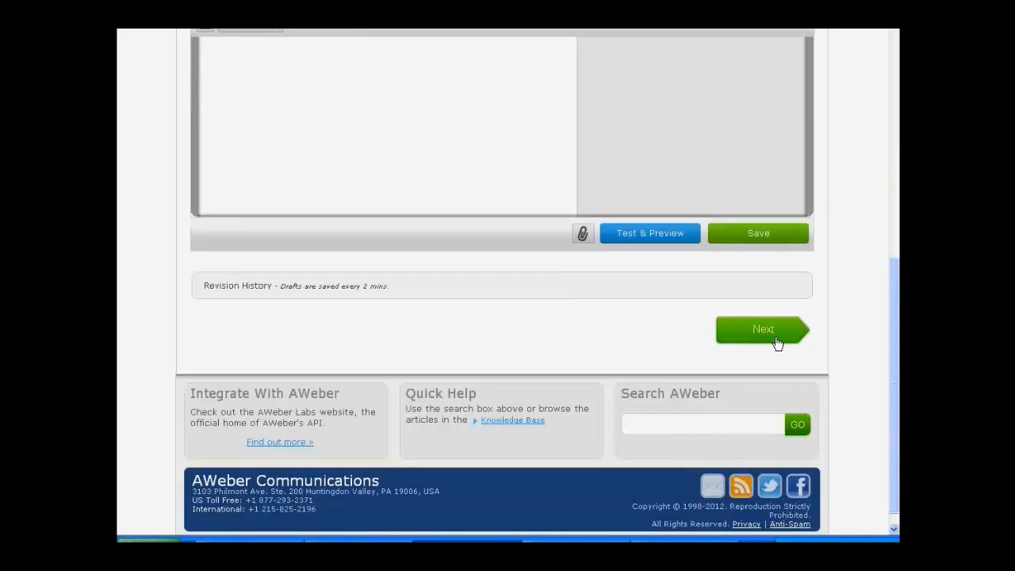
{"action": "left_click", "coordinate": [763, 330]}
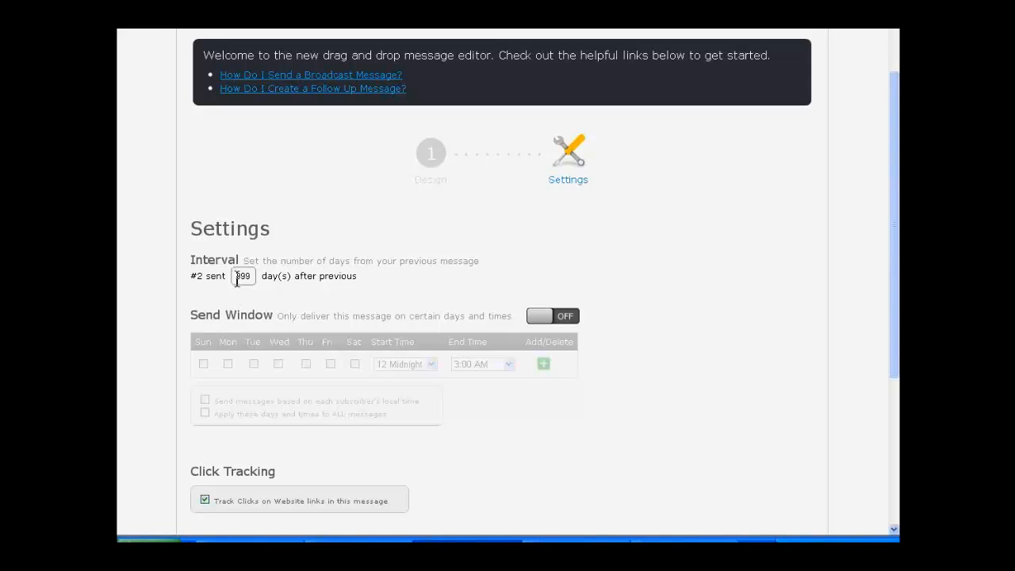
{"action": "left_click_drag", "start_coordinate": [236, 279], "coordinate": [252, 281]}
{"action": "type", "text": "2"}
{"action": "left_click", "coordinate": [647, 270]}
{"action": "scroll", "coordinate": [649, 278], "scroll_direction": "down", "scroll_amount": 3}
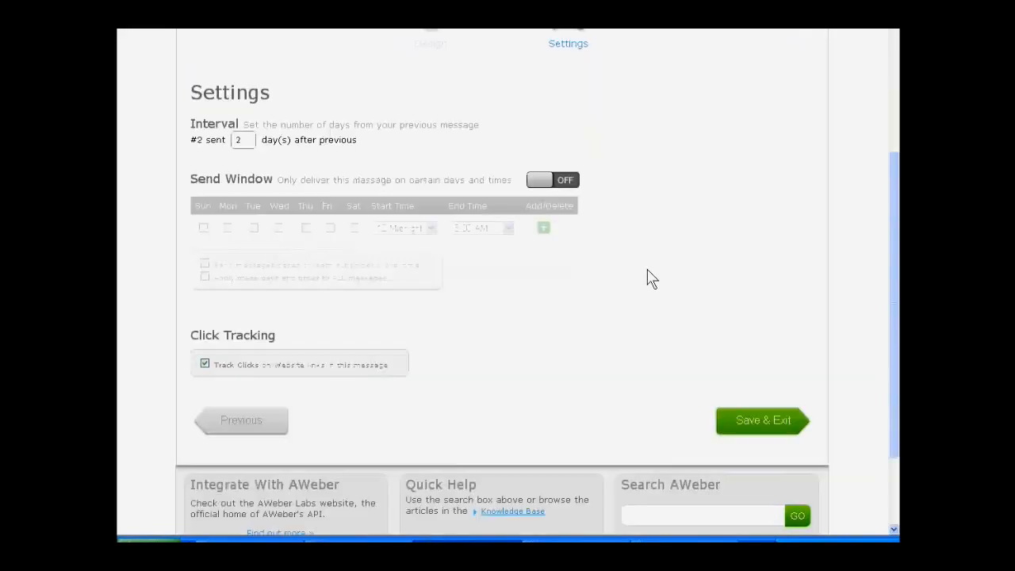
{"action": "left_click", "coordinate": [751, 421]}
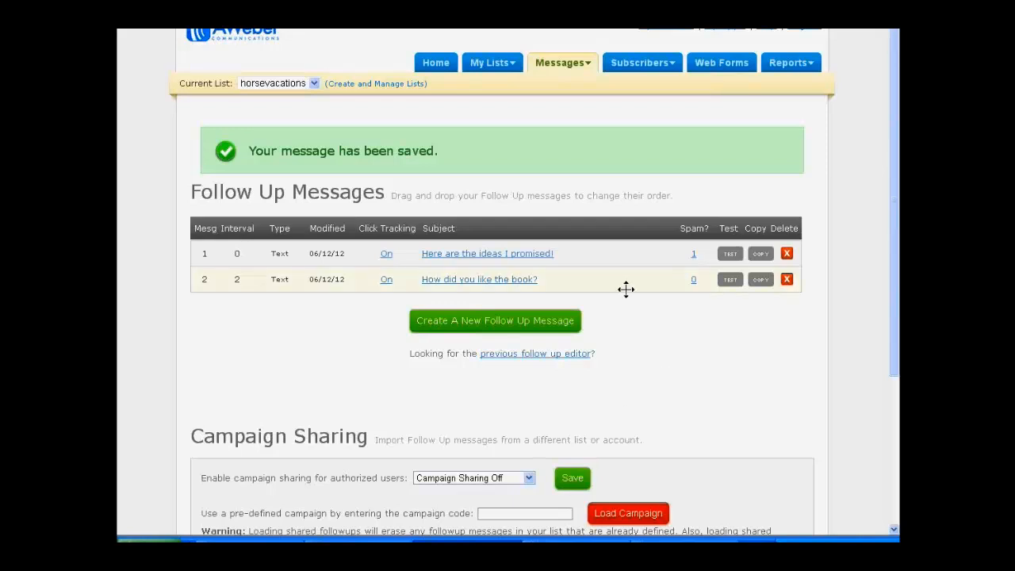
Step: Create a new broadcast message for the horsevacations list with the subject "Anything"
{"action": "mouse_move", "coordinate": [647, 73]}
{"action": "mouse_move", "coordinate": [548, 65]}
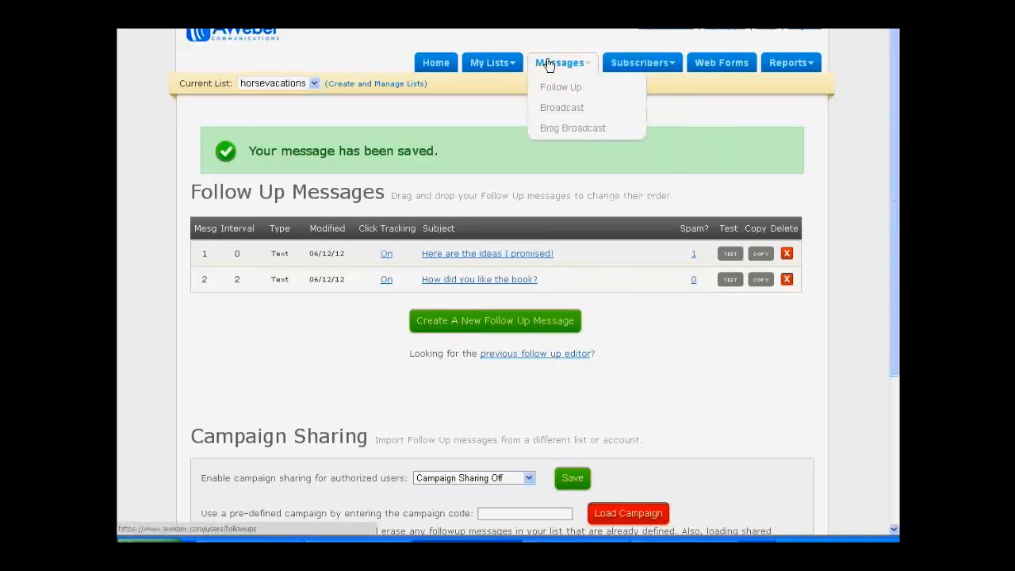
{"action": "left_click", "coordinate": [556, 114]}
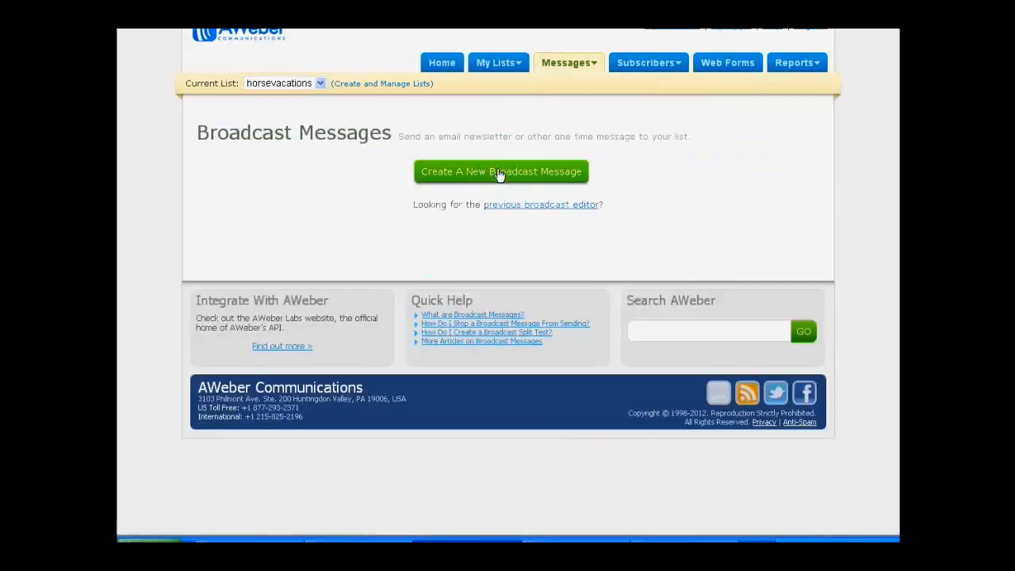
{"action": "left_click", "coordinate": [499, 175]}
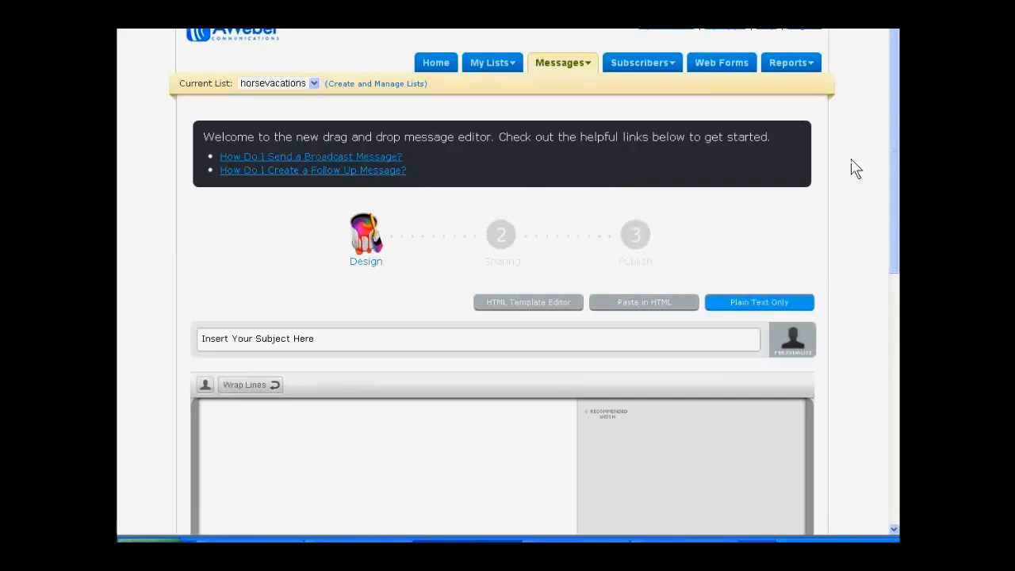
{"action": "scroll", "coordinate": [852, 166], "scroll_direction": "down", "scroll_amount": 2}
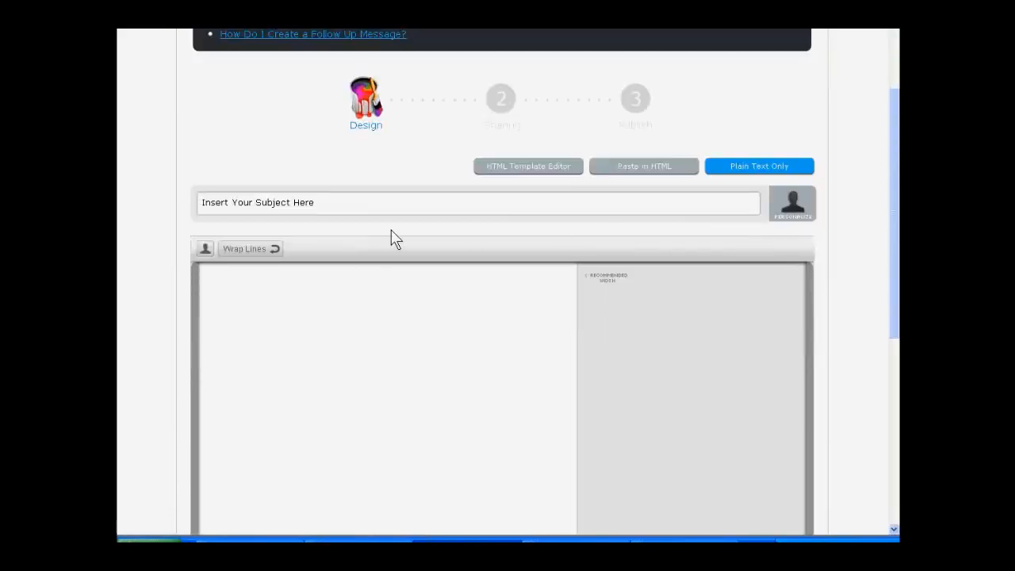
{"action": "left_click", "coordinate": [323, 202]}
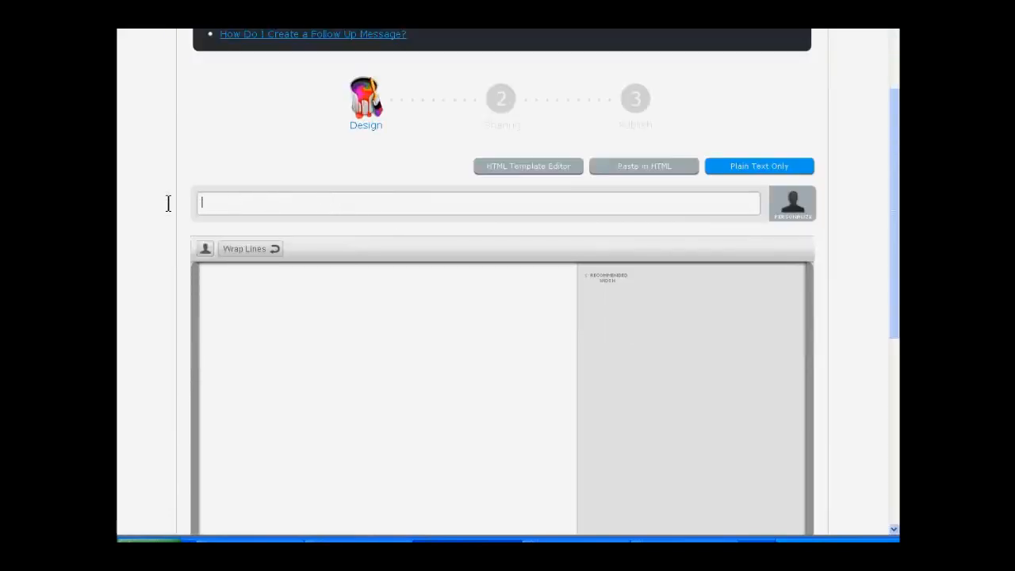
{"action": "type", "text": "Anything"}
Step: Begin the broadcast body with "Hi", the First Name personalization and a comma, followed by a new line
{"action": "left_click", "coordinate": [256, 318]}
{"action": "type", "text": "Hi!"}
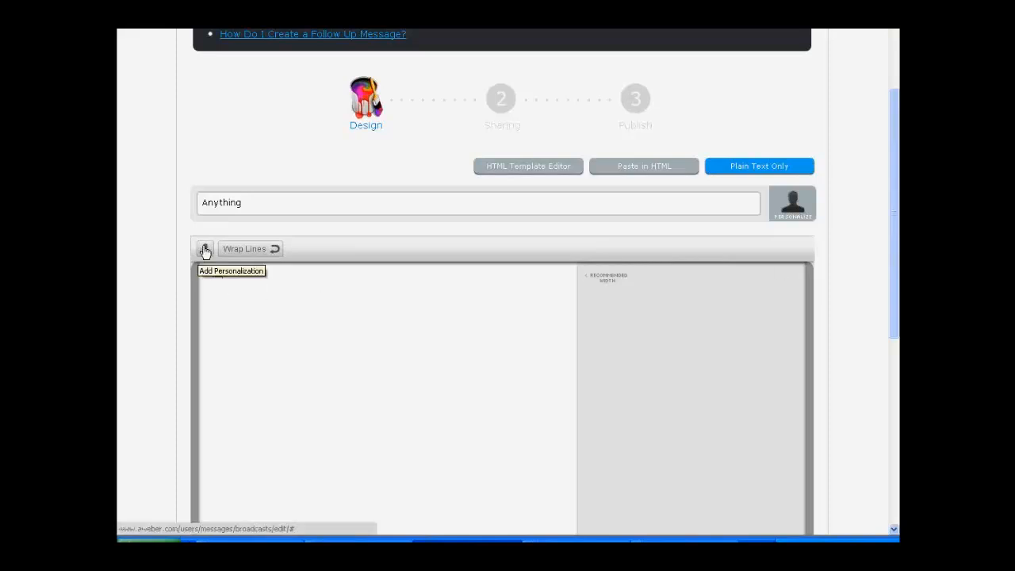
{"action": "left_click", "coordinate": [205, 251]}
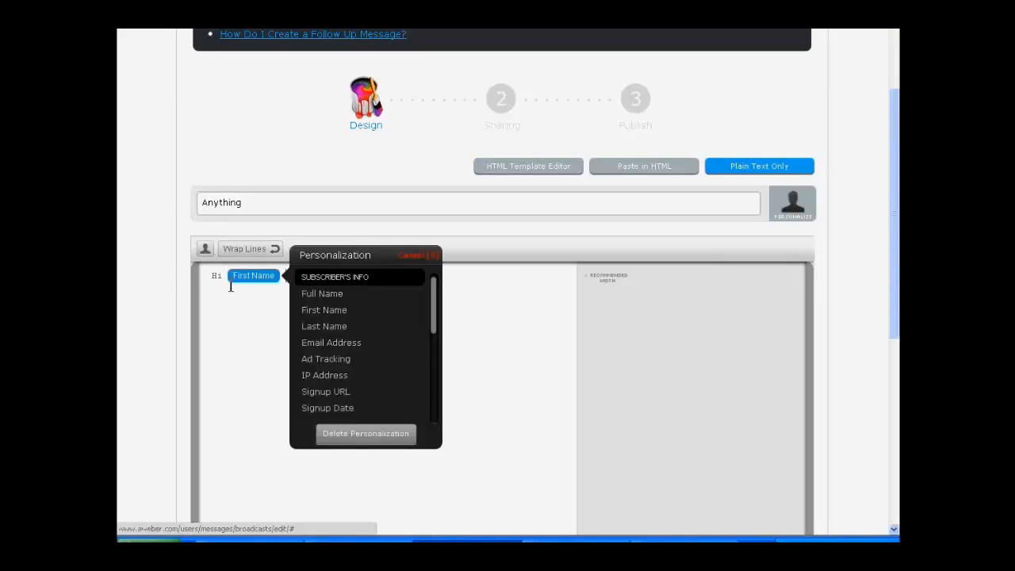
{"action": "left_click", "coordinate": [316, 308]}
{"action": "left_click", "coordinate": [287, 275]}
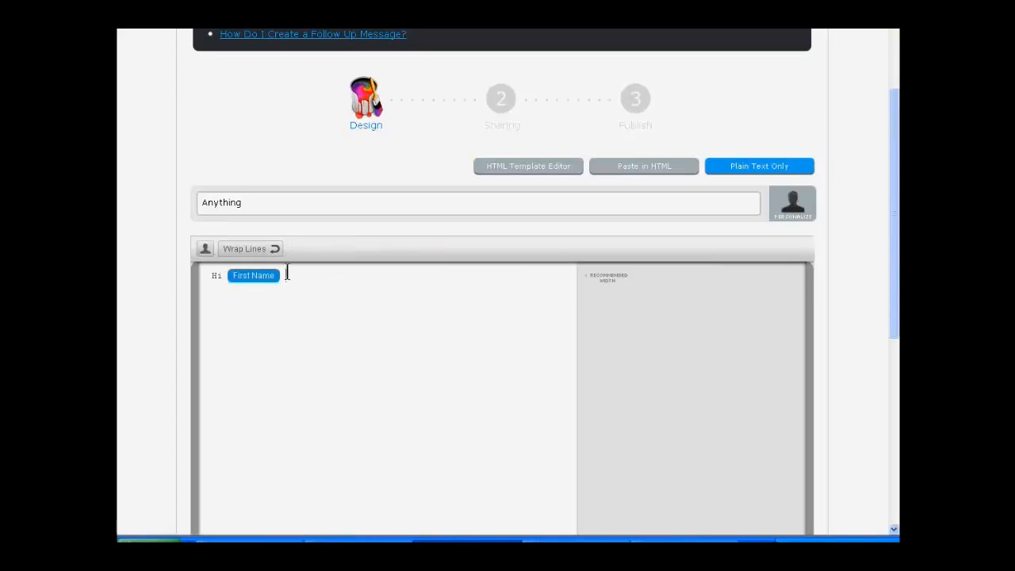
{"action": "type", "text": ","}
{"action": "key", "text": "Return"}
Step: Save the broadcast draft and continue to its sharing settings
{"action": "scroll", "coordinate": [861, 293], "scroll_direction": "down", "scroll_amount": 1}
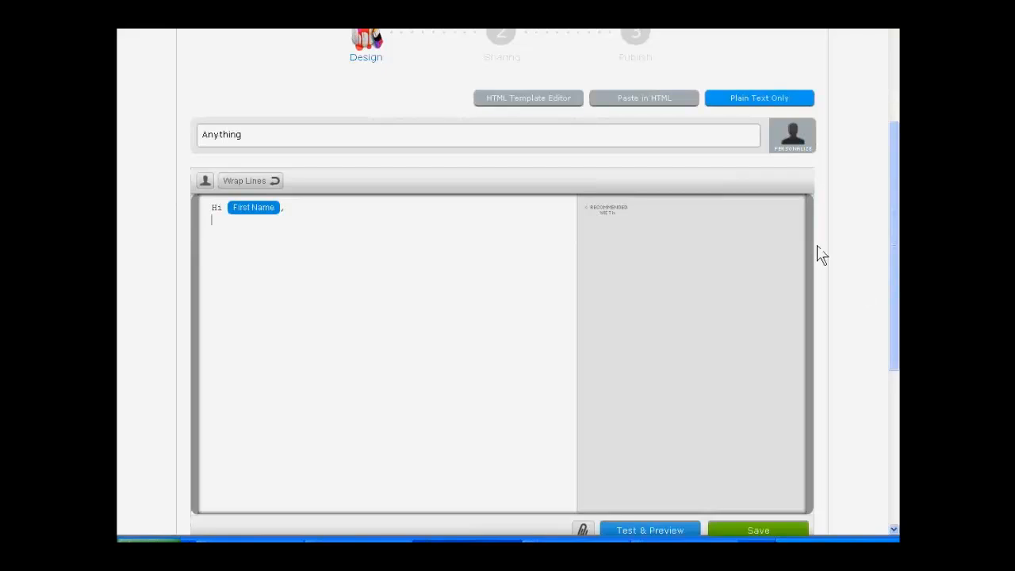
{"action": "scroll", "coordinate": [820, 255], "scroll_direction": "down", "scroll_amount": 2}
{"action": "left_click", "coordinate": [758, 397]}
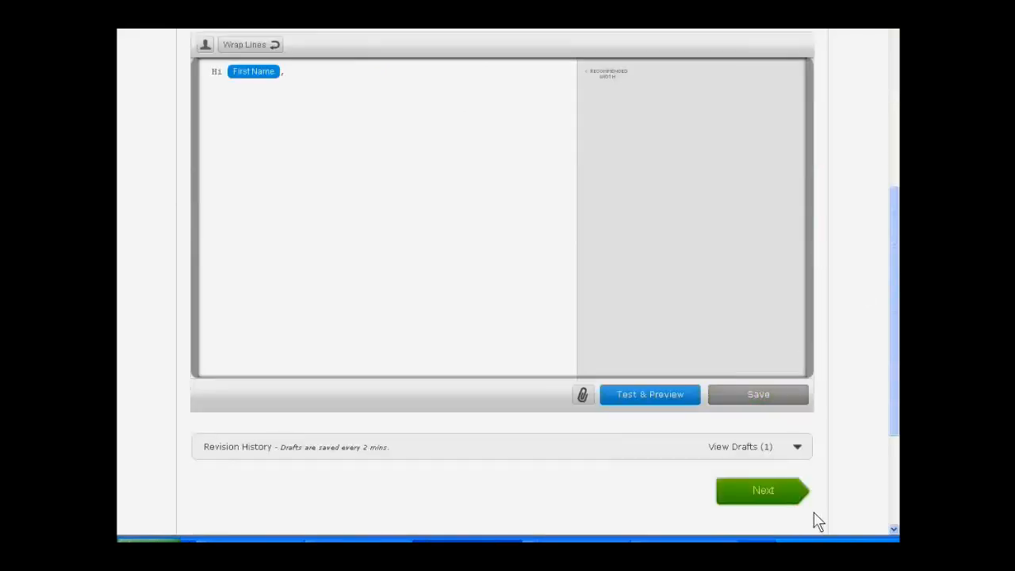
{"action": "left_click", "coordinate": [763, 493]}
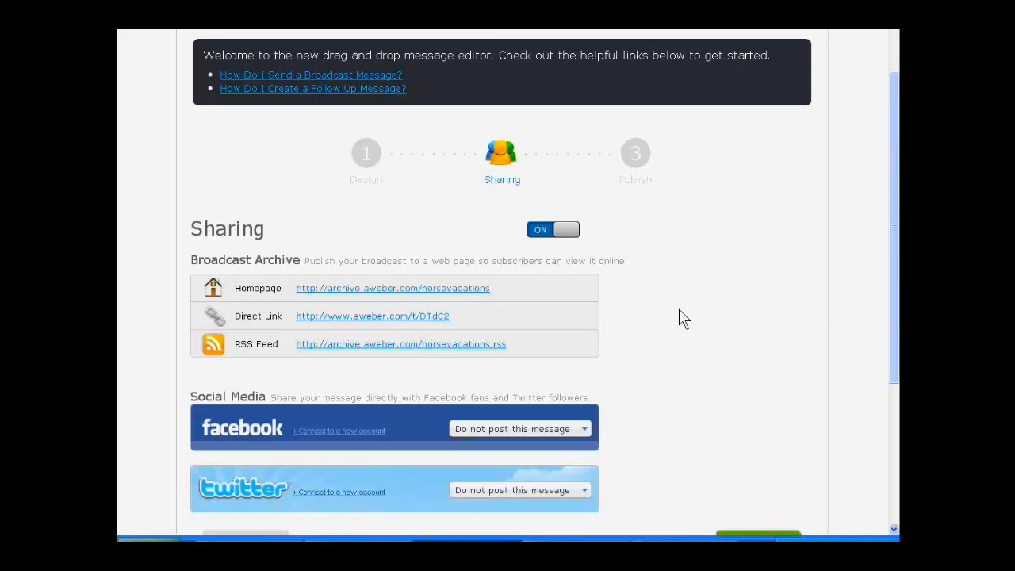
Step: Turn sharing off for the broadcast and continue to the publishing options
{"action": "left_click", "coordinate": [543, 230]}
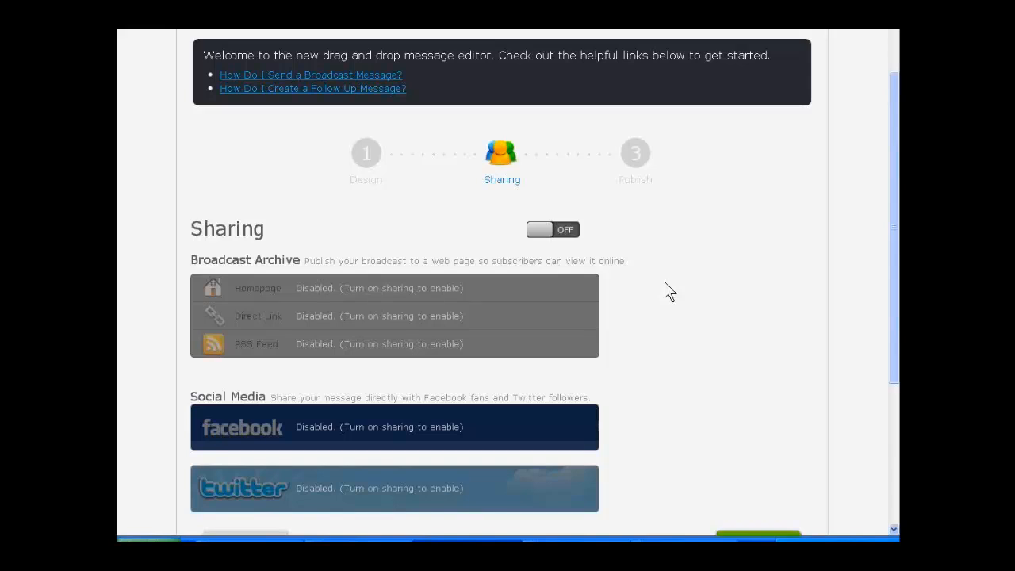
{"action": "scroll", "coordinate": [664, 290], "scroll_direction": "down", "scroll_amount": 1}
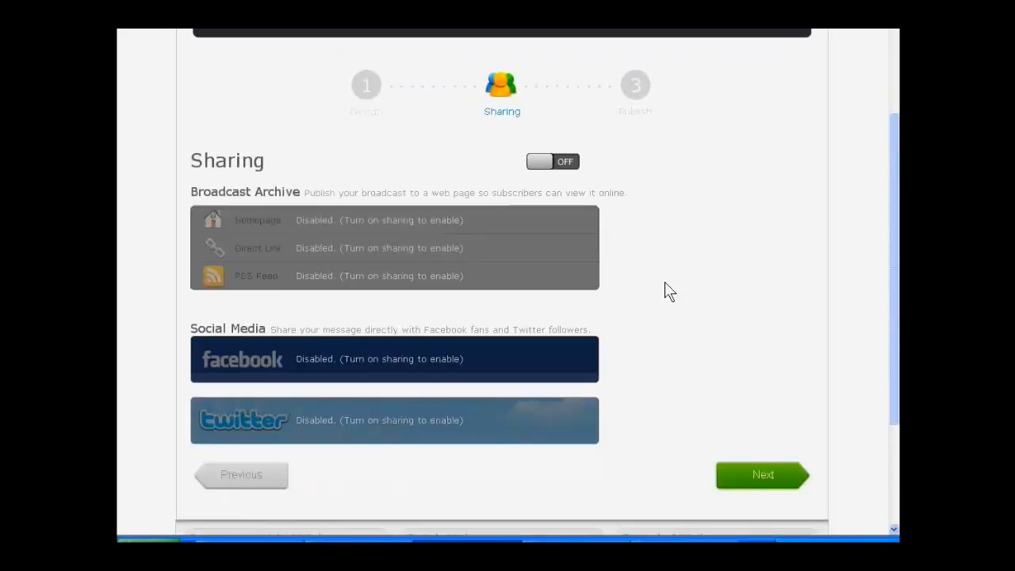
{"action": "scroll", "coordinate": [664, 290], "scroll_direction": "down", "scroll_amount": 1}
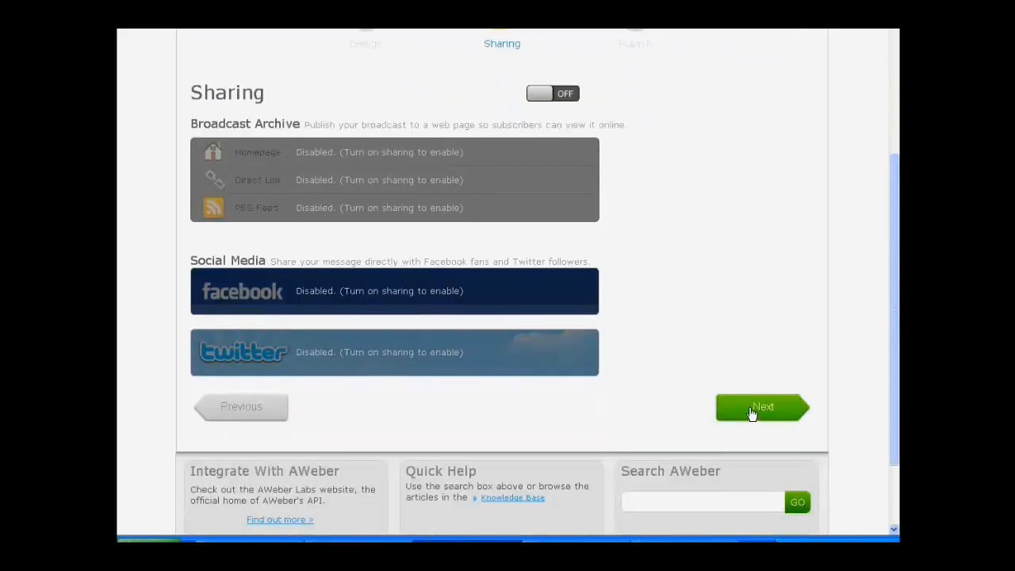
{"action": "left_click", "coordinate": [751, 411]}
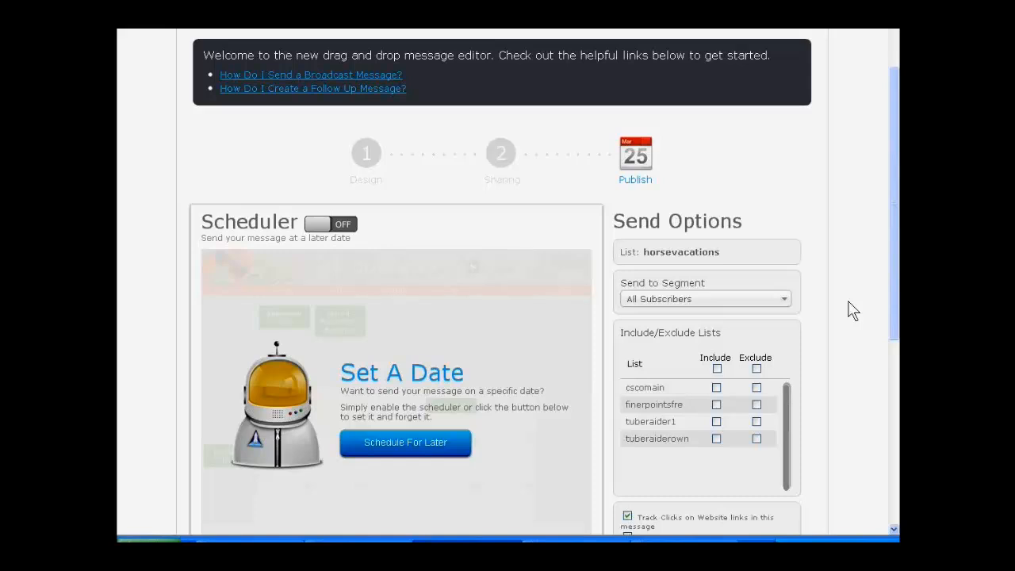
Step: Review the broadcast's scheduler and send options, and save the message for All Subscribers
{"action": "scroll", "coordinate": [852, 309], "scroll_direction": "down", "scroll_amount": 3}
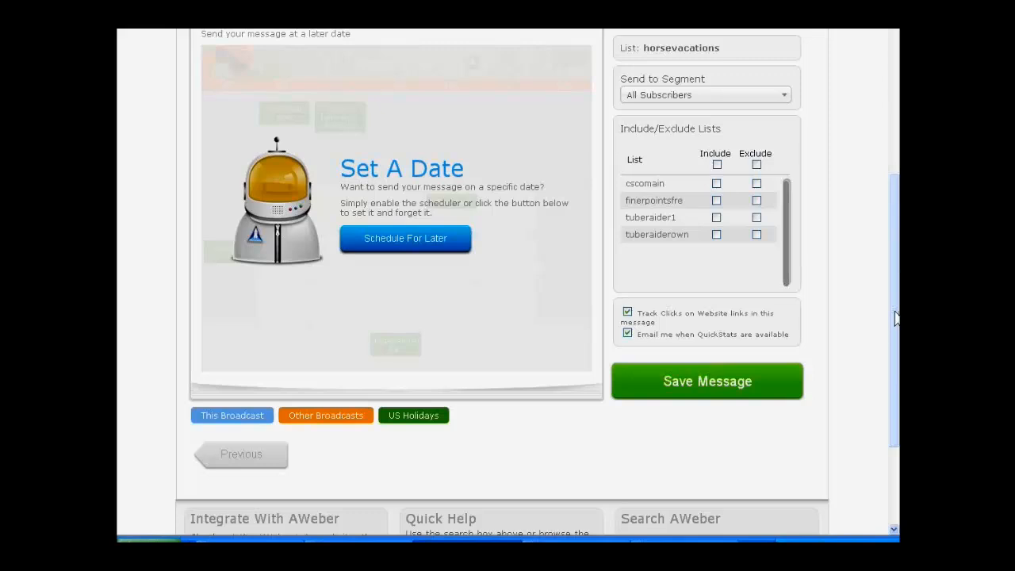
{"action": "scroll", "coordinate": [895, 317], "scroll_direction": "up", "scroll_amount": 2}
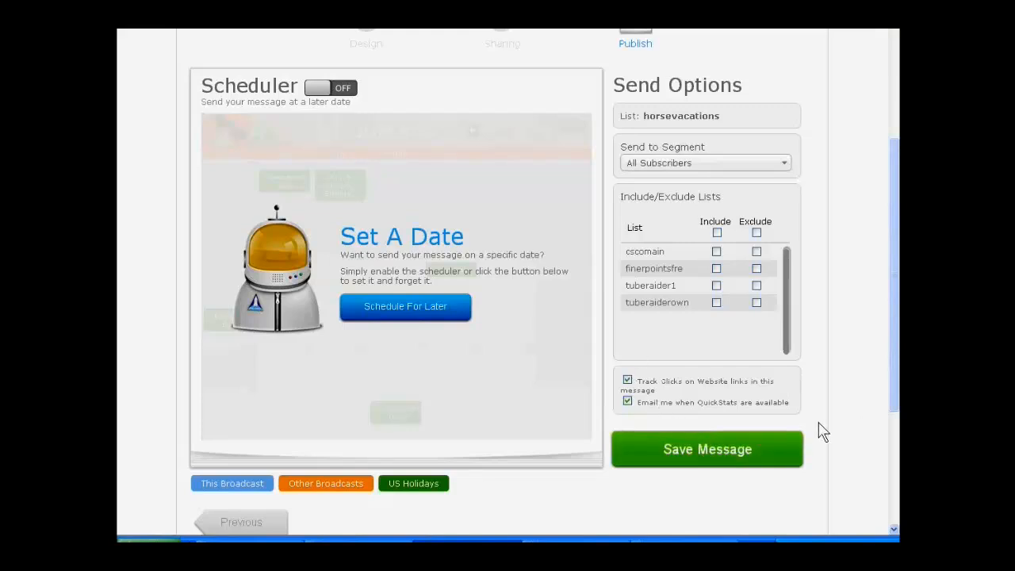
{"action": "left_click", "coordinate": [705, 454]}
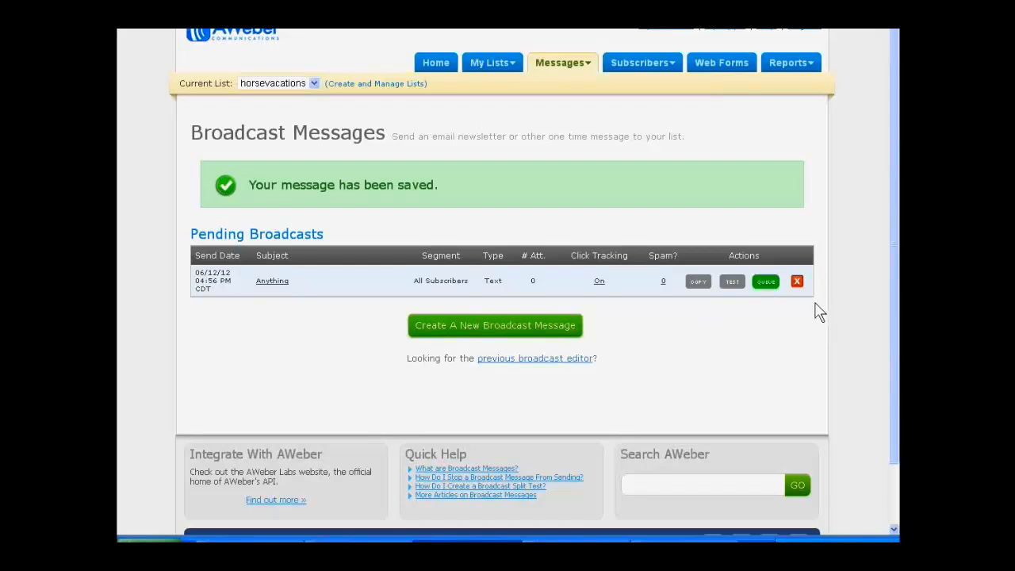
Step: Try queuing the pending broadcast "Anything" but cancel the send confirmation, and delete the broadcast
{"action": "left_click", "coordinate": [765, 282]}
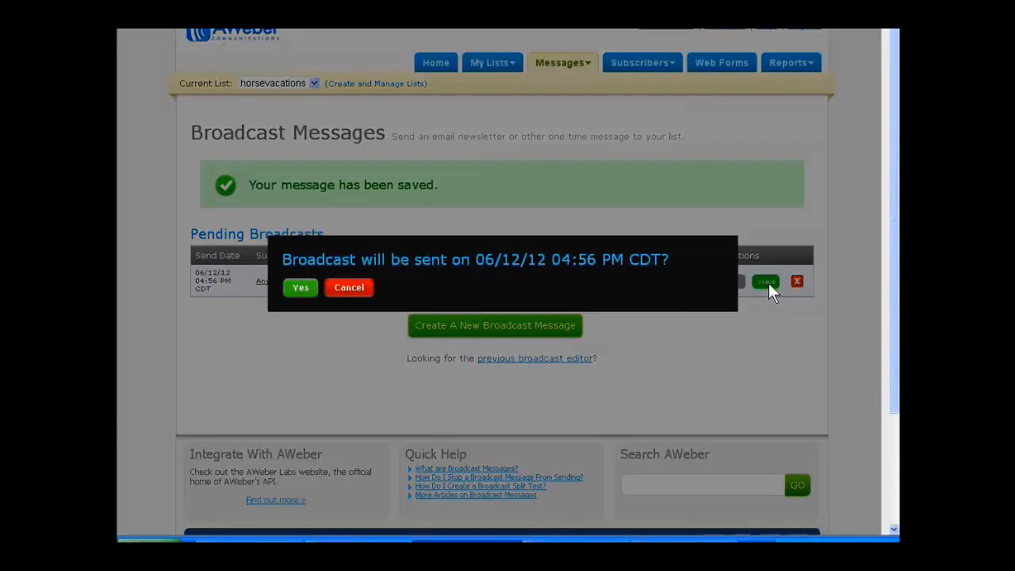
{"action": "left_click", "coordinate": [342, 291]}
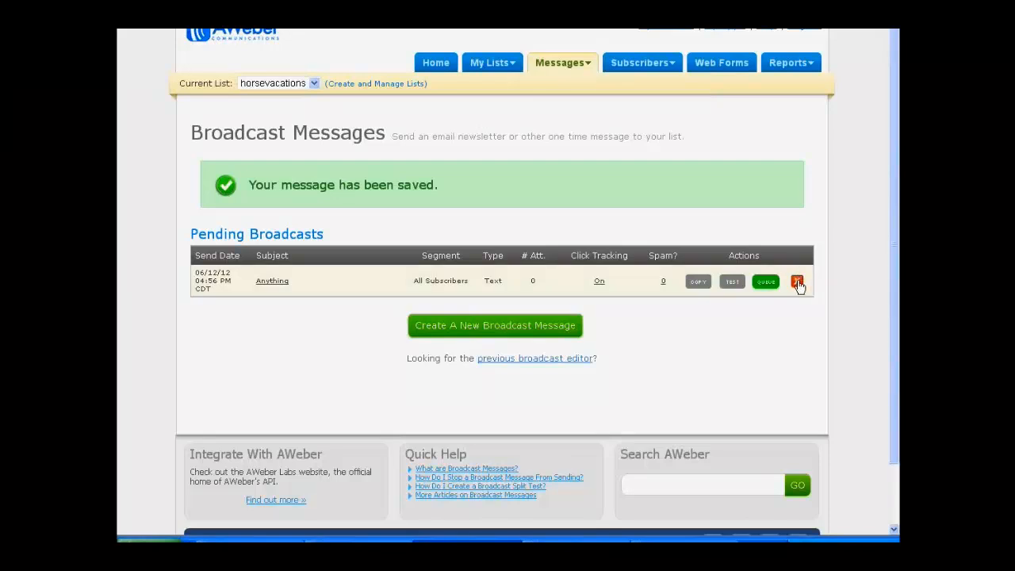
{"action": "left_click", "coordinate": [797, 282]}
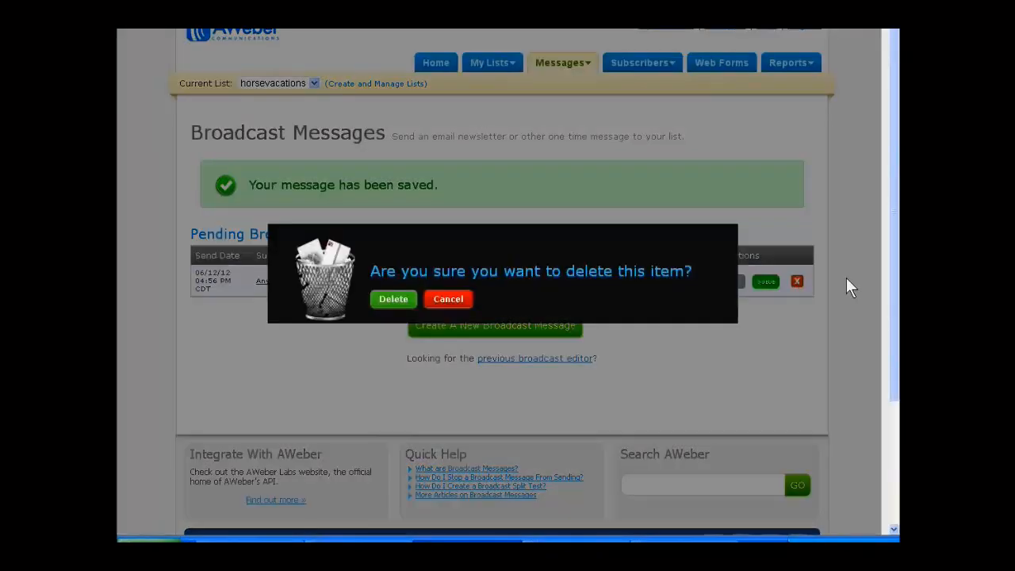
{"action": "left_click", "coordinate": [390, 304]}
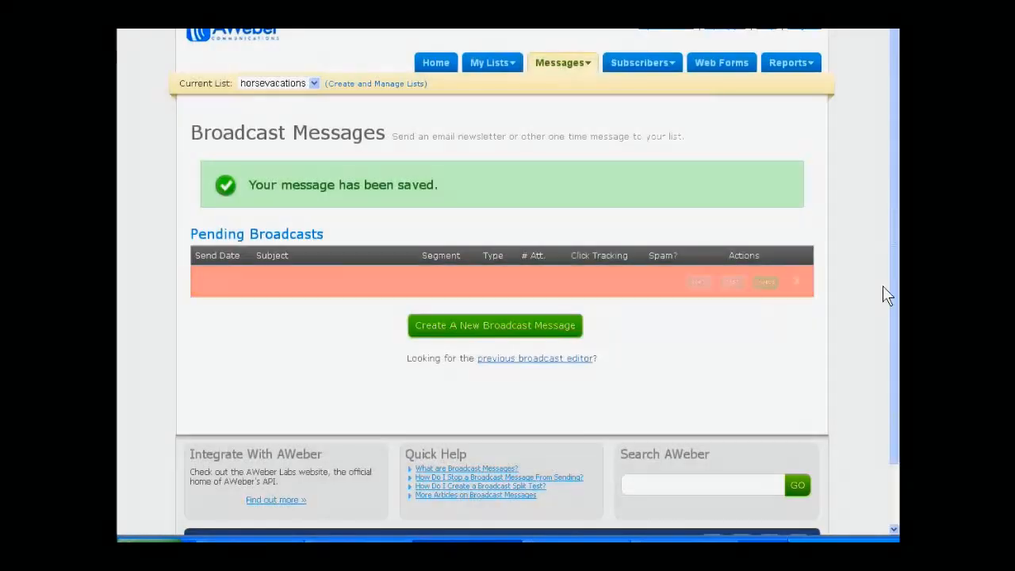
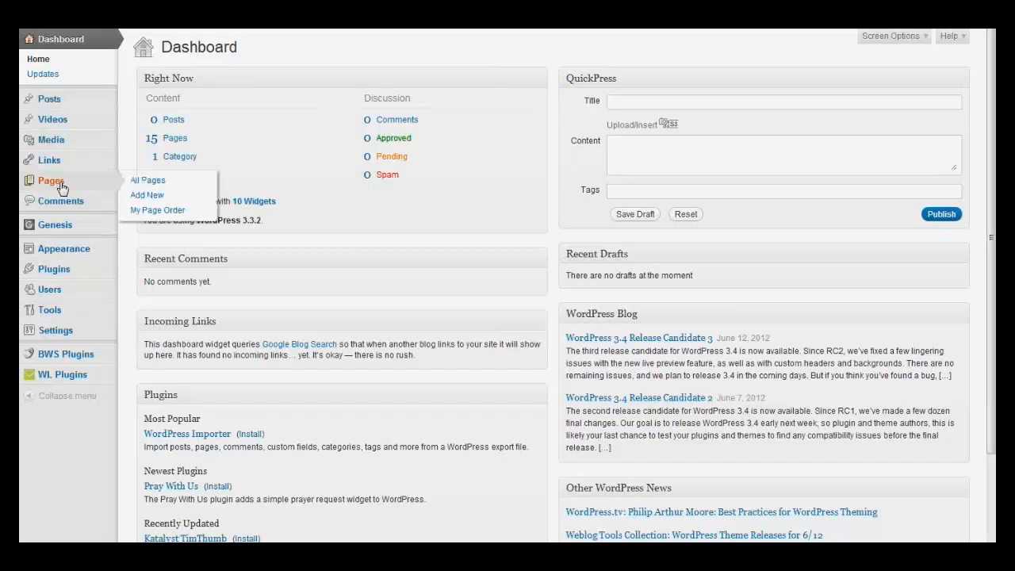
Step: Open the page "1 – Web Business Master Class Video Training 1" for editing and show its screen options
{"action": "left_click", "coordinate": [61, 184]}
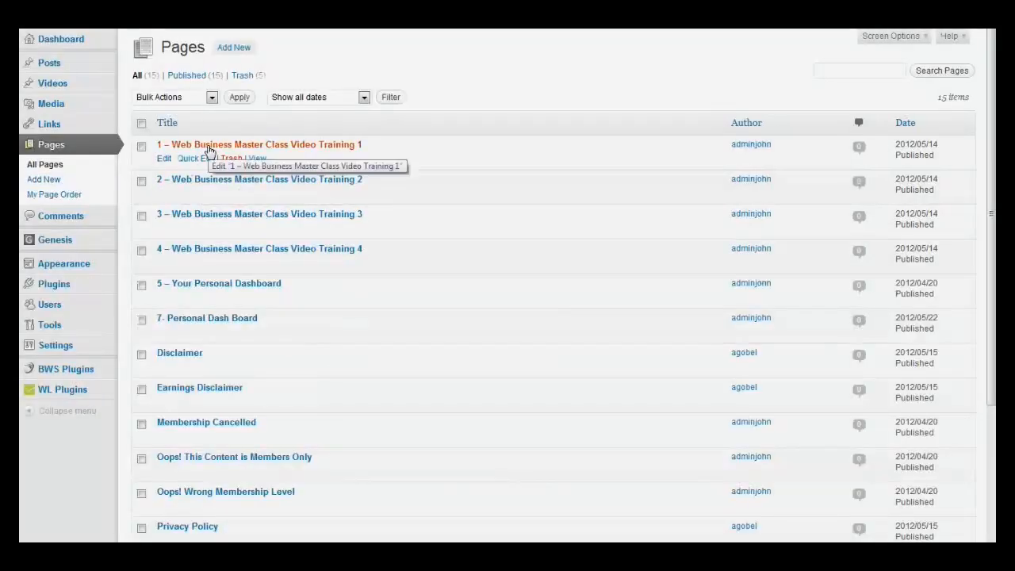
{"action": "left_click", "coordinate": [210, 148]}
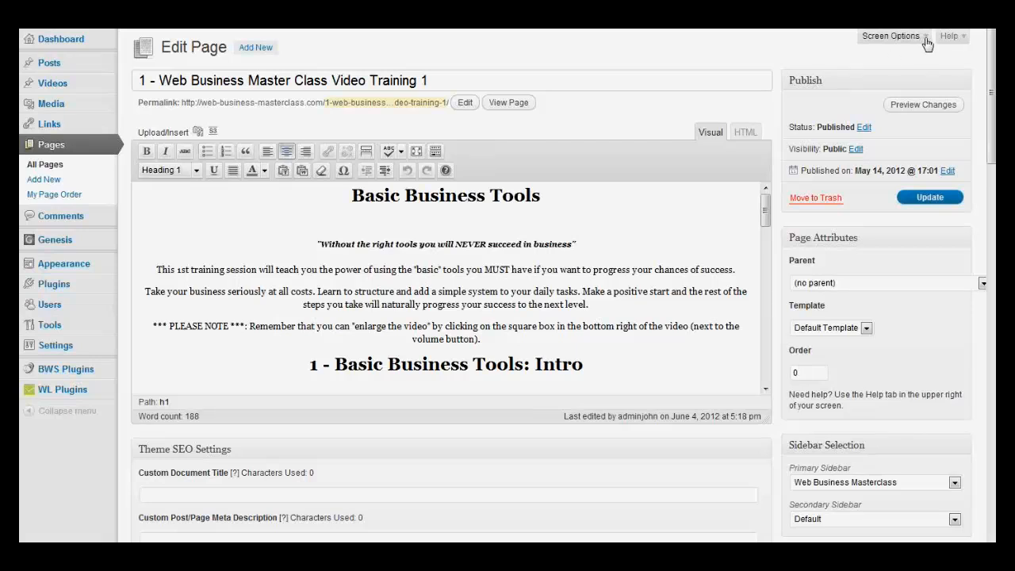
{"action": "left_click", "coordinate": [891, 36]}
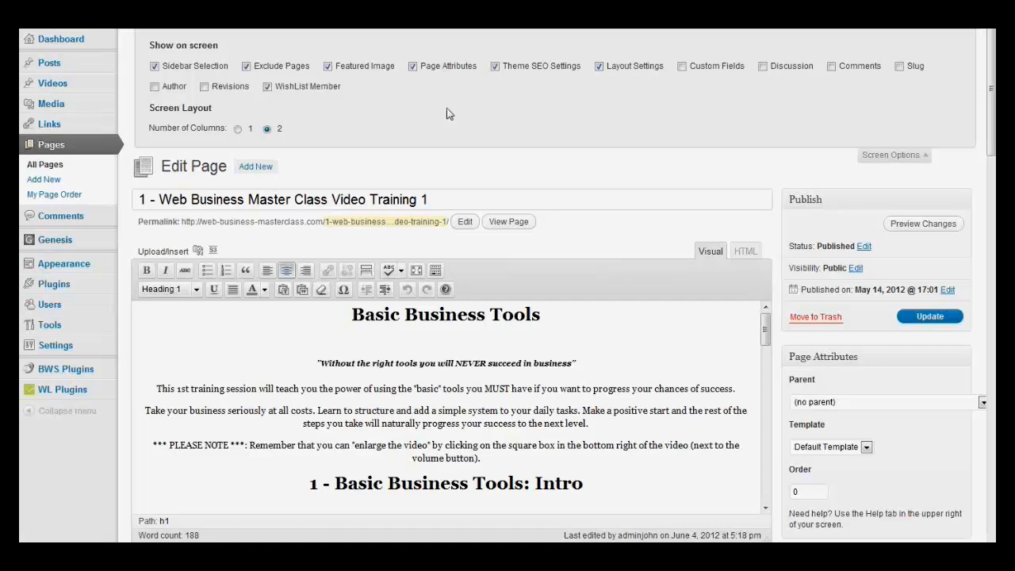
Step: Hide the WishList Member section on the edit page, check the page down to its layout settings, and show the section again
{"action": "left_click", "coordinate": [268, 87]}
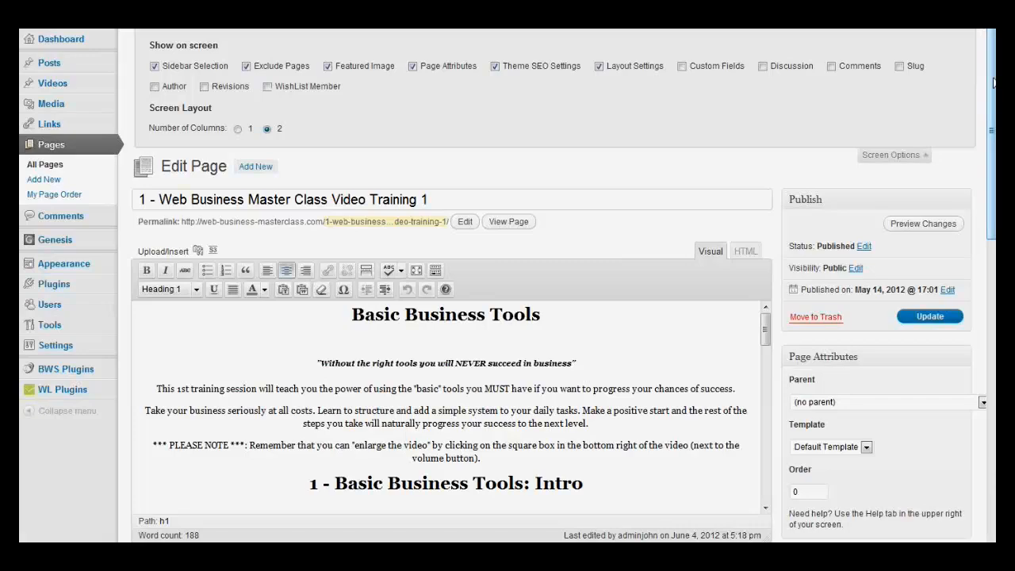
{"action": "left_click_drag", "start_coordinate": [992, 84], "coordinate": [991, 365]}
{"action": "left_click_drag", "start_coordinate": [990, 419], "coordinate": [991, 438]}
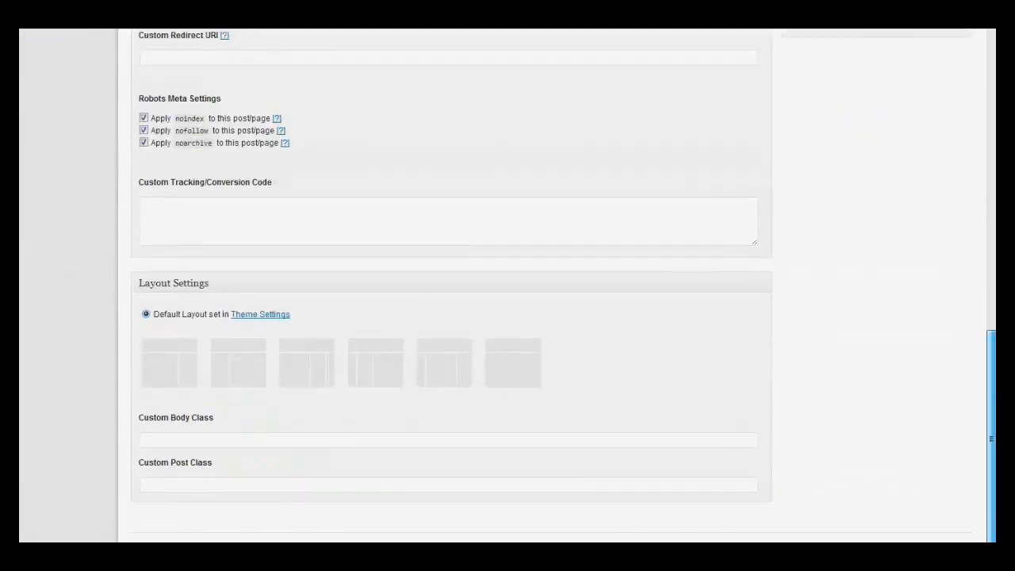
{"action": "left_click_drag", "start_coordinate": [990, 391], "coordinate": [991, 48]}
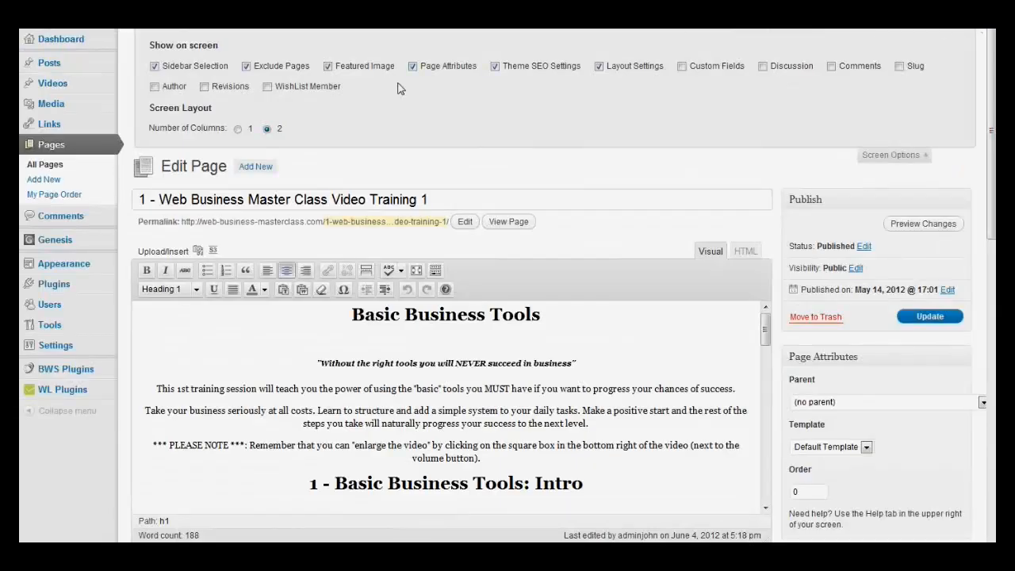
{"action": "left_click", "coordinate": [268, 87]}
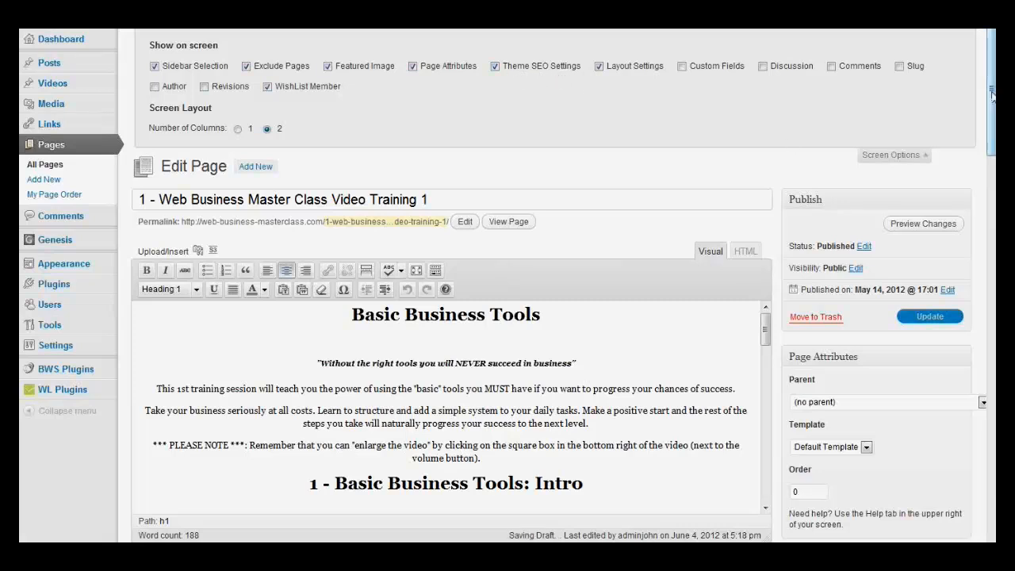
Step: Review the page's Theme SEO and Robots Meta settings for noindex, nofollow and noarchive, and close the screen options
{"action": "left_click_drag", "start_coordinate": [991, 62], "coordinate": [992, 183]}
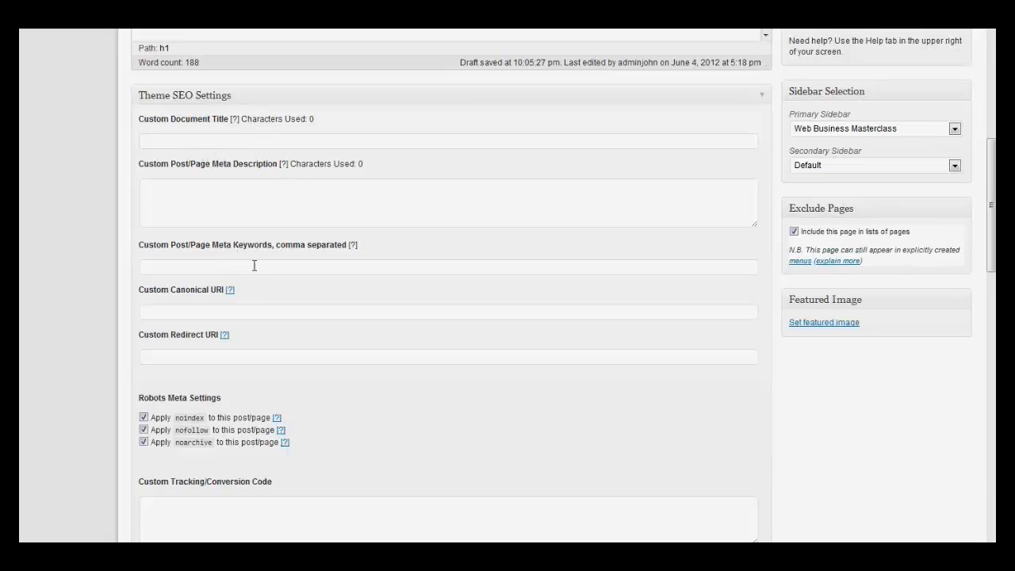
{"action": "left_click", "coordinate": [144, 429]}
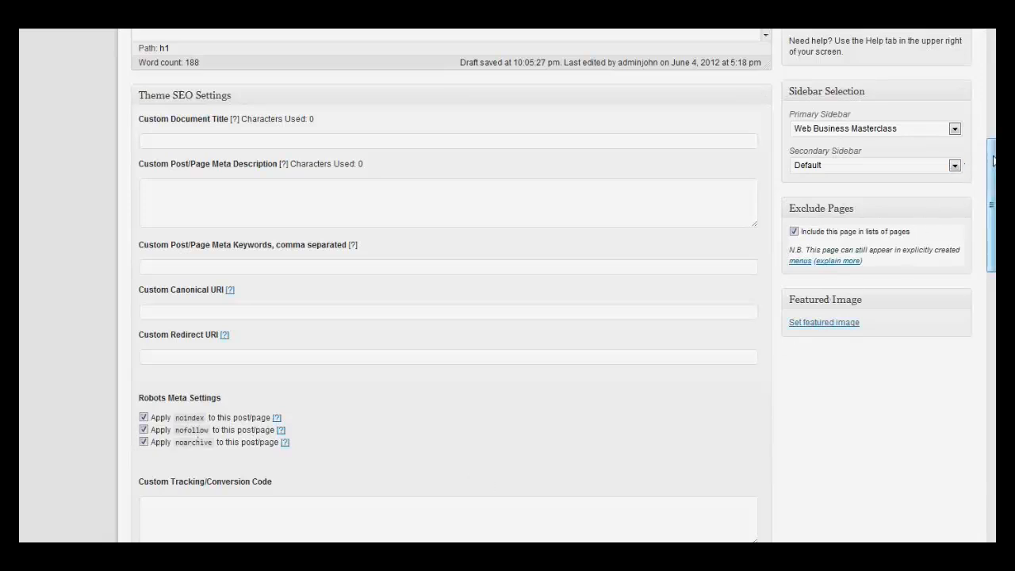
{"action": "left_click_drag", "start_coordinate": [993, 160], "coordinate": [993, 48]}
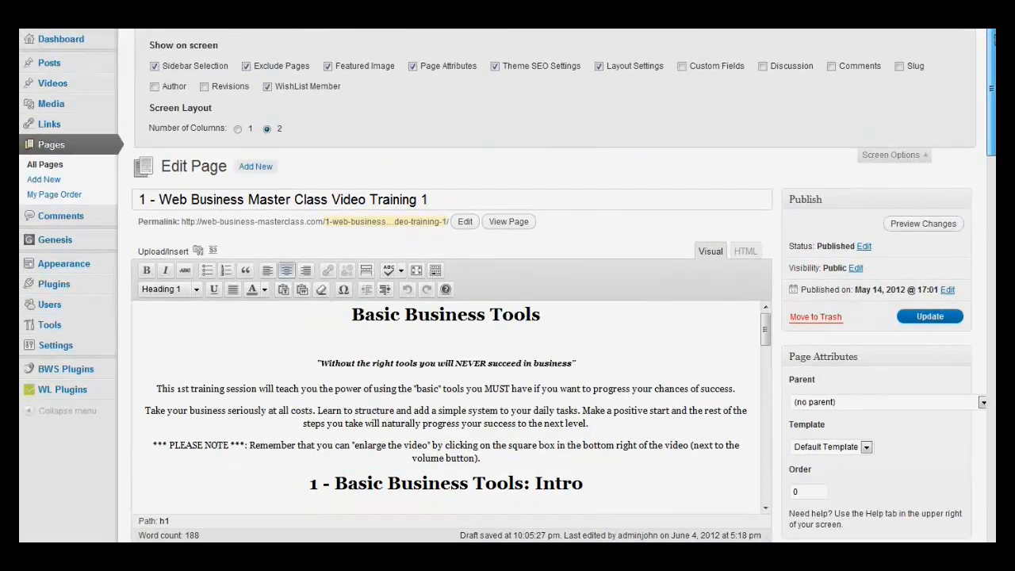
{"action": "mouse_move", "coordinate": [993, 48]}
{"action": "left_mouse_down"}
{"action": "mouse_move", "coordinate": [993, 275]}
{"action": "mouse_move", "coordinate": [992, 49]}
{"action": "left_mouse_up"}
{"action": "left_click", "coordinate": [928, 159]}
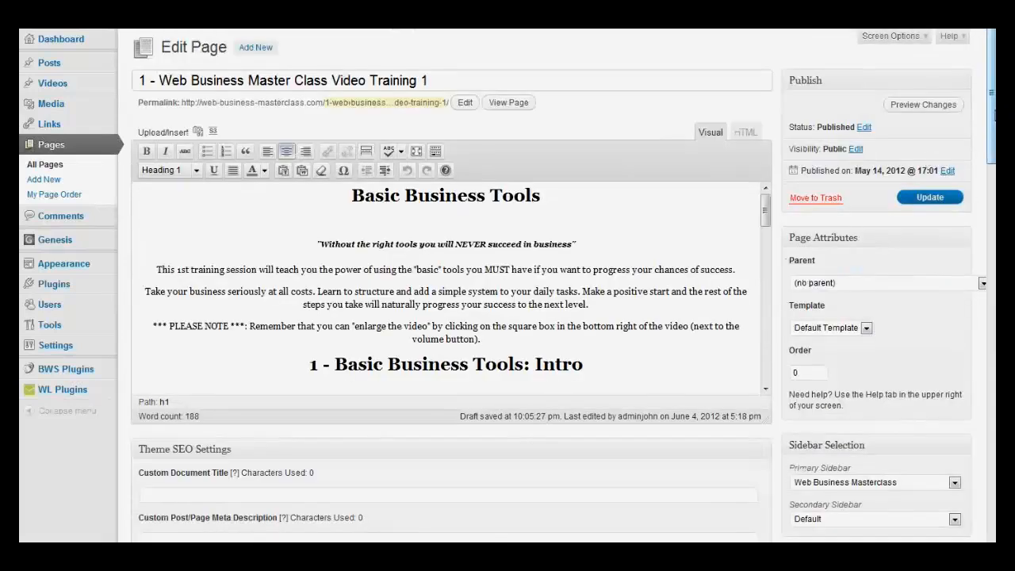
Step: Leave the page editor and visit the live Web Business Masterclass site
{"action": "mouse_move", "coordinate": [994, 116]}
{"action": "left_mouse_down"}
{"action": "mouse_move", "coordinate": [994, 141]}
{"action": "mouse_move", "coordinate": [994, 114]}
{"action": "left_mouse_up"}
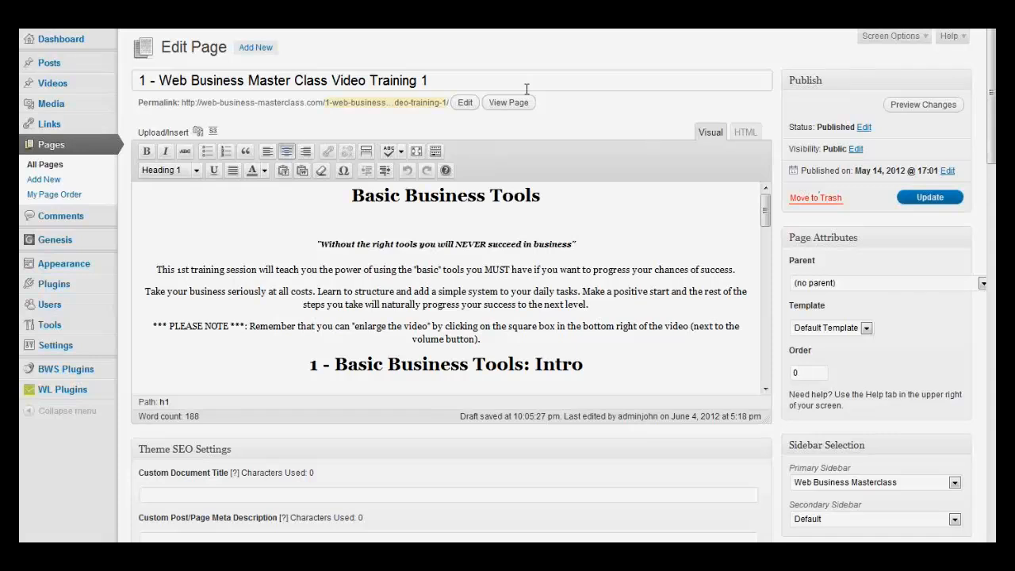
{"action": "mouse_move", "coordinate": [119, 25]}
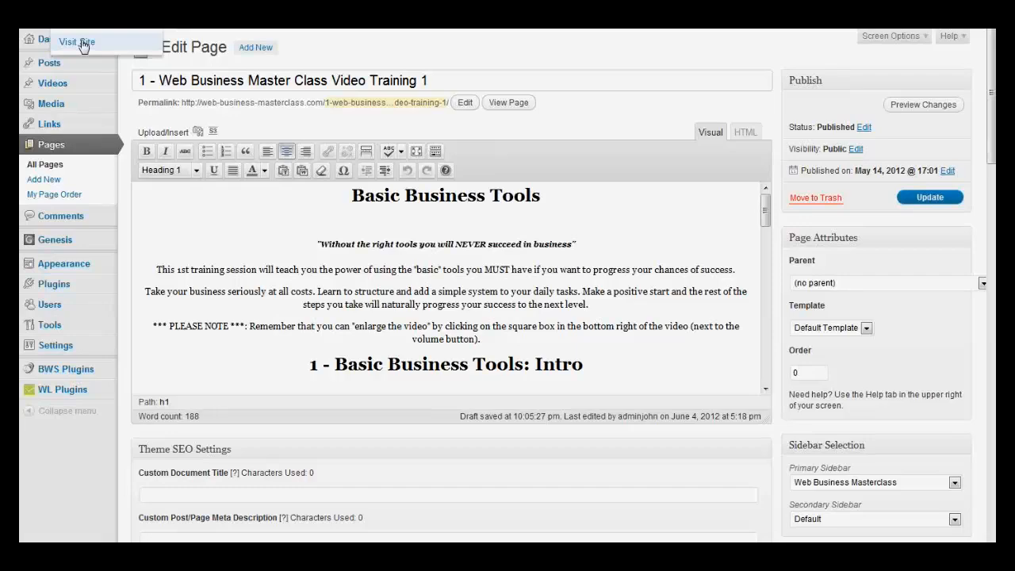
{"action": "left_click", "coordinate": [82, 45]}
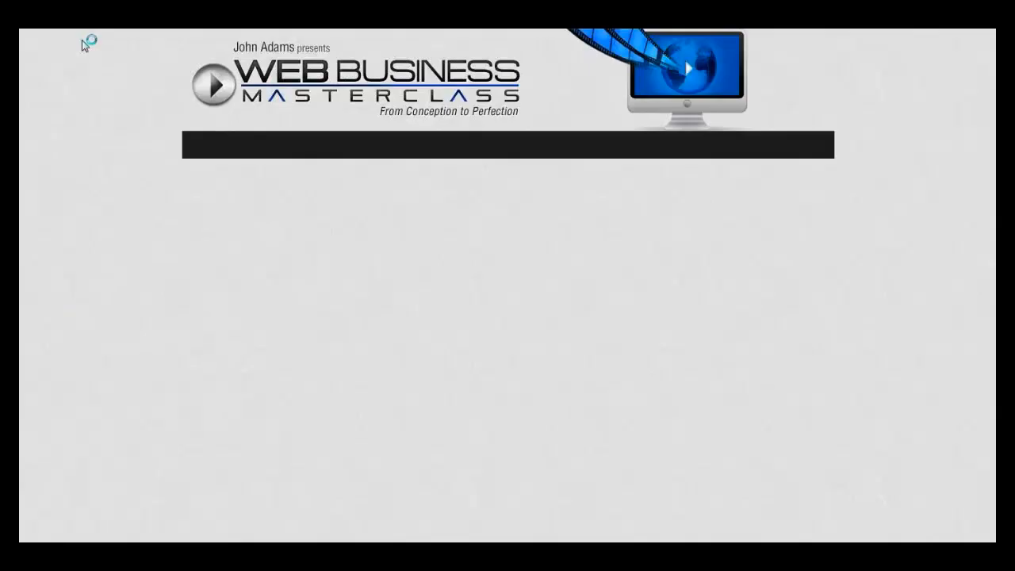
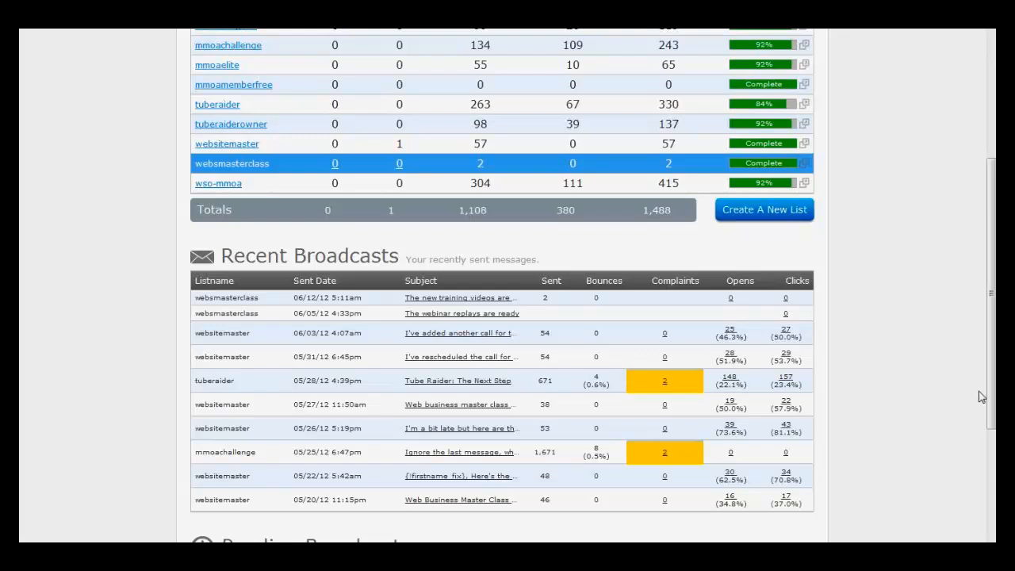
Step: Review the statistics page of the sent websmasterclass broadcast "The new training videos are ready" and return to the lists overview
{"action": "left_click_drag", "start_coordinate": [991, 392], "coordinate": [991, 500]}
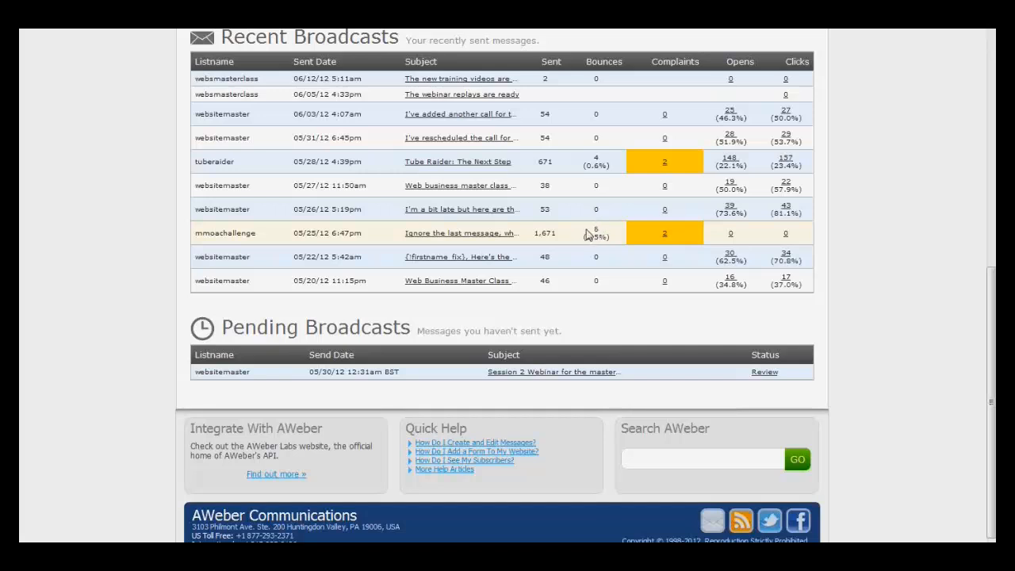
{"action": "mouse_move", "coordinate": [664, 239]}
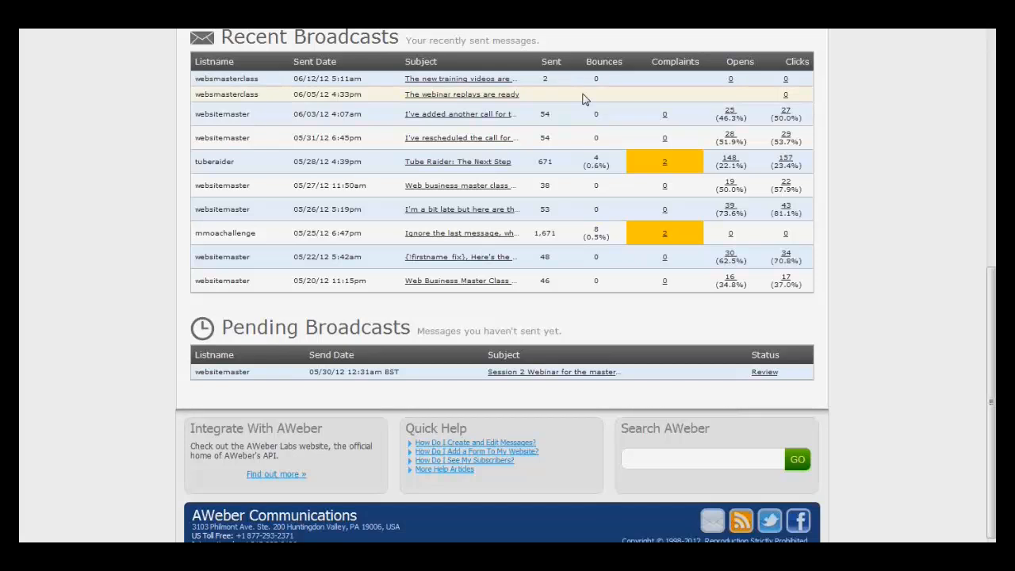
{"action": "left_click", "coordinate": [479, 79]}
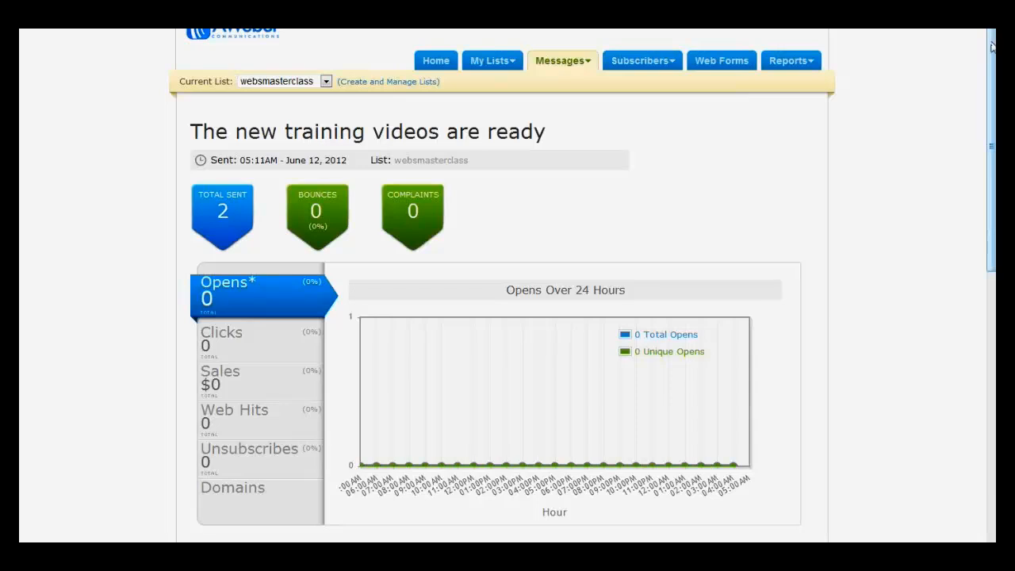
{"action": "left_click_drag", "start_coordinate": [991, 48], "coordinate": [991, 101]}
{"action": "scroll", "coordinate": [502, 285], "scroll_direction": "down", "scroll_amount": 6}
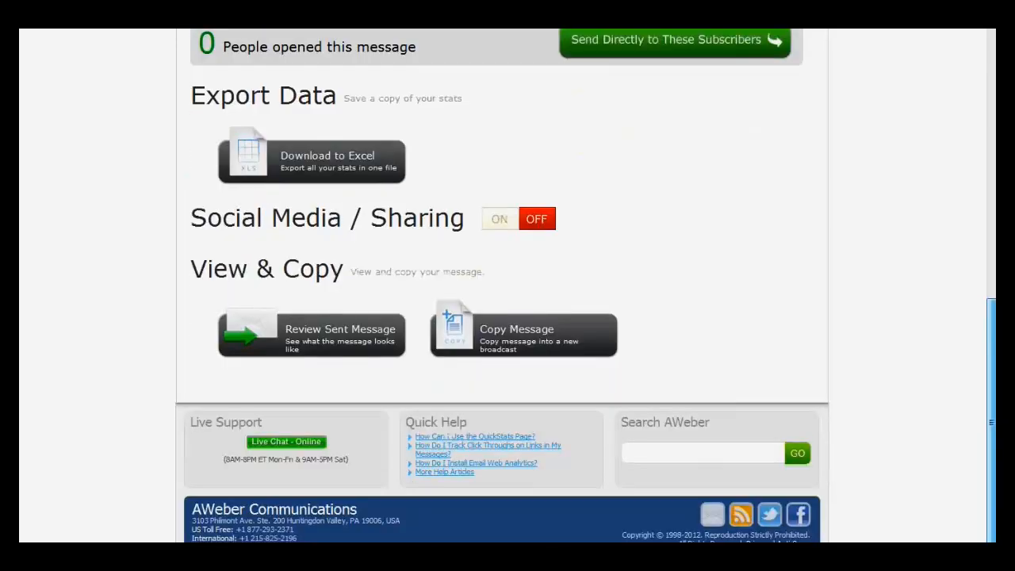
{"action": "scroll", "coordinate": [503, 286], "scroll_direction": "up", "scroll_amount": 8}
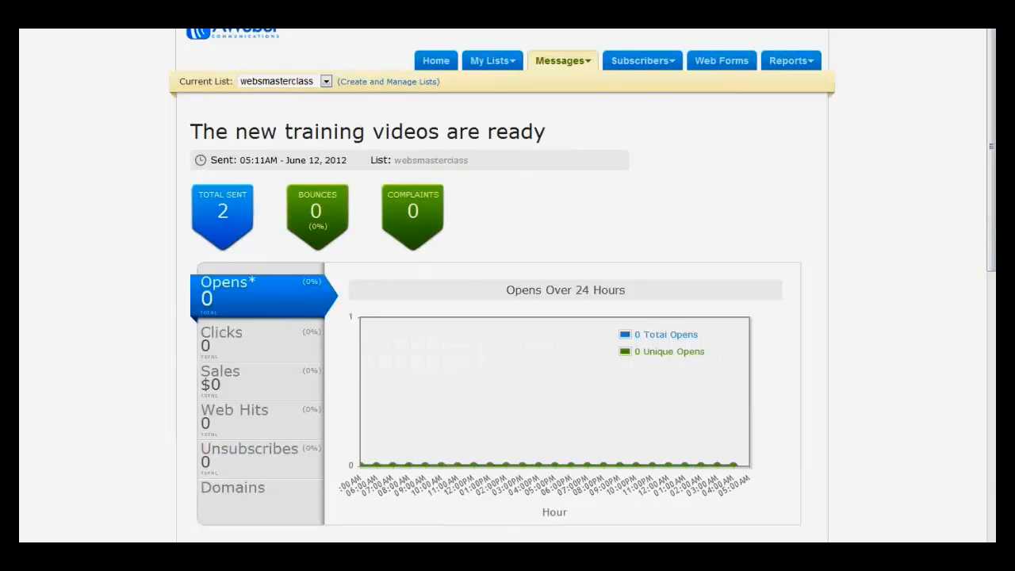
{"action": "key", "text": "alt+Left"}
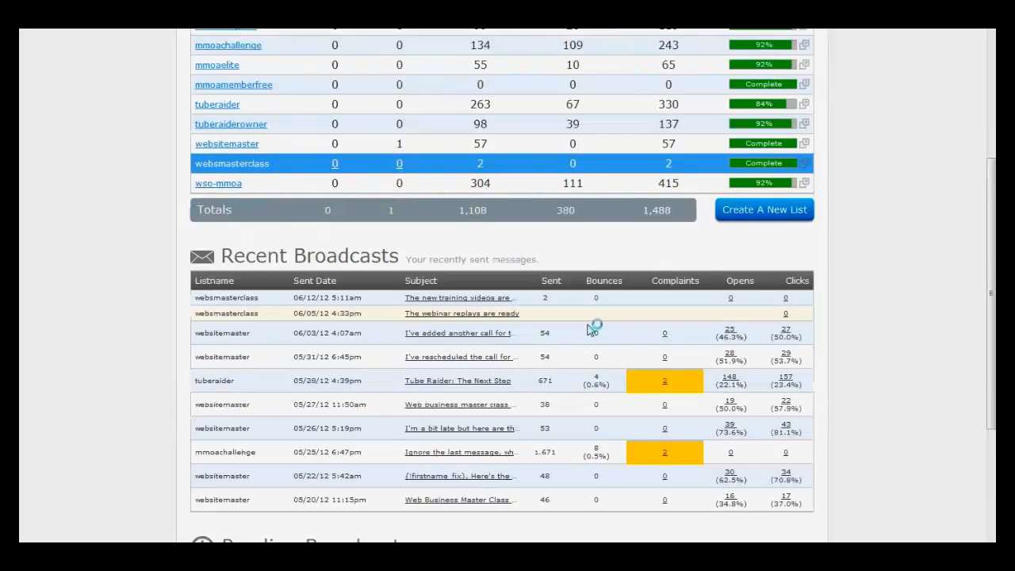
Step: Check the statistics of the sent broadcast "The webinar replays are ready" and go back to the Recent Broadcasts overview
{"action": "scroll", "coordinate": [936, 158], "scroll_direction": "down", "scroll_amount": 3}
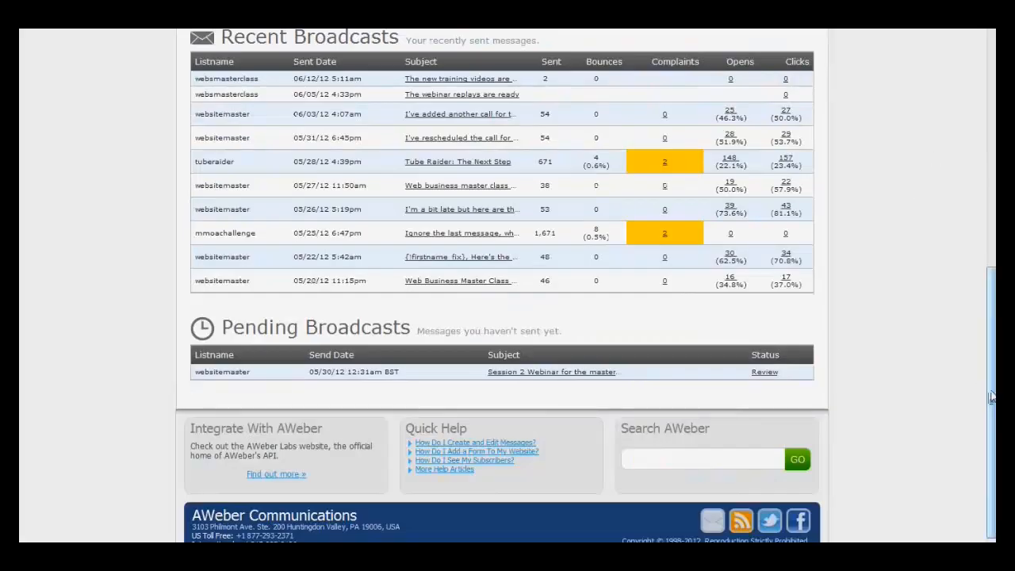
{"action": "left_click_drag", "start_coordinate": [991, 396], "coordinate": [993, 426]}
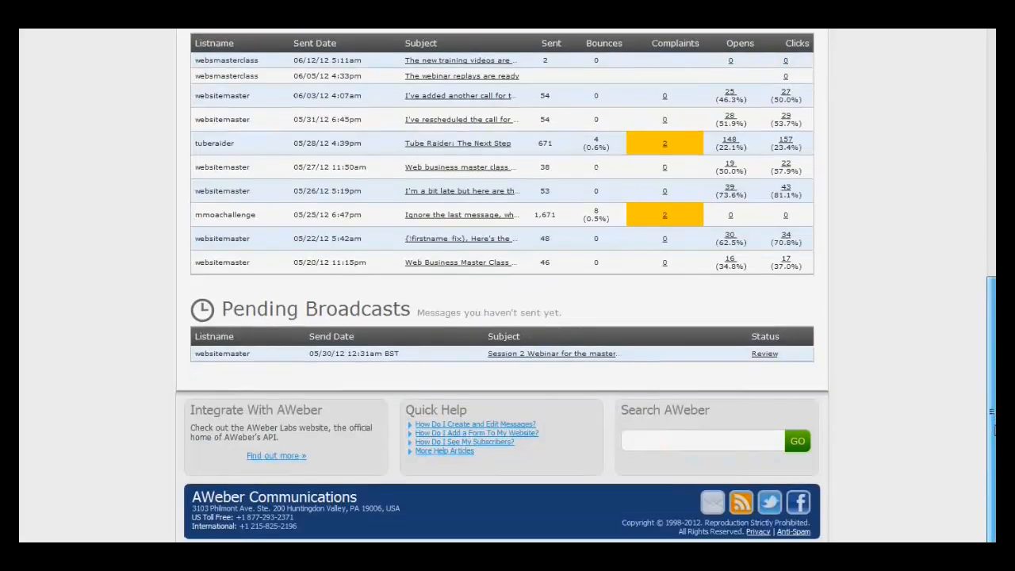
{"action": "left_click", "coordinate": [447, 83]}
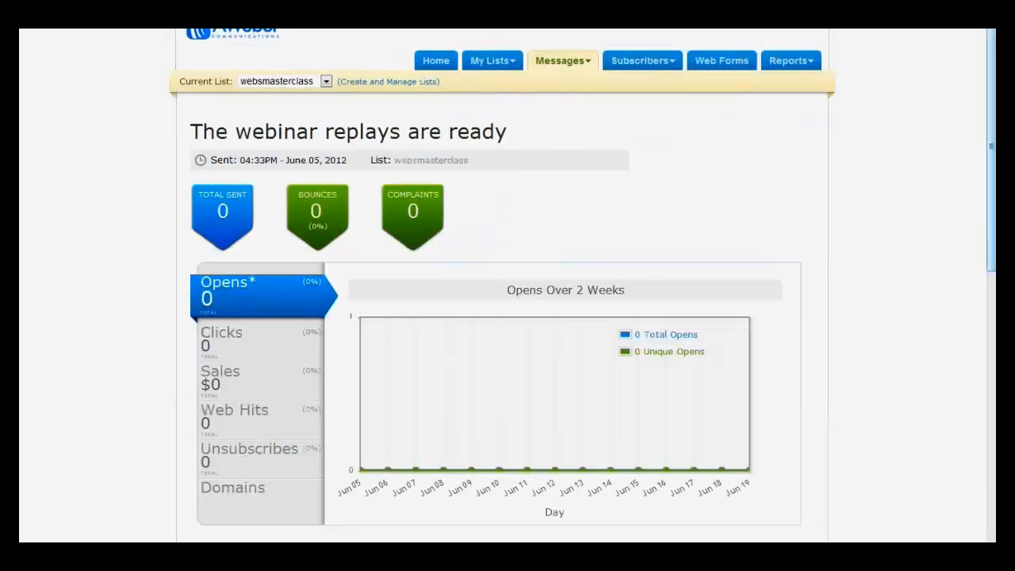
{"action": "mouse_move", "coordinate": [993, 113]}
{"action": "left_mouse_down"}
{"action": "mouse_move", "coordinate": [993, 366]}
{"action": "mouse_move", "coordinate": [993, 107]}
{"action": "left_mouse_up"}
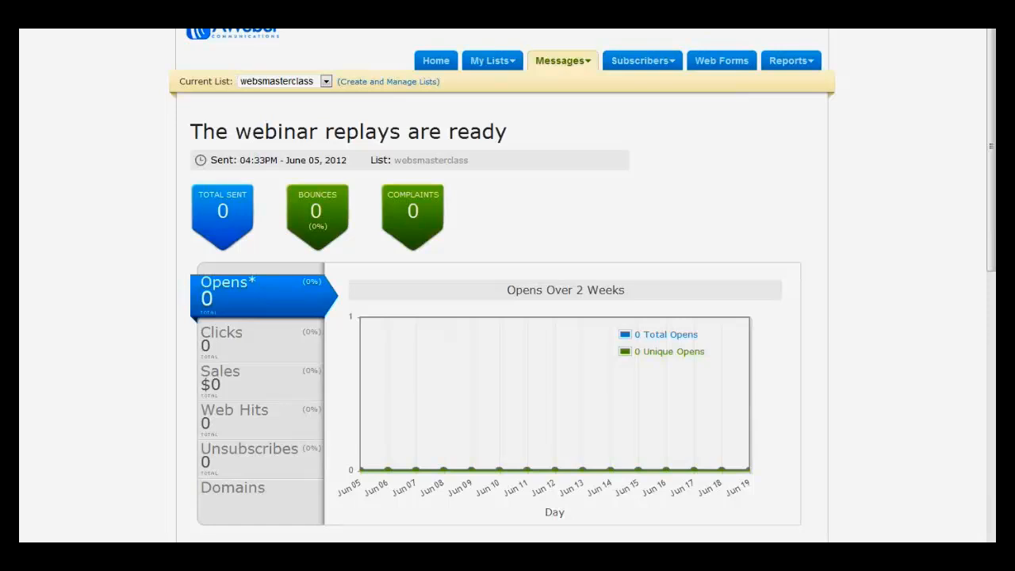
{"action": "key", "text": "alt+Left"}
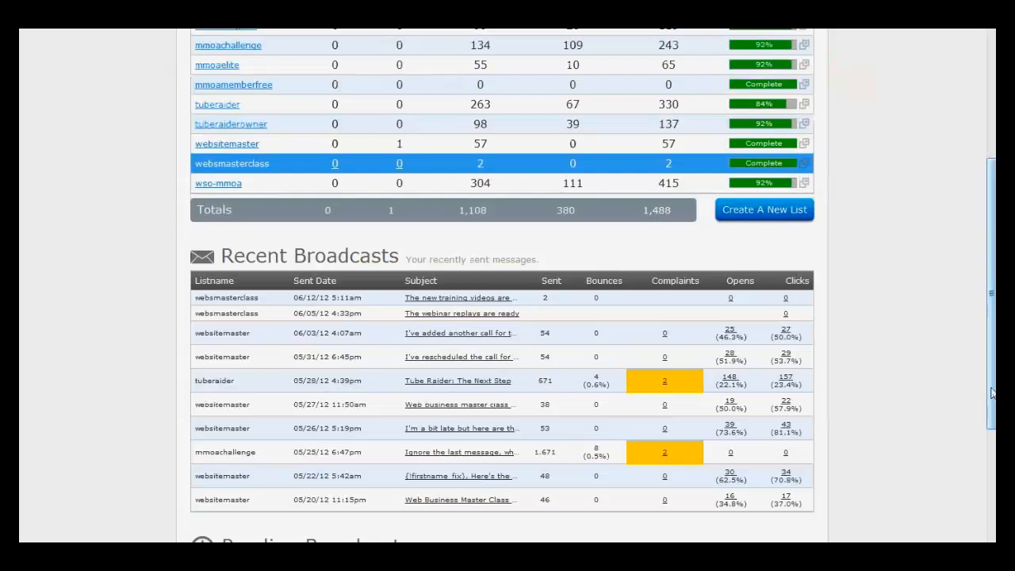
{"action": "left_click_drag", "start_coordinate": [991, 392], "coordinate": [991, 420]}
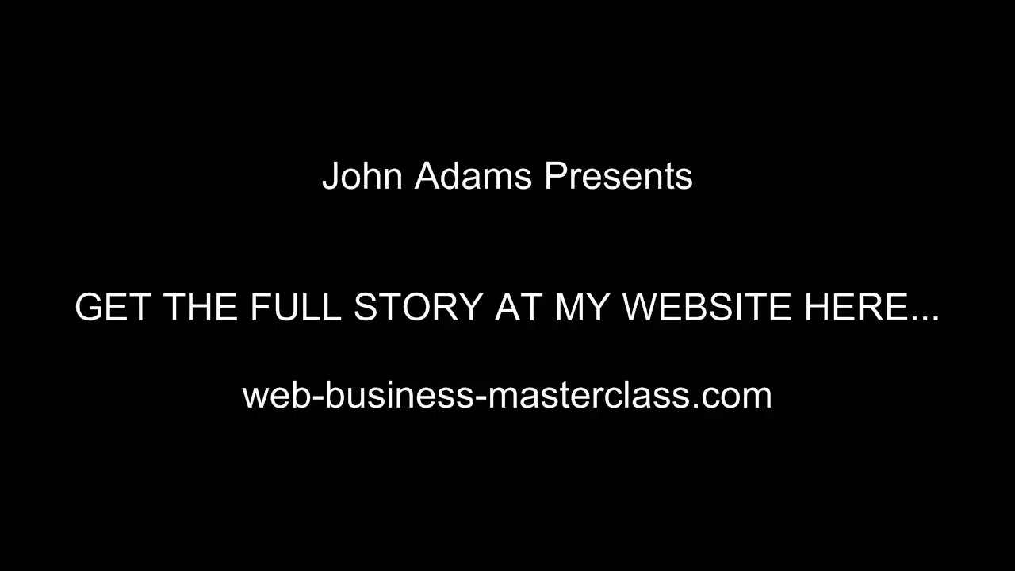